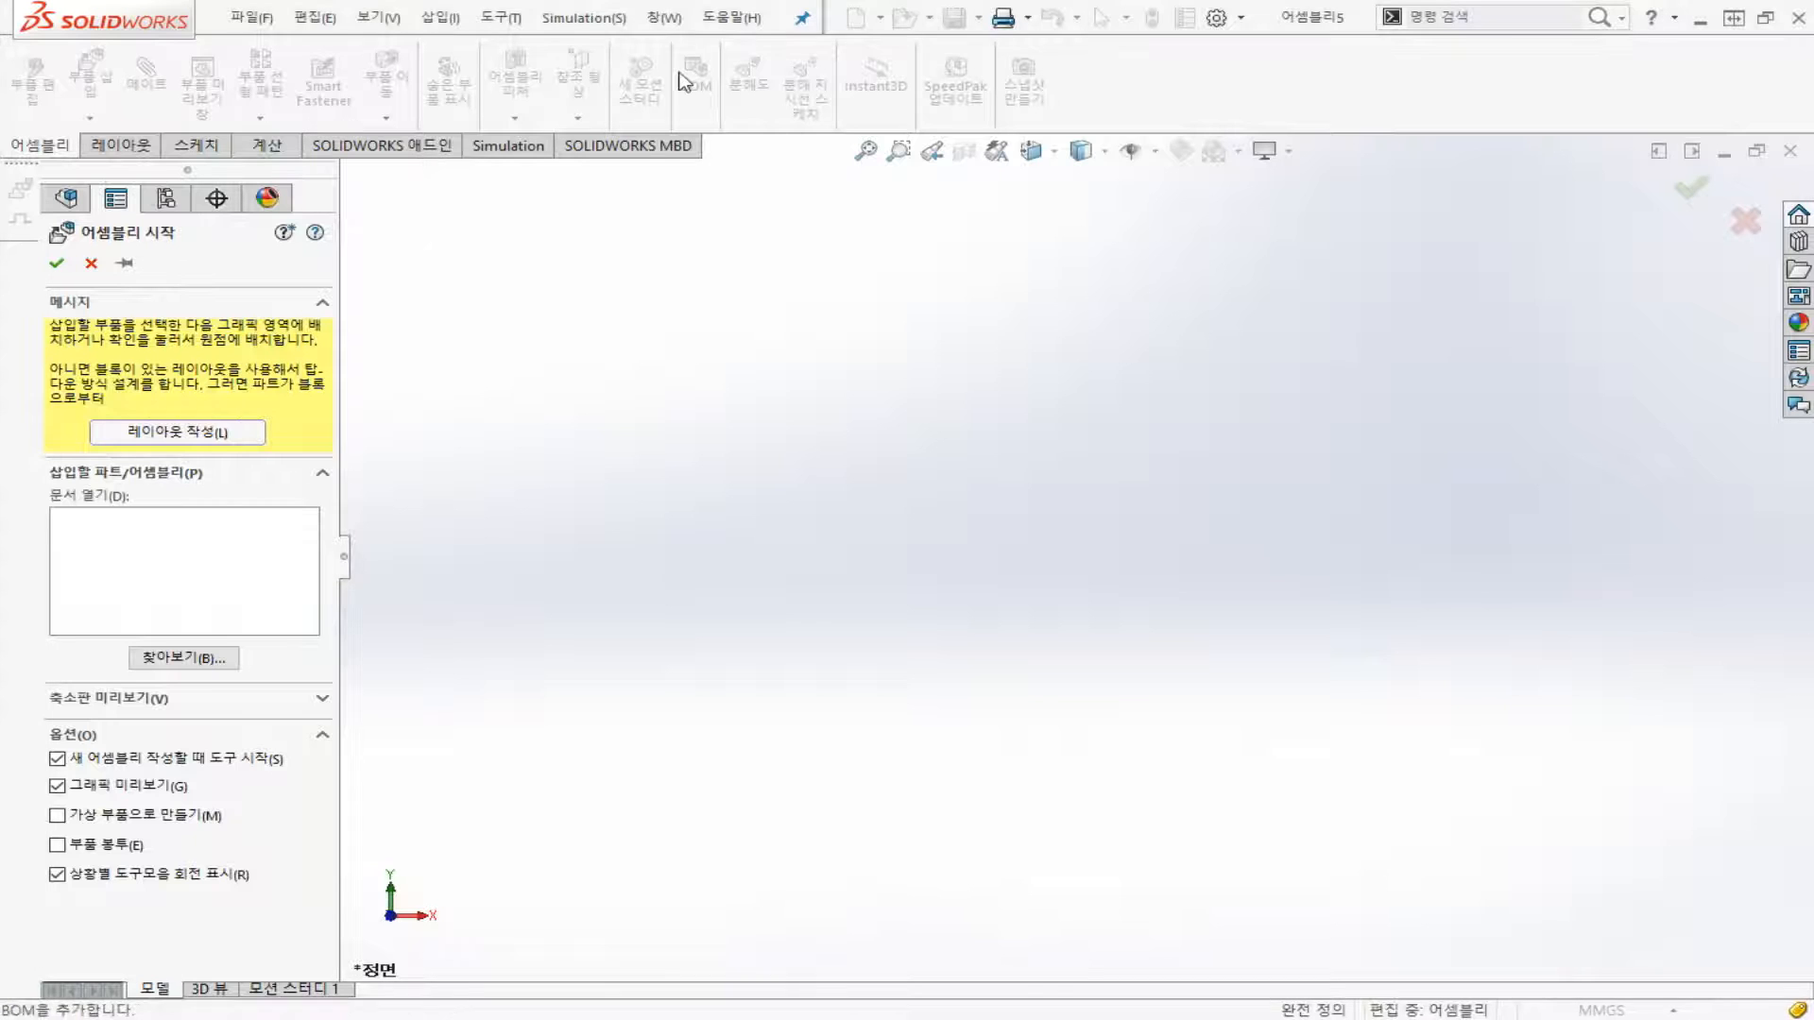
pyautogui.click(121, 144)
pyautogui.click(182, 151)
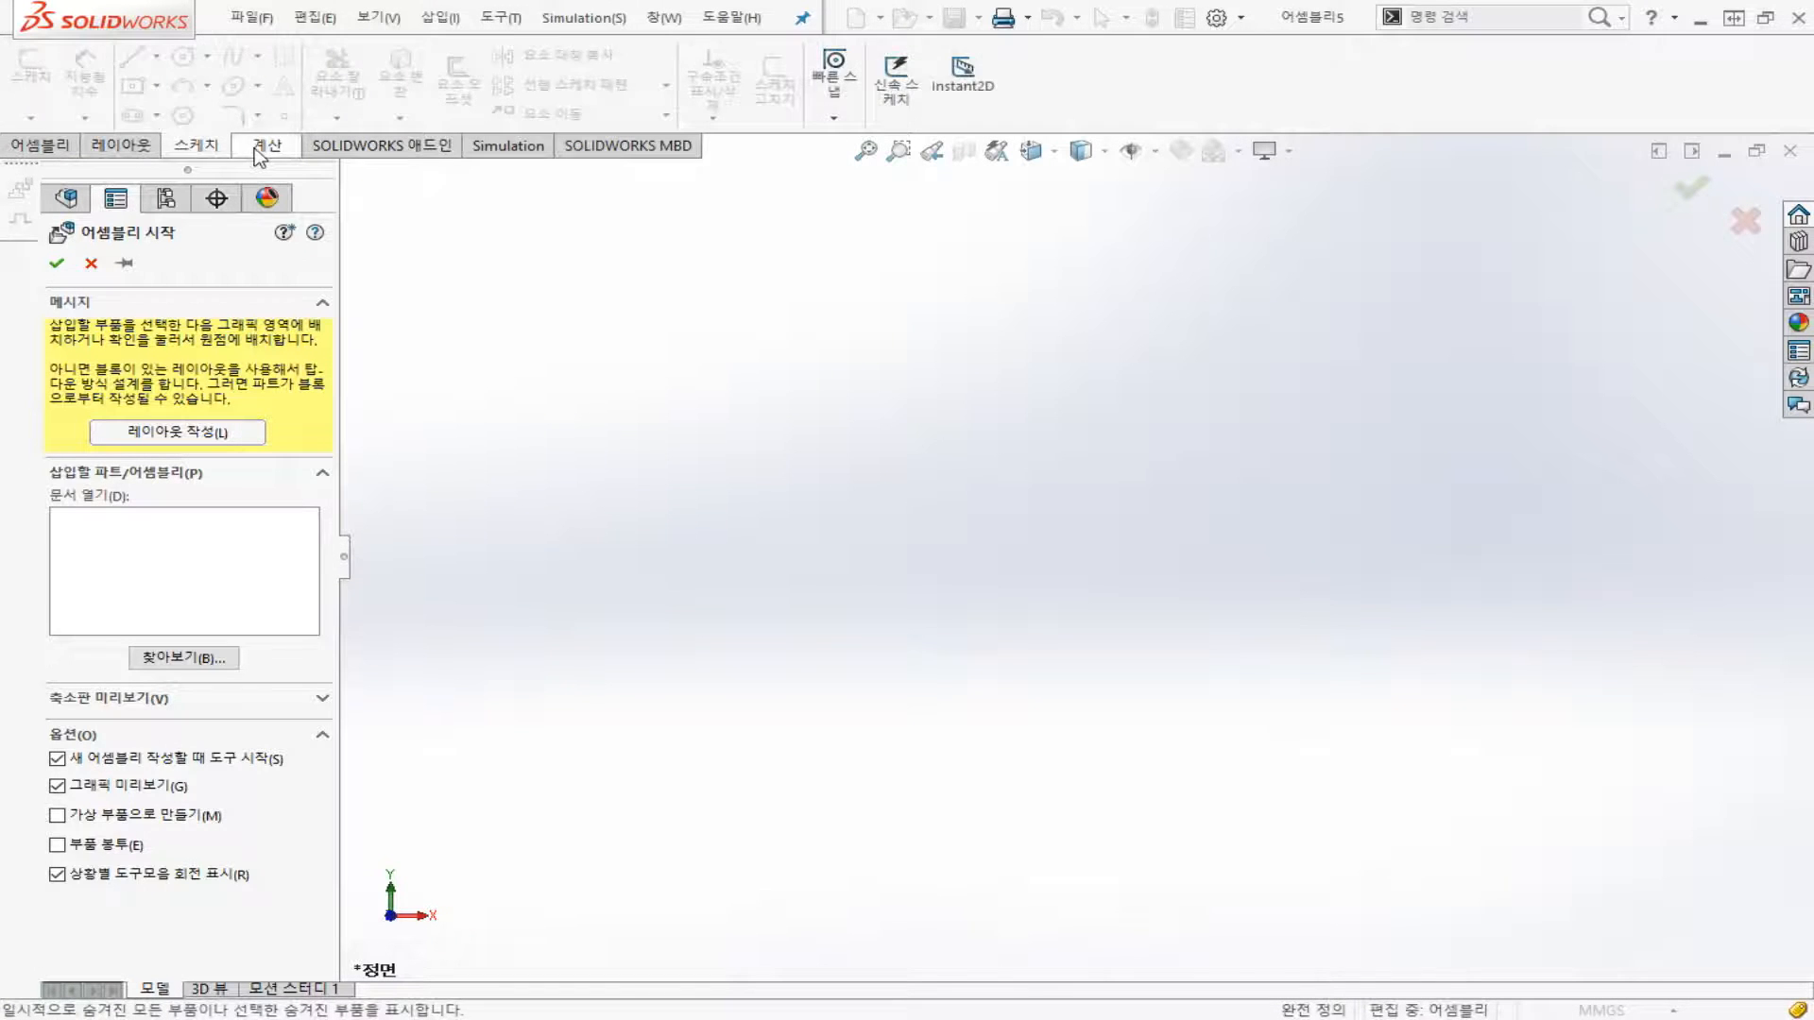
pyautogui.click(267, 148)
pyautogui.click(381, 147)
pyautogui.click(509, 148)
pyautogui.click(586, 147)
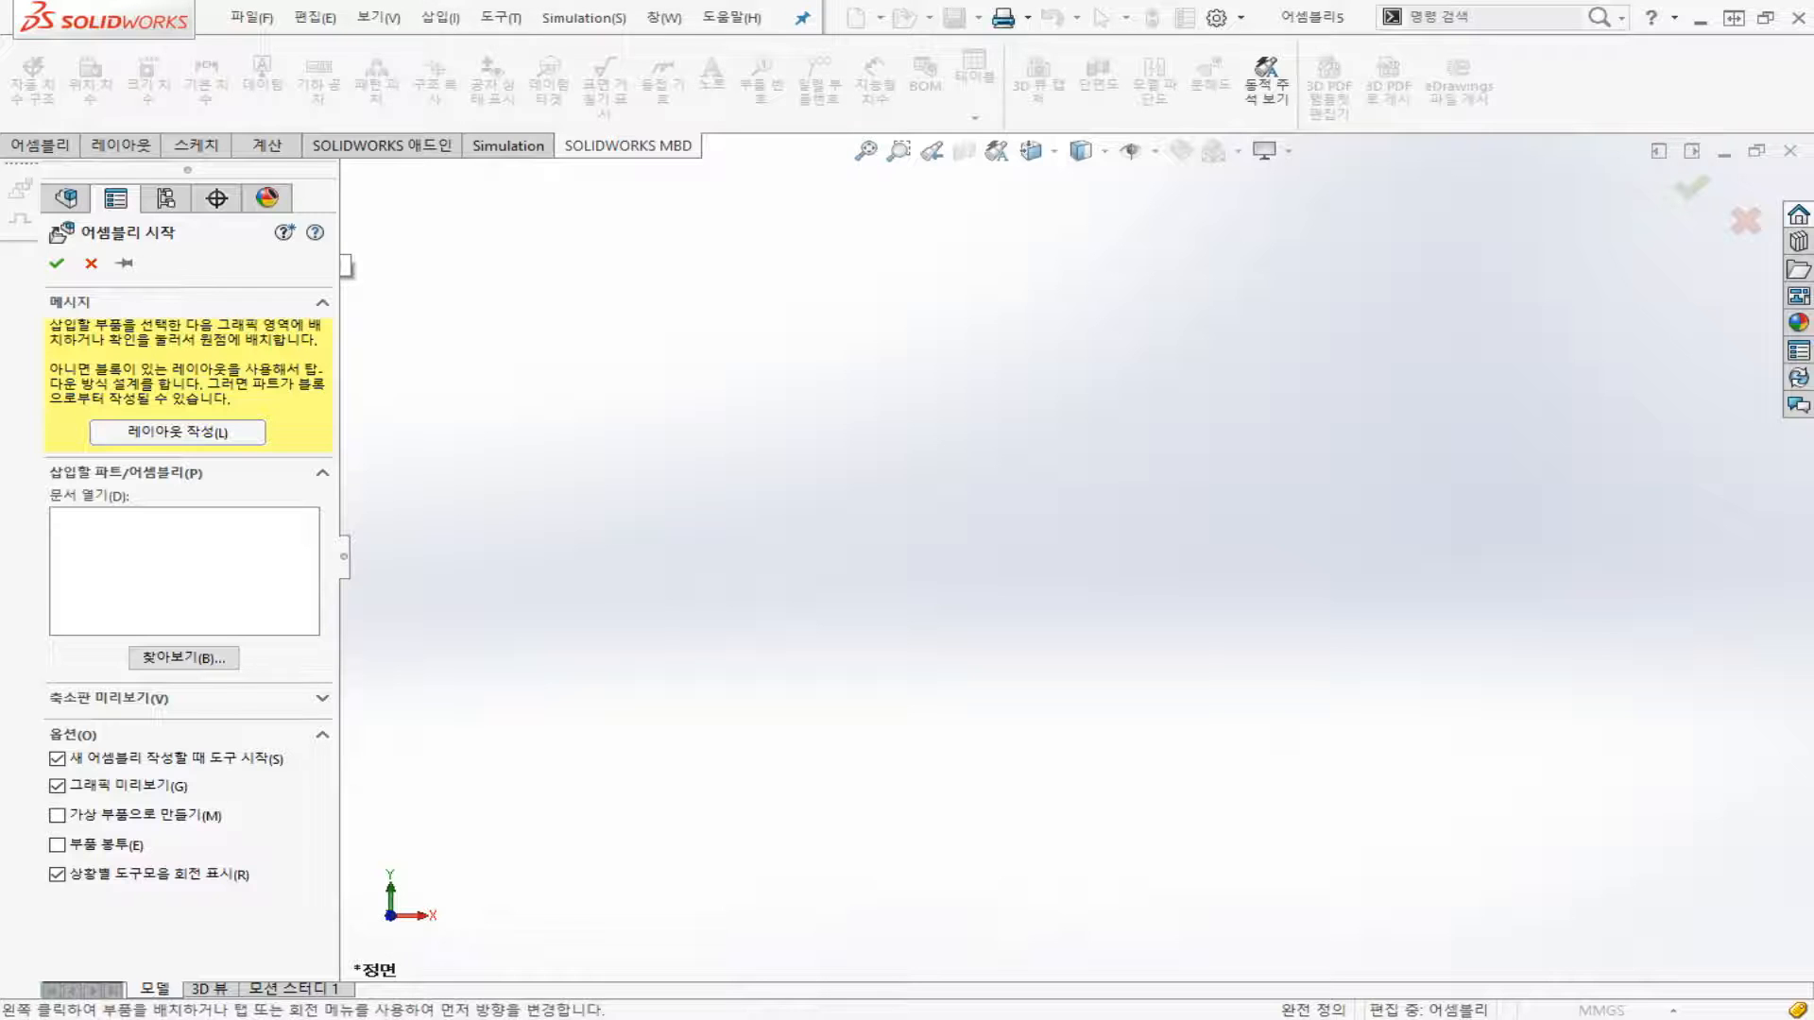
pyautogui.click(90, 263)
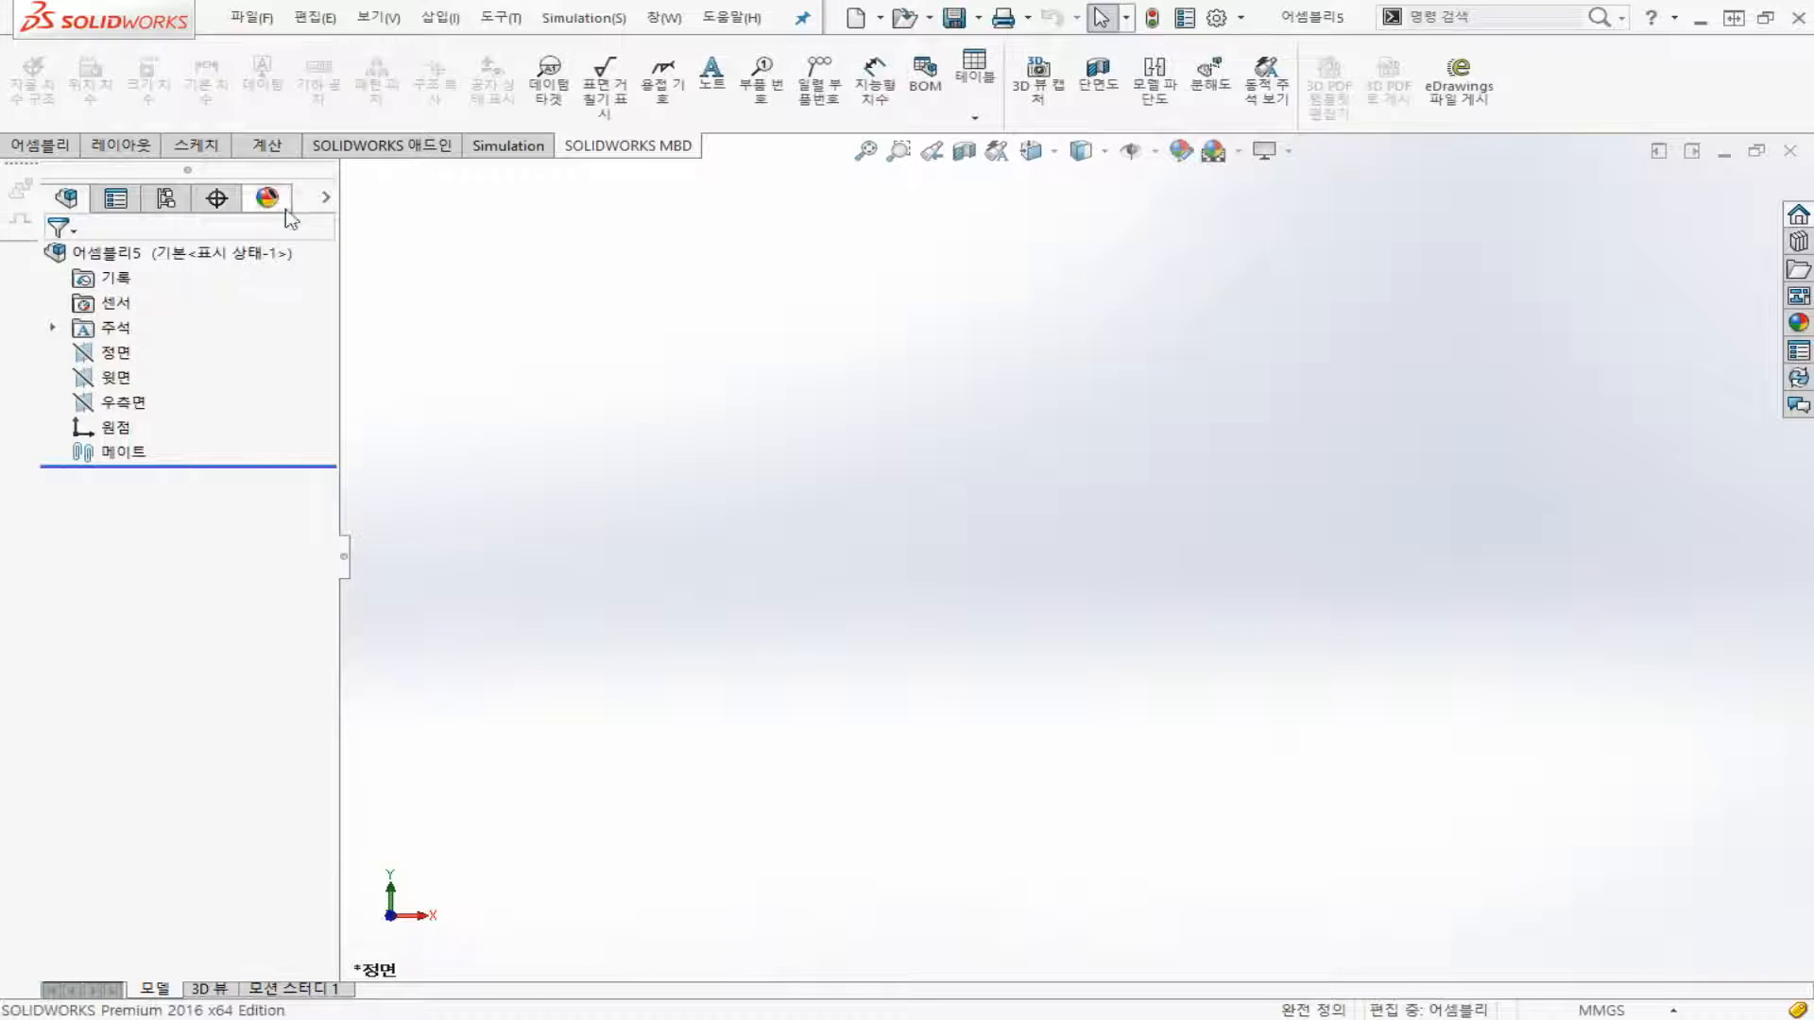
pyautogui.click(40, 145)
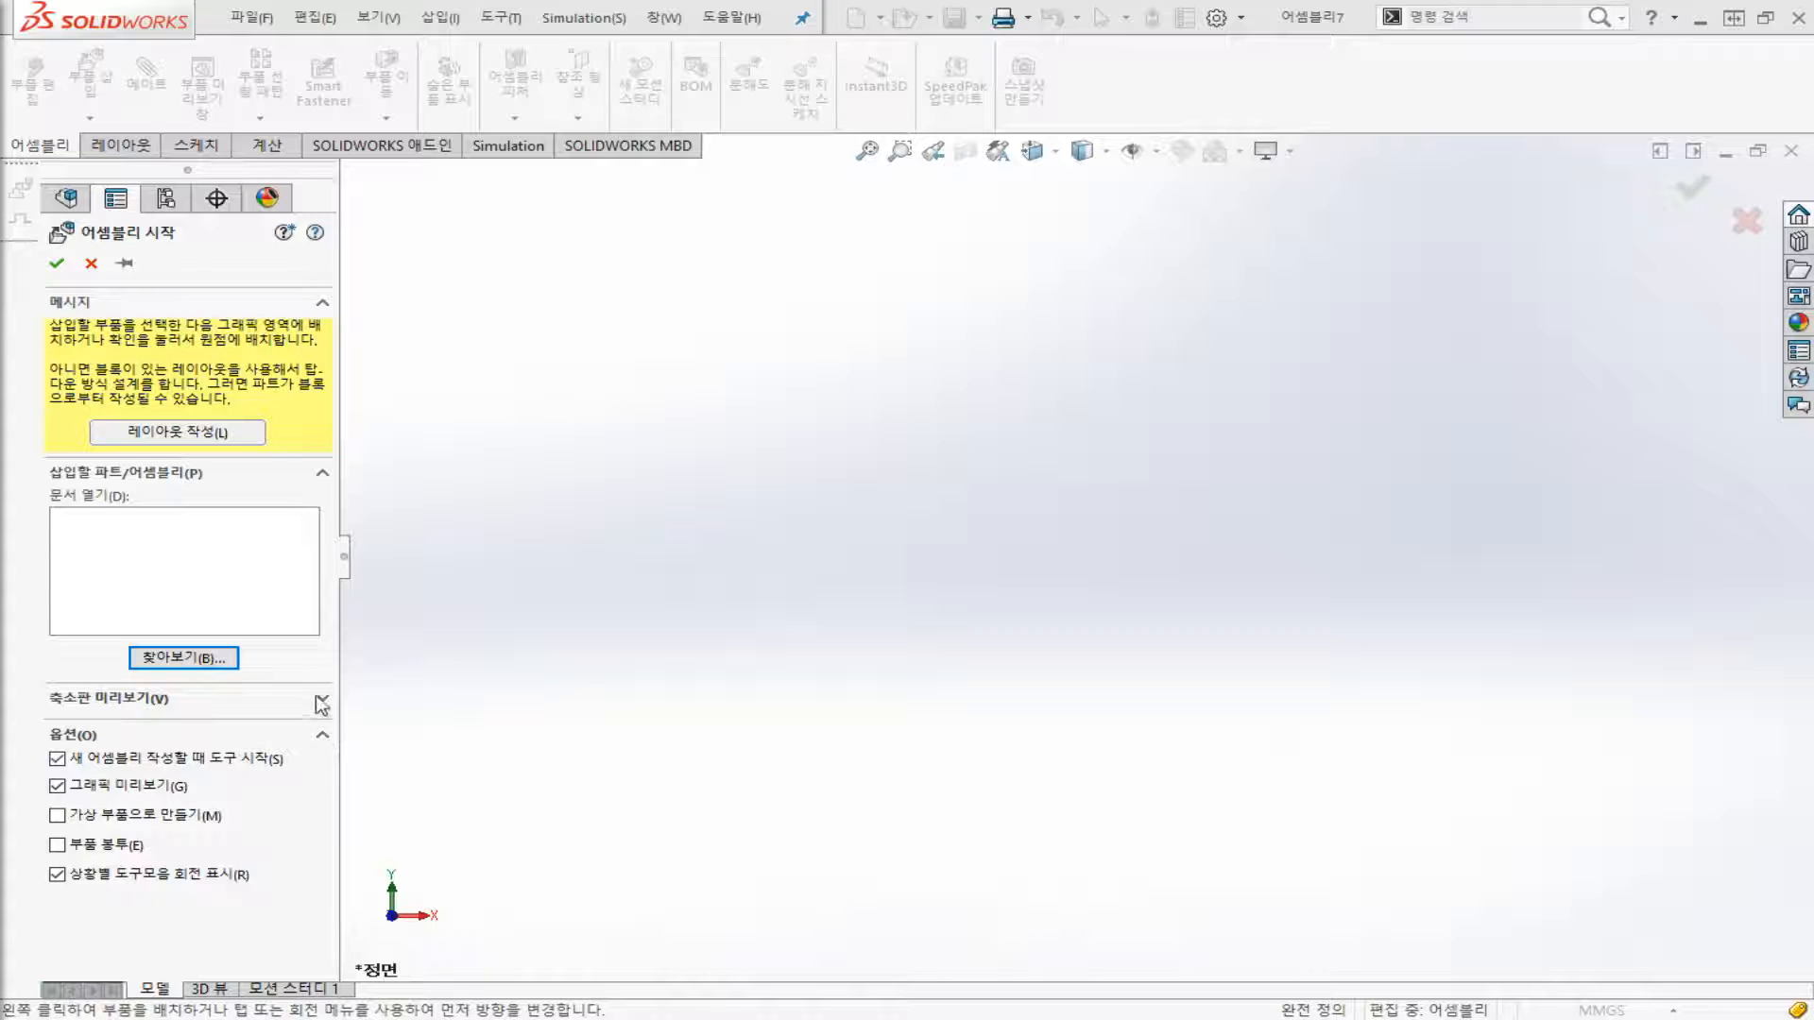
# Insert the base.sldprt part from the ex folder as the assembly's first component, placed freely in the graphics area
pyautogui.click(206, 659)
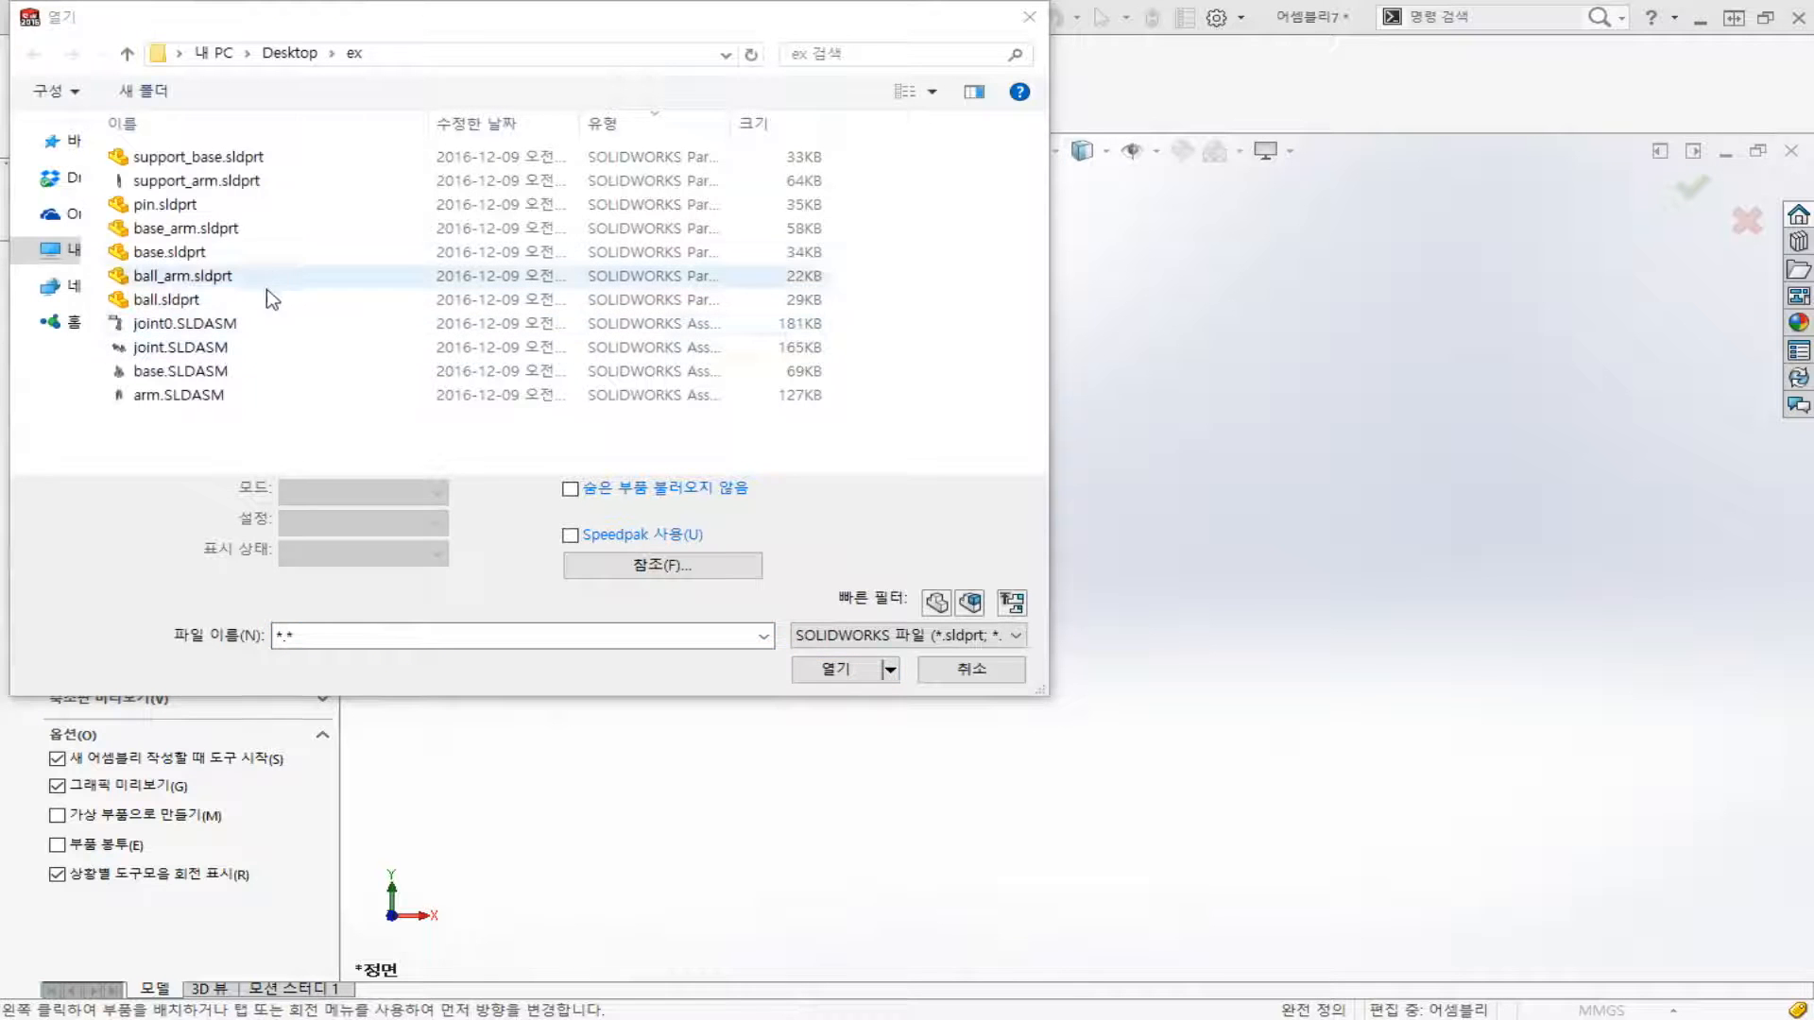
pyautogui.doubleClick(271, 254)
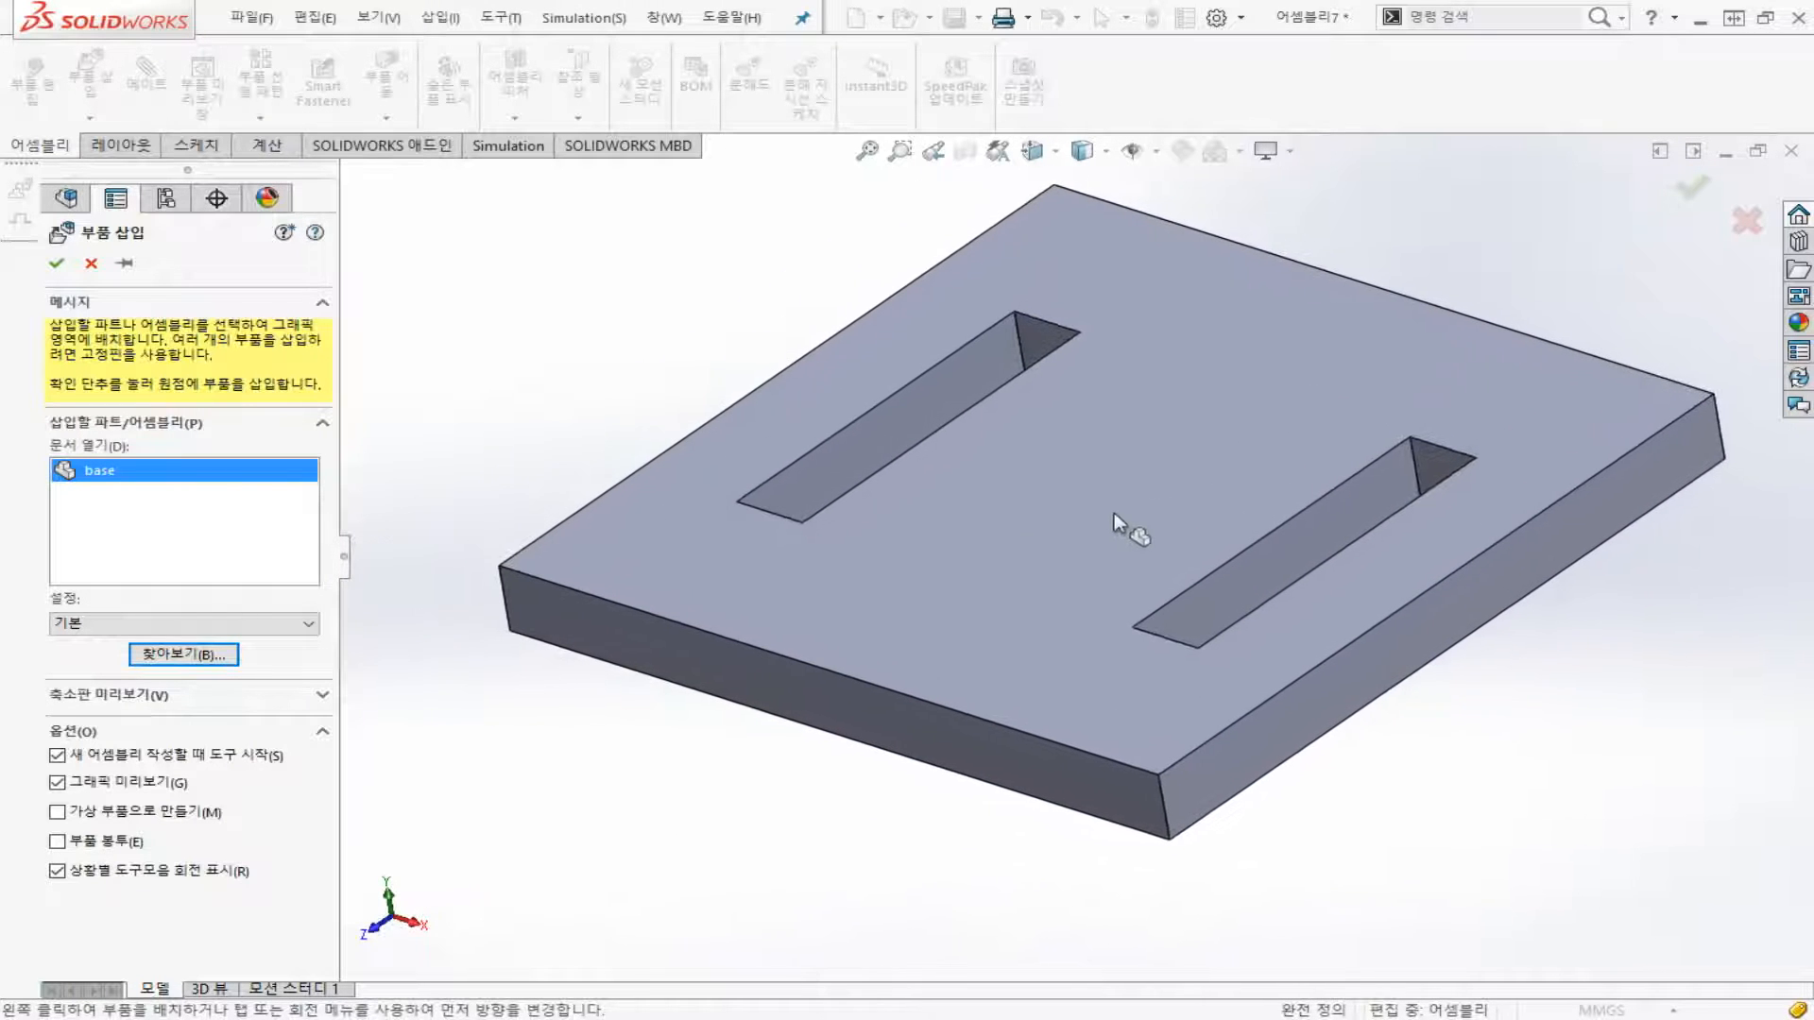
pyautogui.click(1115, 512)
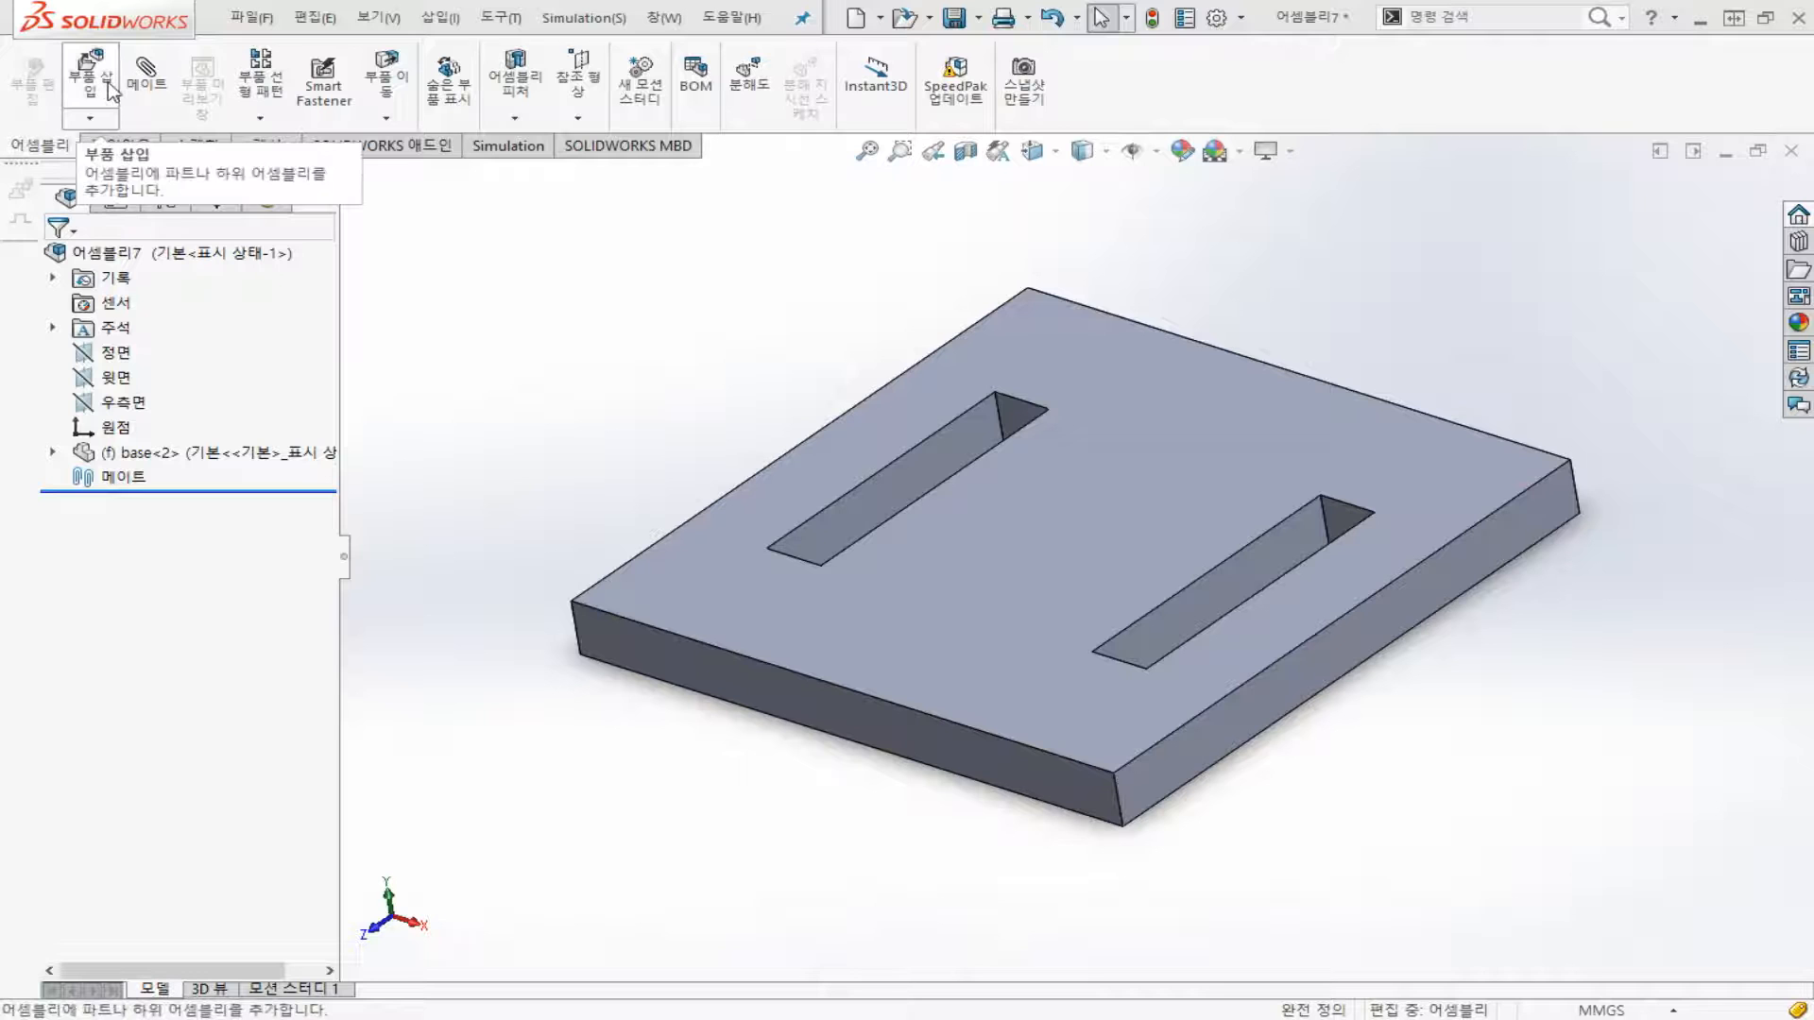
# Insert the support_base.sldprt part from the ex folder and place it in front of the base plate
pyautogui.click(107, 81)
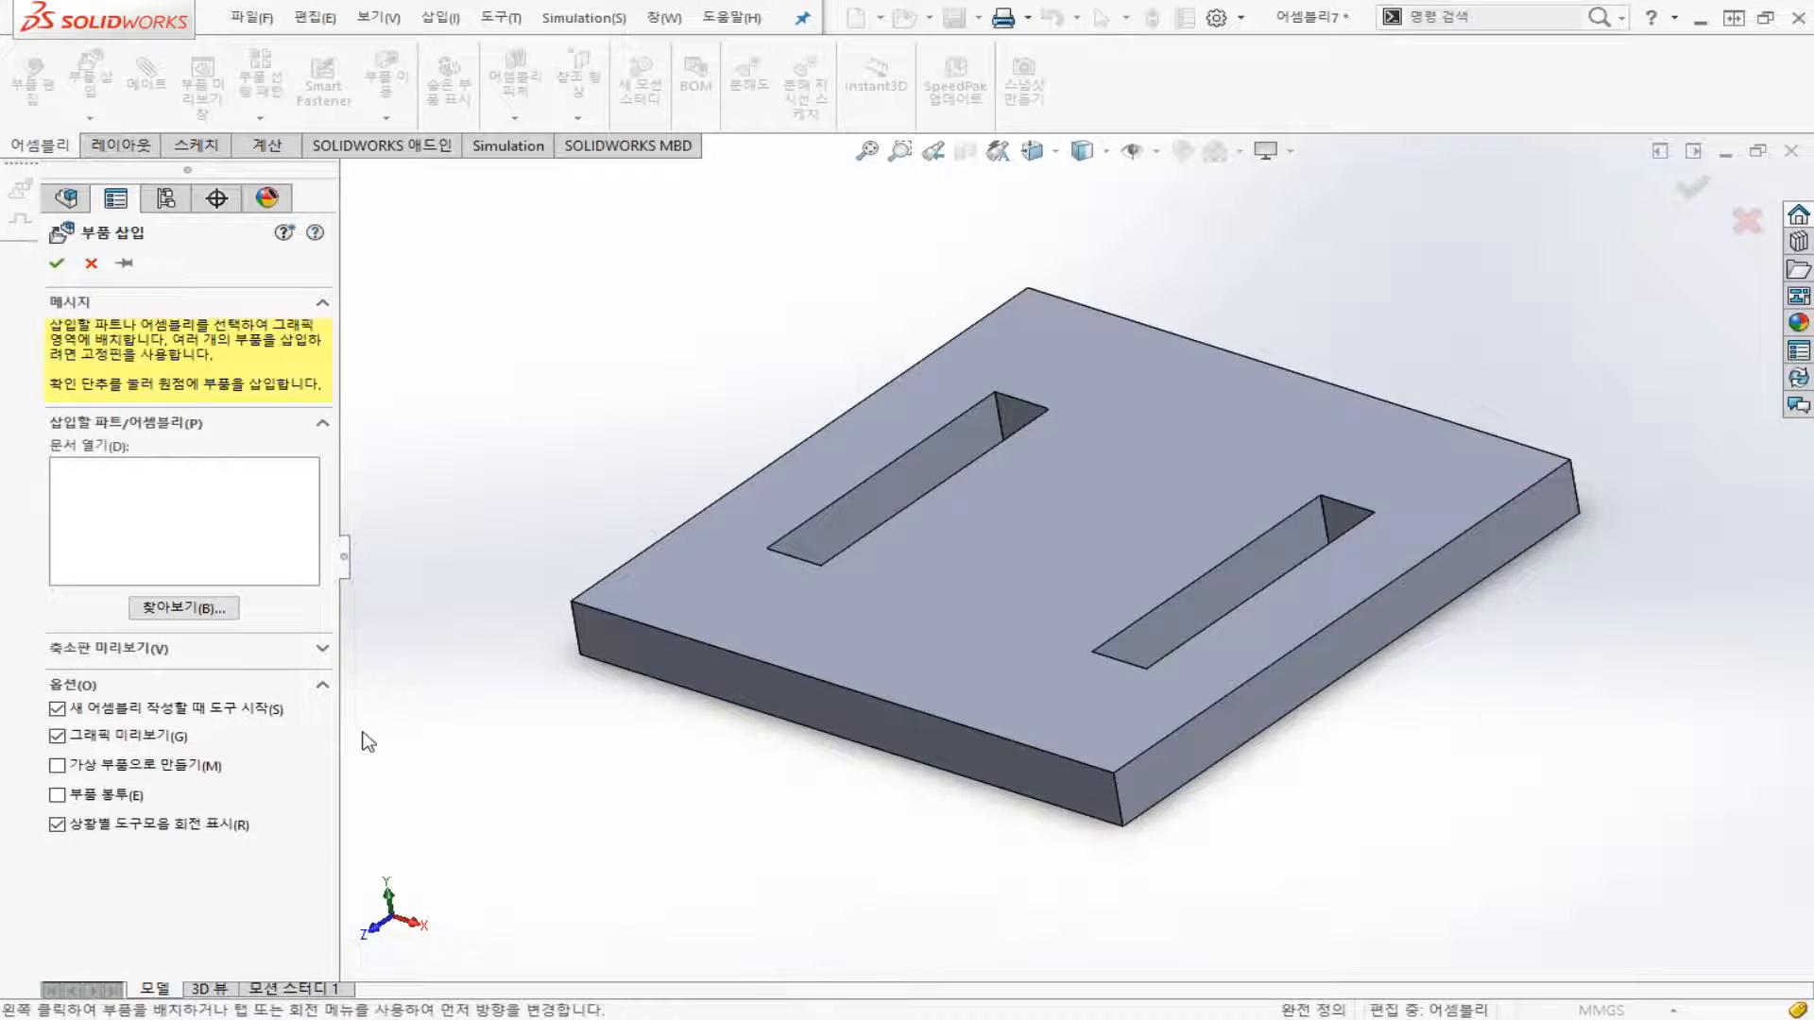
pyautogui.click(208, 609)
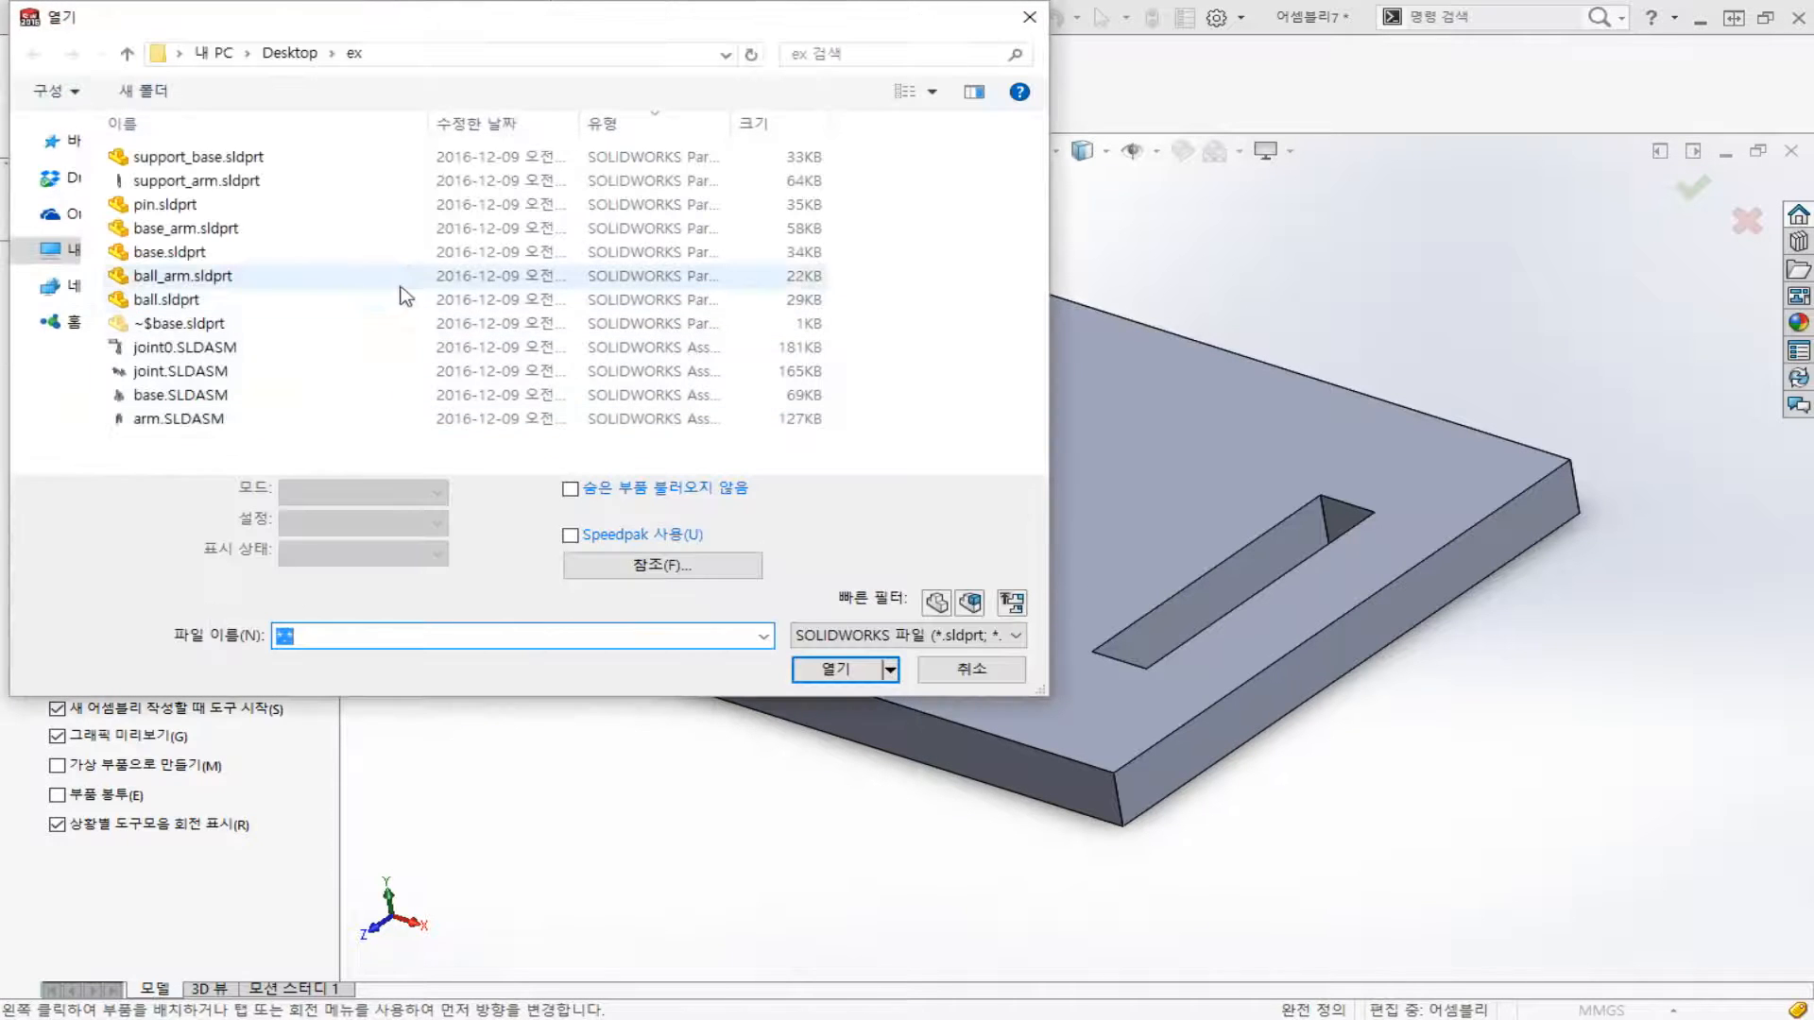
pyautogui.doubleClick(365, 156)
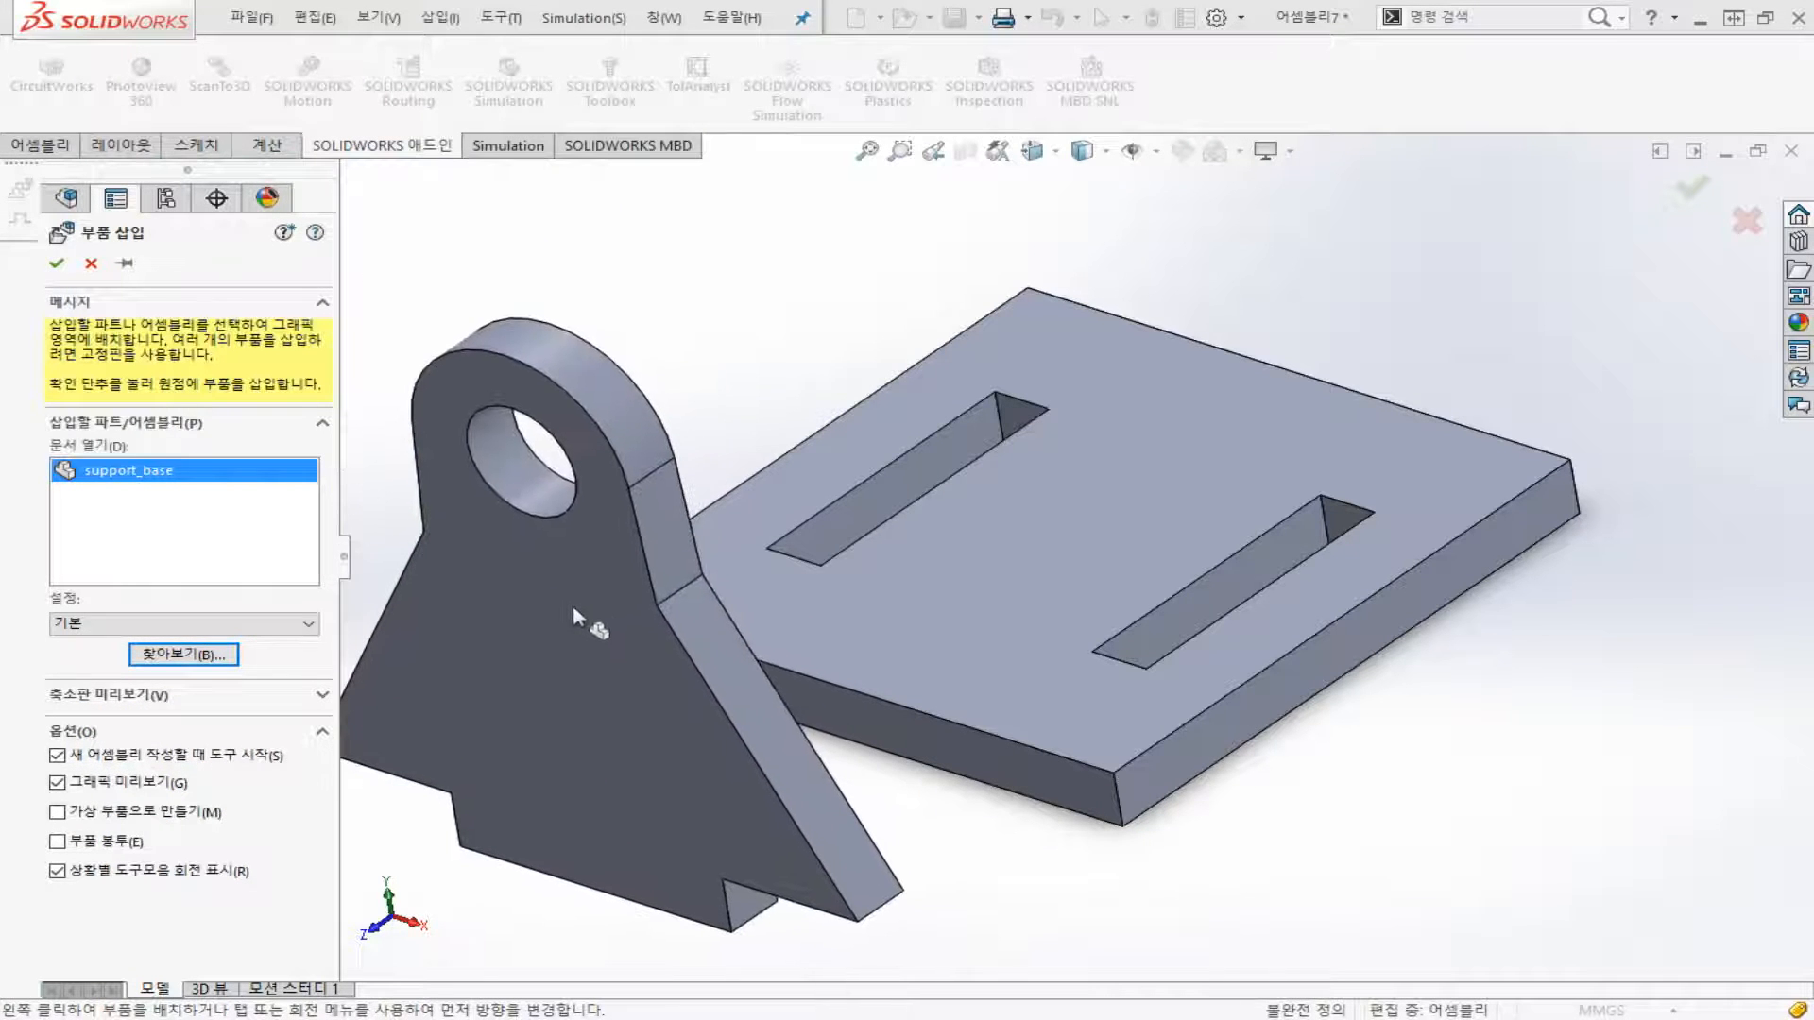
pyautogui.click(572, 606)
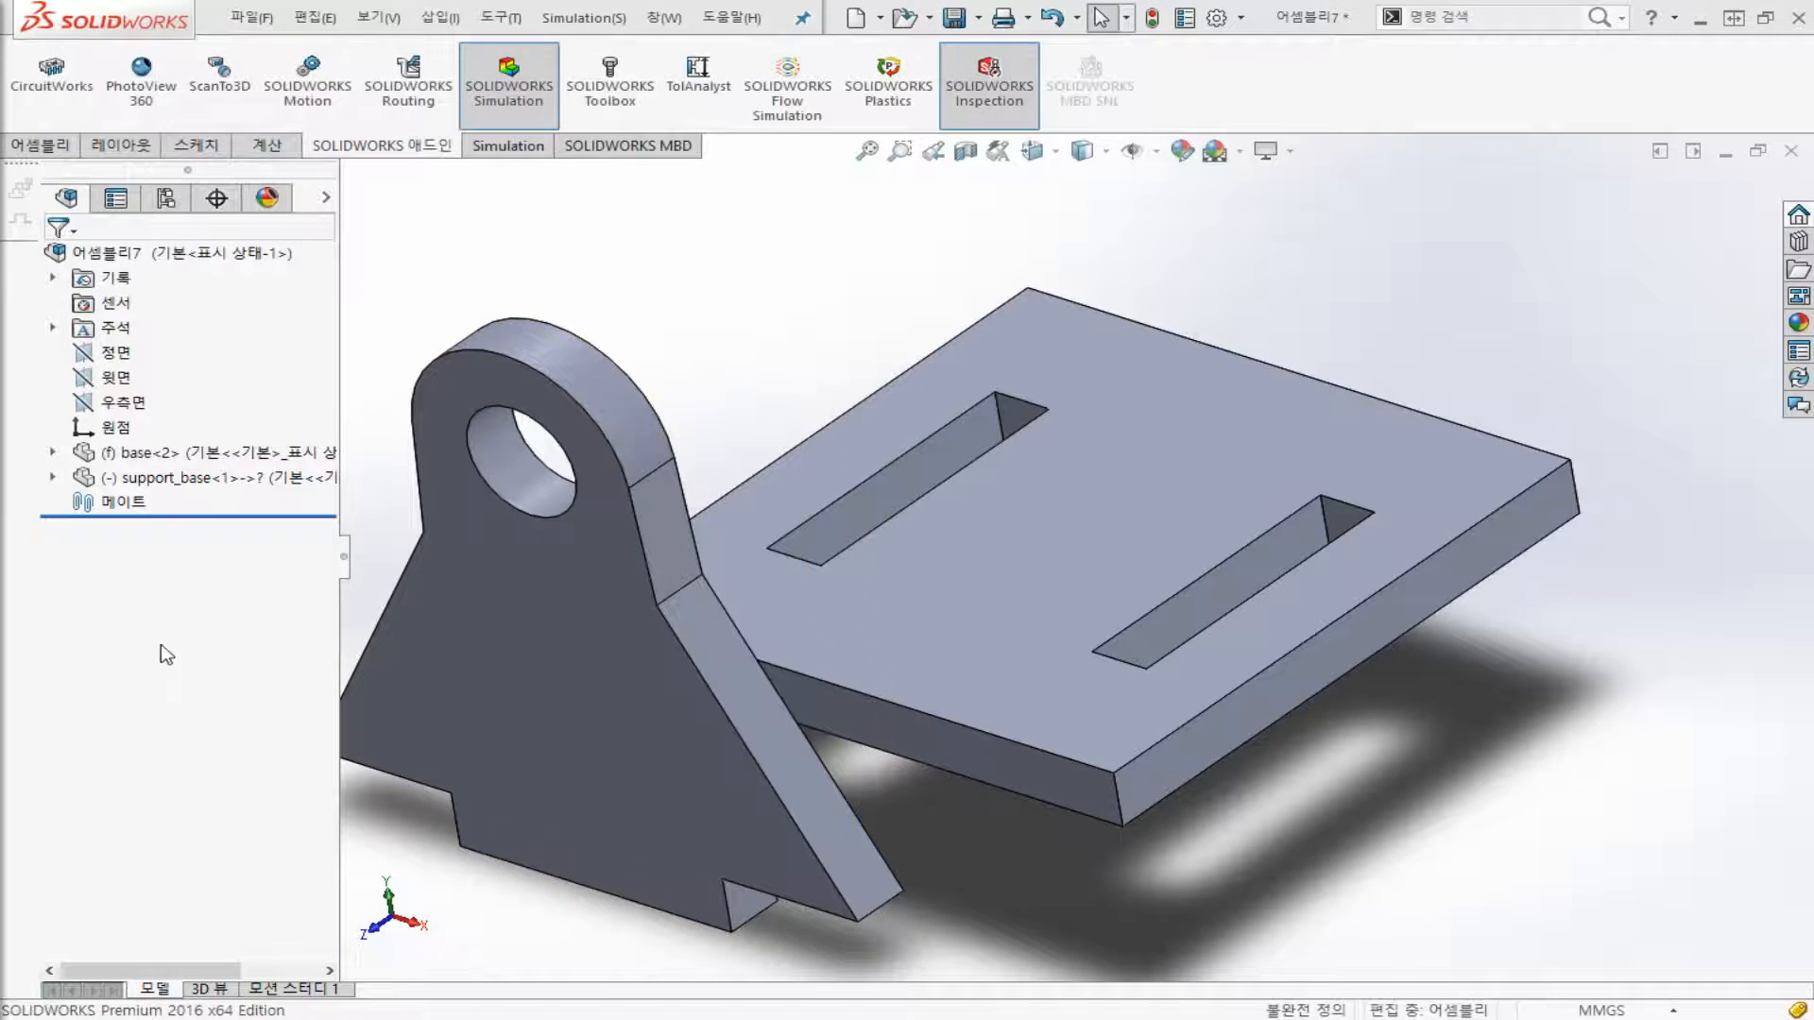
# Narrow the feature tree pane and highlight the assembly origin to check it against the base plate
pyautogui.click(43, 147)
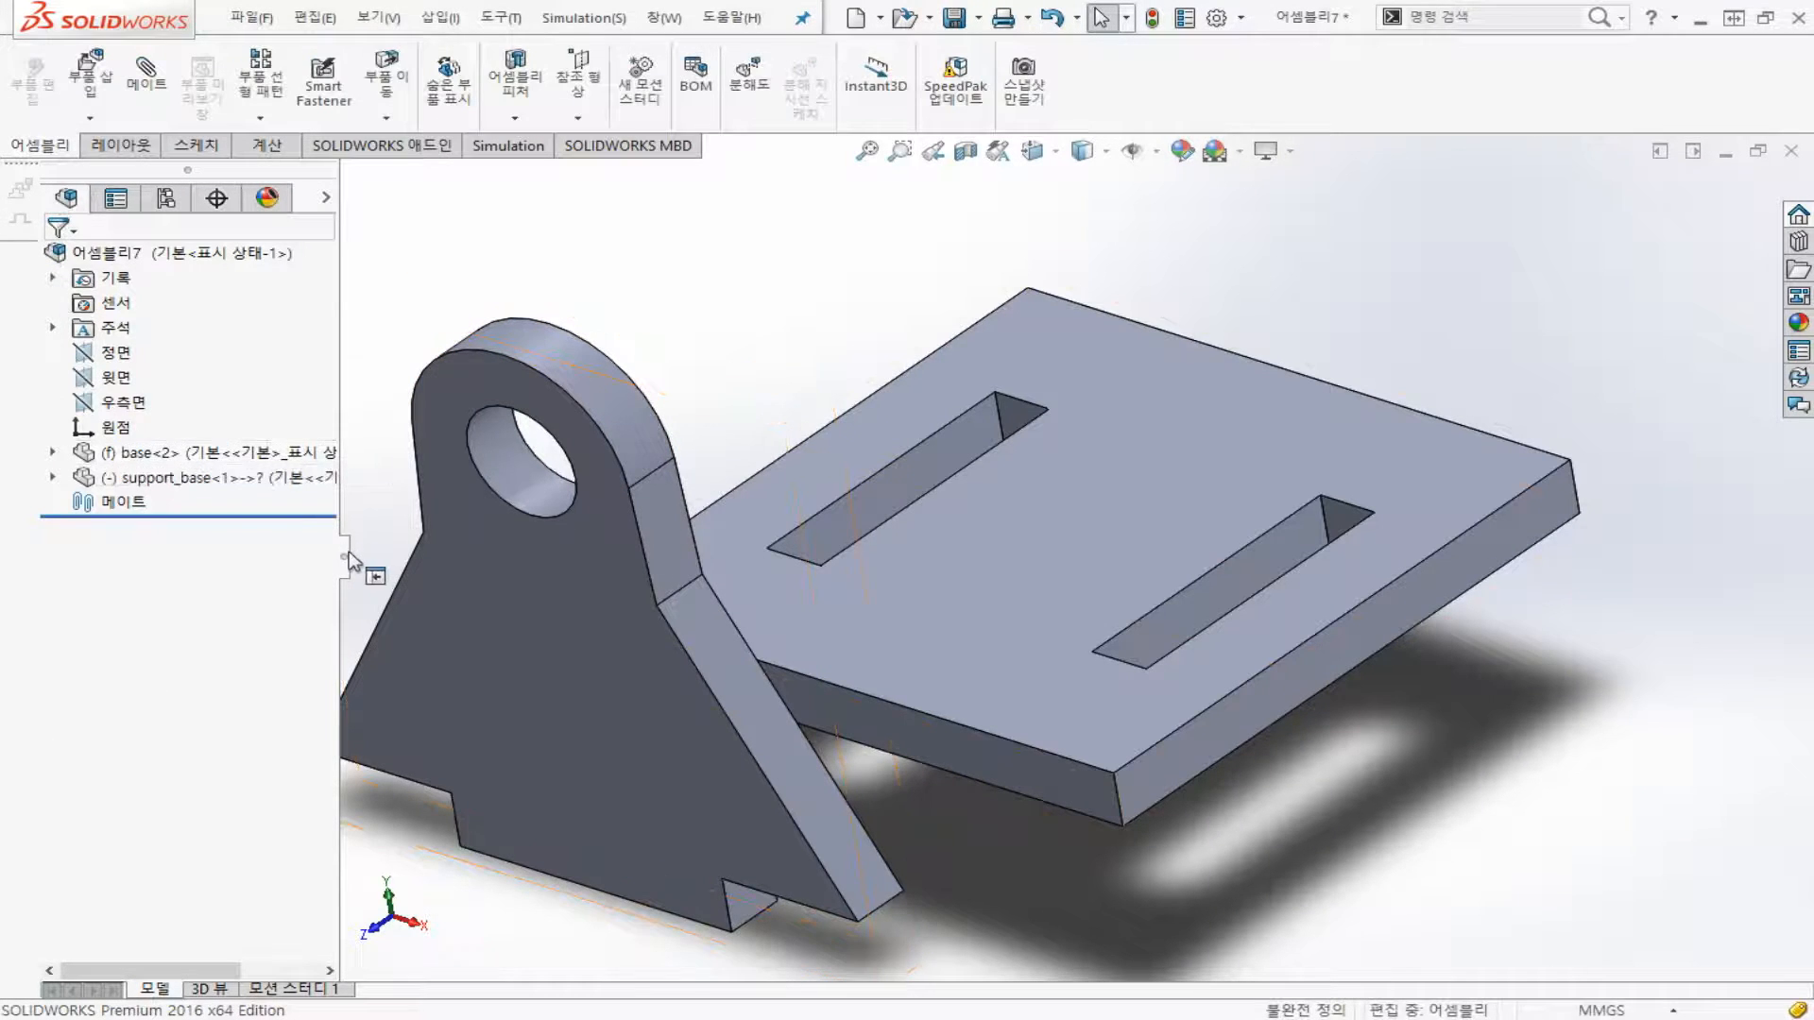
pyautogui.moveTo(344, 567); pyautogui.dragTo(241, 578)
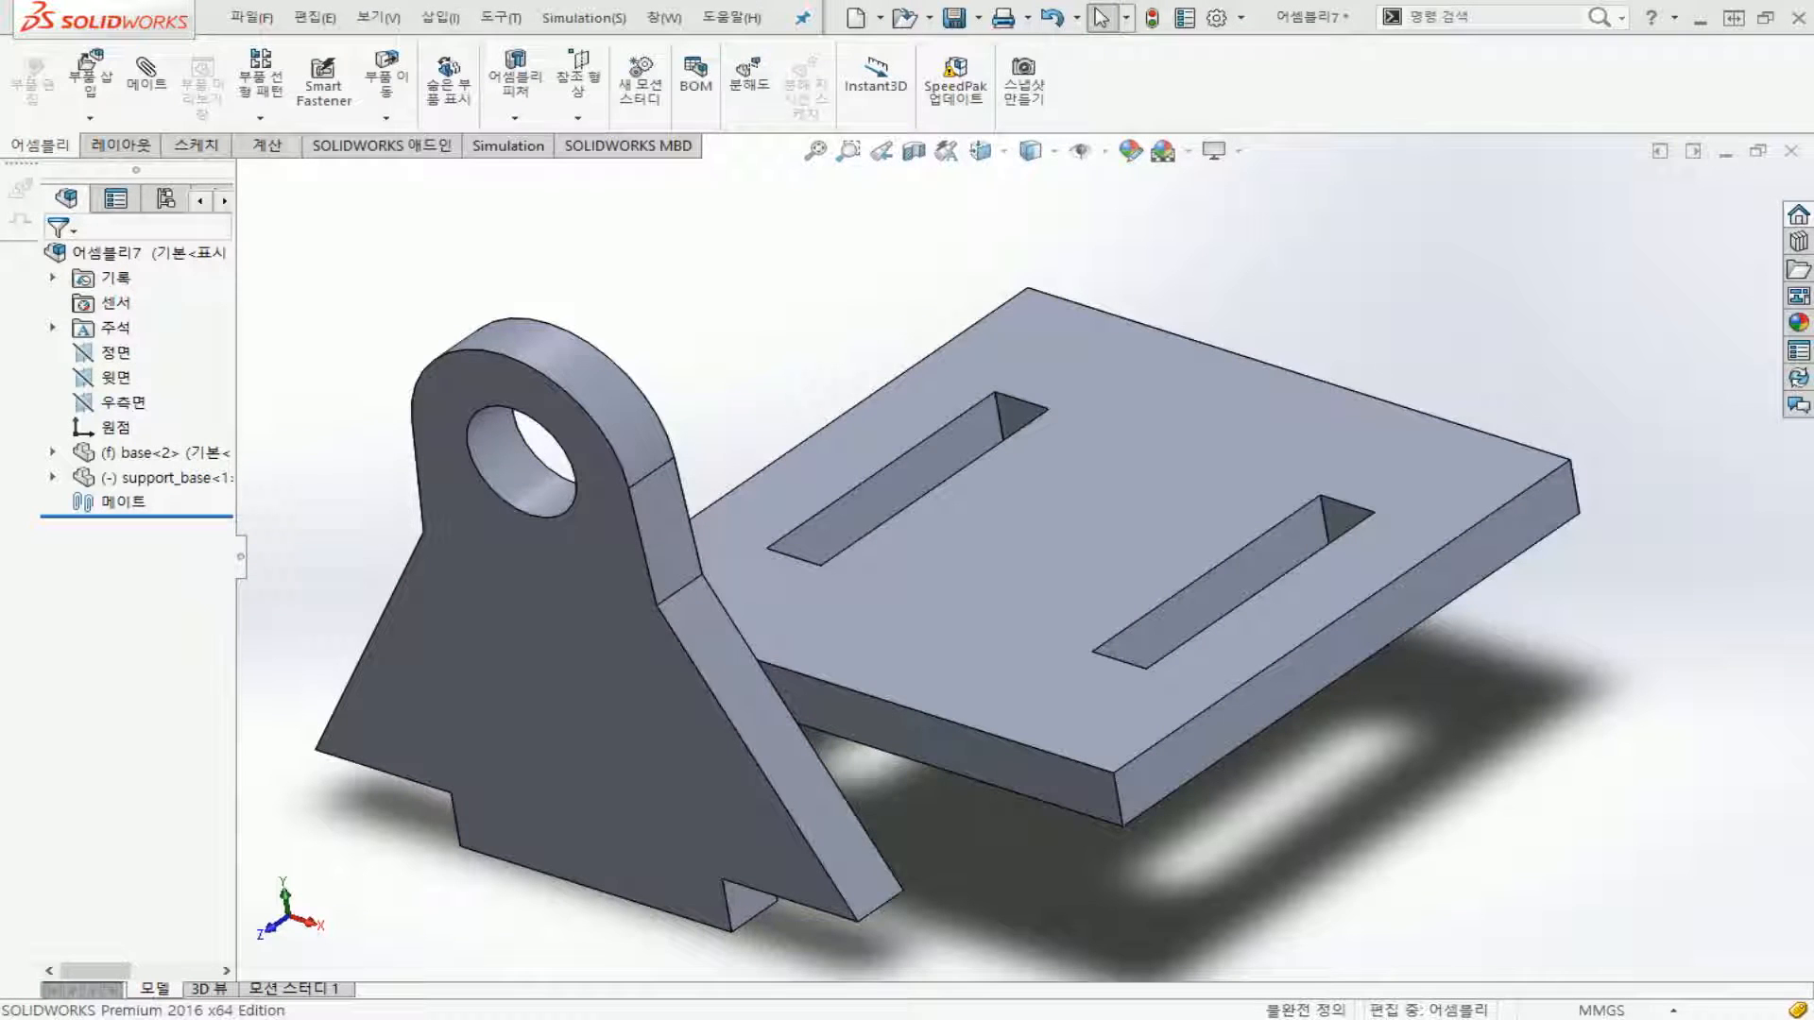
pyautogui.click(116, 430)
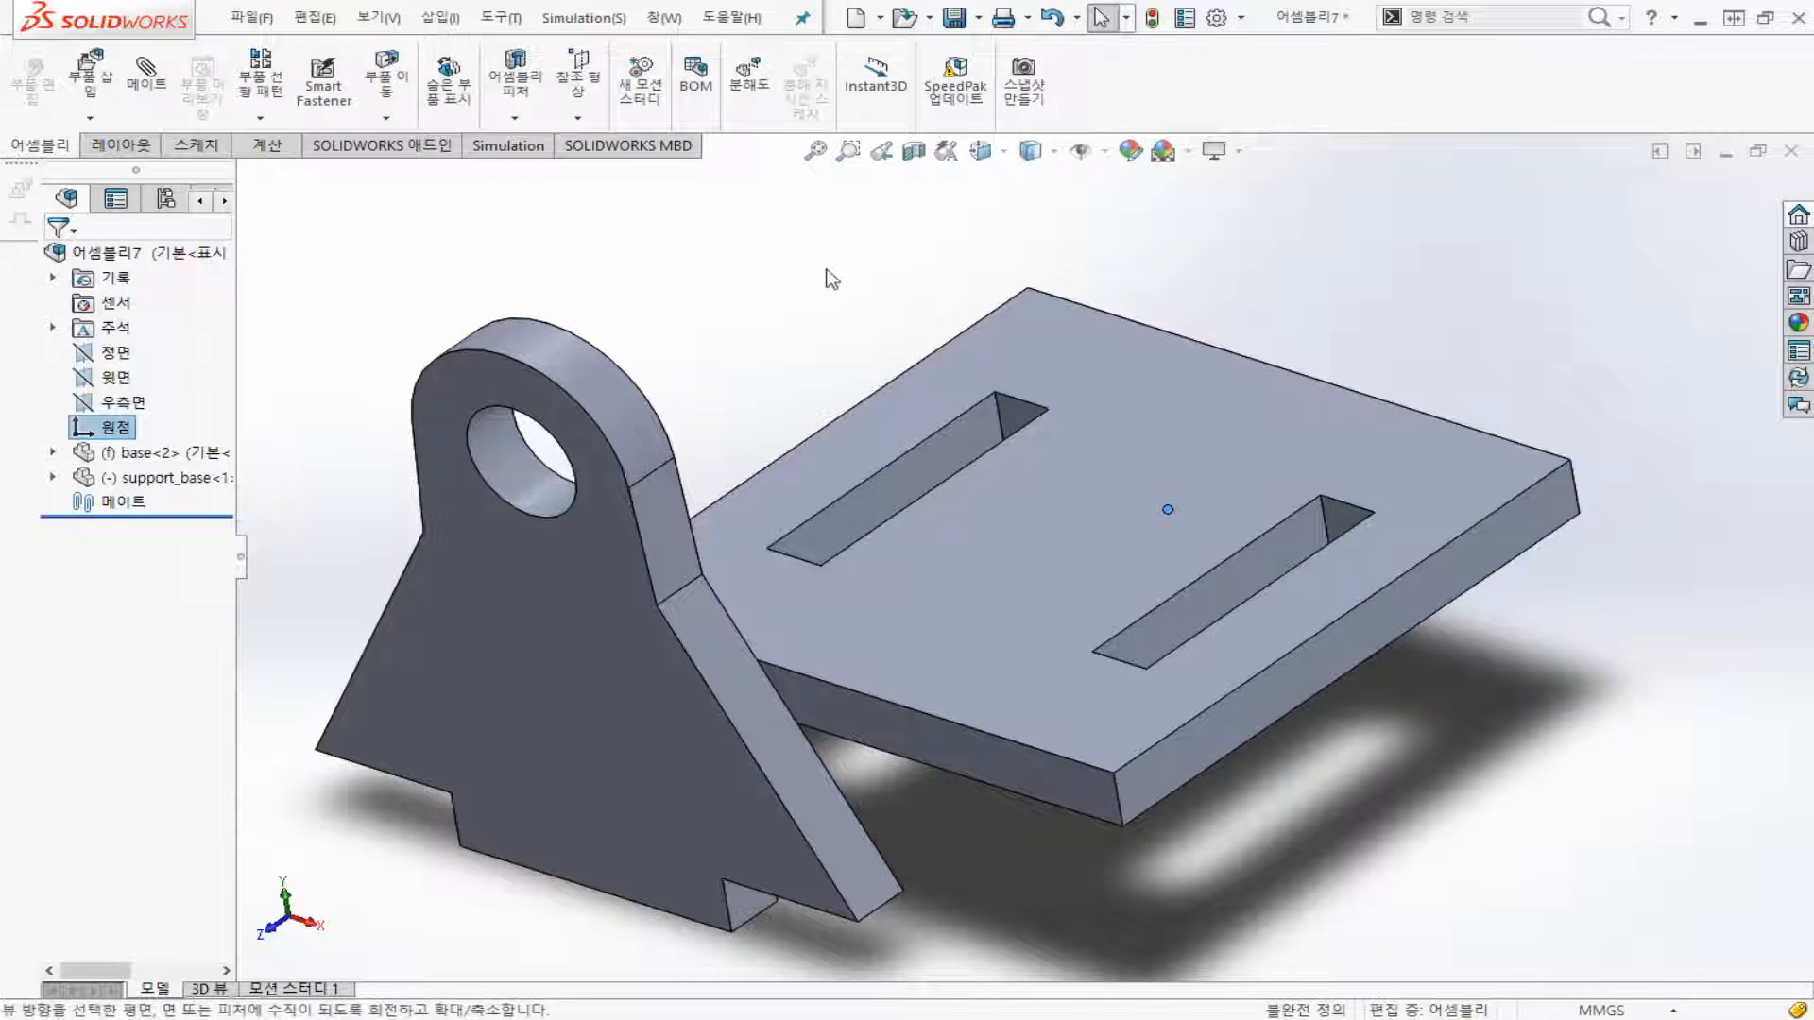
pyautogui.moveTo(1166, 531); pyautogui.dragTo(1040, 490, button='middle')
pyautogui.scroll(1, 1044, 496)
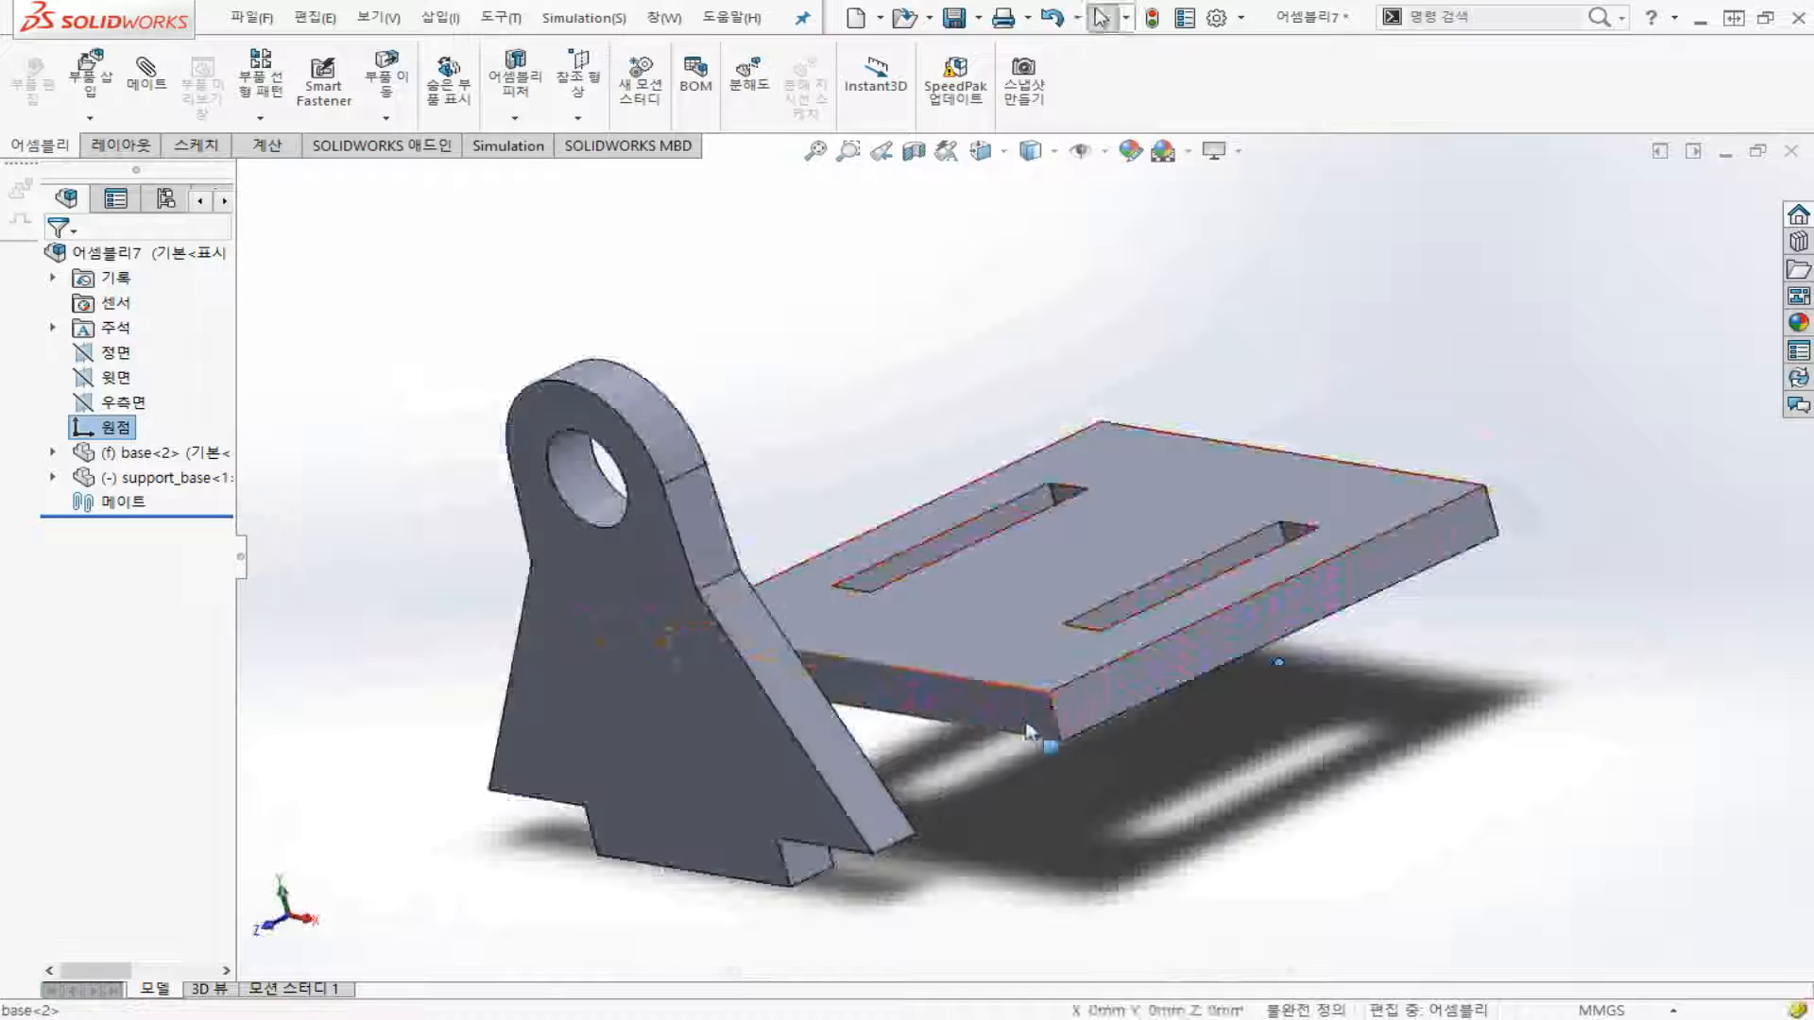
# Move the support_base part away from the base plate, and try to move the base plate as well
pyautogui.click(1020, 620)
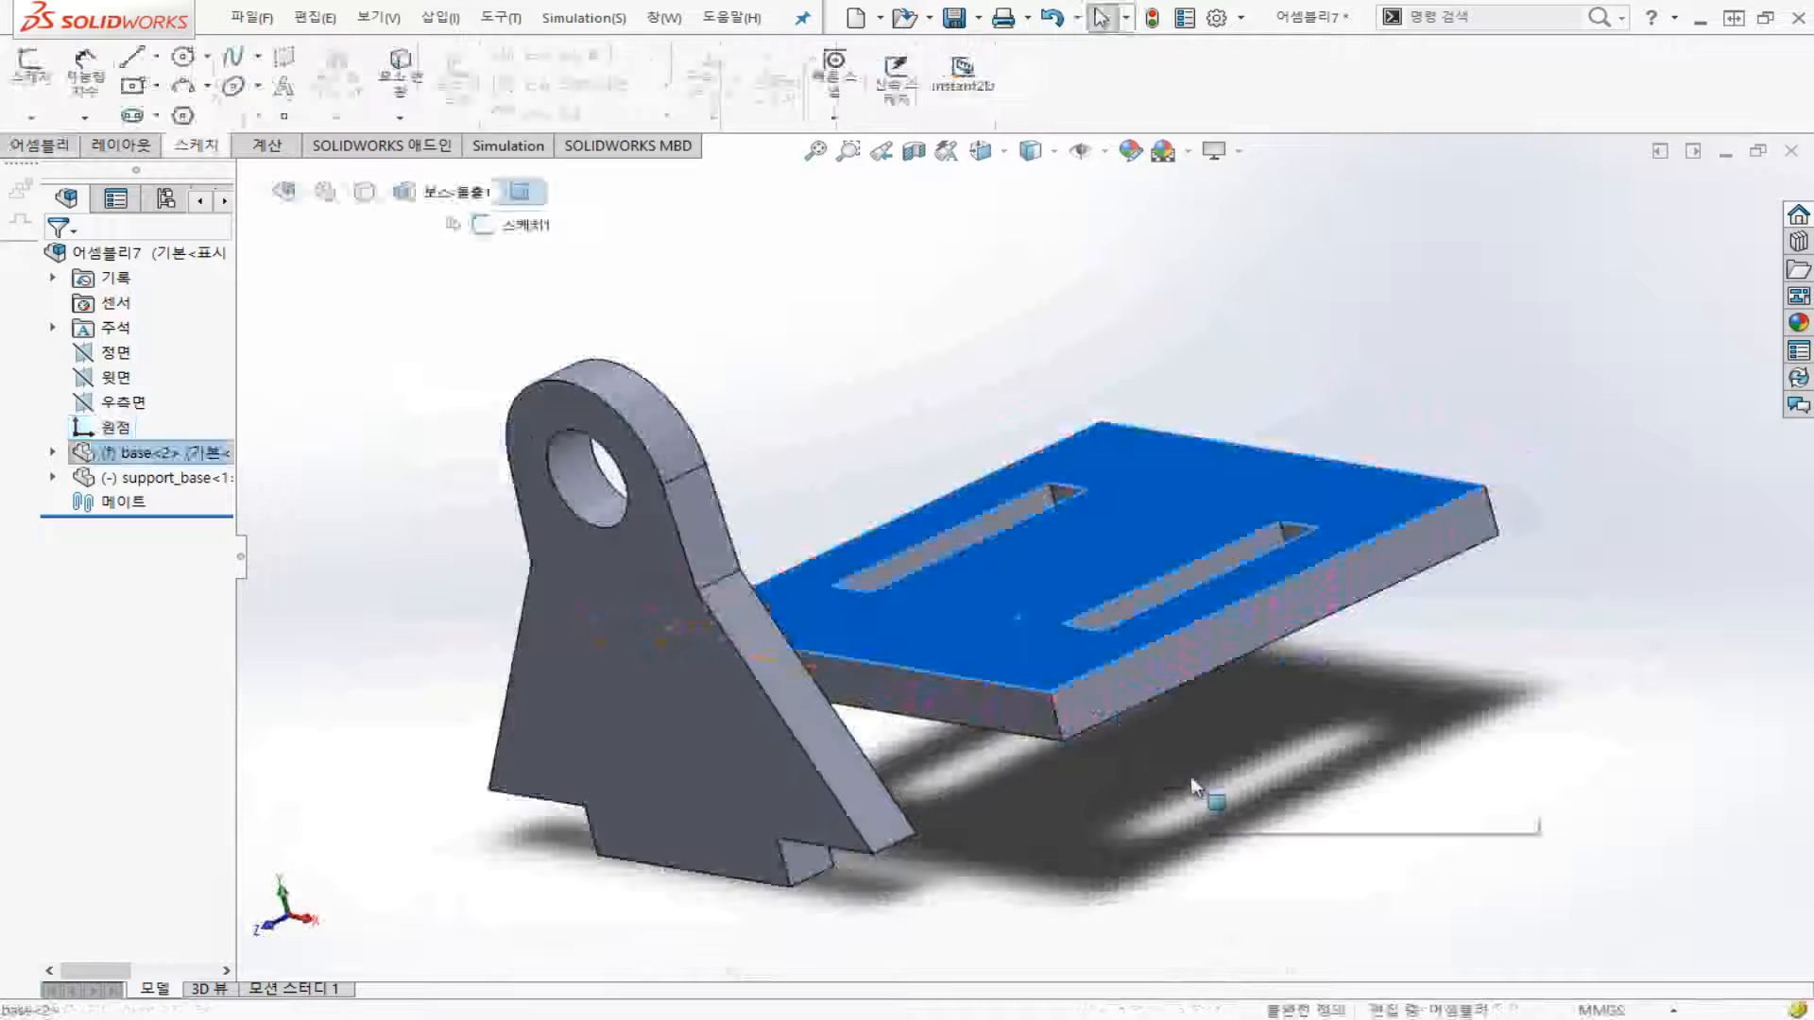
pyautogui.moveTo(691, 721); pyautogui.dragTo(528, 602)
pyautogui.moveTo(1047, 619); pyautogui.dragTo(1248, 725)
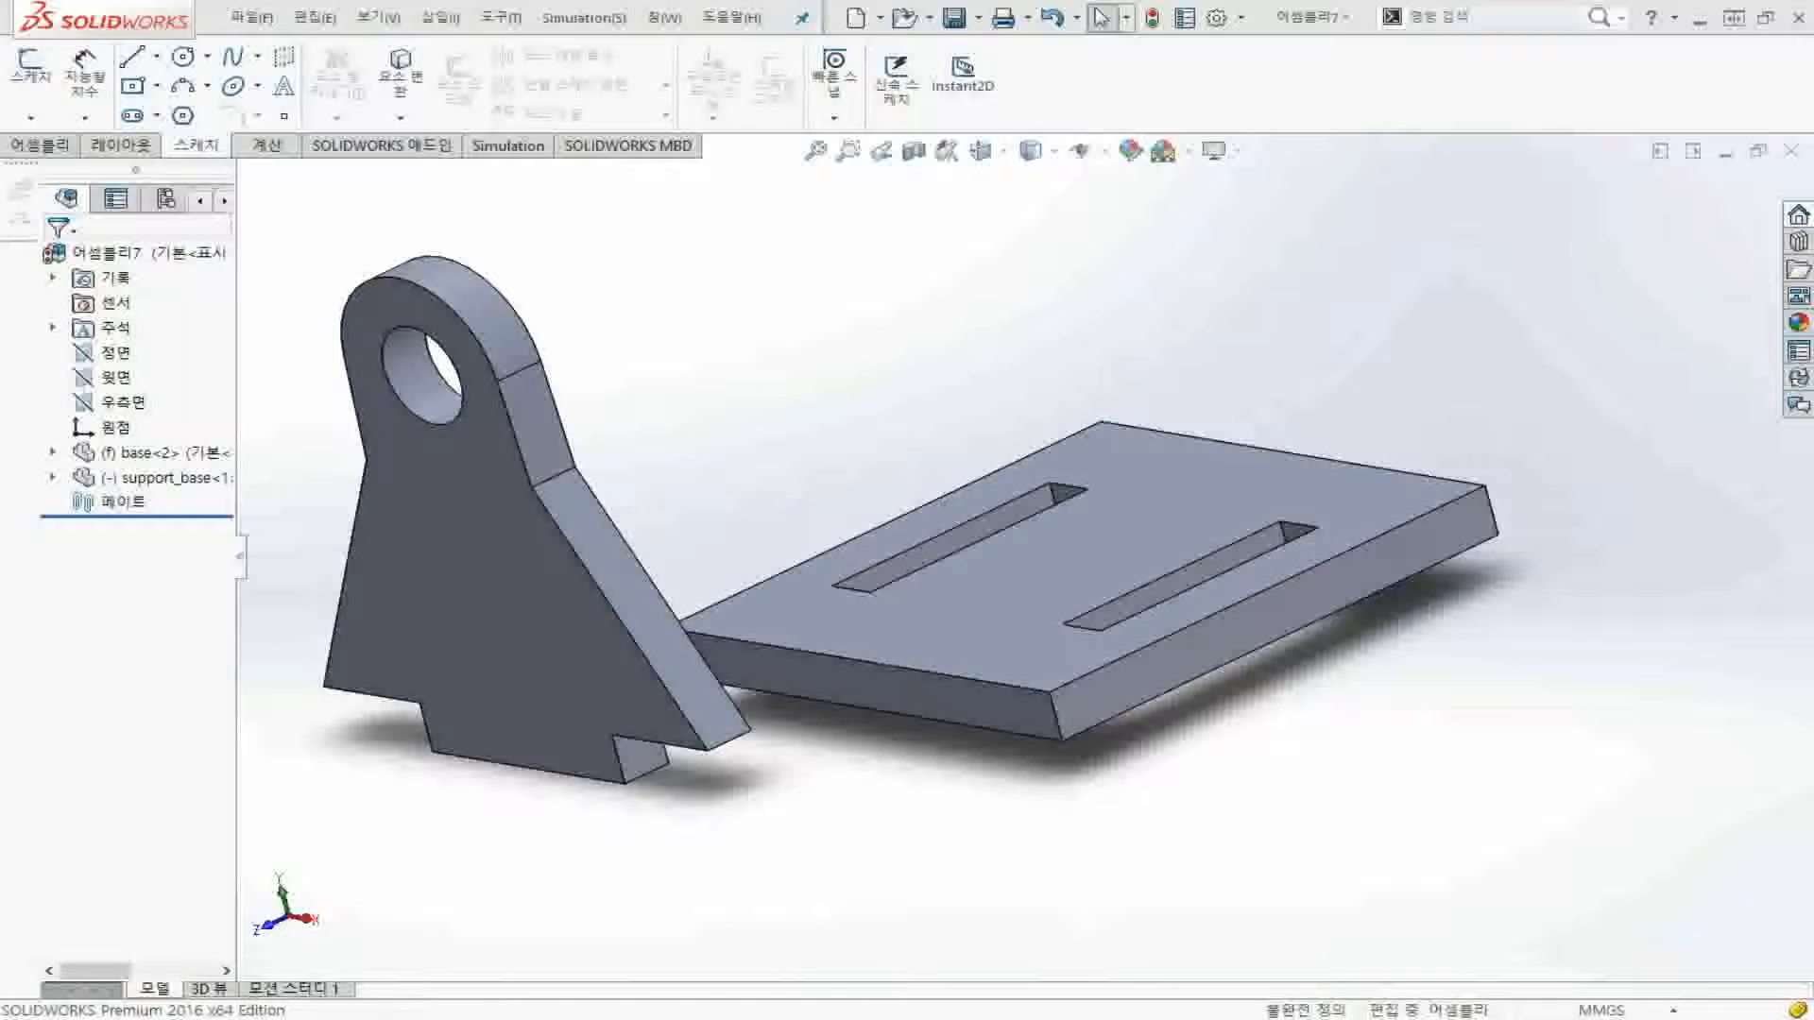
# Delete both the base and support_base components from the assembly
pyautogui.click(151, 478)
pyautogui.keyDown('ctrl'); pyautogui.click(173, 456); pyautogui.keyUp('ctrl')
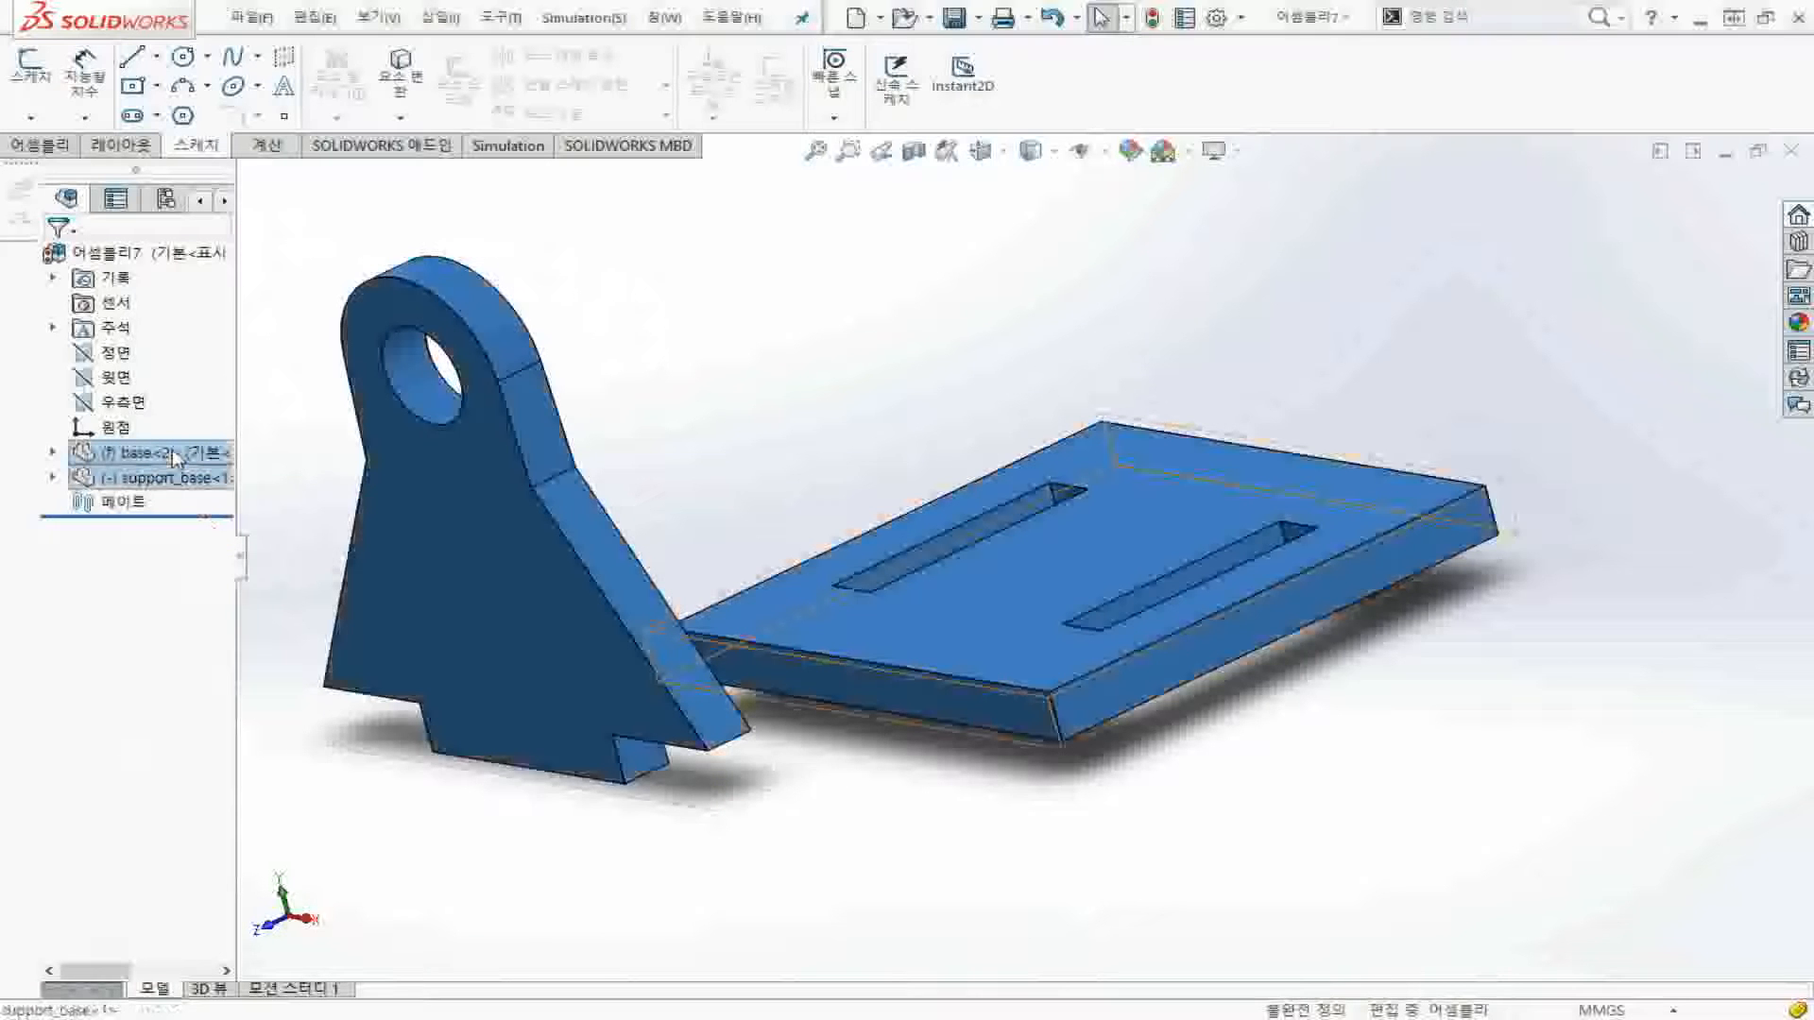
pyautogui.rightClick(189, 468)
pyautogui.moveTo(189, 468)
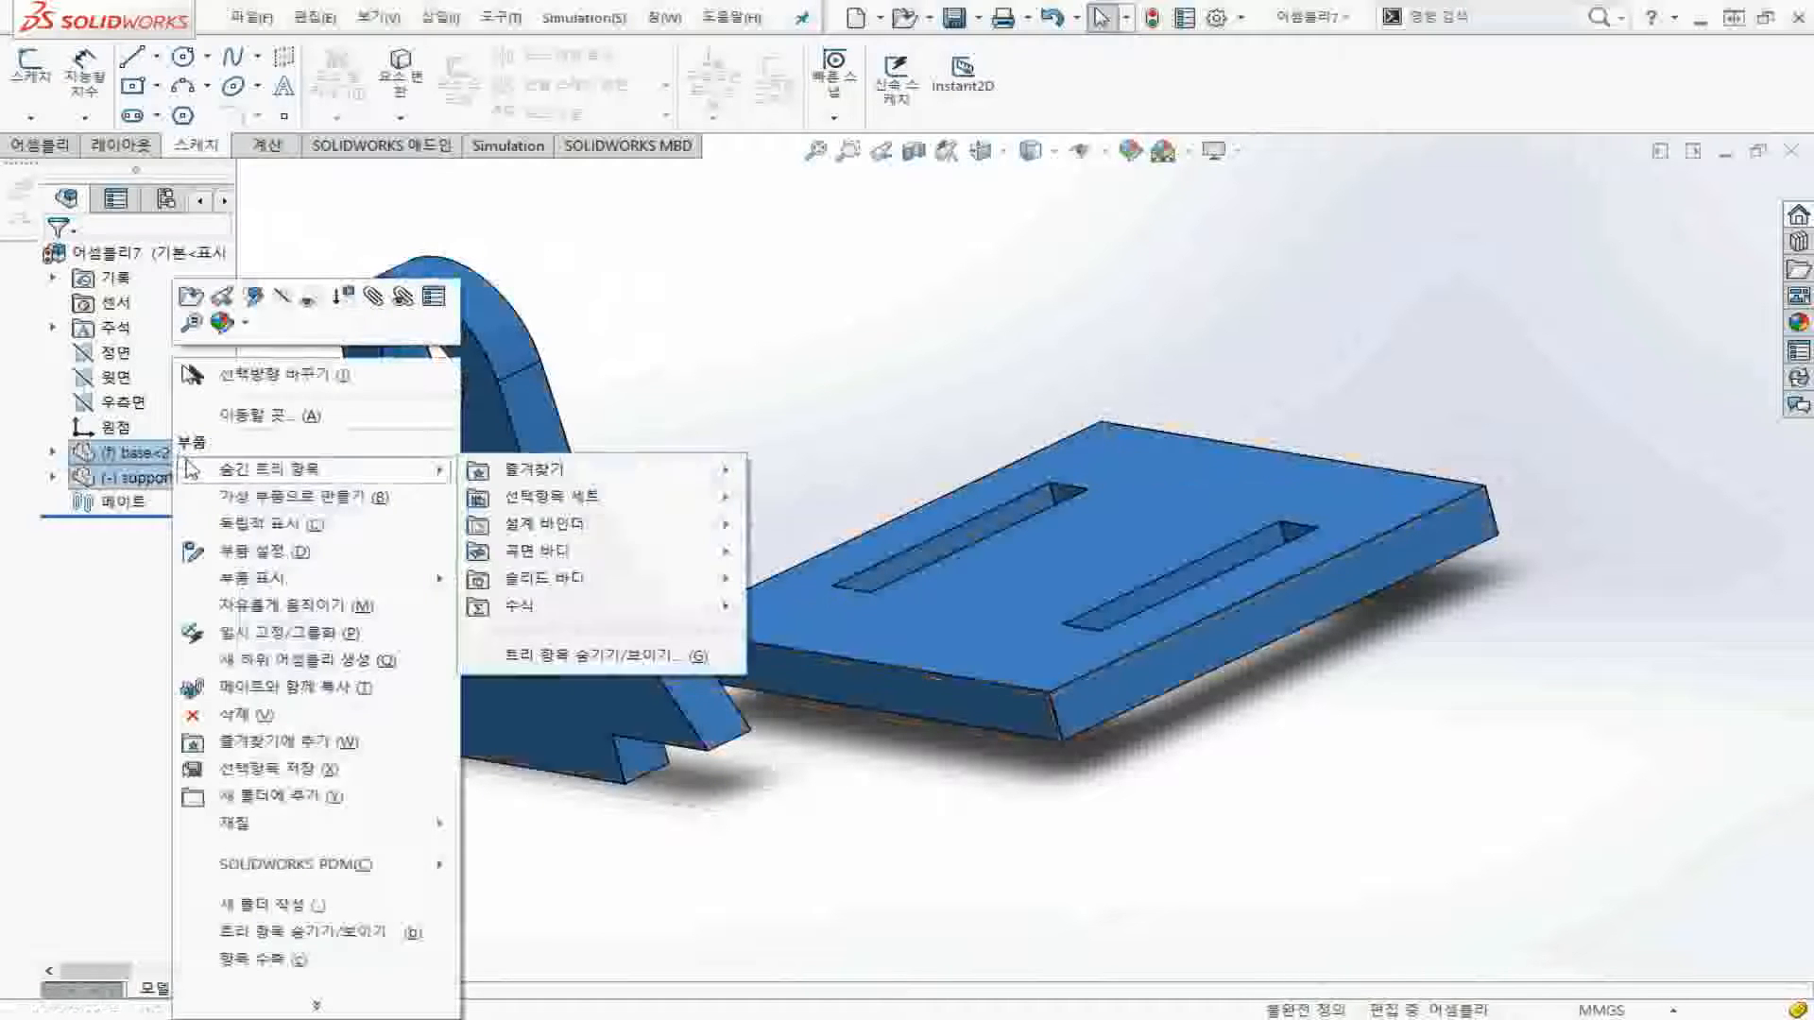
pyautogui.click(259, 737)
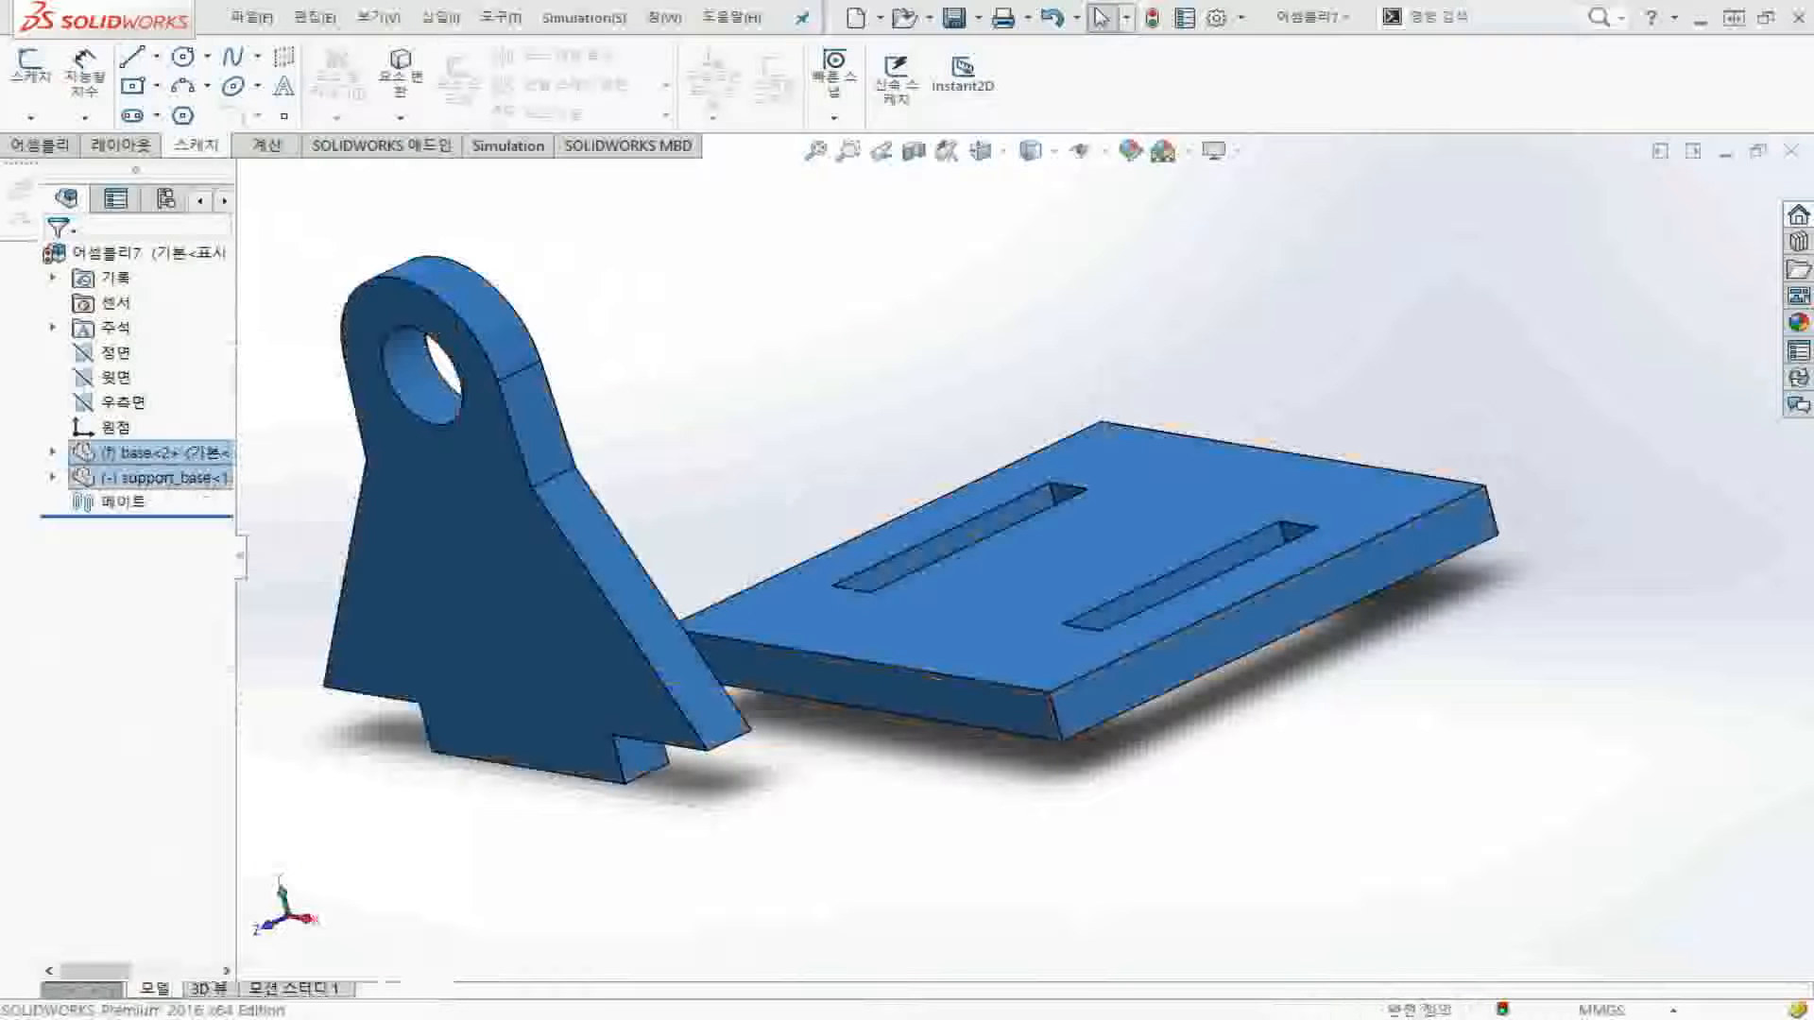
pyautogui.press('Delete')
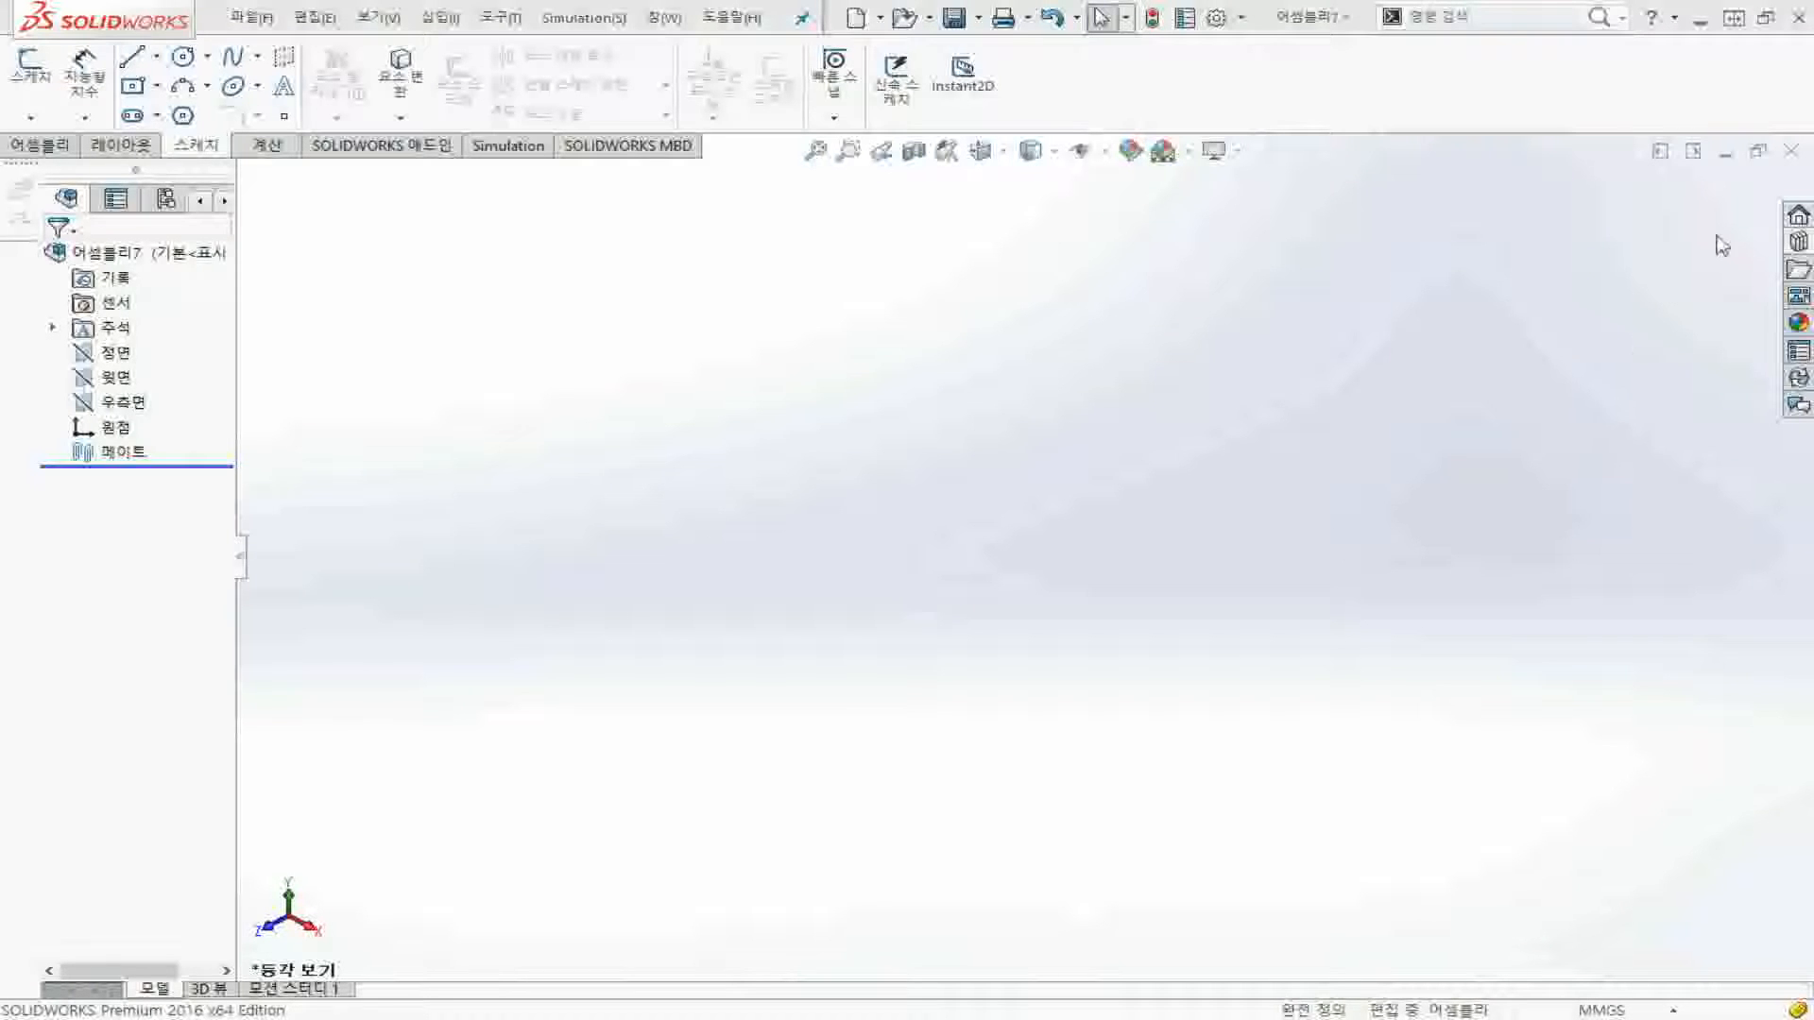
# Add the ex folder on the Desktop as a file location in the Design Library
pyautogui.click(1799, 242)
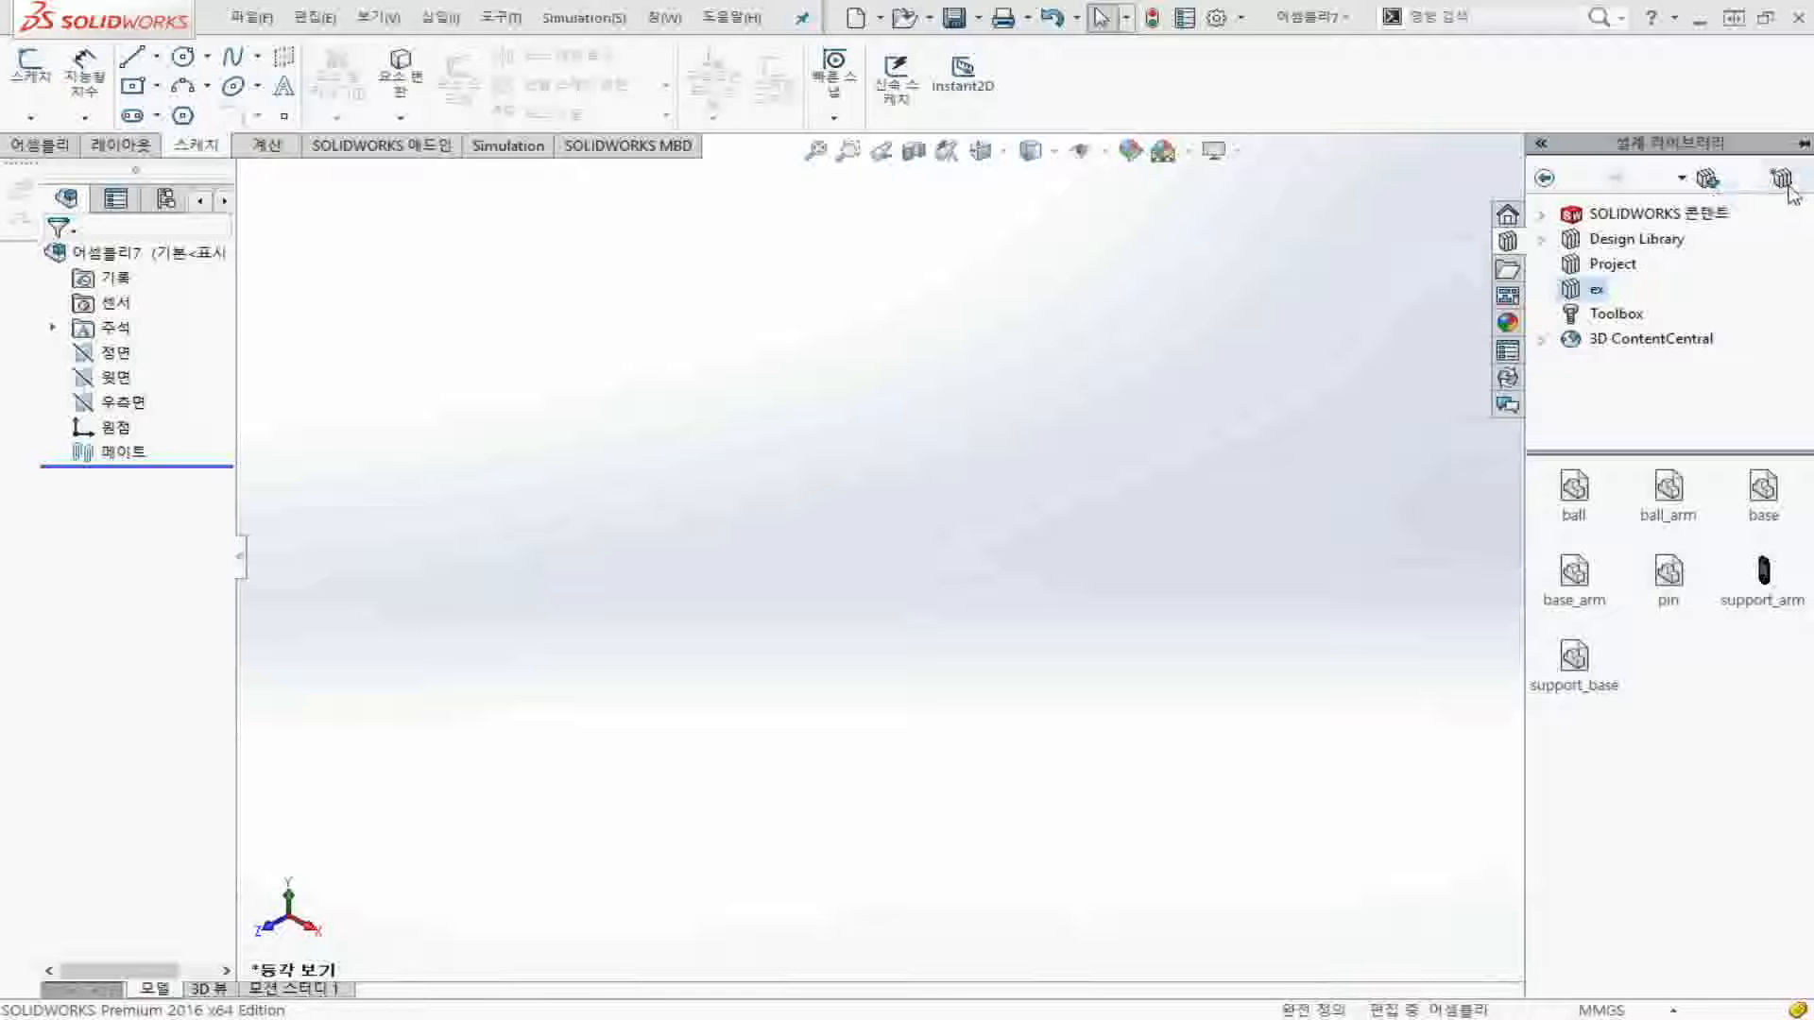
pyautogui.click(1783, 181)
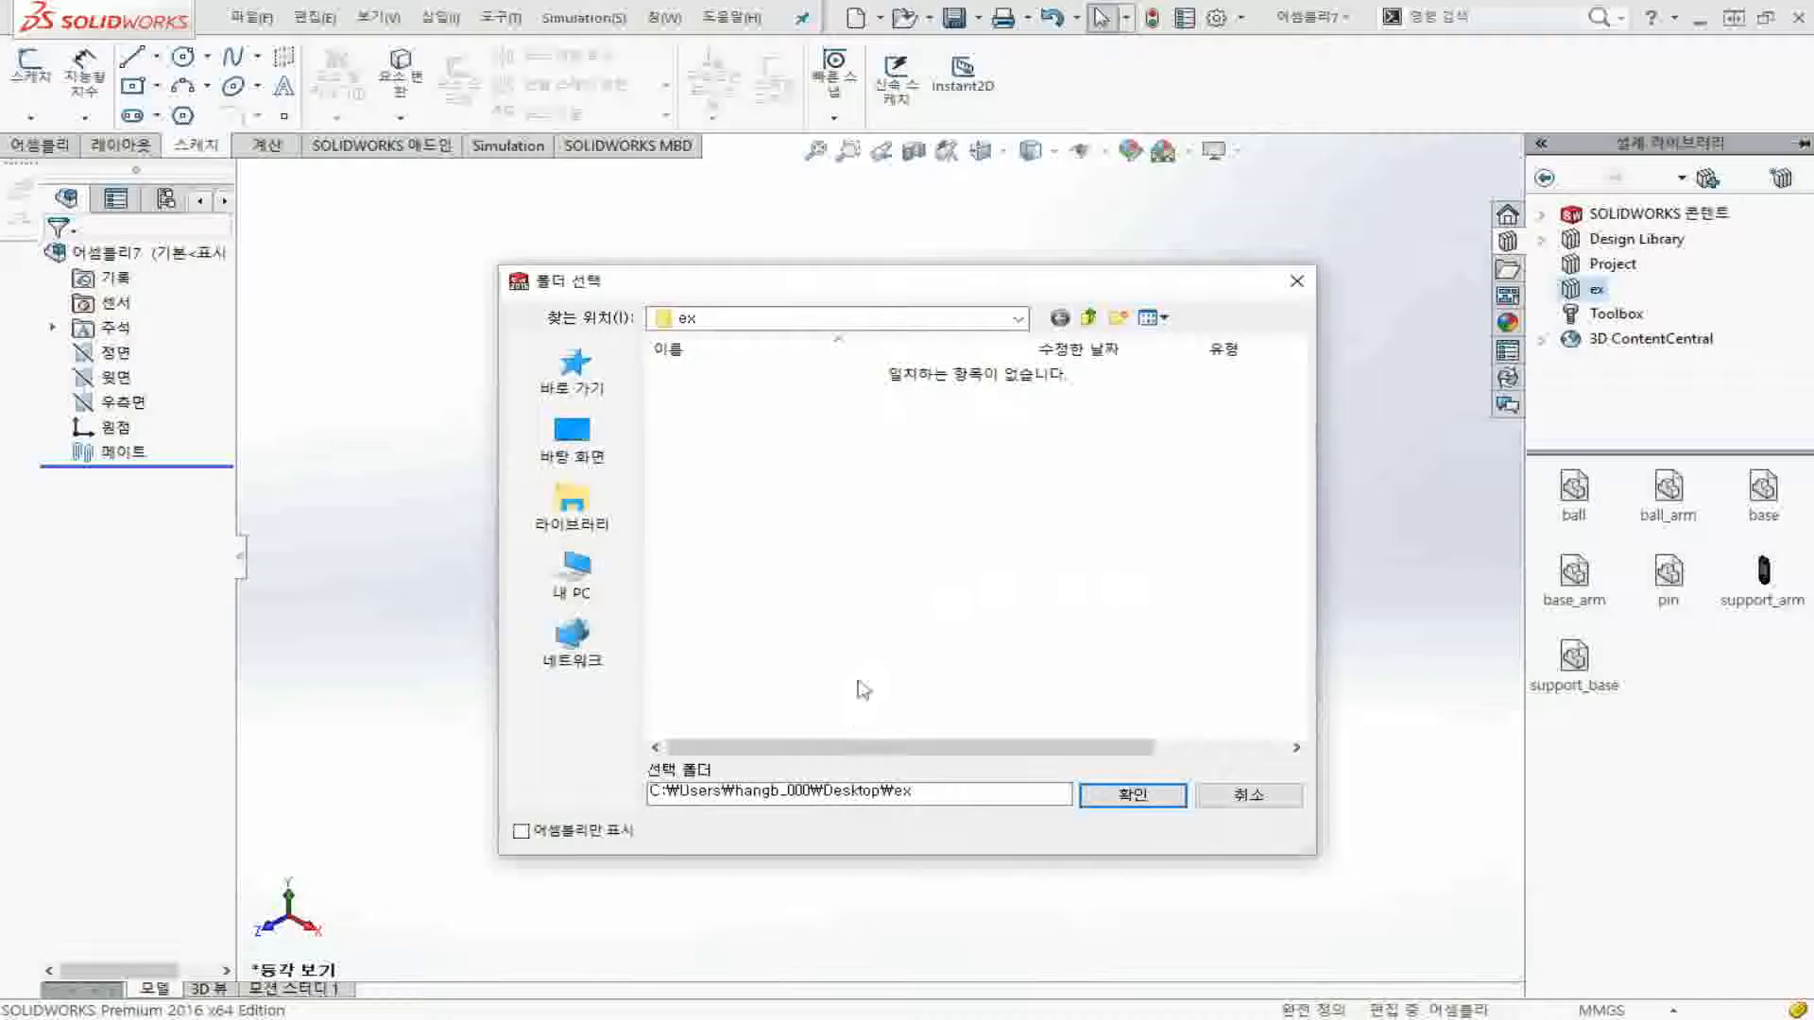
pyautogui.click(1168, 800)
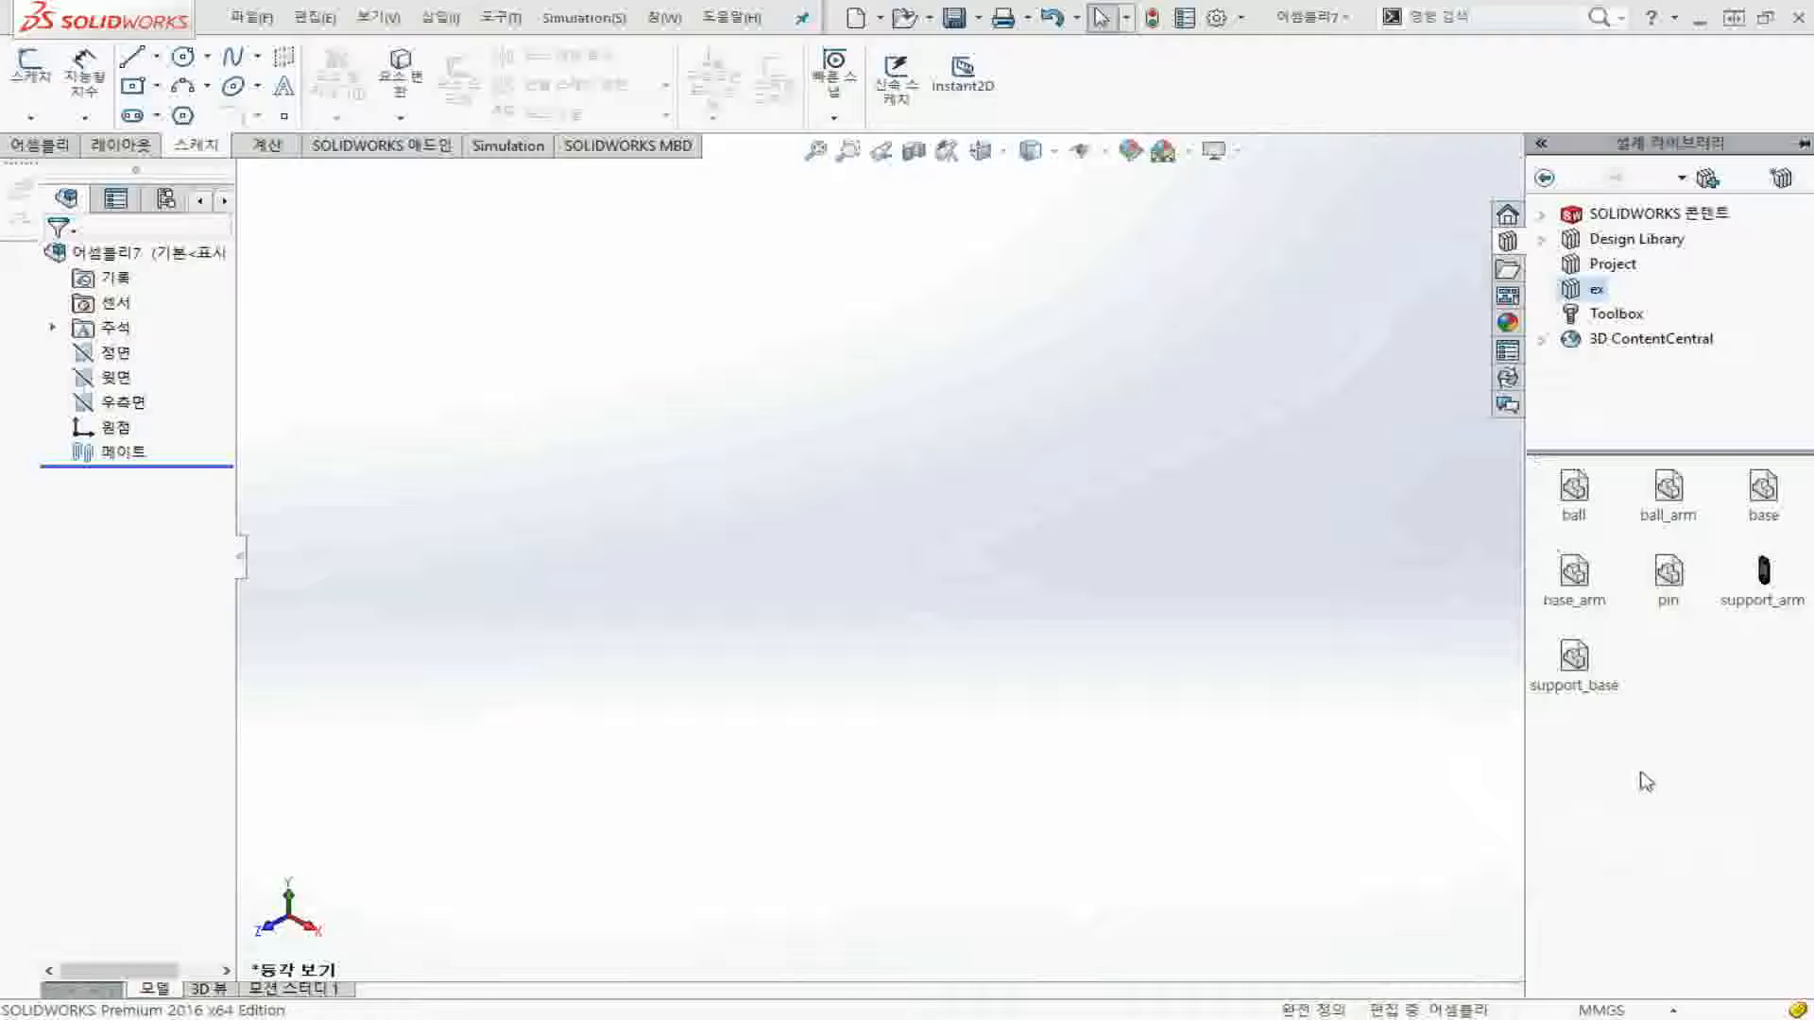
# Place one base part from the ex library folder freely in the assembly and try to move it
pyautogui.moveTo(1767, 496); pyautogui.dragTo(809, 527)
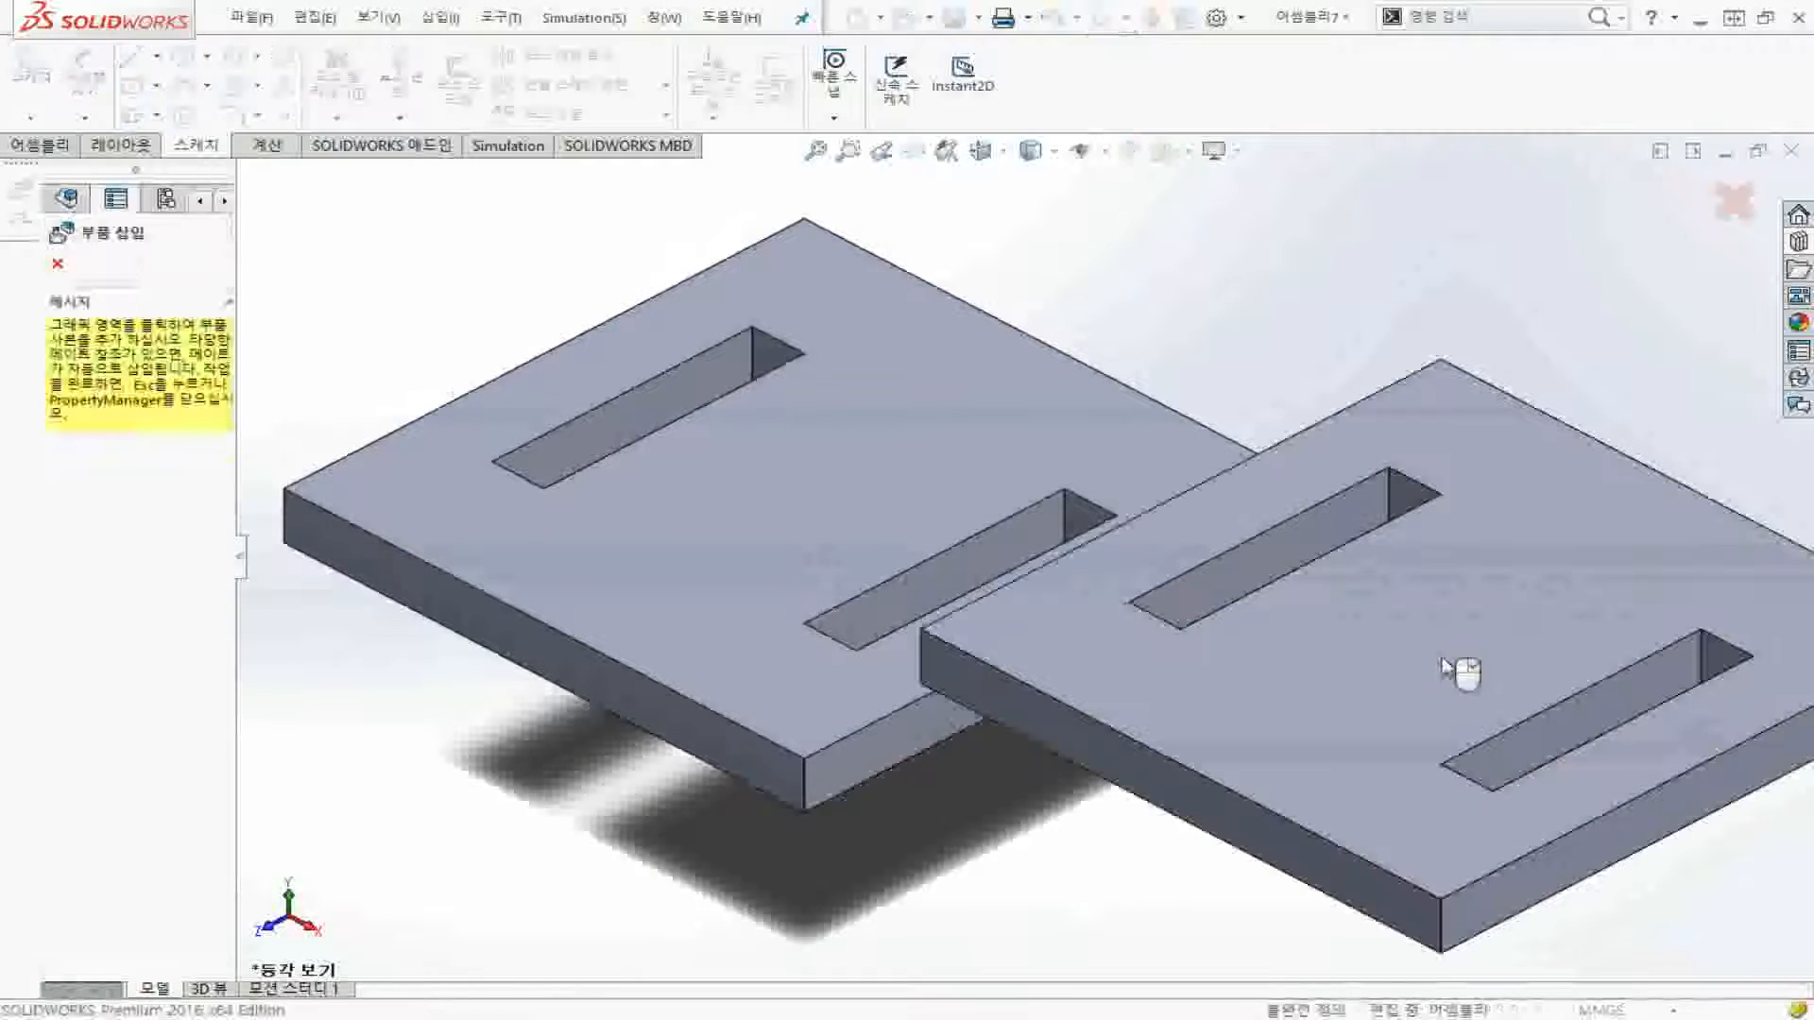
pyautogui.click(57, 264)
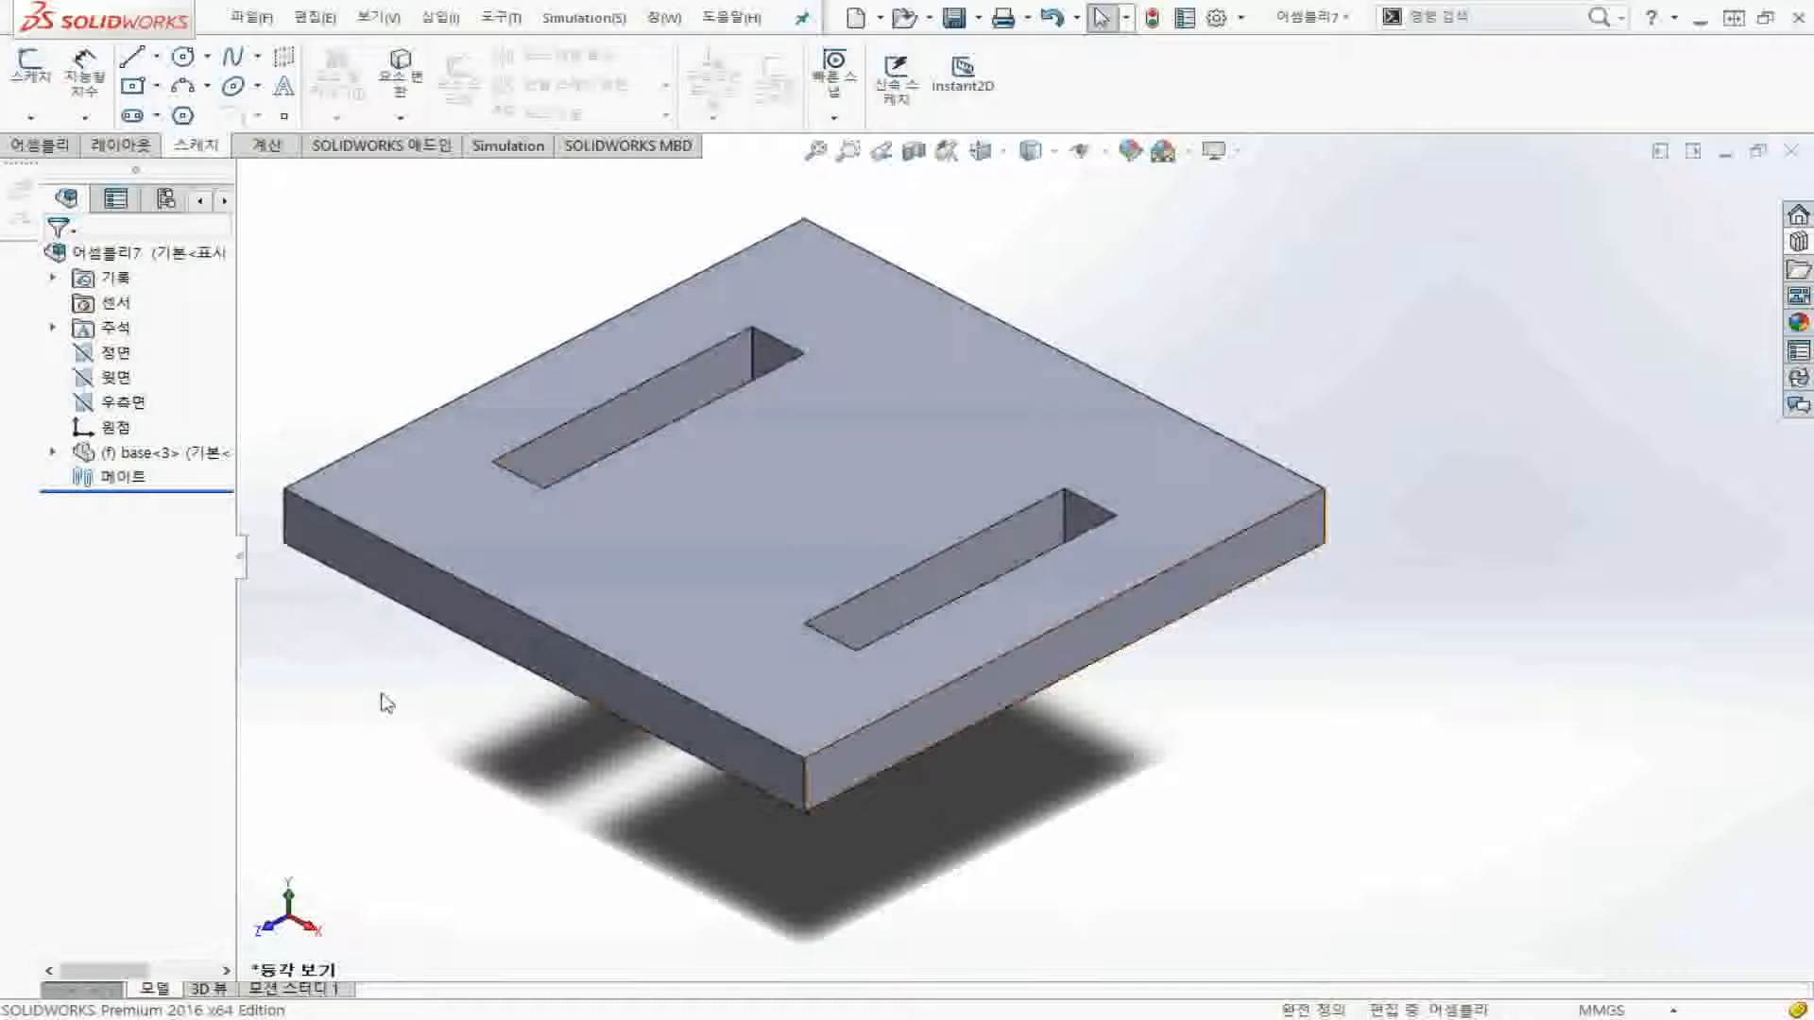
pyautogui.click(668, 541)
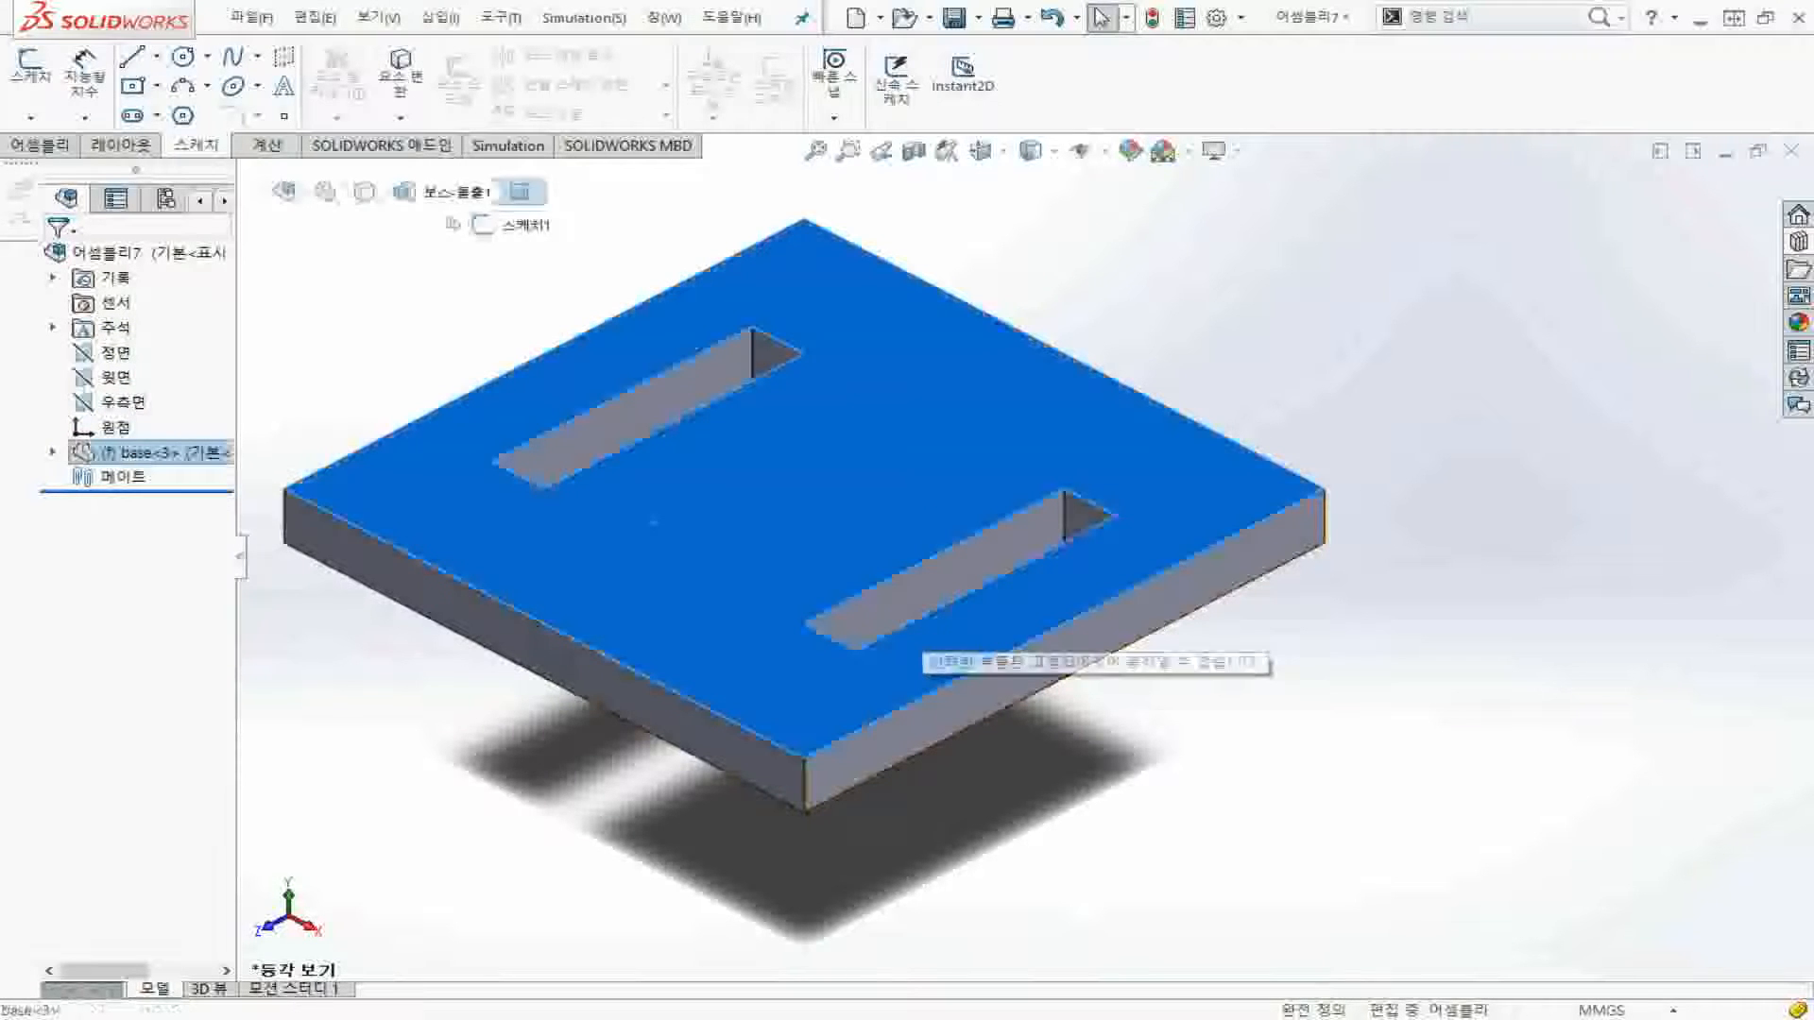
# Check the assembly origin against the freely placed base part, and delete that part
pyautogui.click(119, 427)
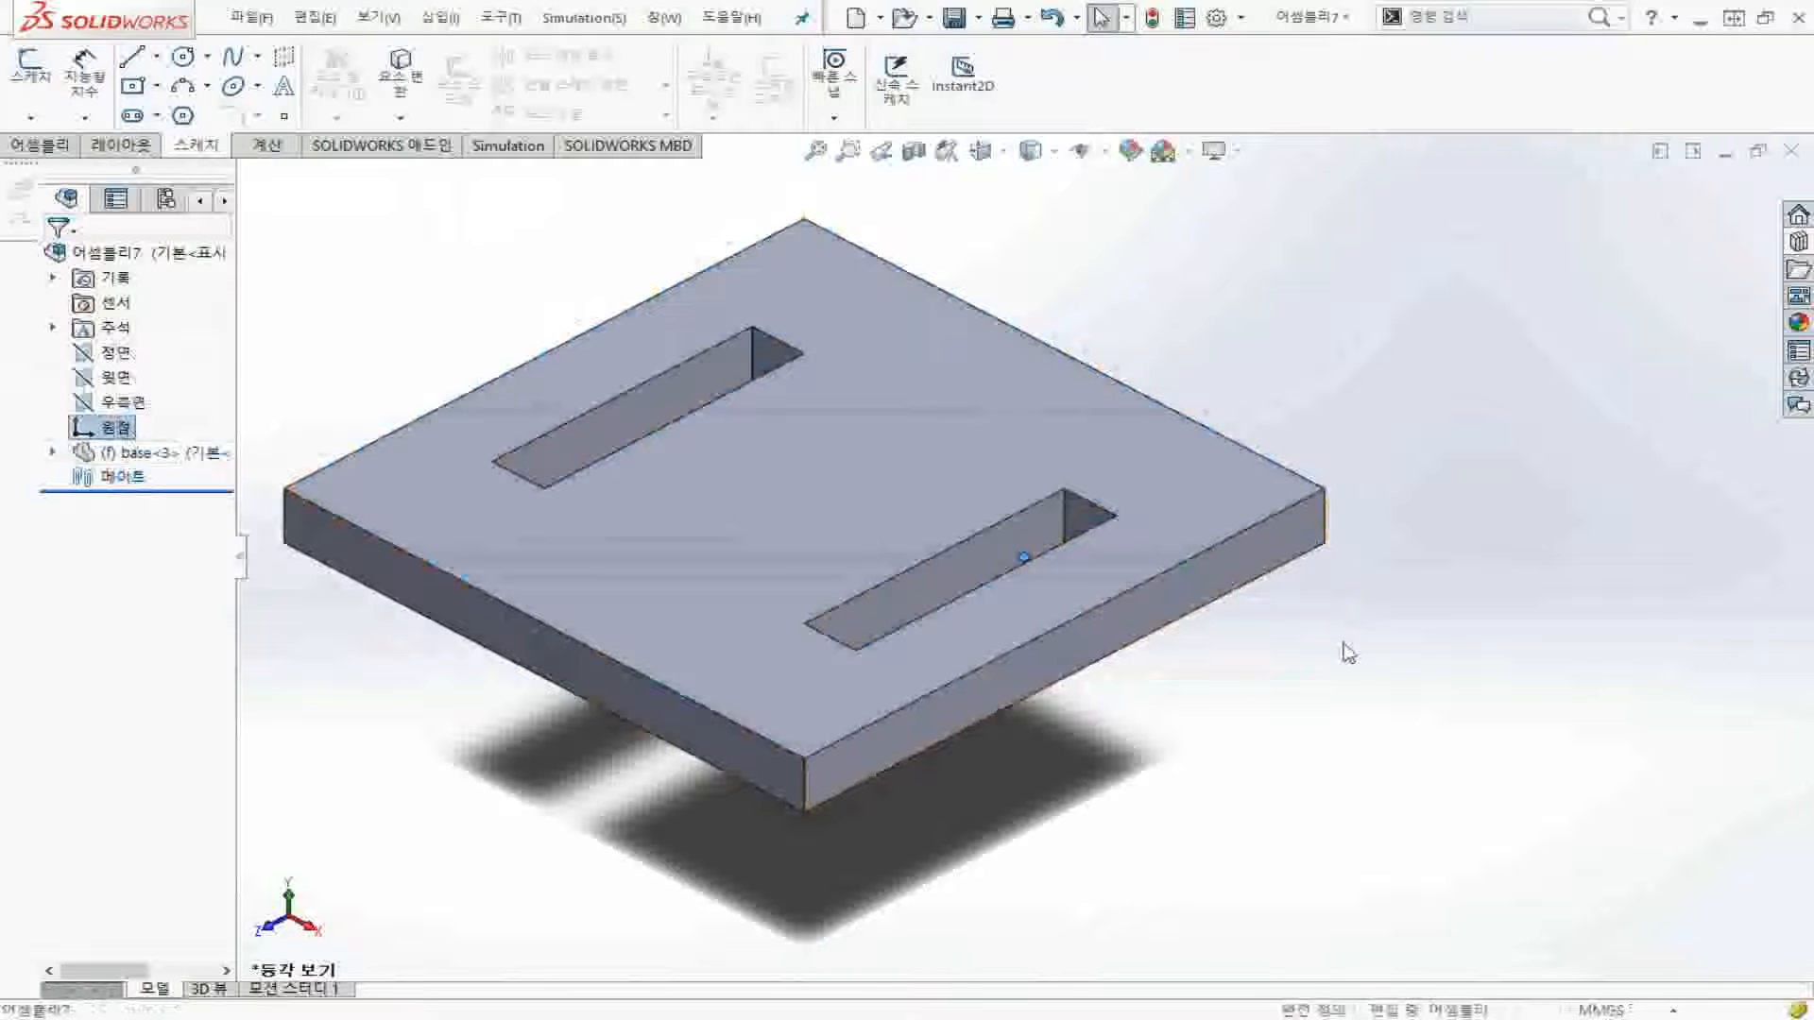
pyautogui.click(176, 456)
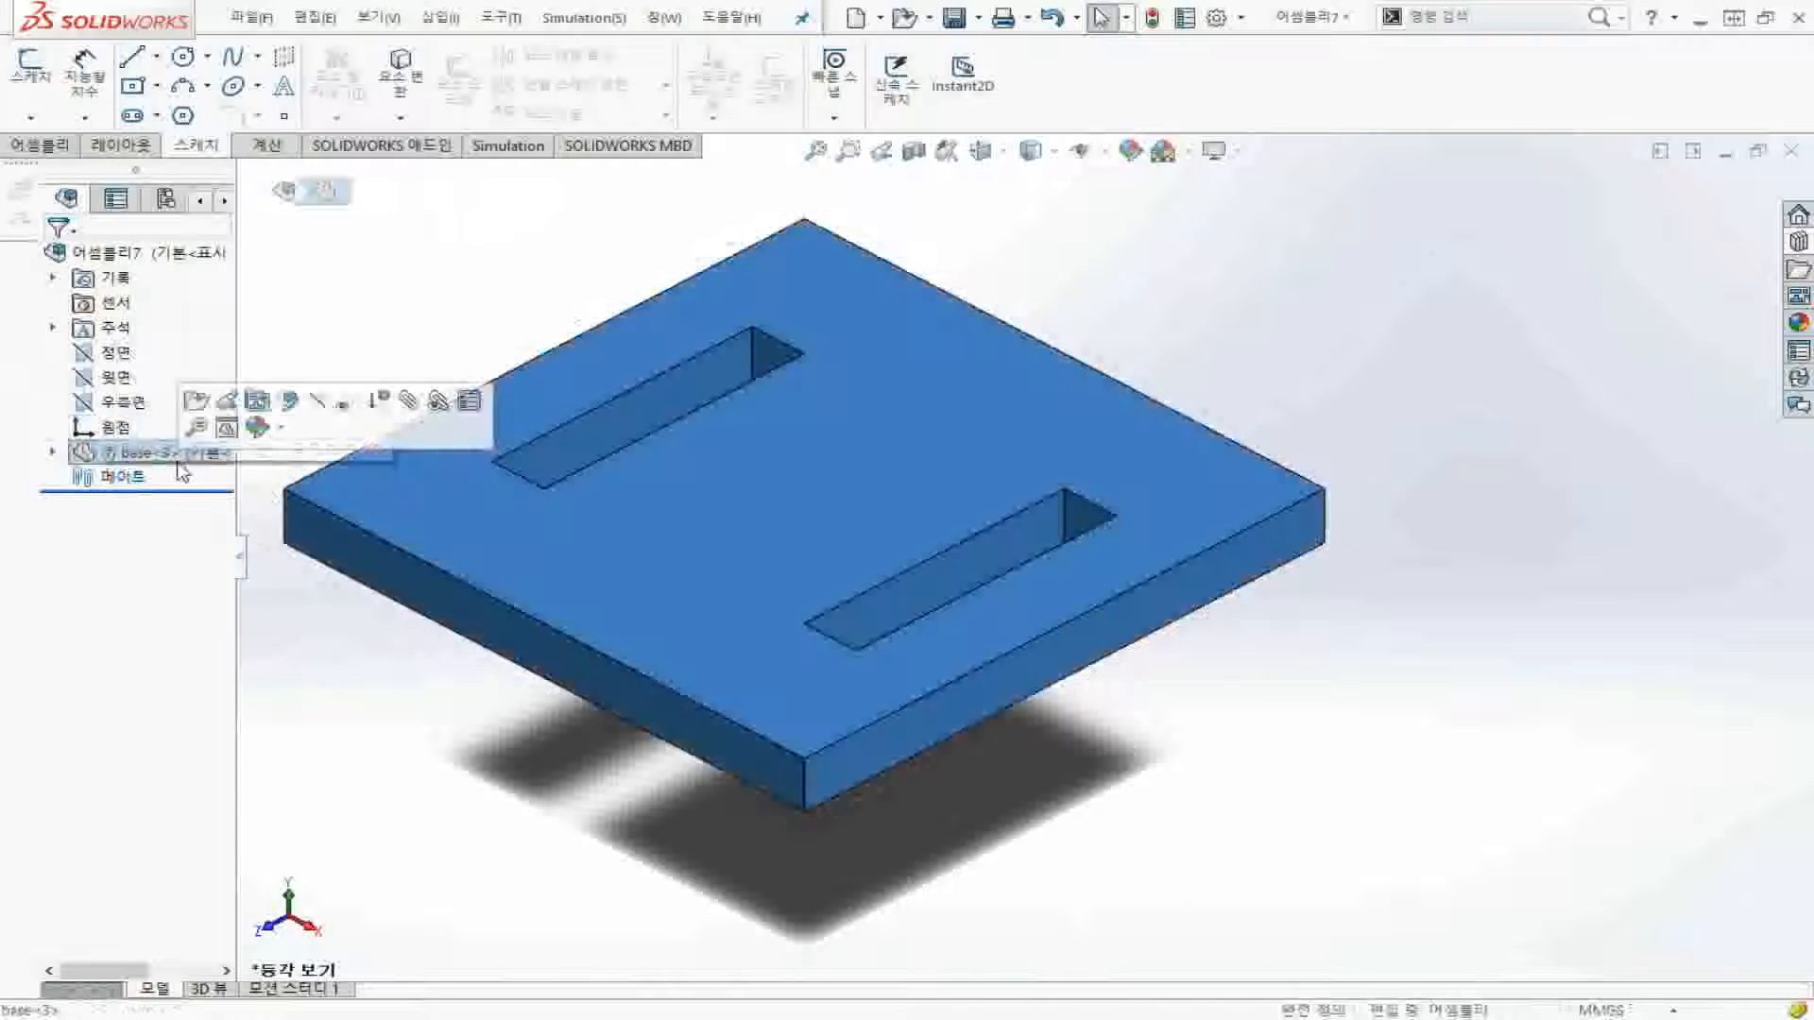
pyautogui.press('Delete')
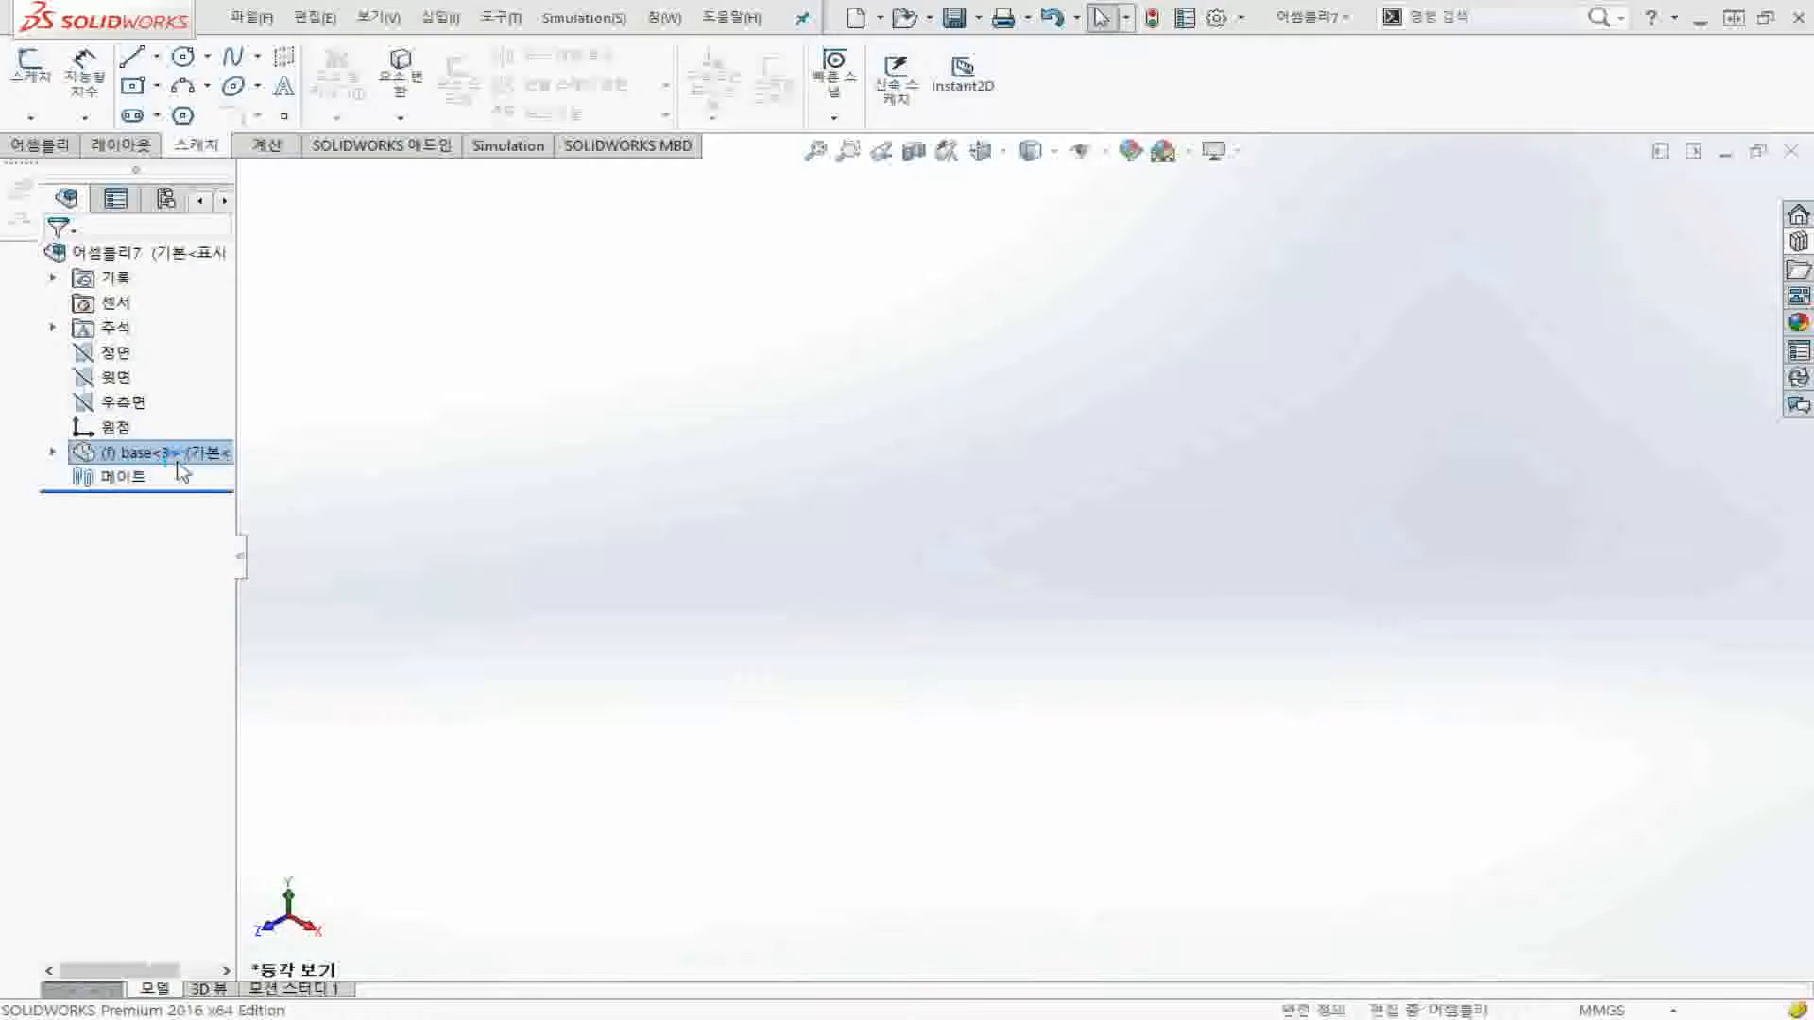
# Highlight the assembly origin and place a single base part from the ex library folder exactly on it
pyautogui.click(116, 430)
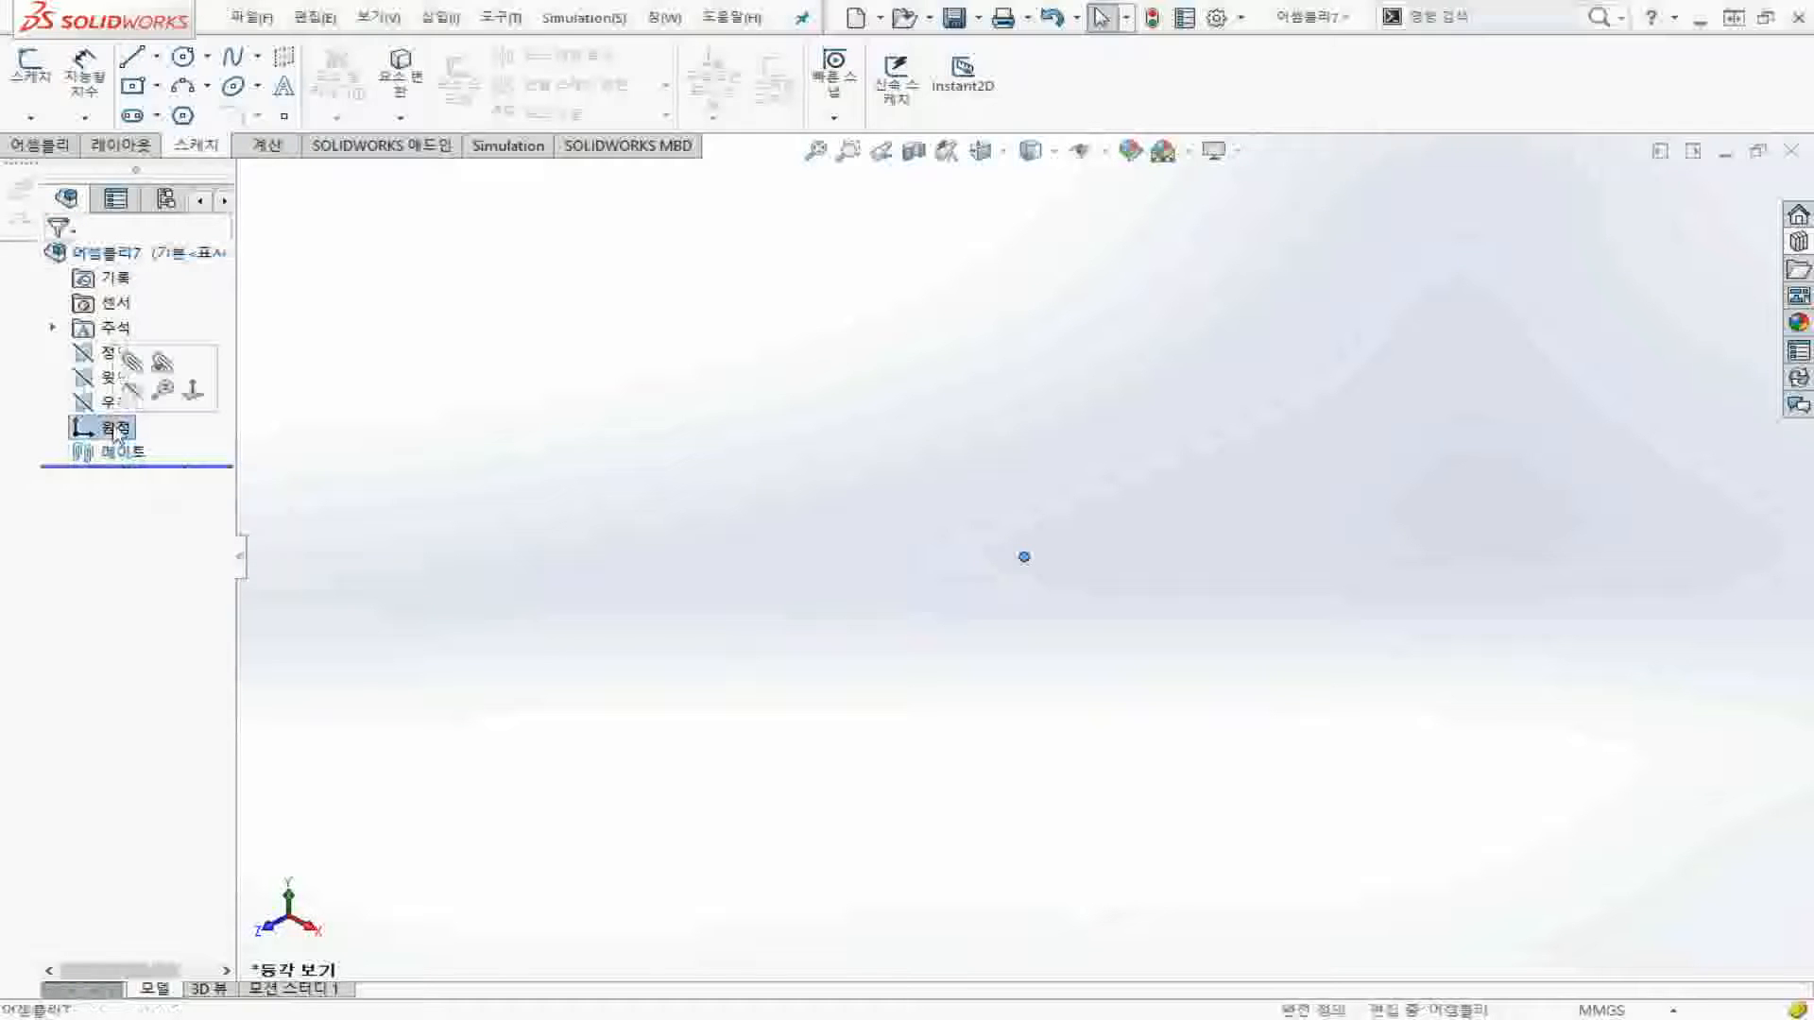
pyautogui.click(1798, 243)
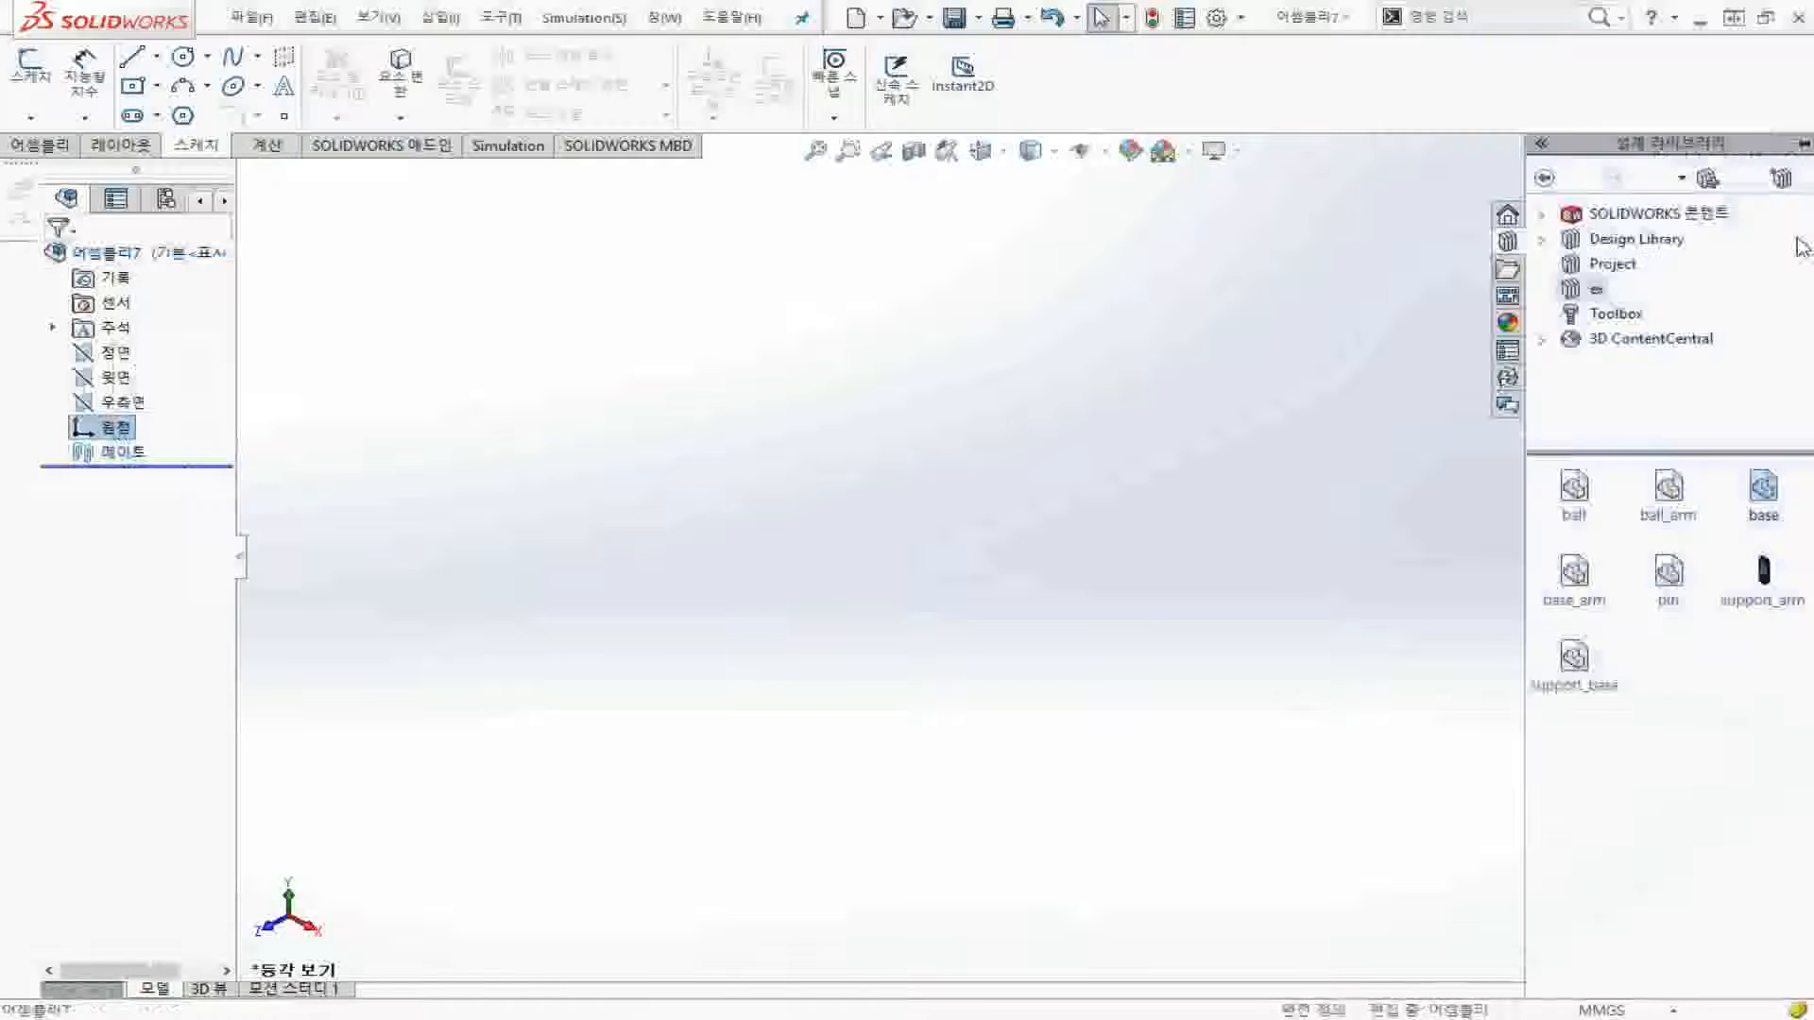
pyautogui.click(1765, 496)
pyautogui.moveTo(1765, 499); pyautogui.dragTo(1027, 564)
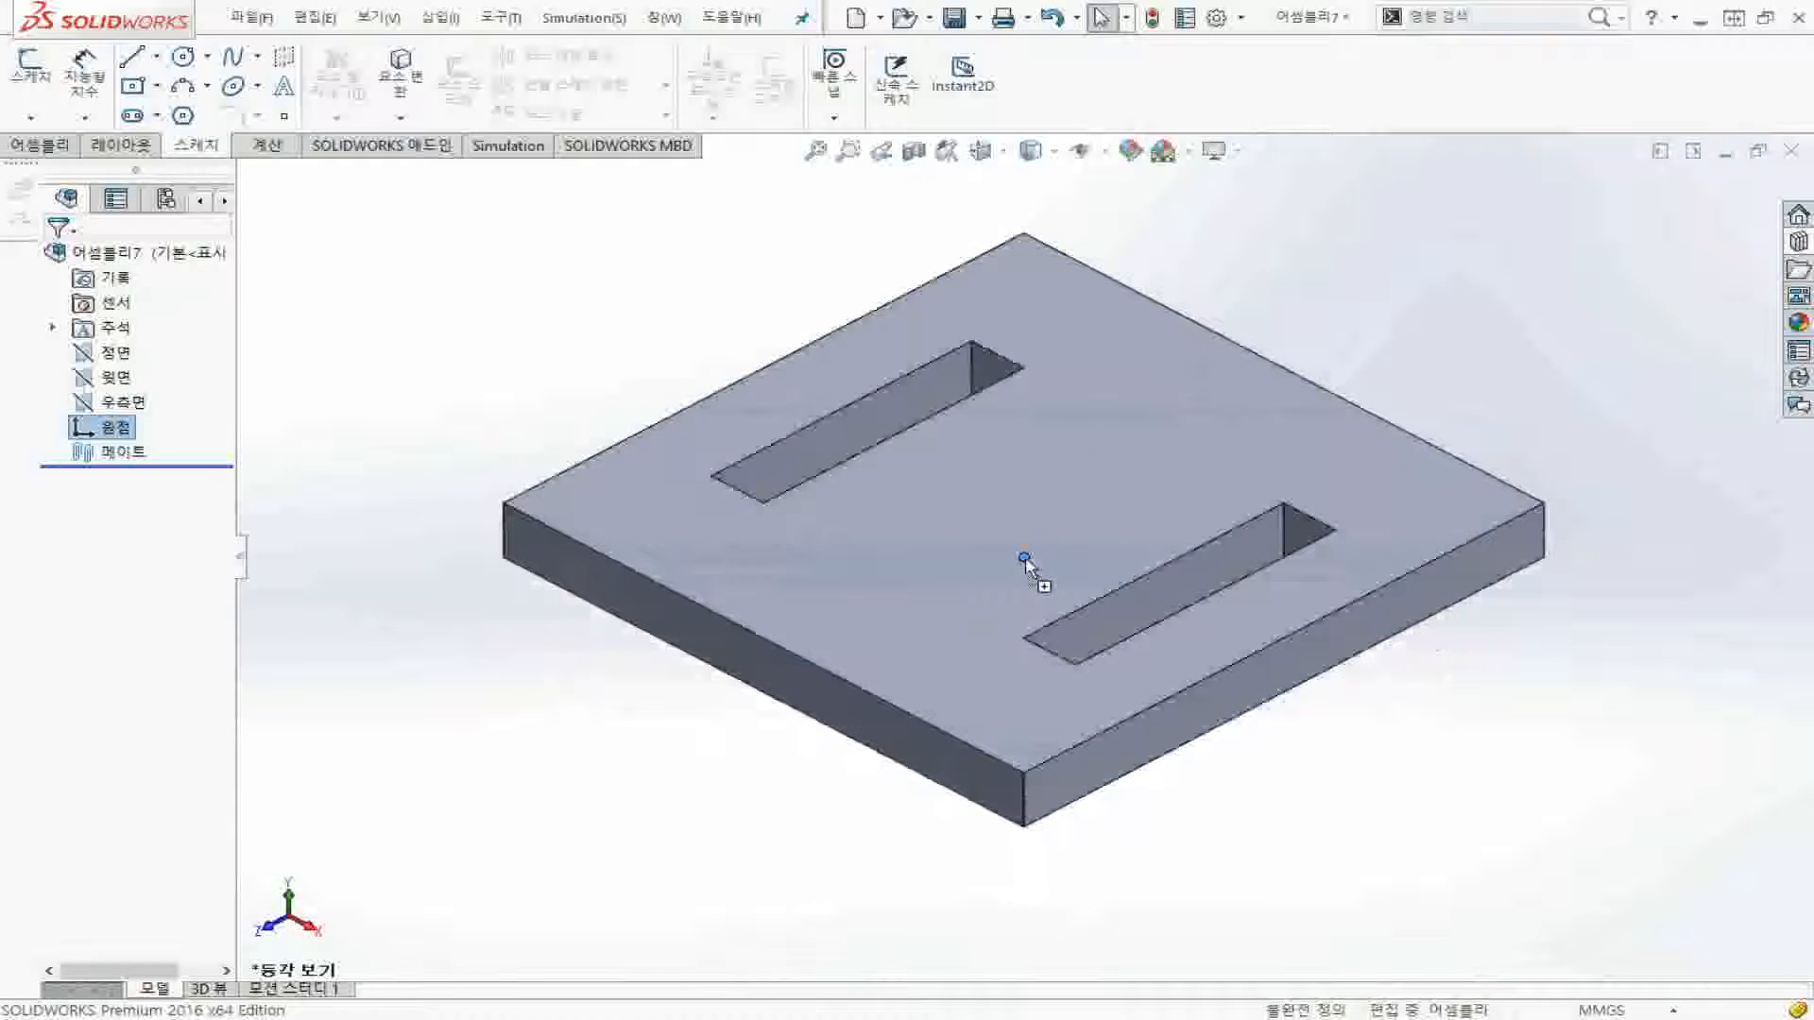
pyautogui.moveTo(1027, 564); pyautogui.dragTo(1027, 565)
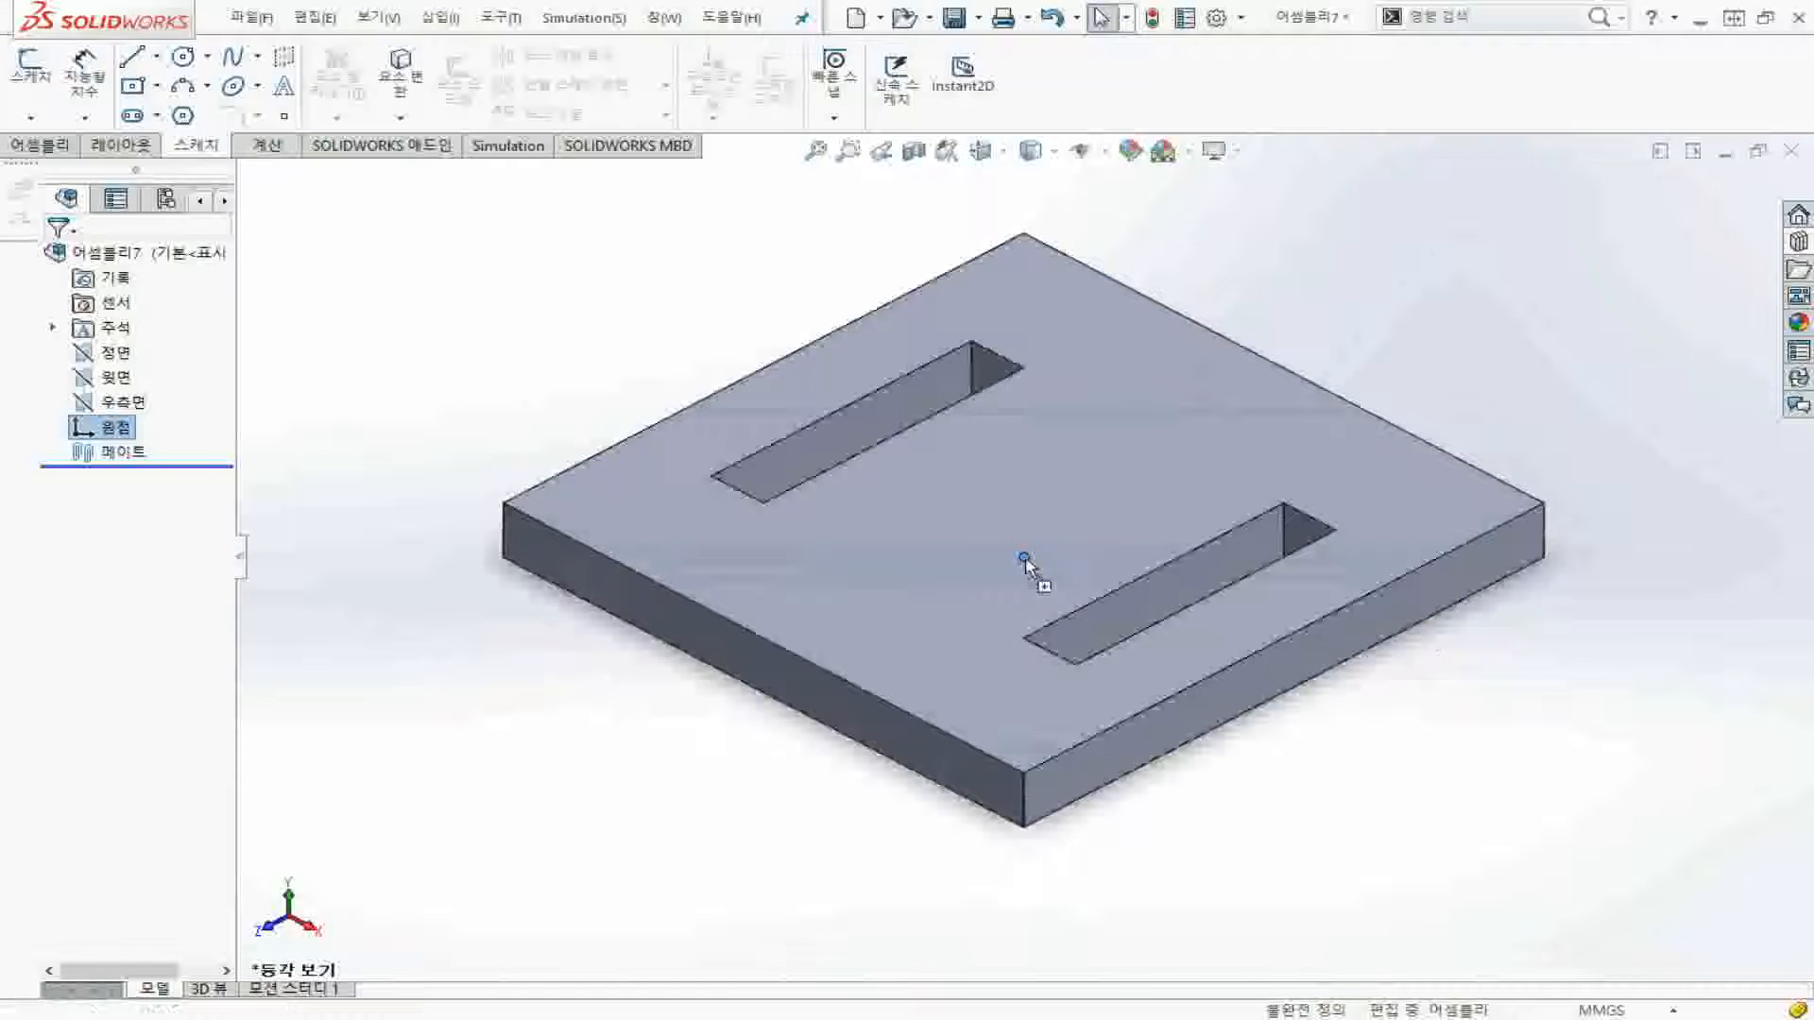
pyautogui.click(56, 261)
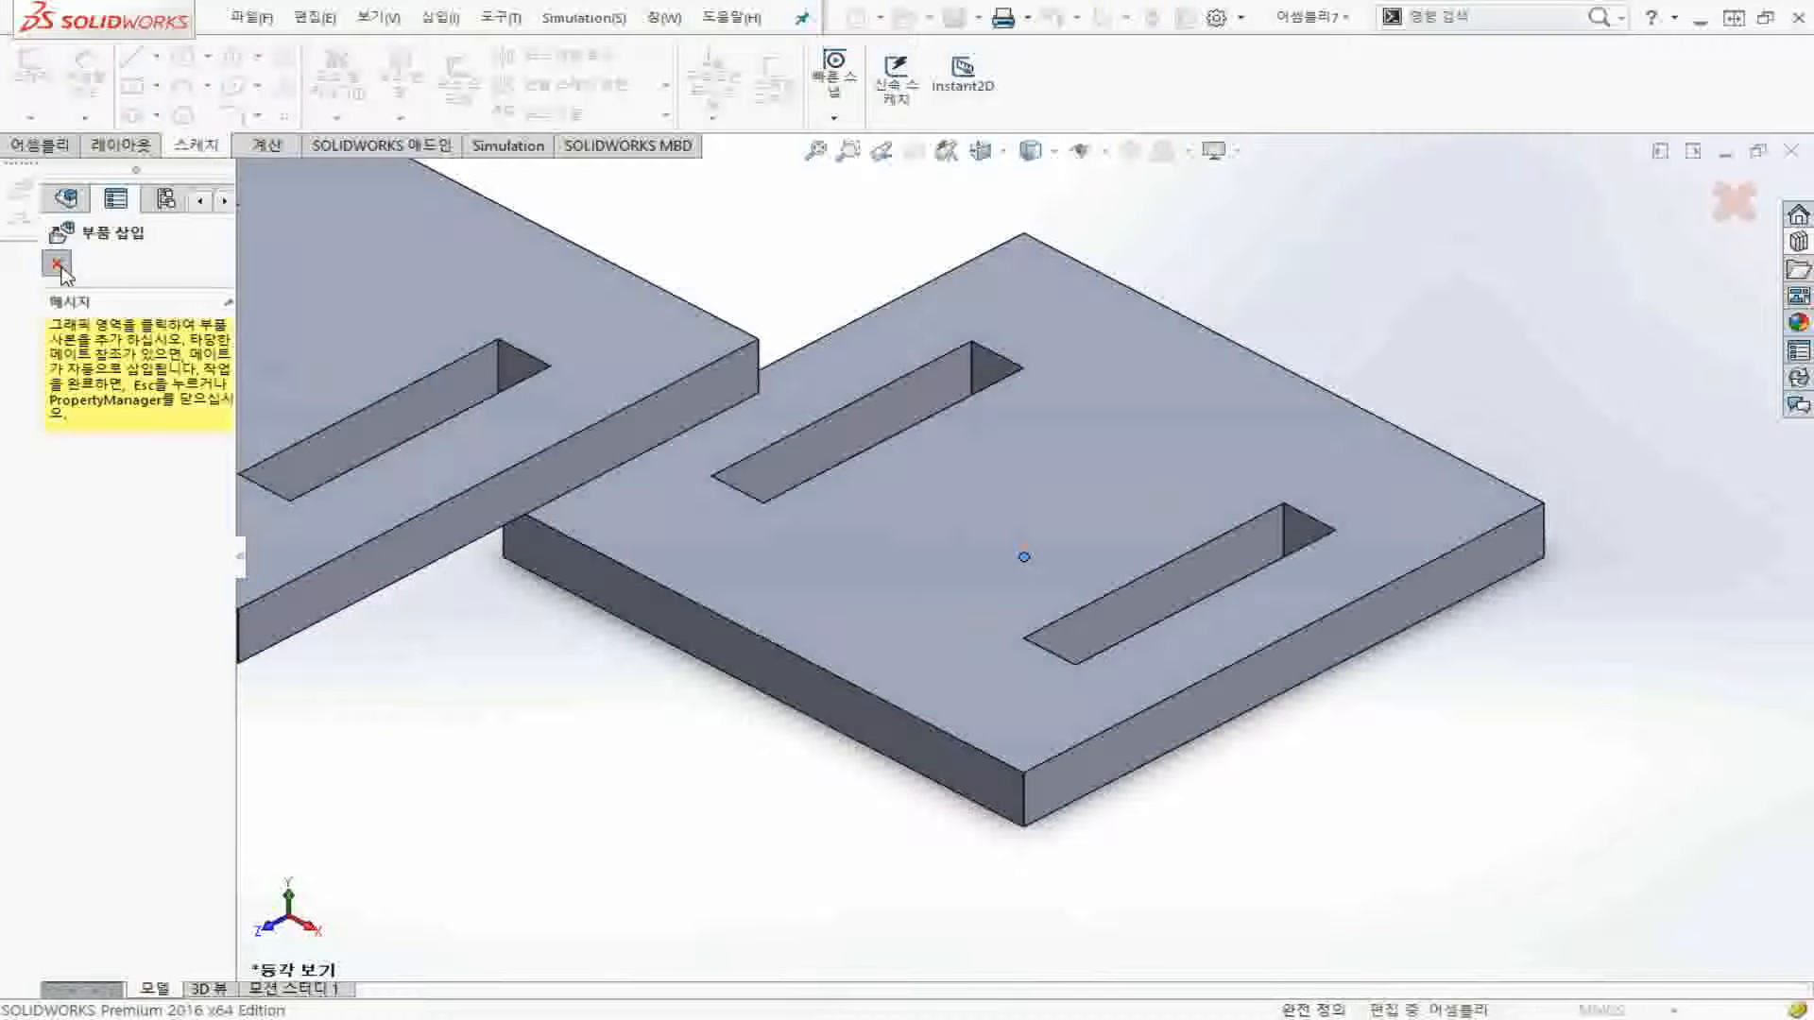
# Insert two support_base parts from the ex library folder, one on each side of the base plate
pyautogui.moveTo(862, 616); pyautogui.dragTo(753, 842, button='middle')
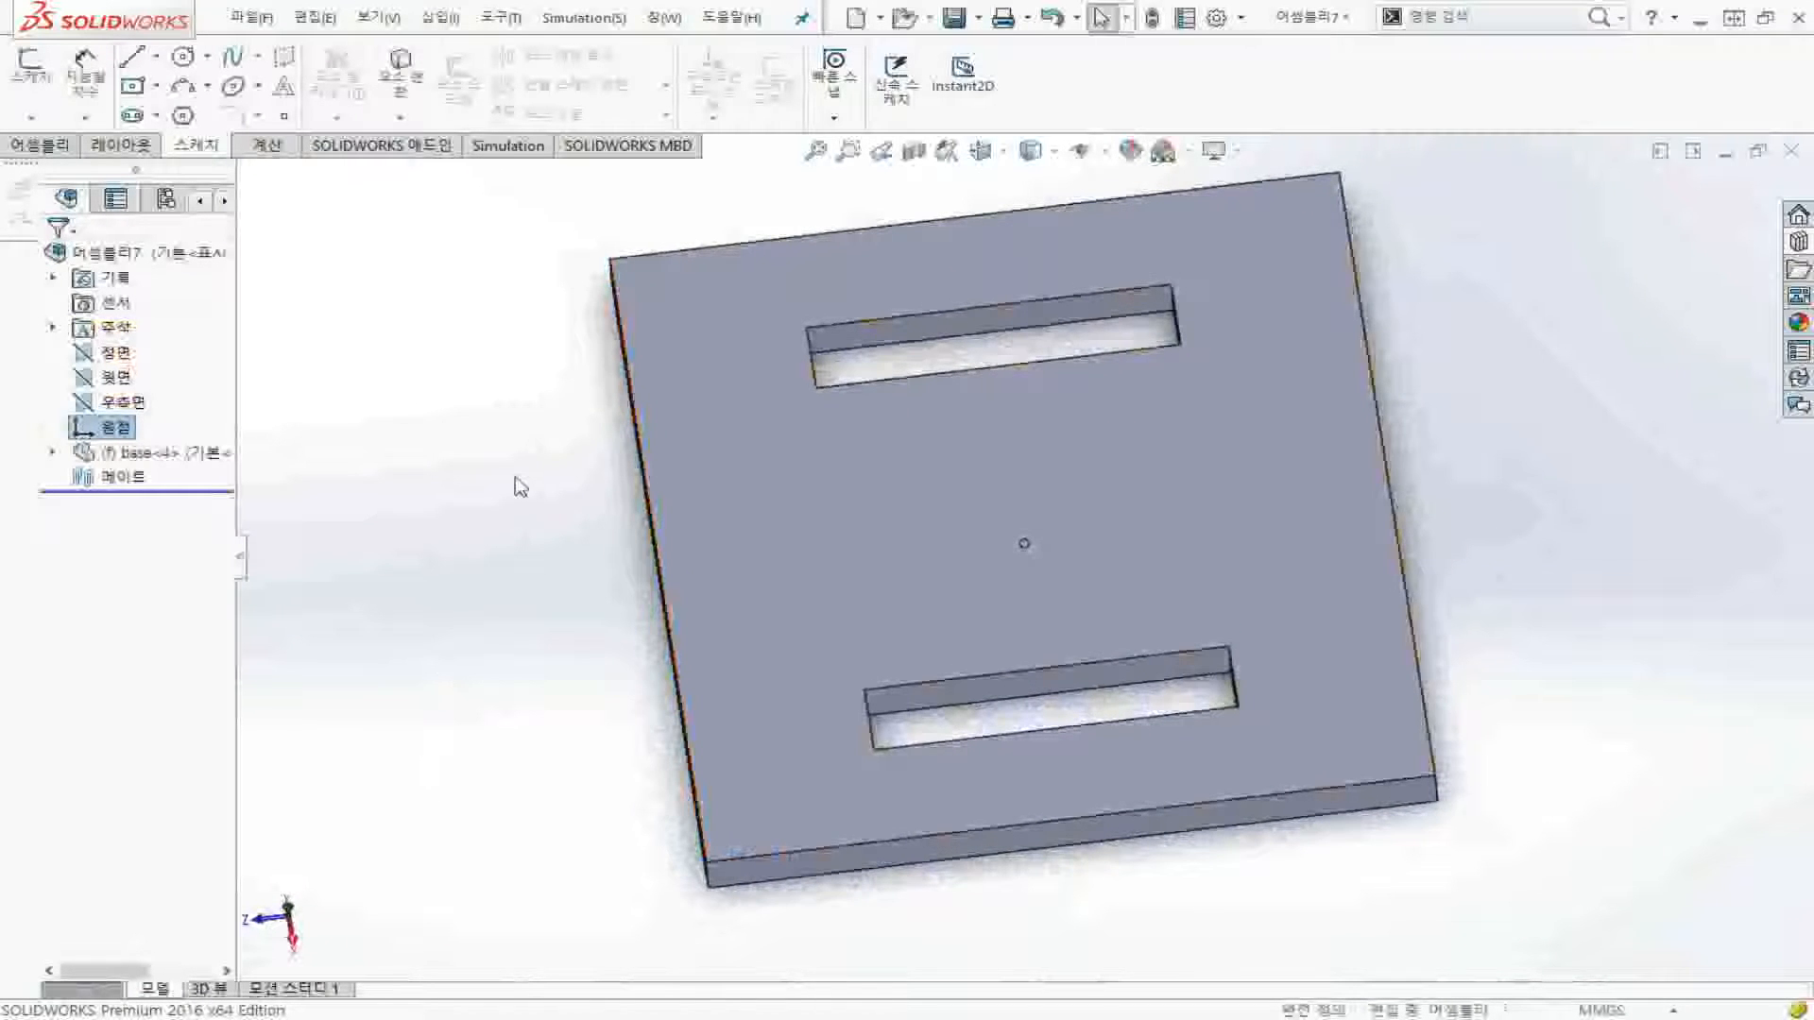
pyautogui.hotkey('ctrl', '7')
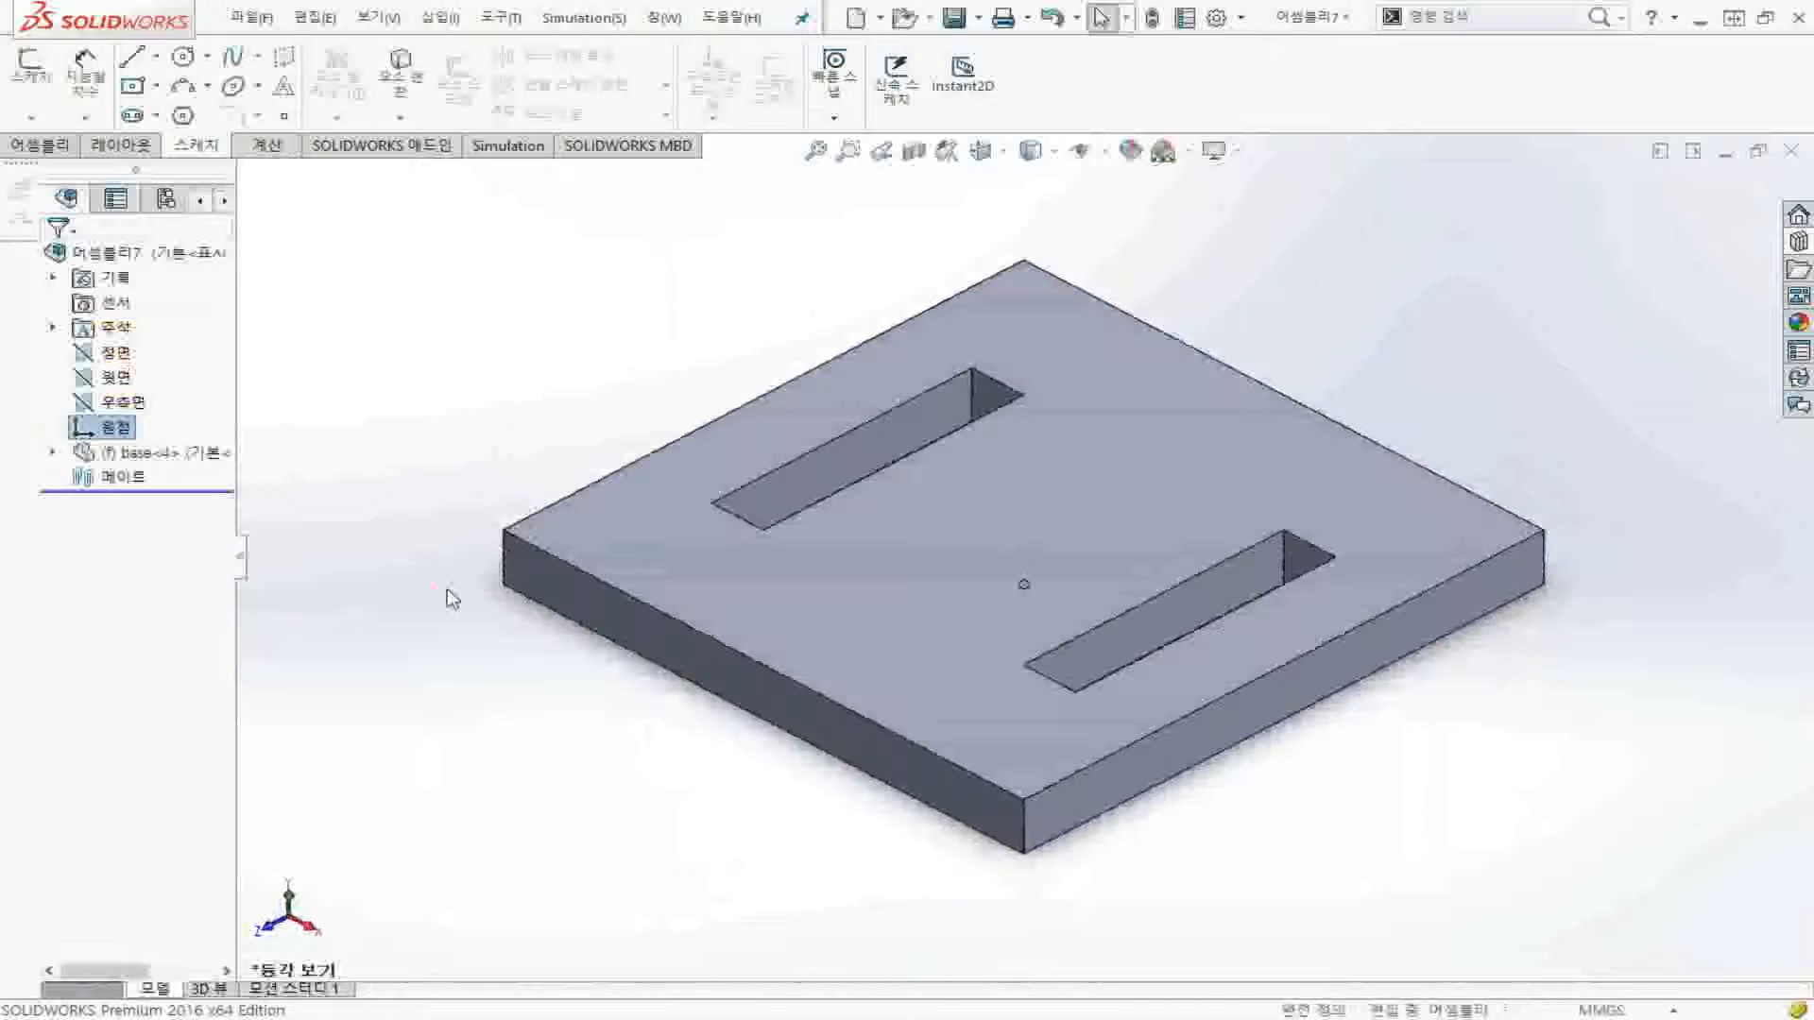
pyautogui.click(1799, 244)
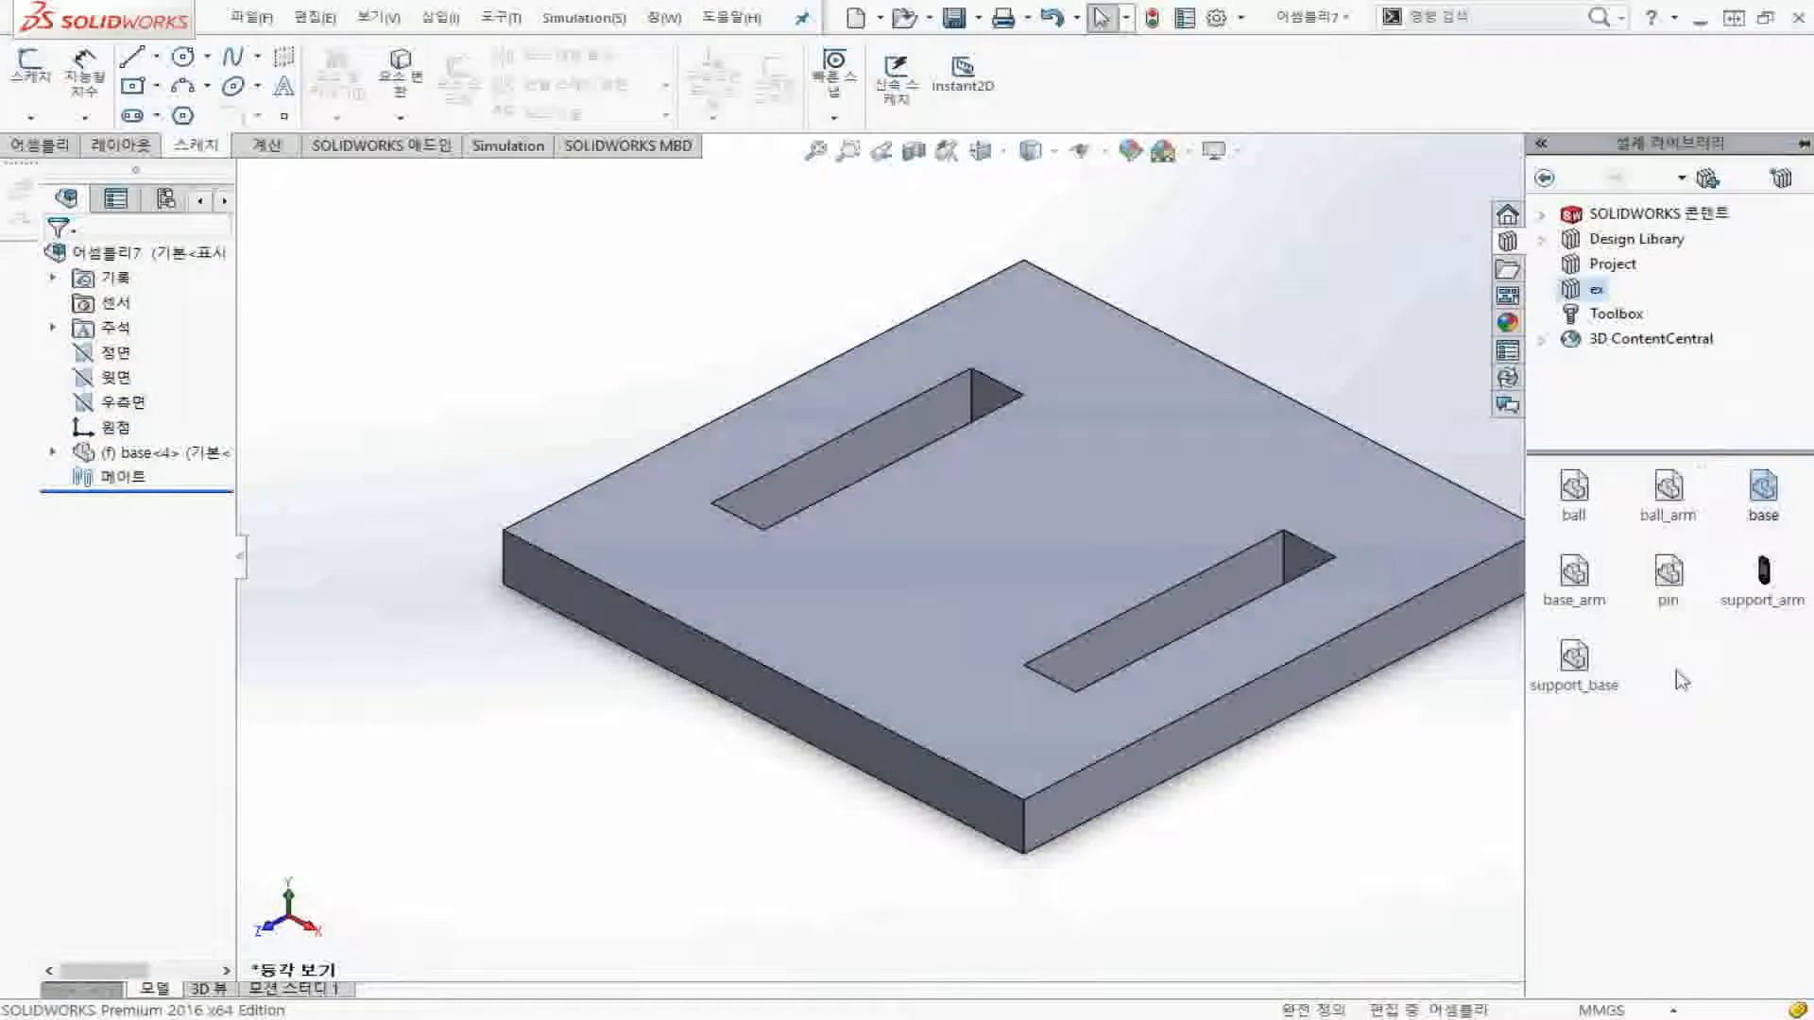
pyautogui.click(1576, 662)
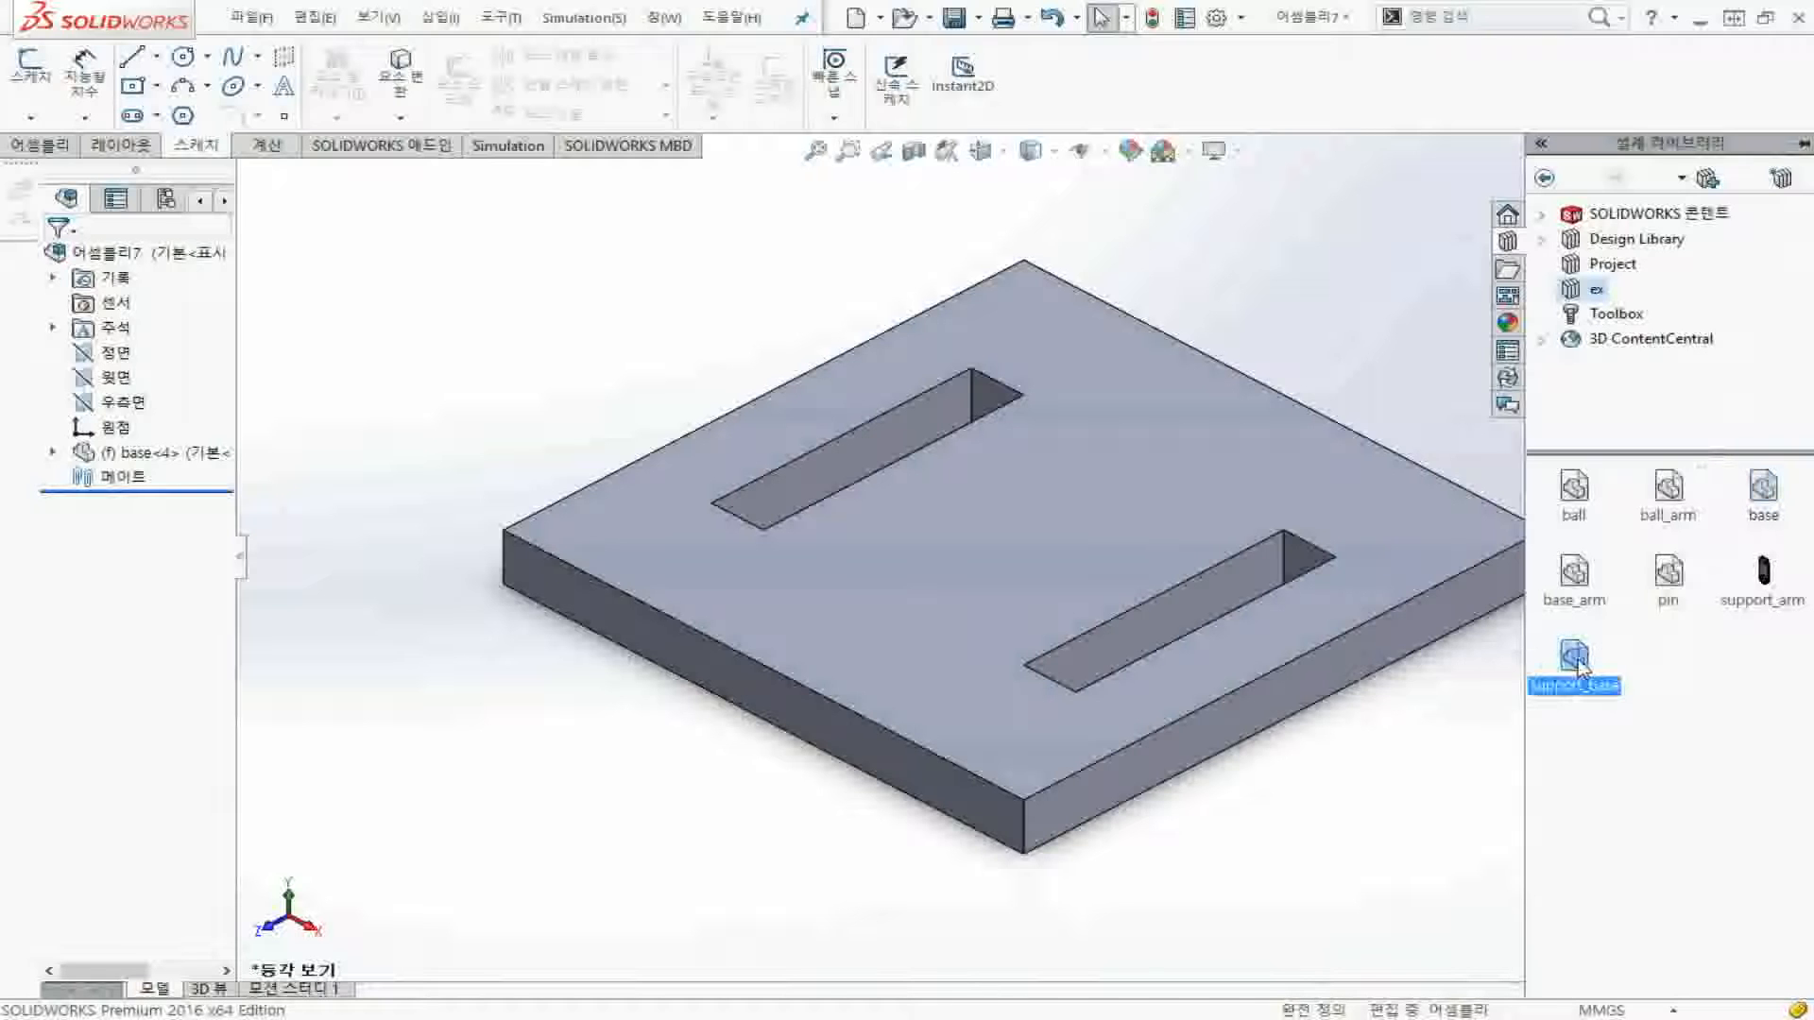
pyautogui.moveTo(1545, 683); pyautogui.dragTo(407, 218)
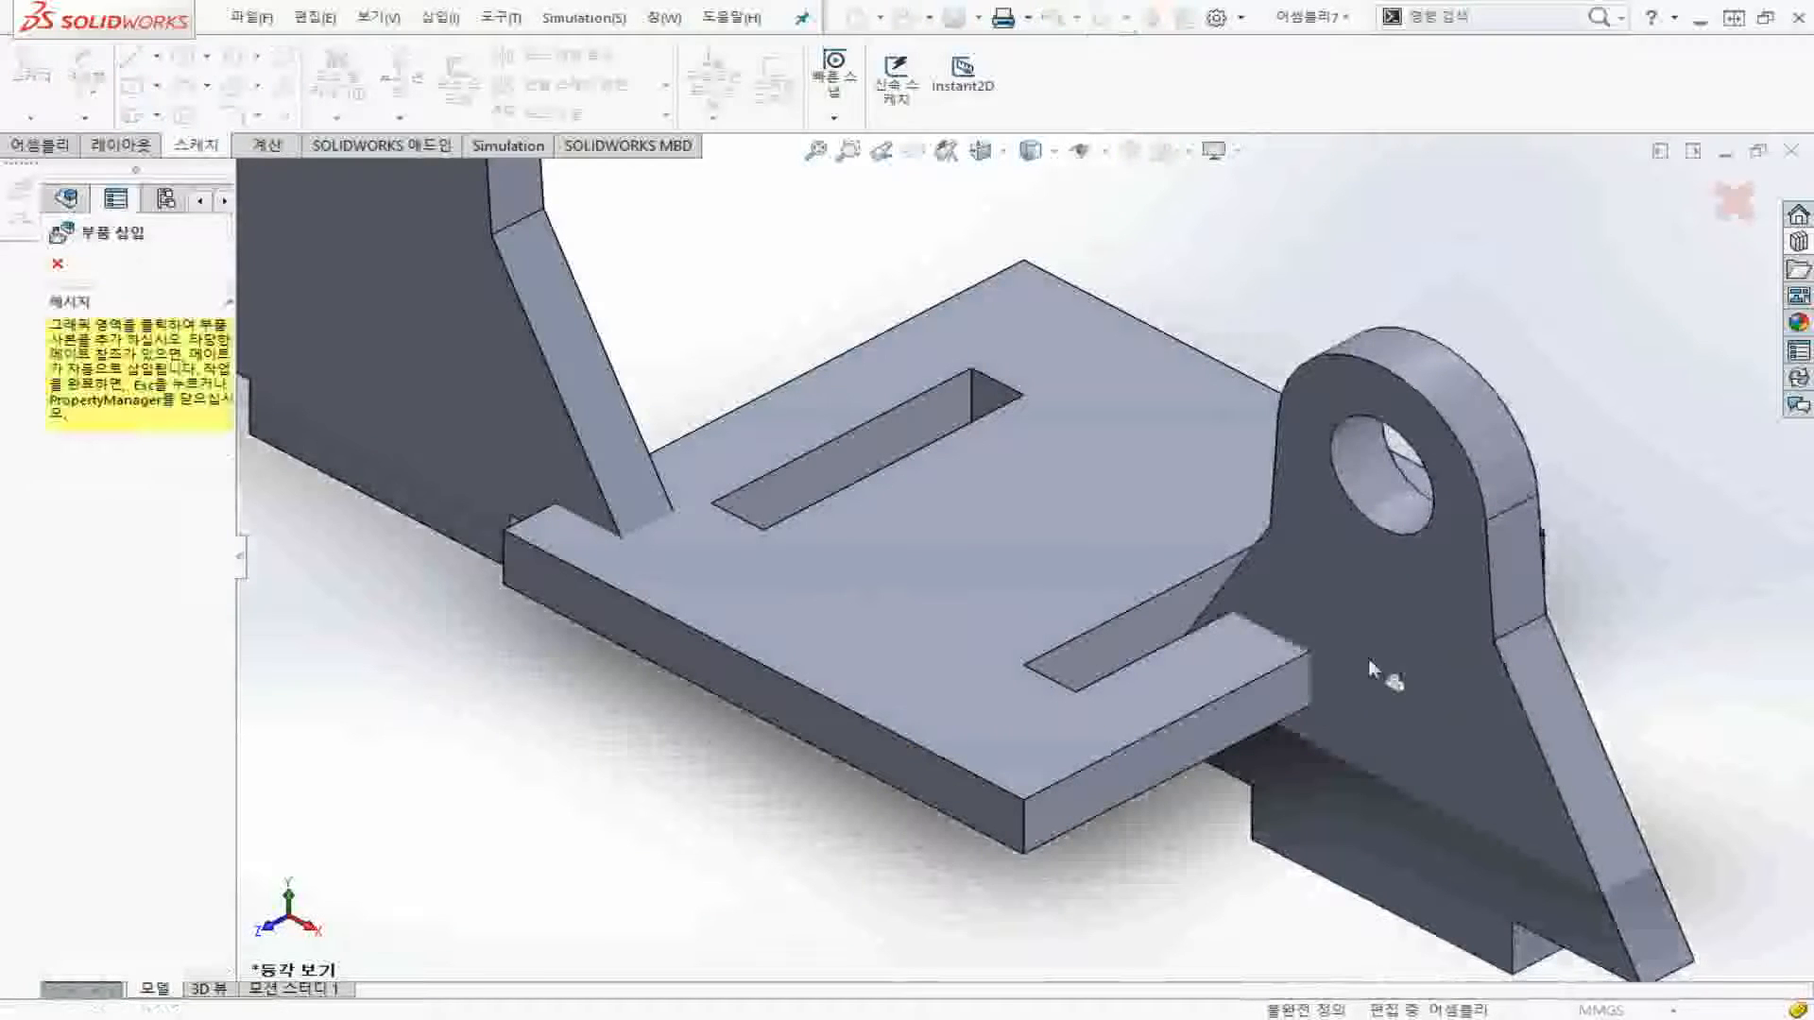
pyautogui.click(1394, 639)
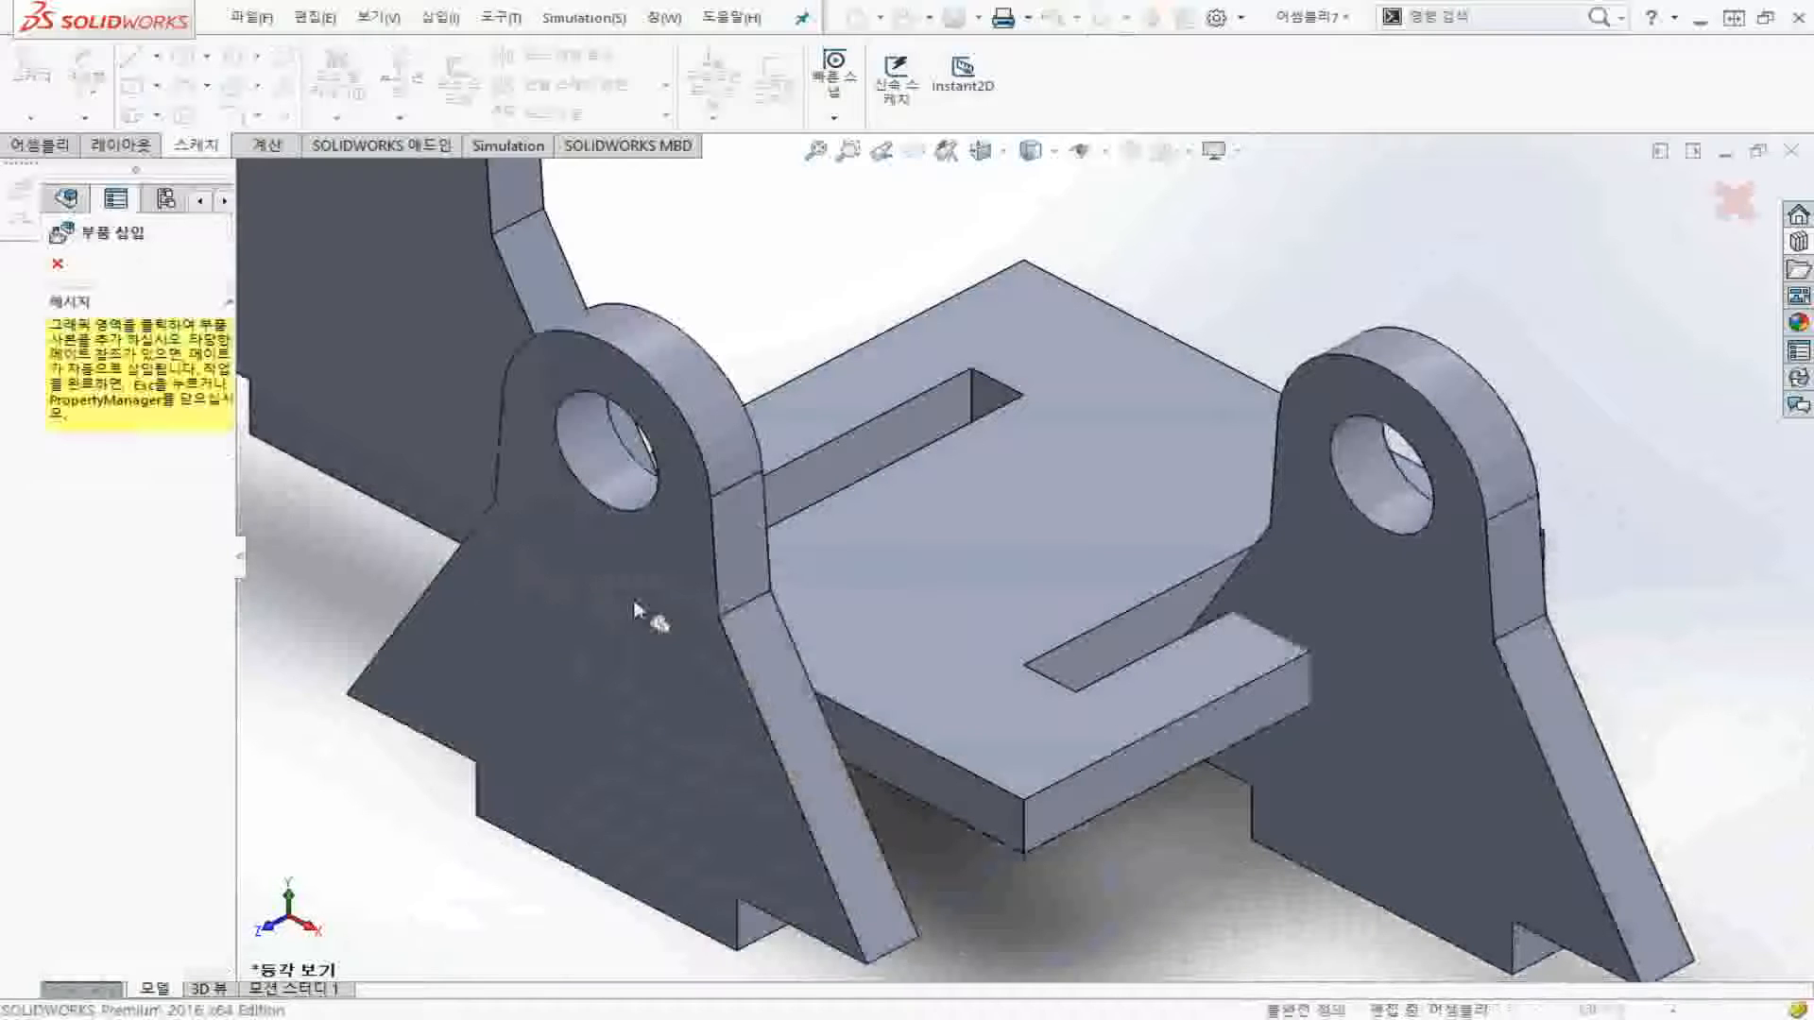
pyautogui.press('Escape')
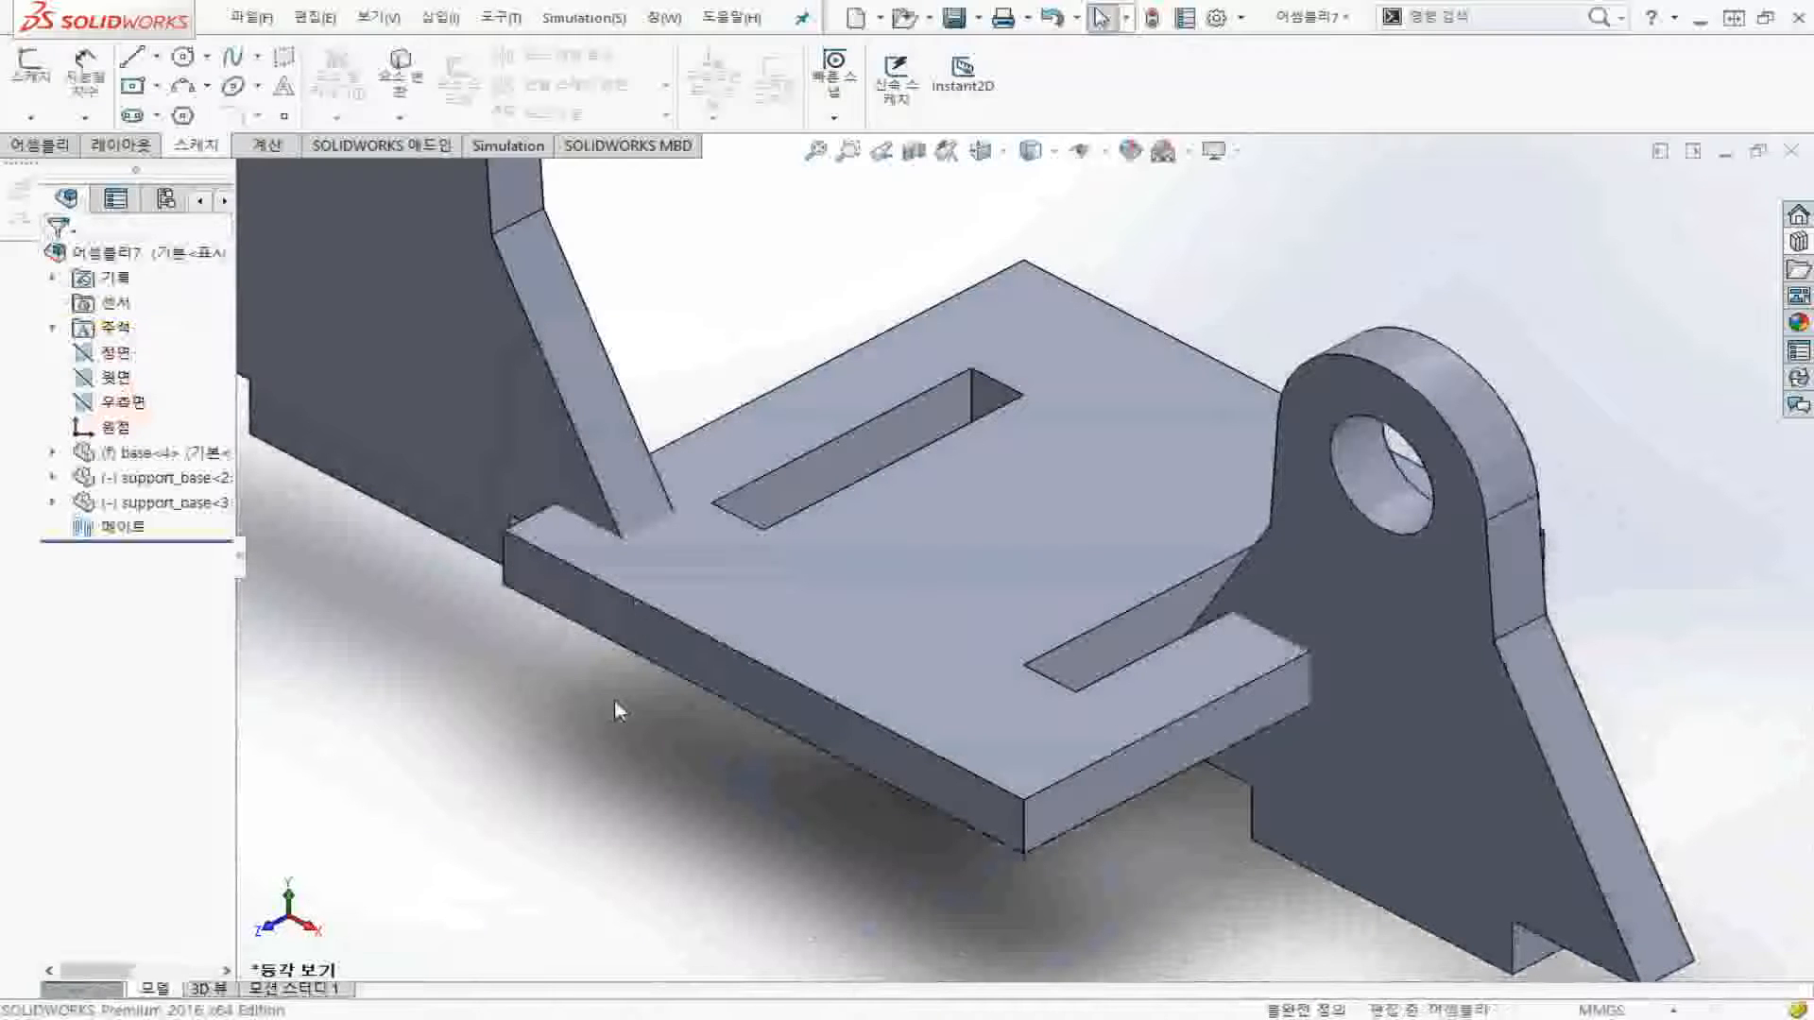
pyautogui.press('f')
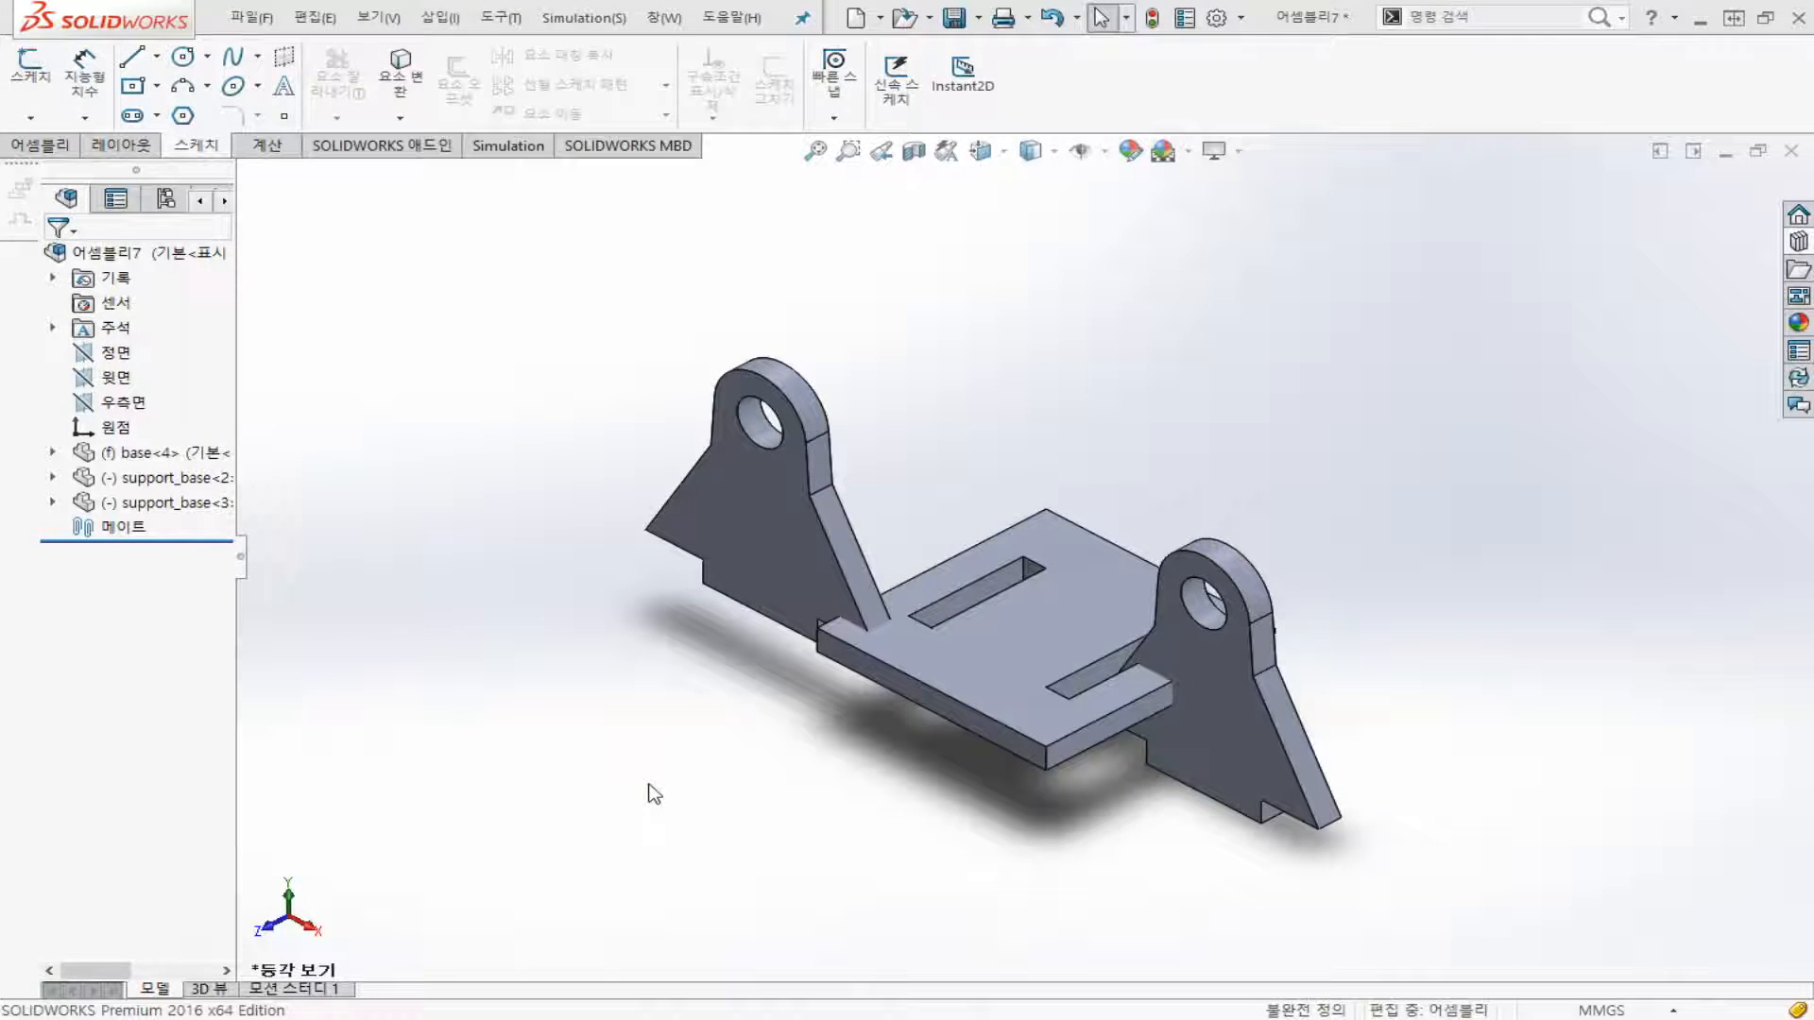
# Move both support_base parts freely away from the base plate so that they stand clear on opposite sides
pyautogui.click(764, 546)
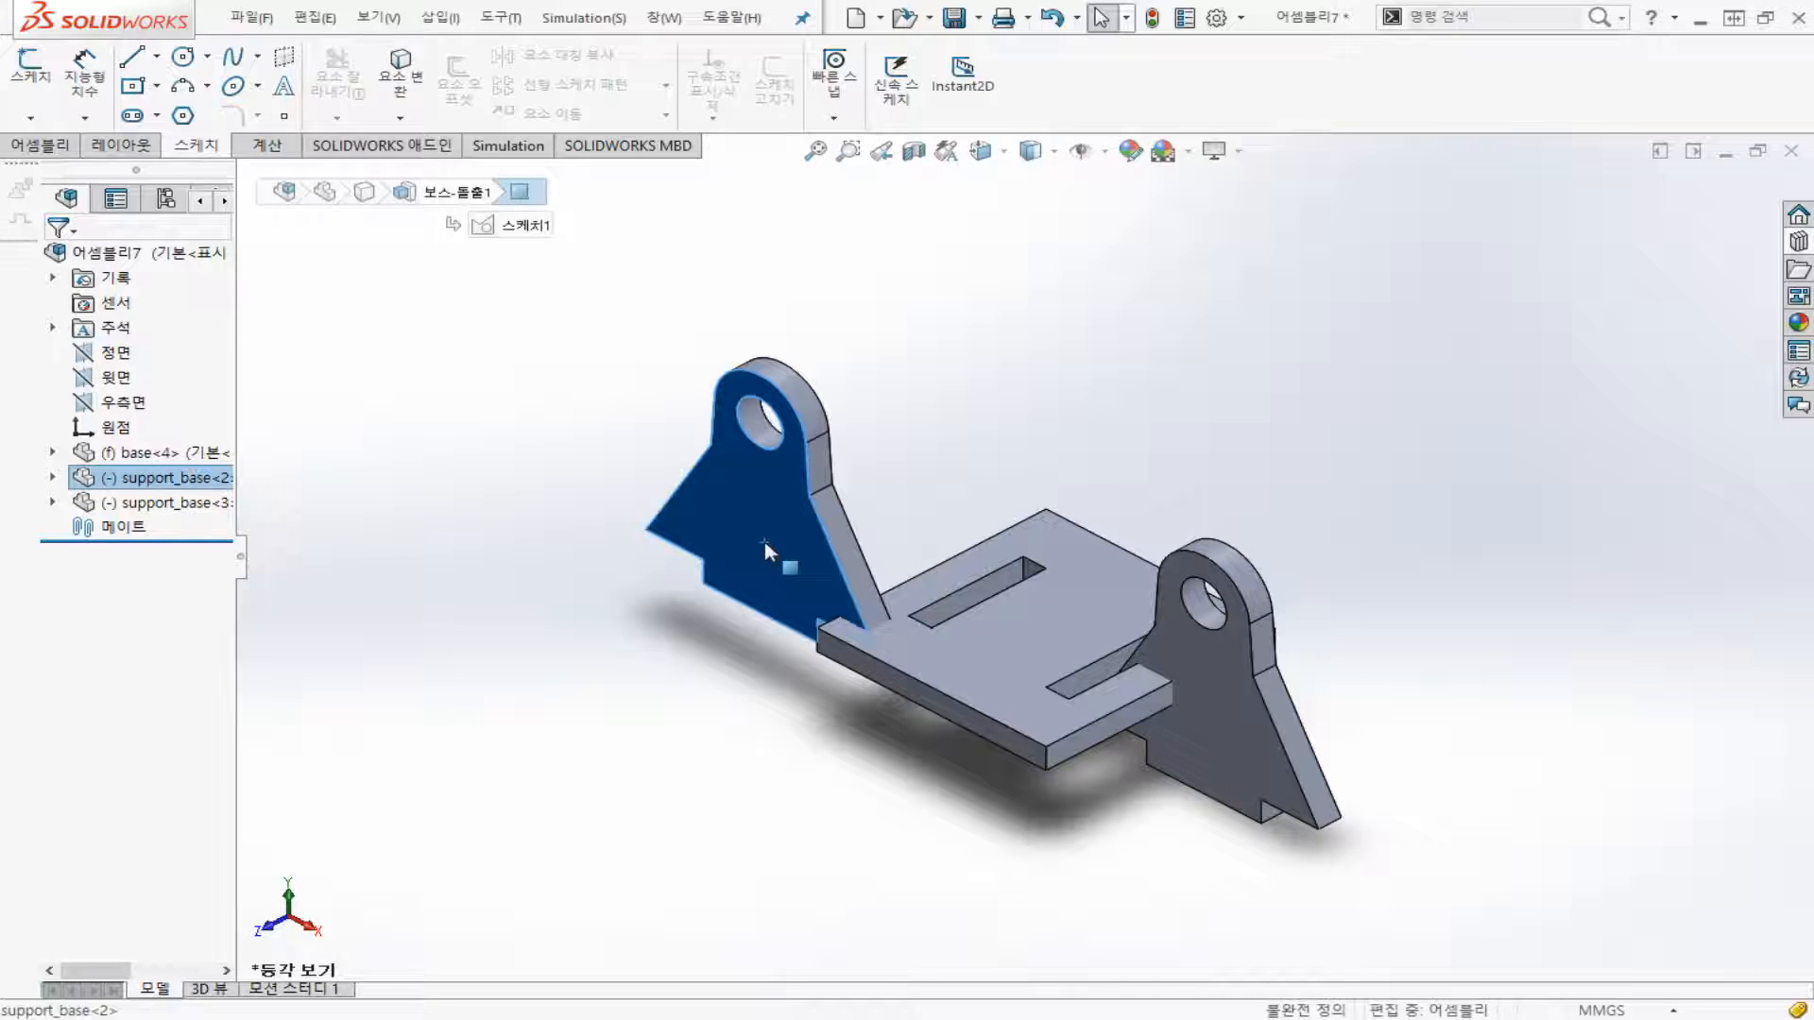
pyautogui.click(666, 790)
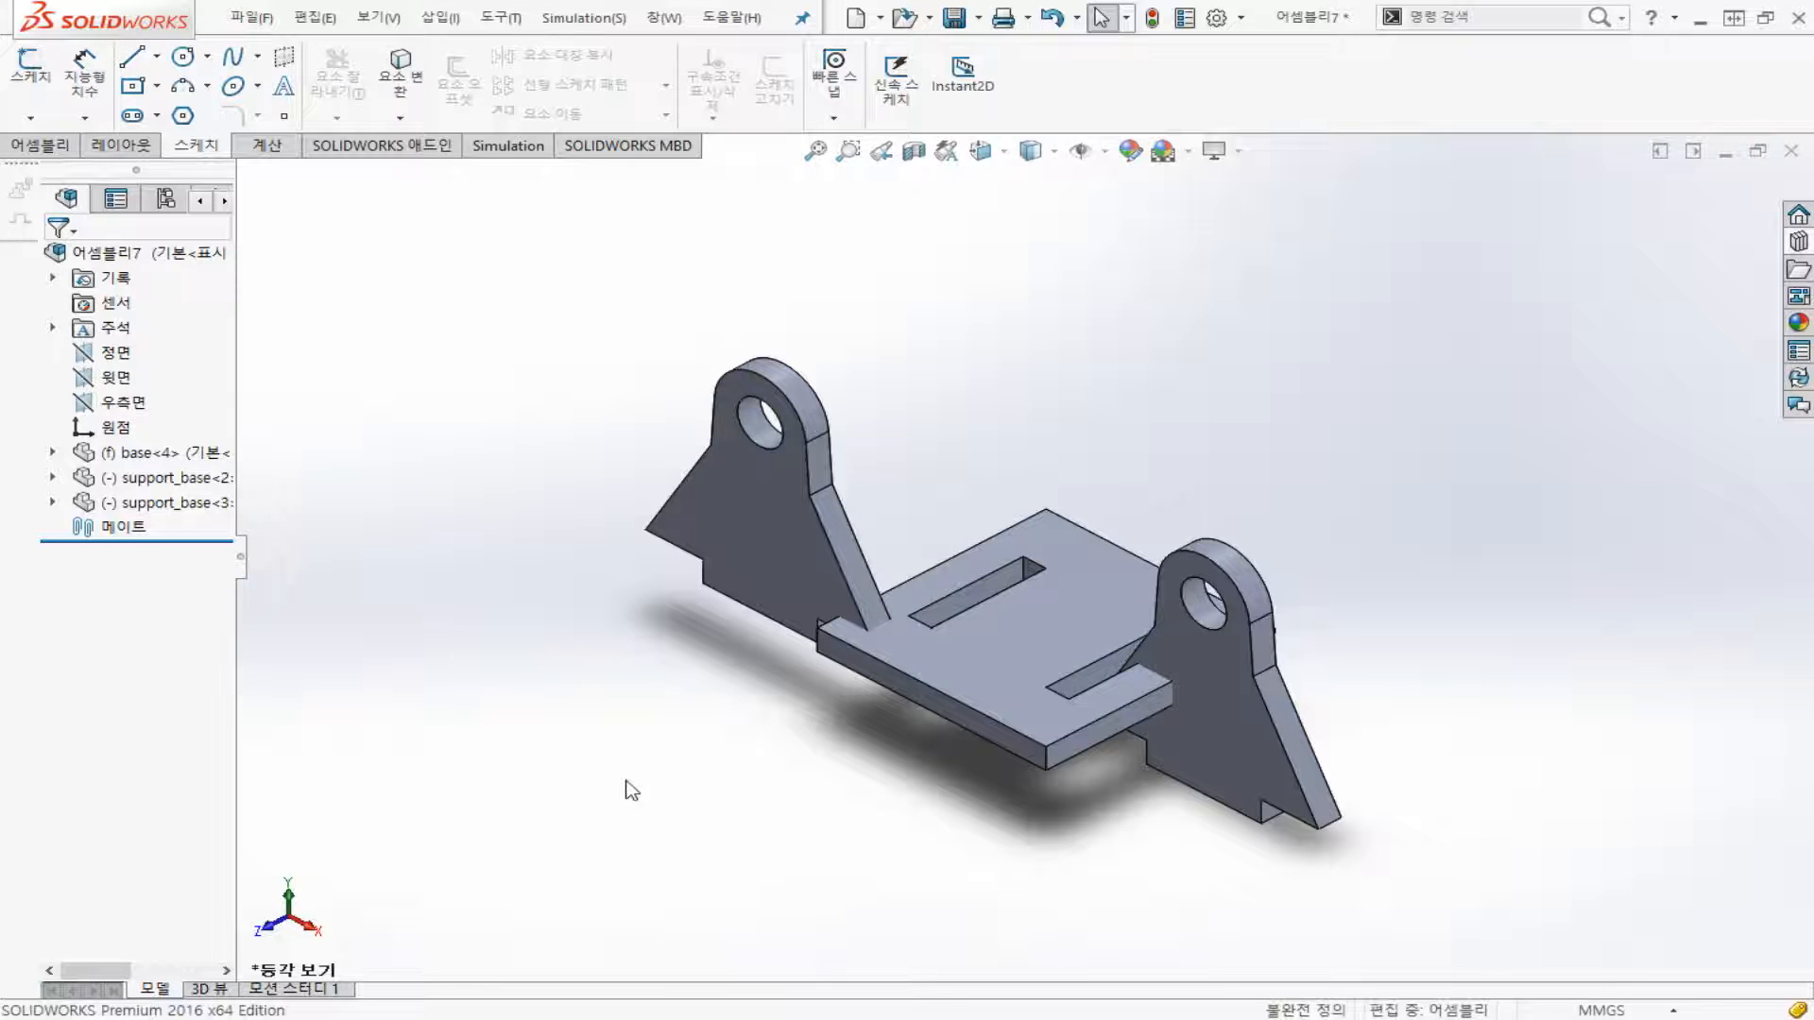
pyautogui.click(750, 536)
pyautogui.moveTo(751, 535); pyautogui.dragTo(559, 506)
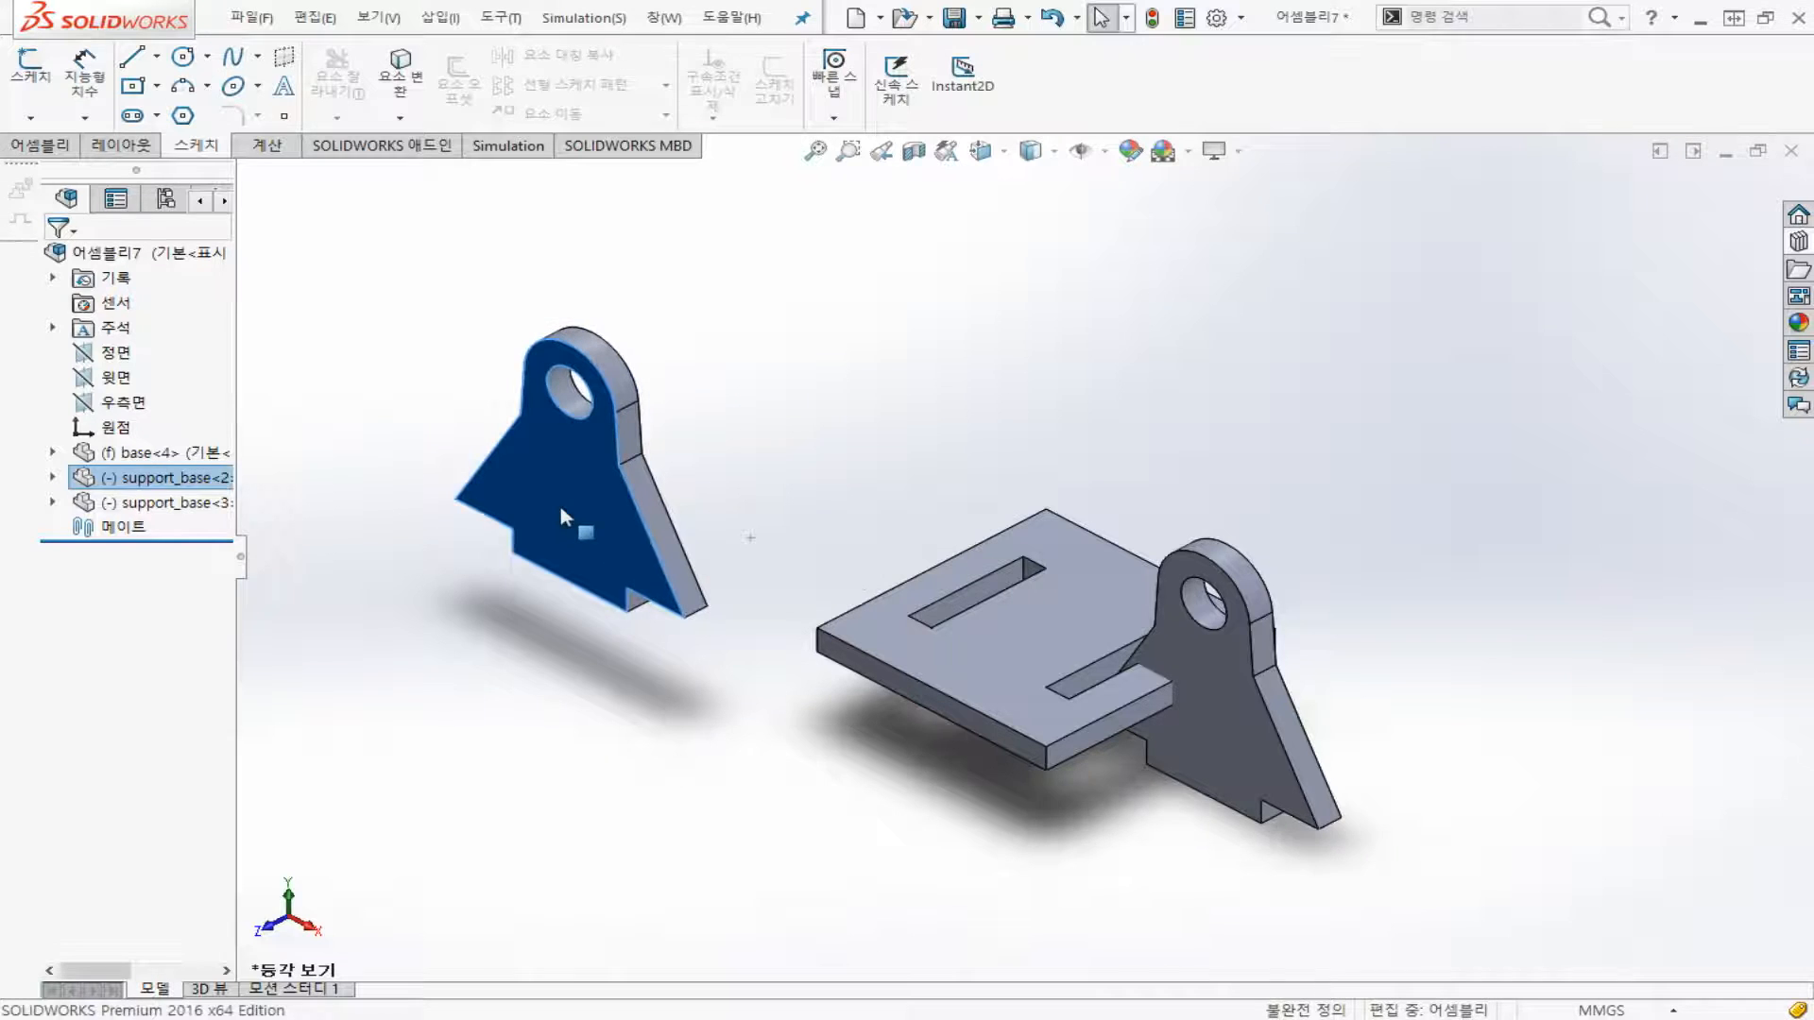
pyautogui.moveTo(1234, 761); pyautogui.dragTo(1448, 537)
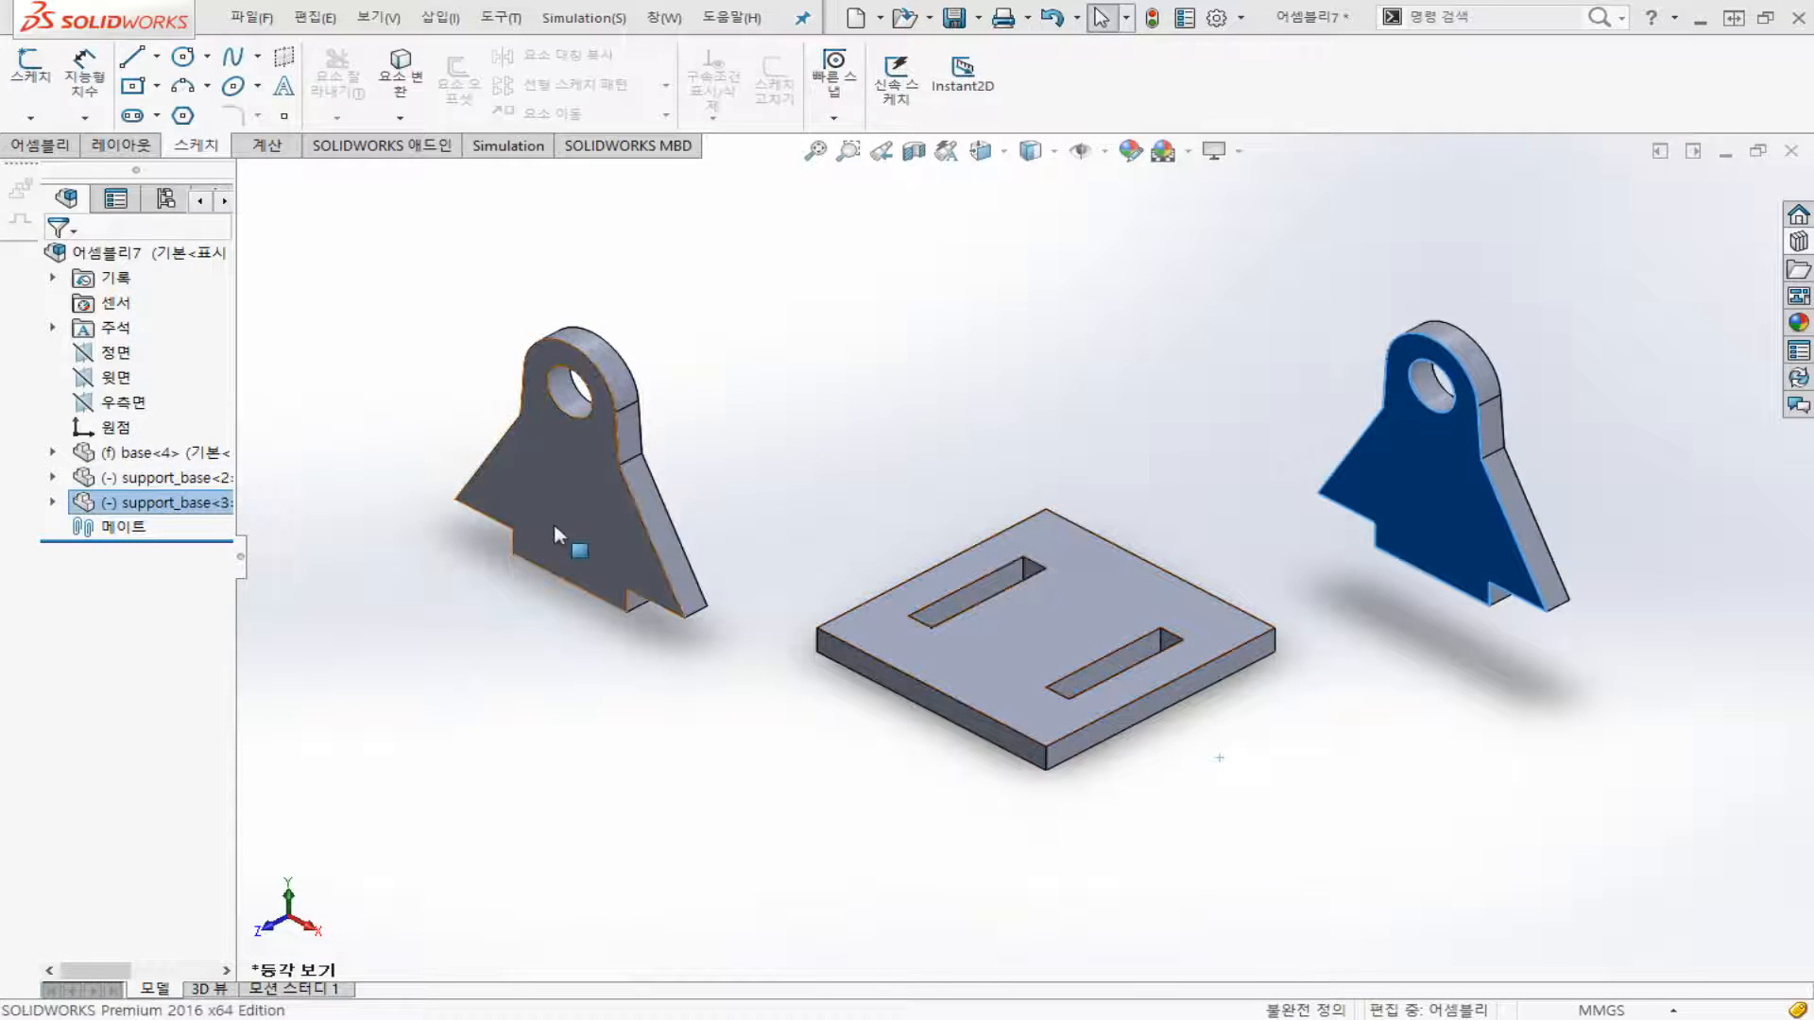
# Rotate the first support_base to face the other way, try fitting it into the base slot by hand, and pull it clear
pyautogui.moveTo(564, 531); pyautogui.dragTo(887, 469)
pyautogui.moveTo(889, 474)
pyautogui.mouseDown(button='right')
pyautogui.moveTo(923, 518)
pyautogui.moveTo(888, 472)
pyautogui.mouseUp(button='right')
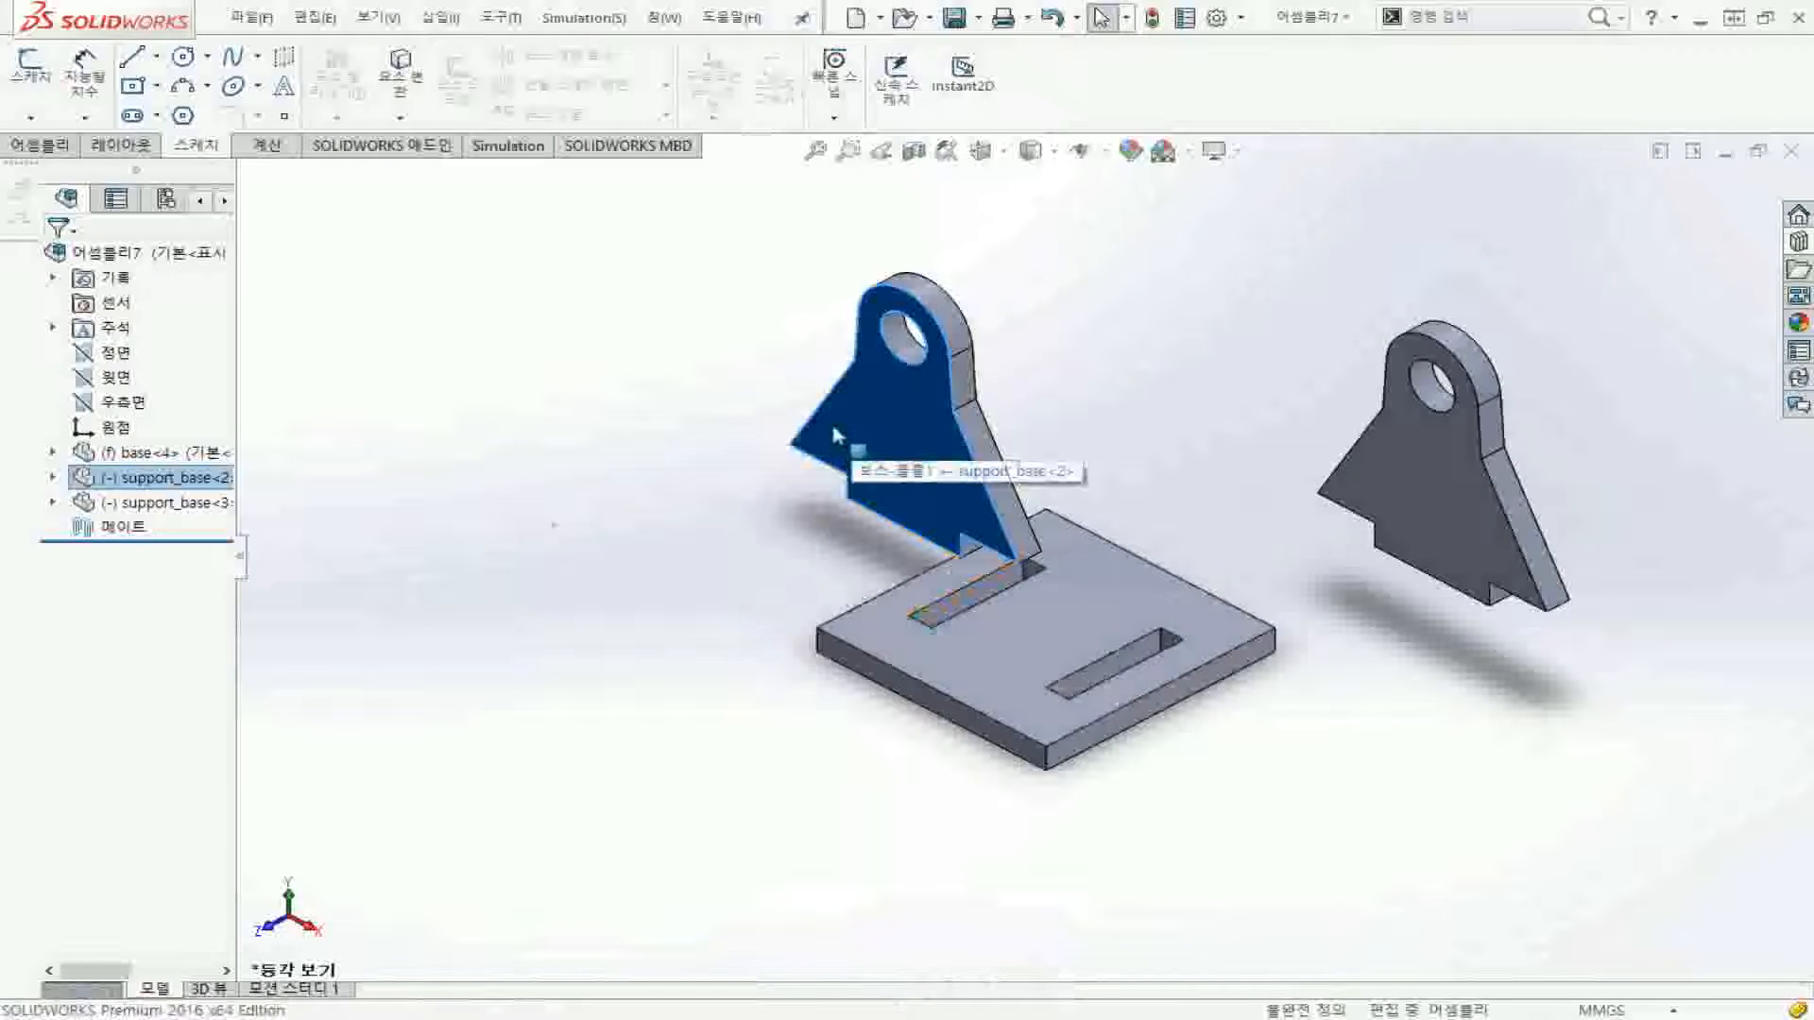
pyautogui.moveTo(828, 431); pyautogui.dragTo(942, 423)
pyautogui.moveTo(943, 418); pyautogui.dragTo(747, 221, button='right')
pyautogui.moveTo(912, 505); pyautogui.dragTo(813, 463)
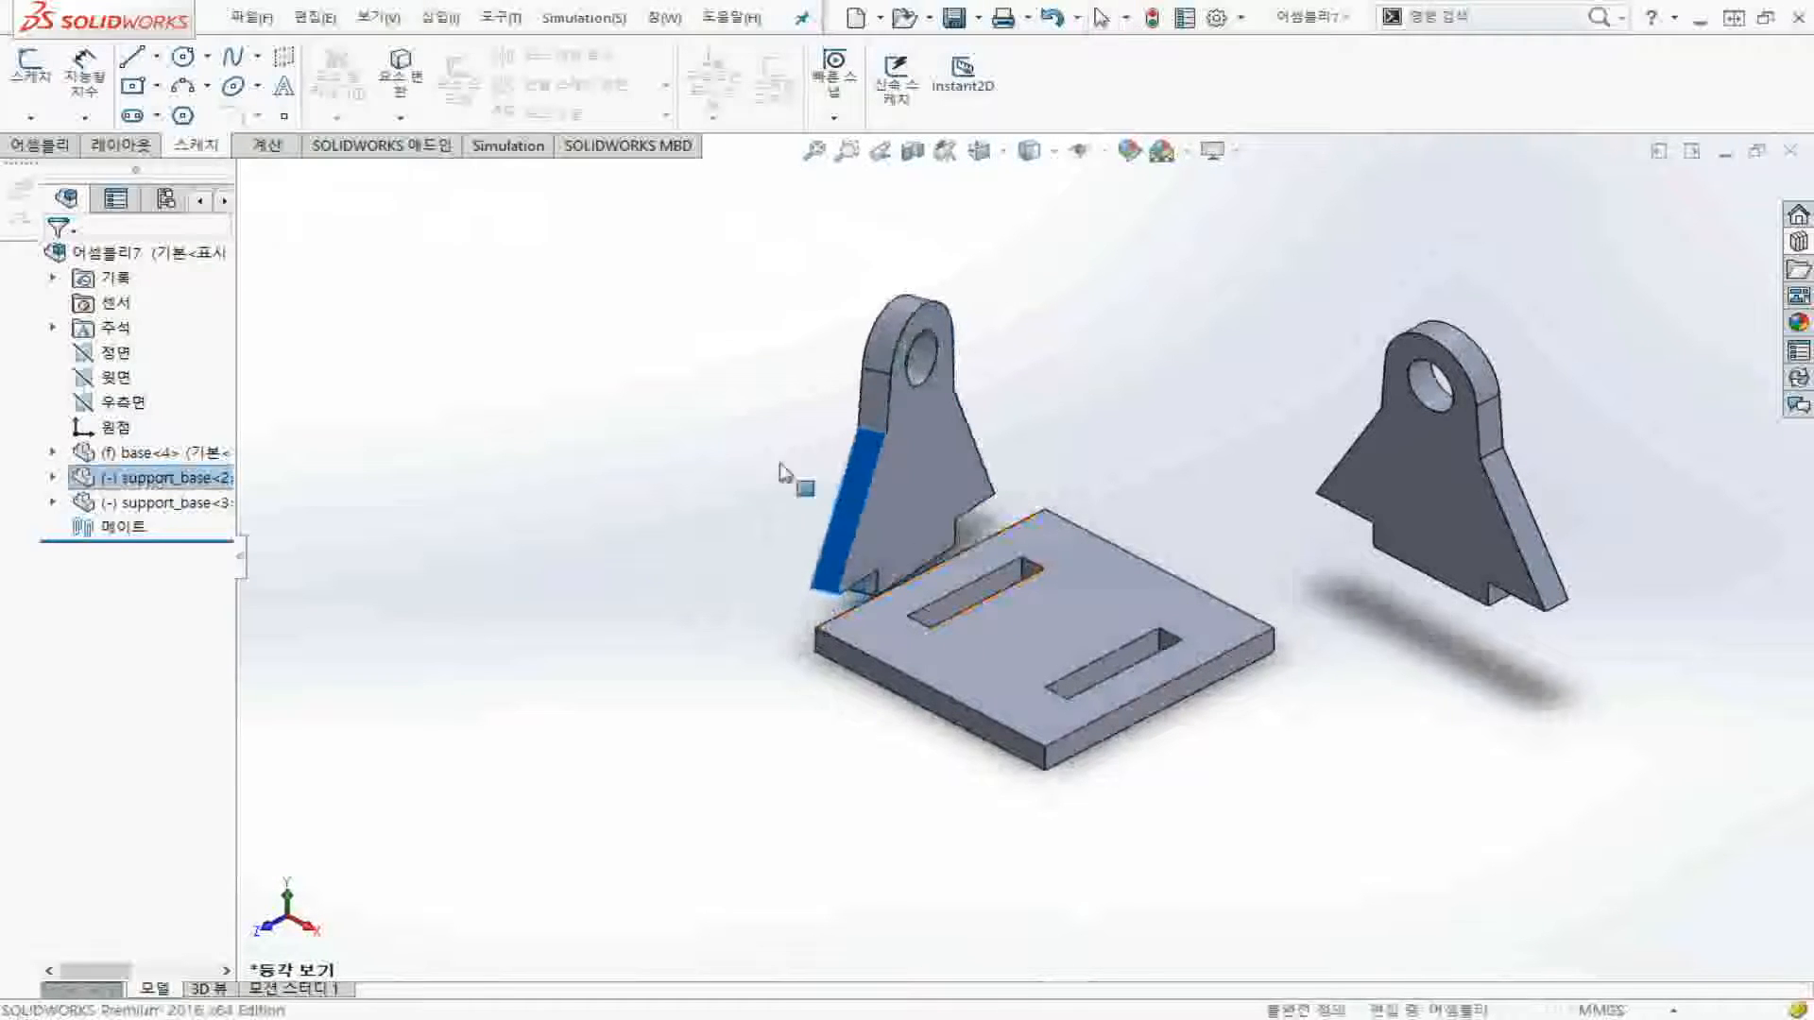
pyautogui.click(649, 546)
pyautogui.moveTo(912, 557); pyautogui.dragTo(961, 654)
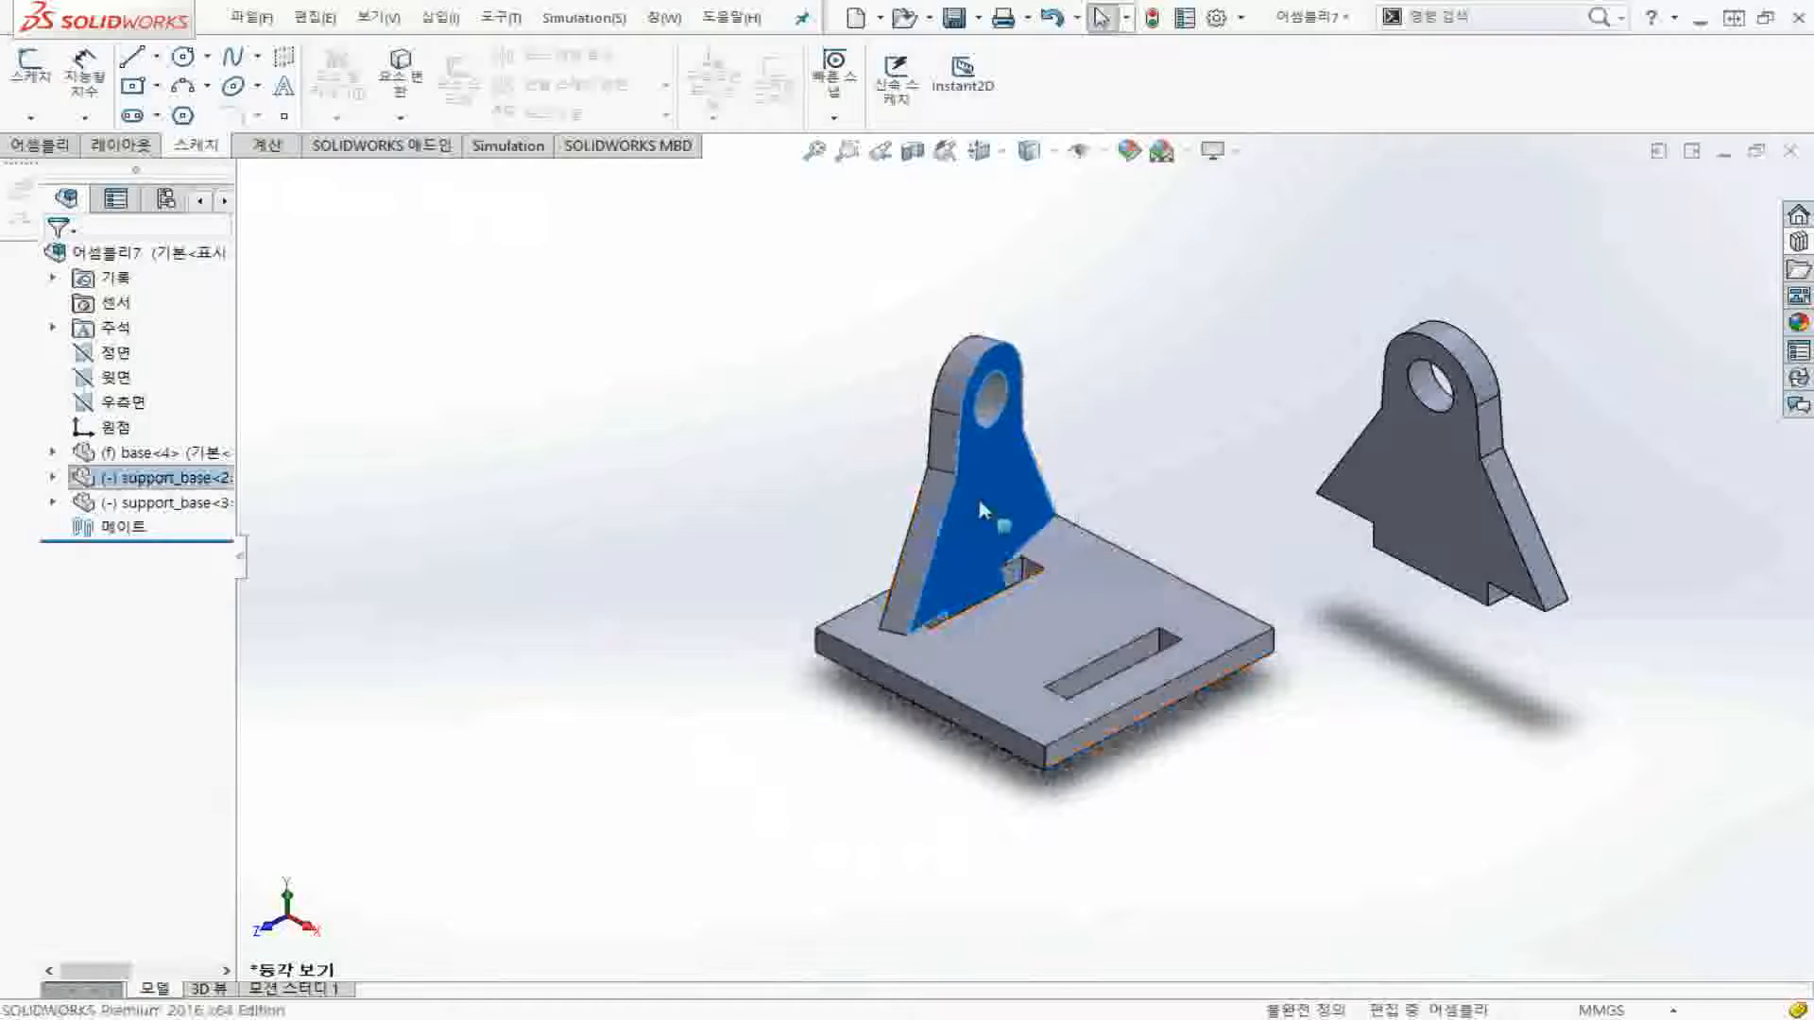
pyautogui.moveTo(983, 512); pyautogui.dragTo(828, 402)
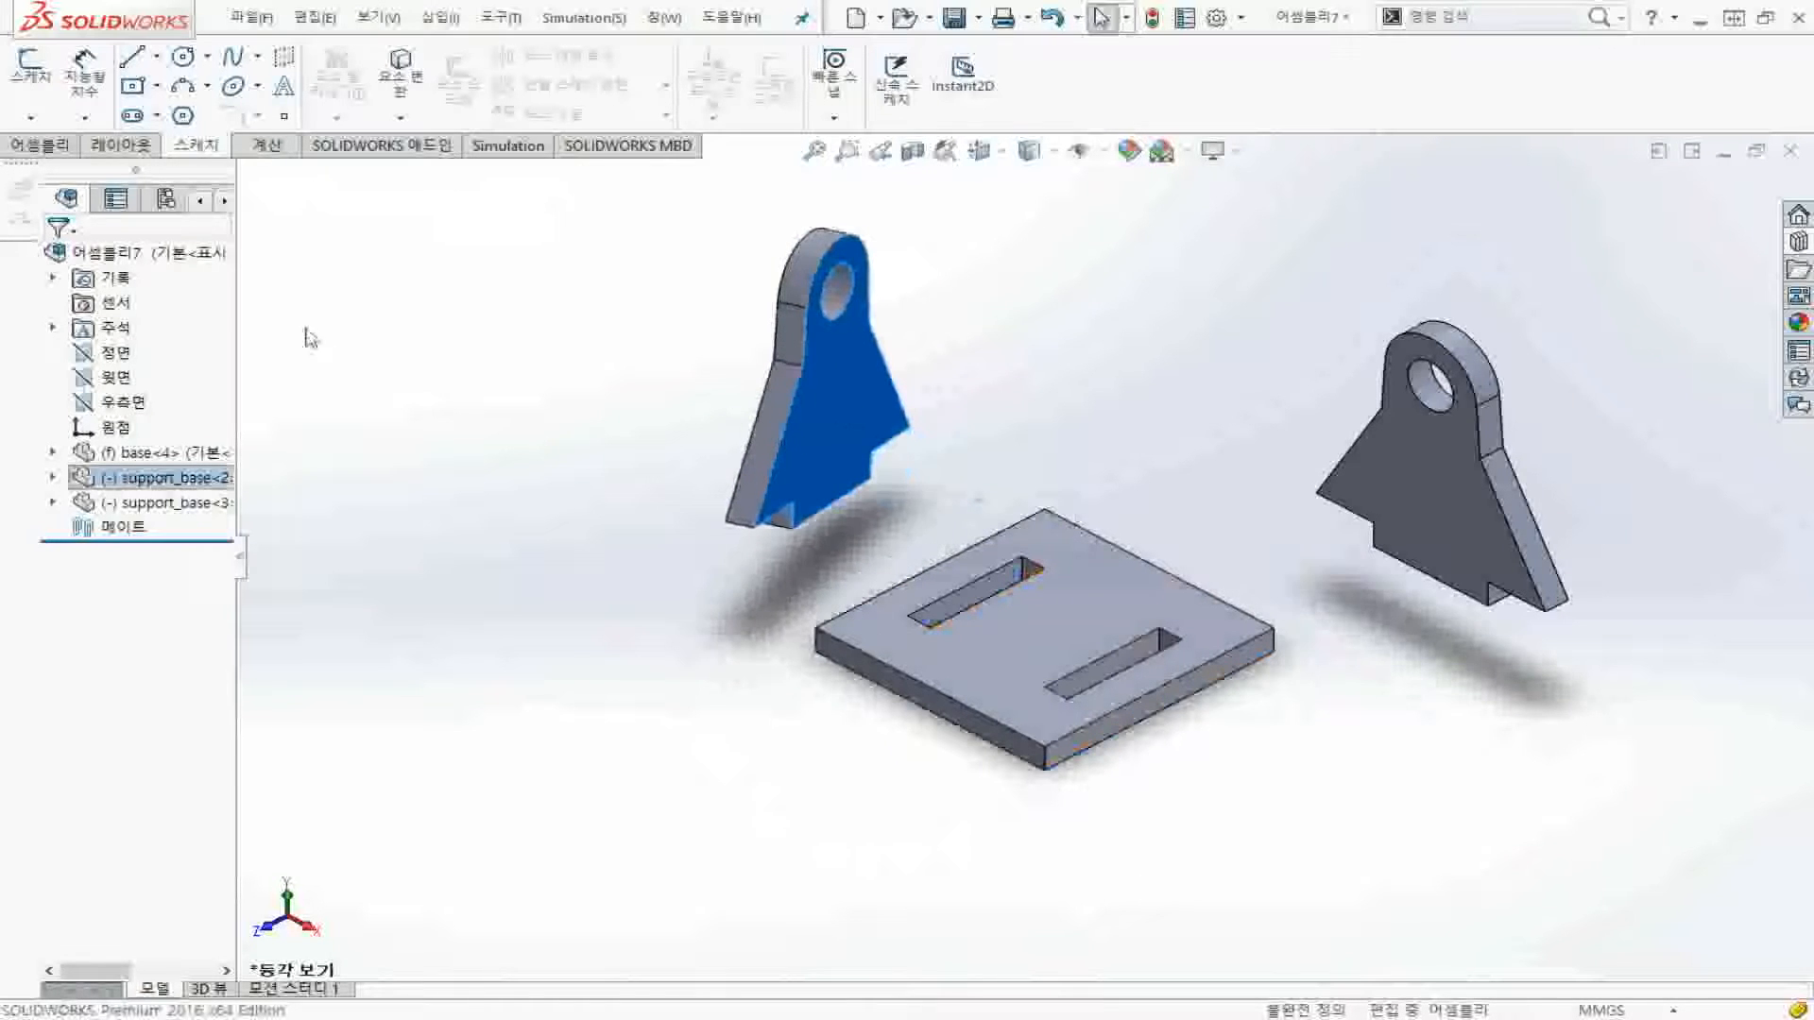
# Add a coincident mate between the base plate's top face and the underside shoulder face of the first support_base
pyautogui.click(63, 147)
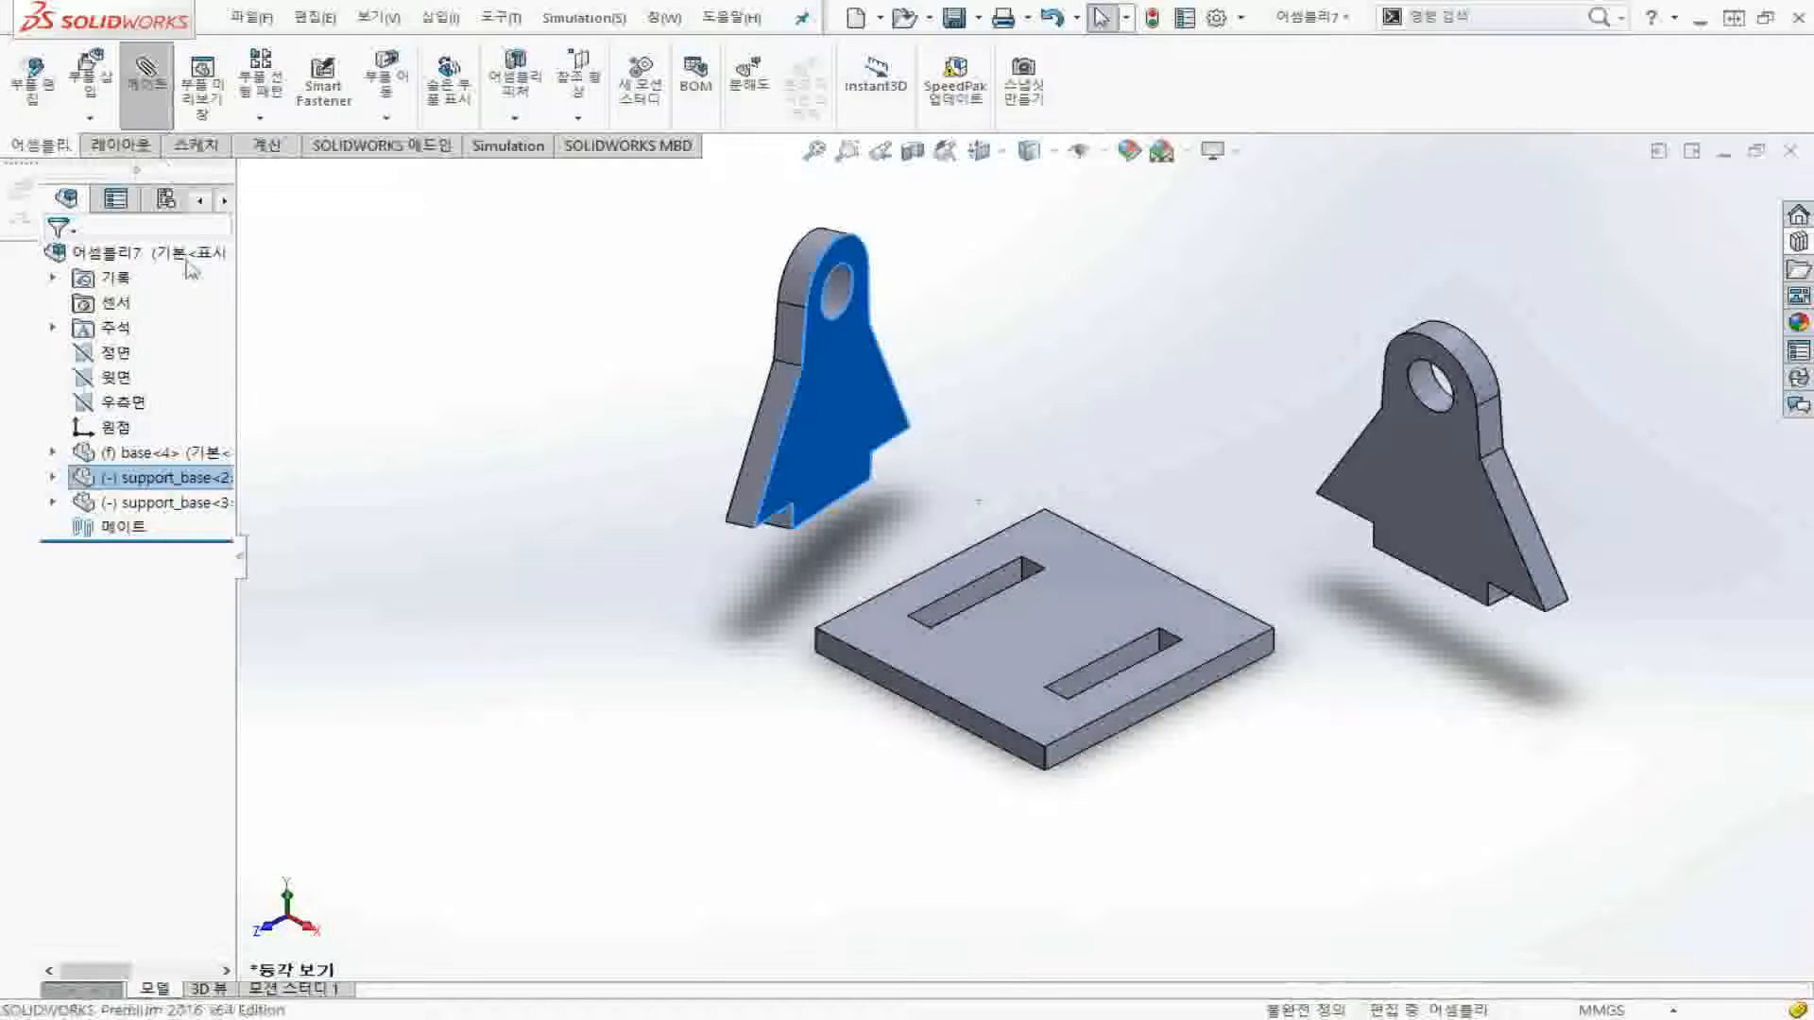
pyautogui.click(794, 749)
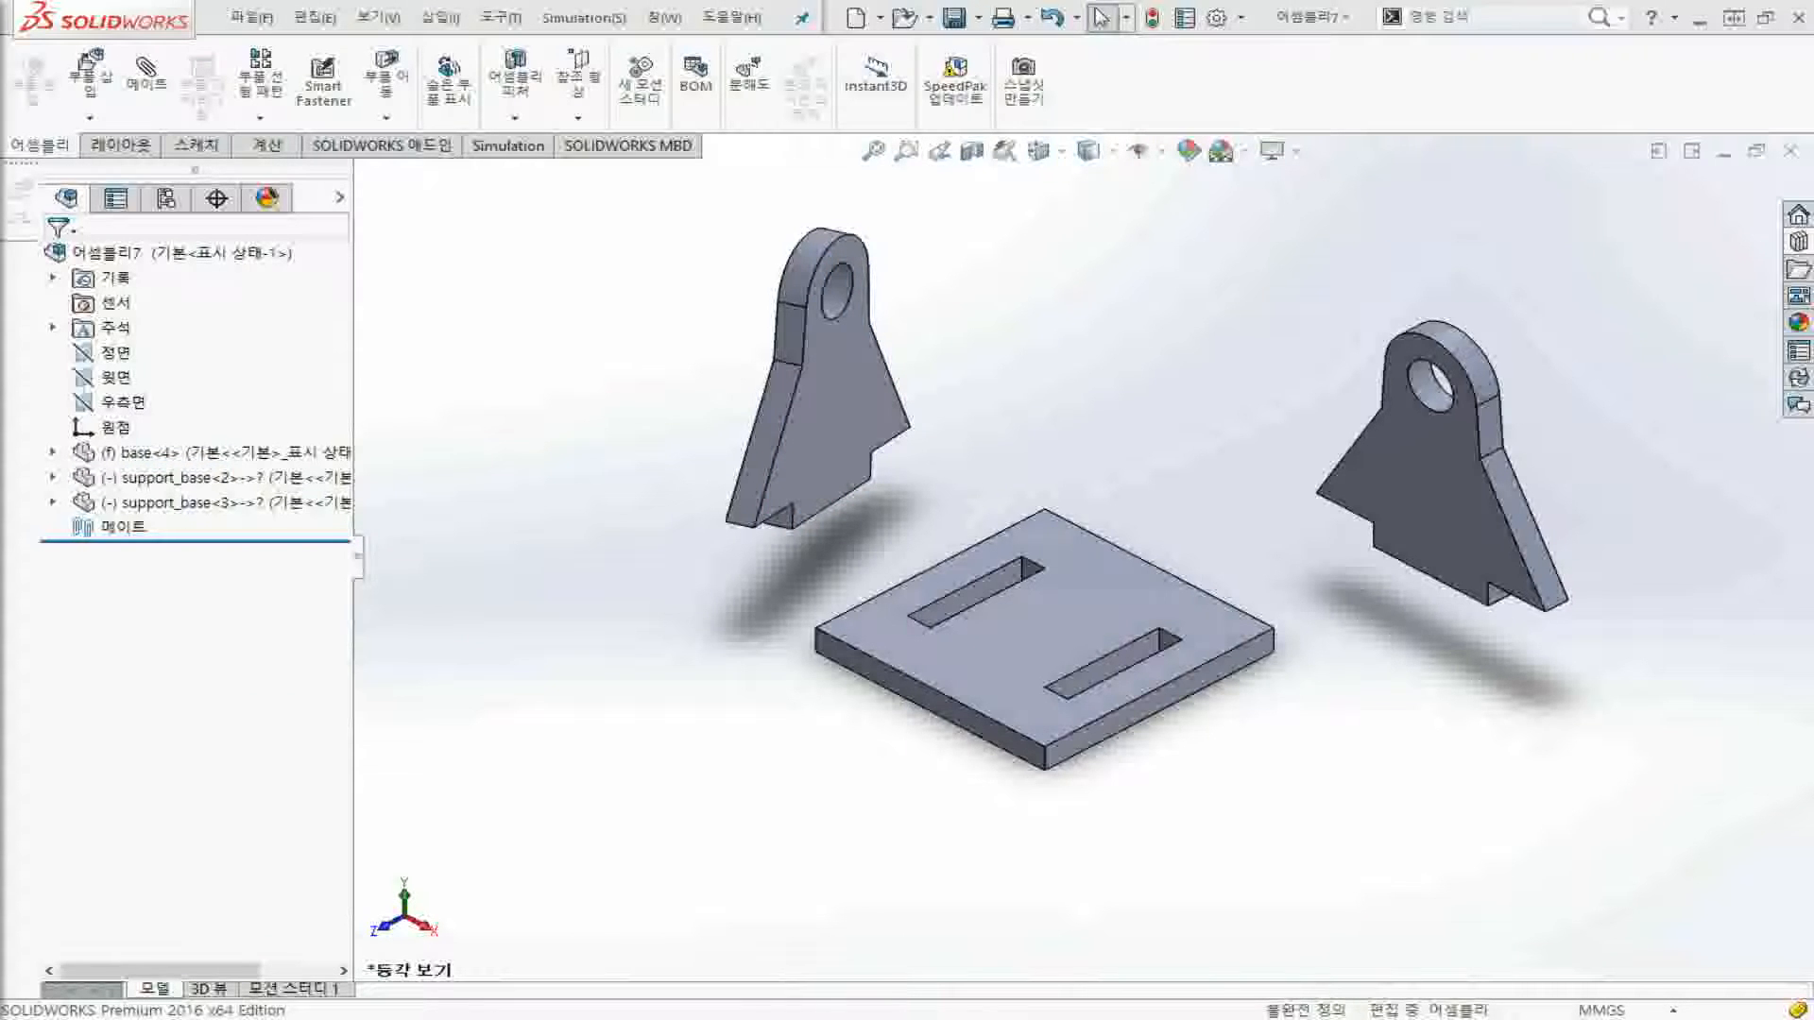
pyautogui.moveTo(357, 558); pyautogui.dragTo(240, 558)
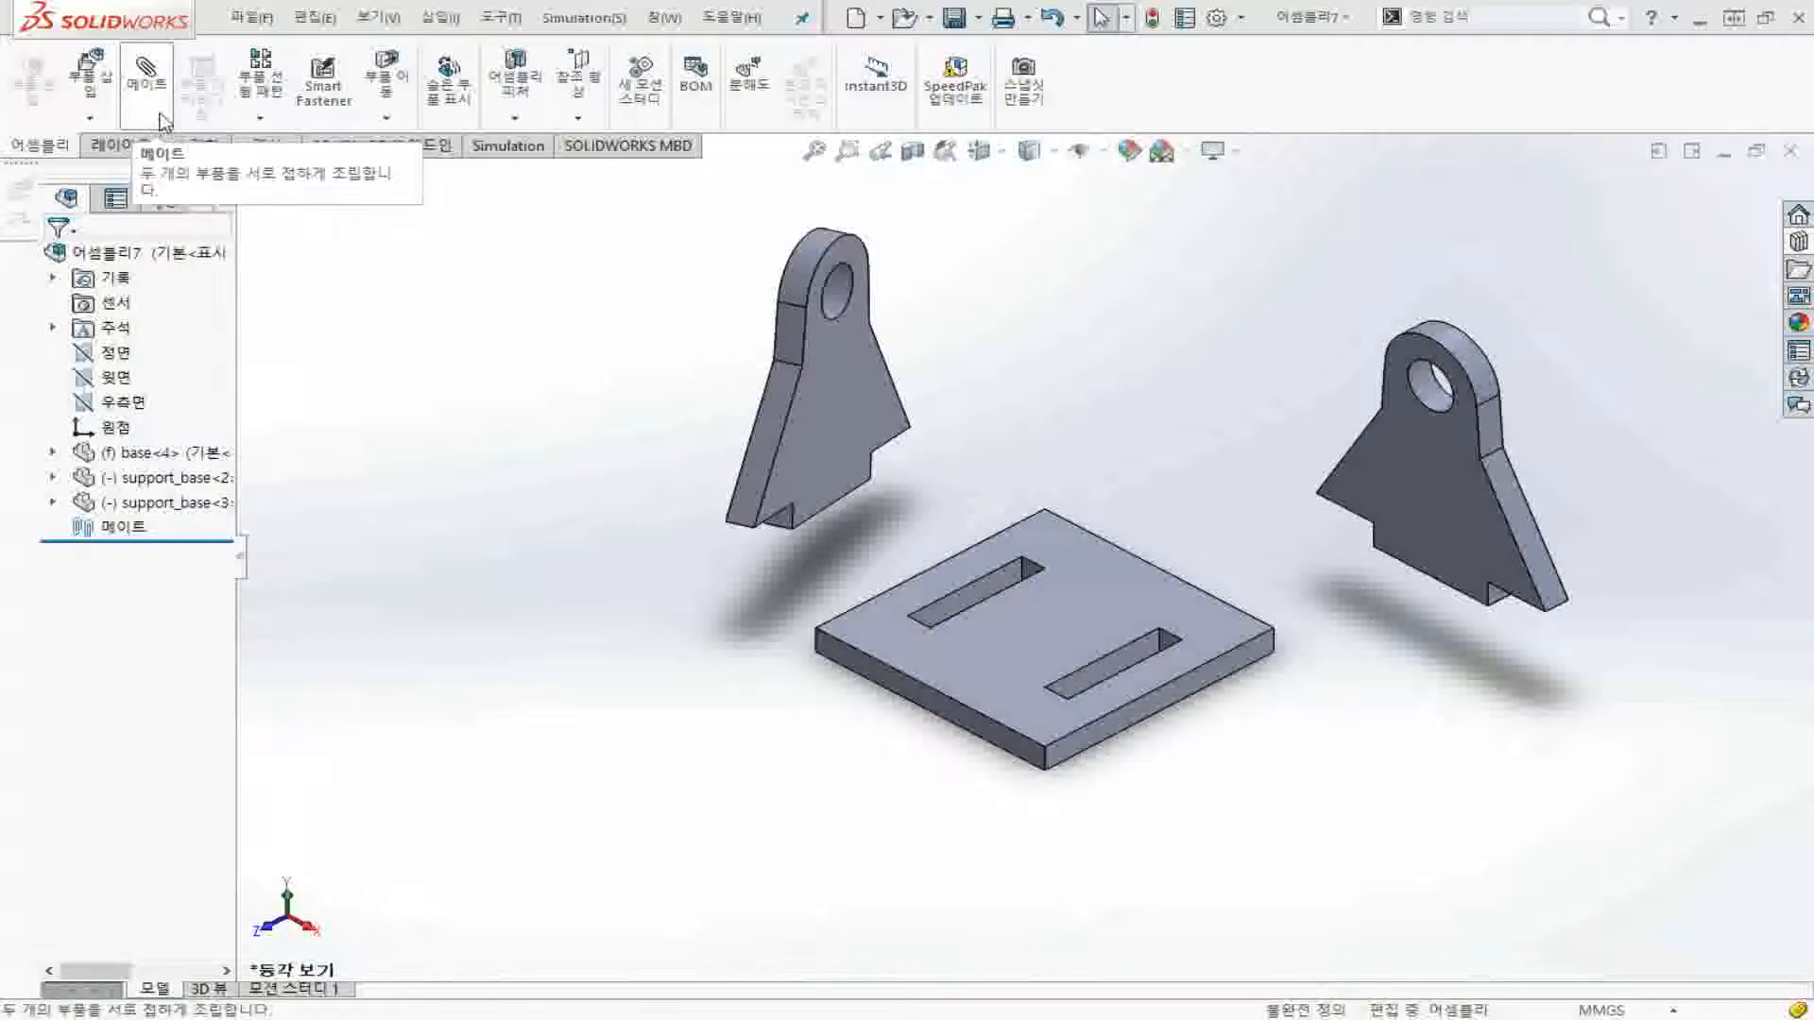
pyautogui.click(159, 95)
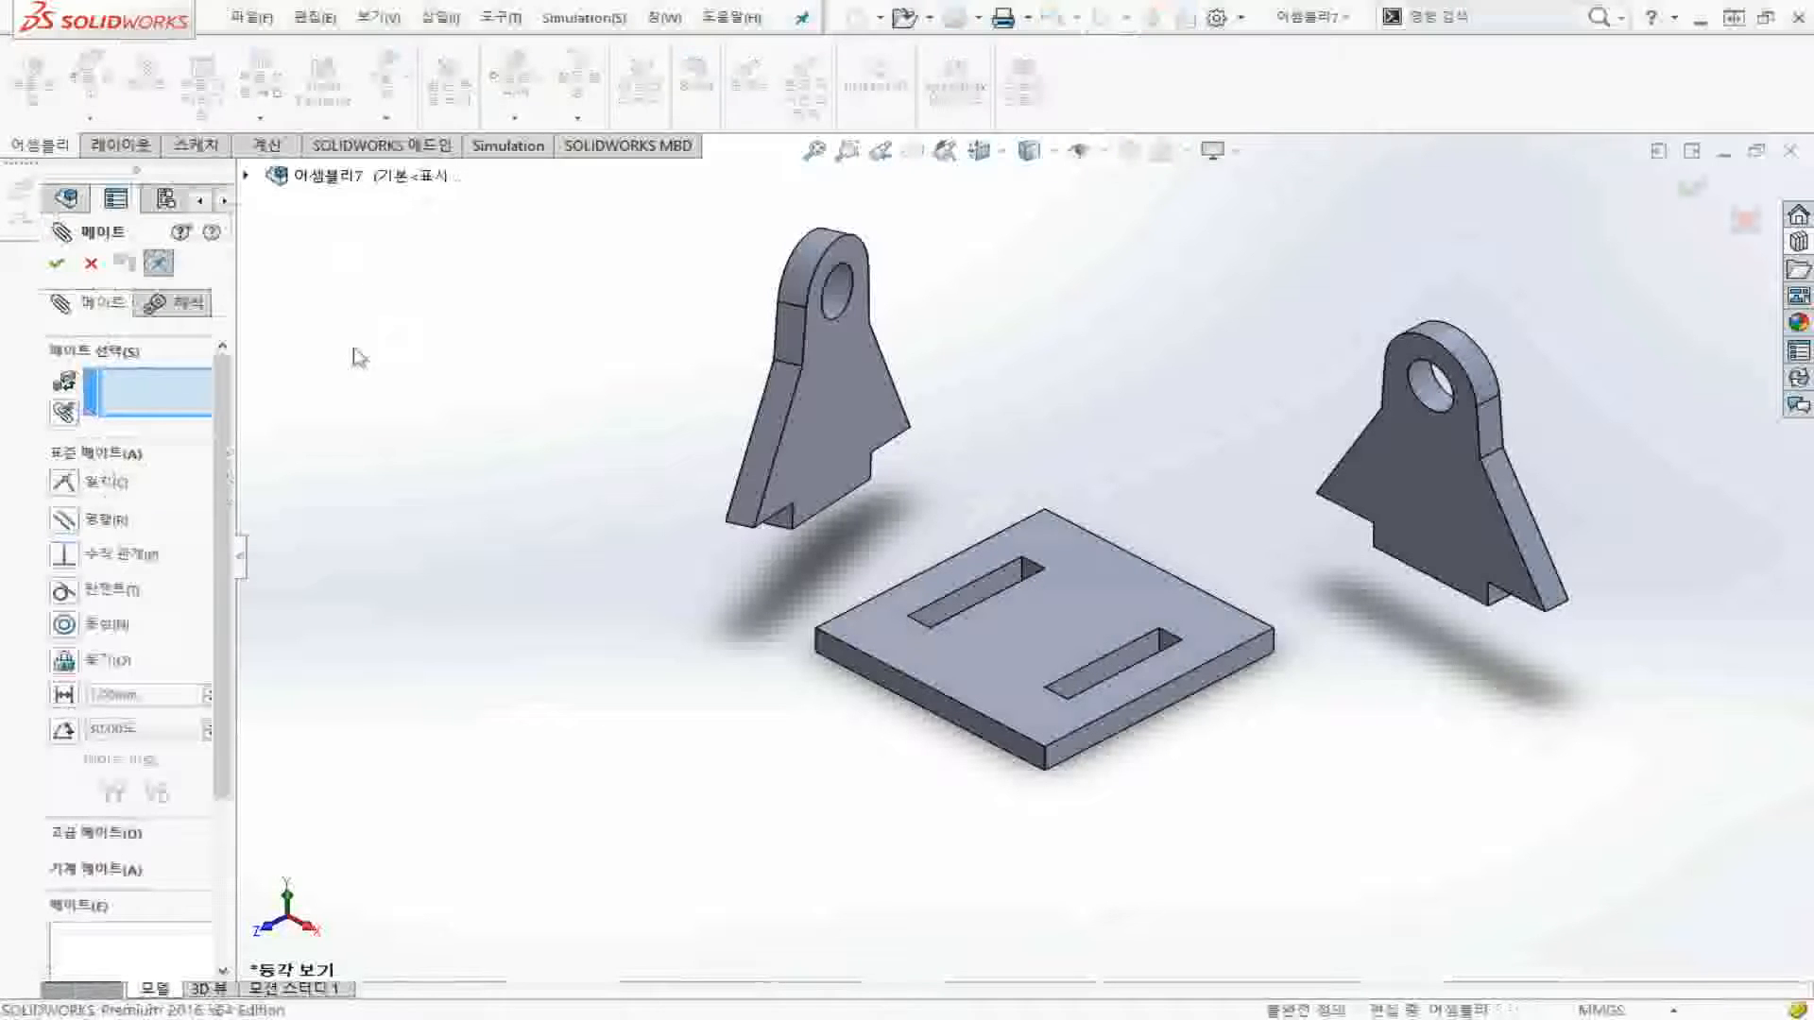
pyautogui.moveTo(248, 567); pyautogui.dragTo(356, 567)
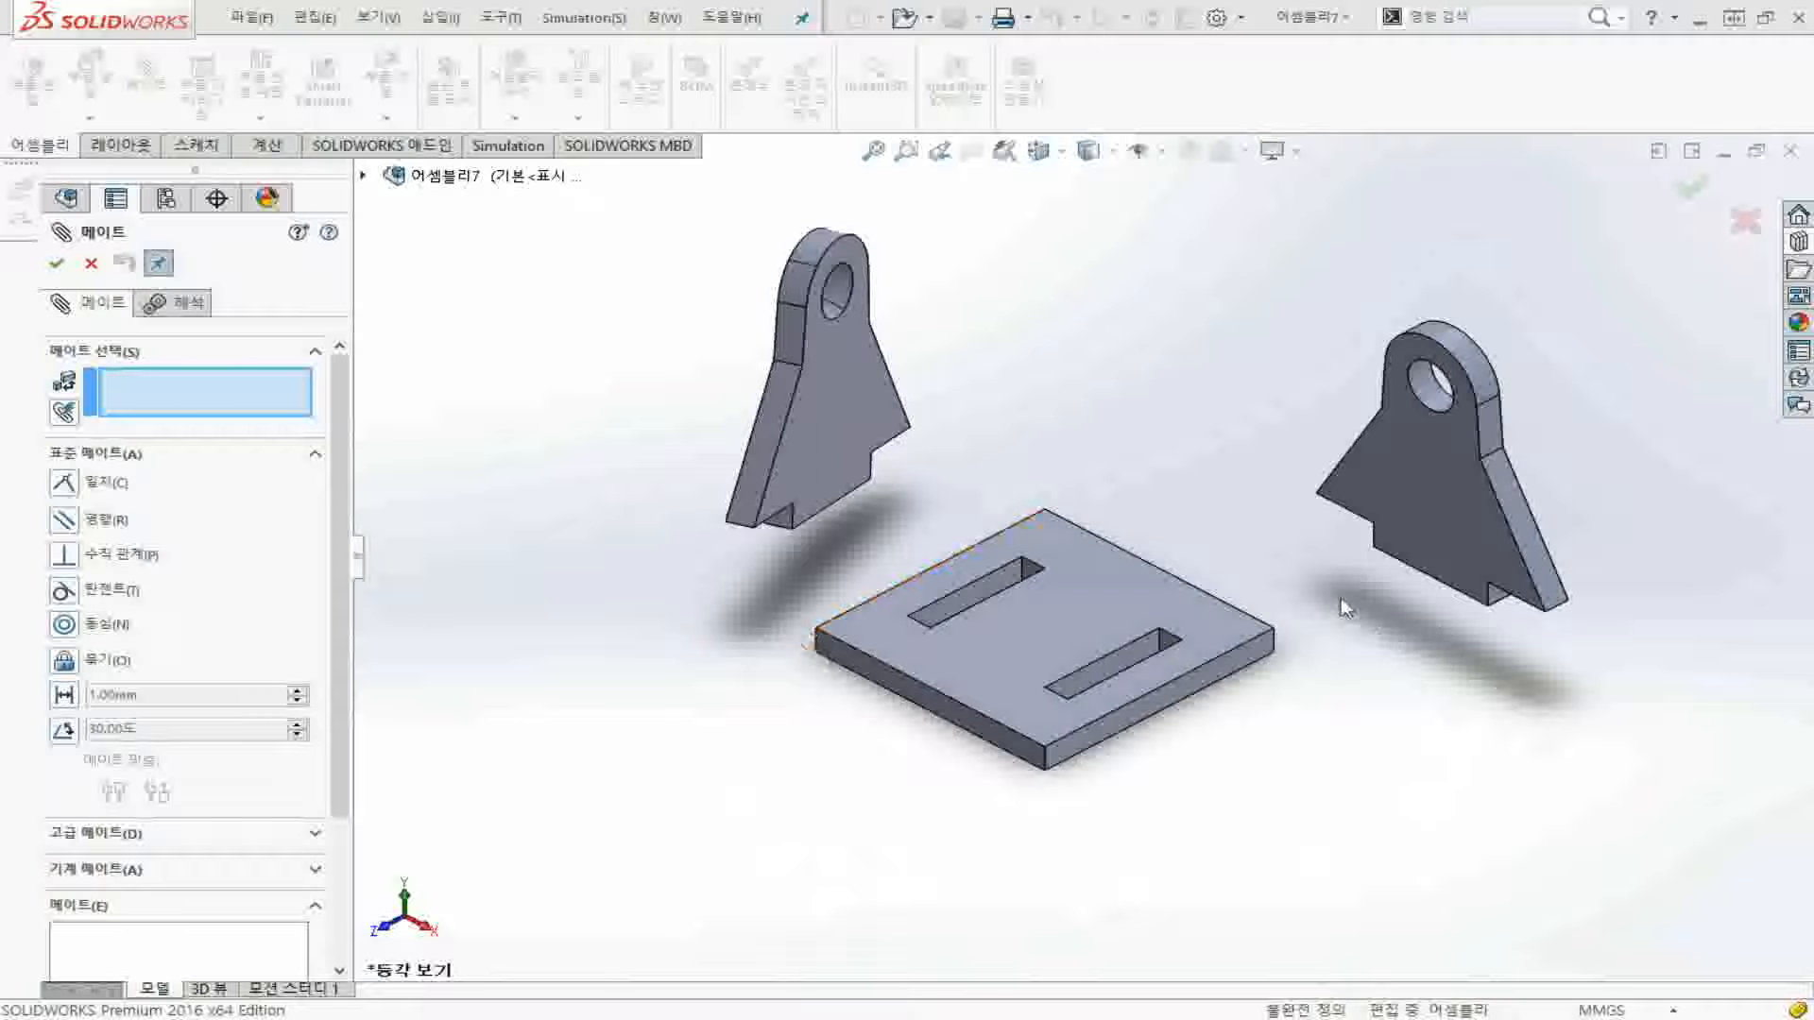
pyautogui.click(934, 648)
pyautogui.moveTo(824, 711); pyautogui.dragTo(834, 594, button='middle')
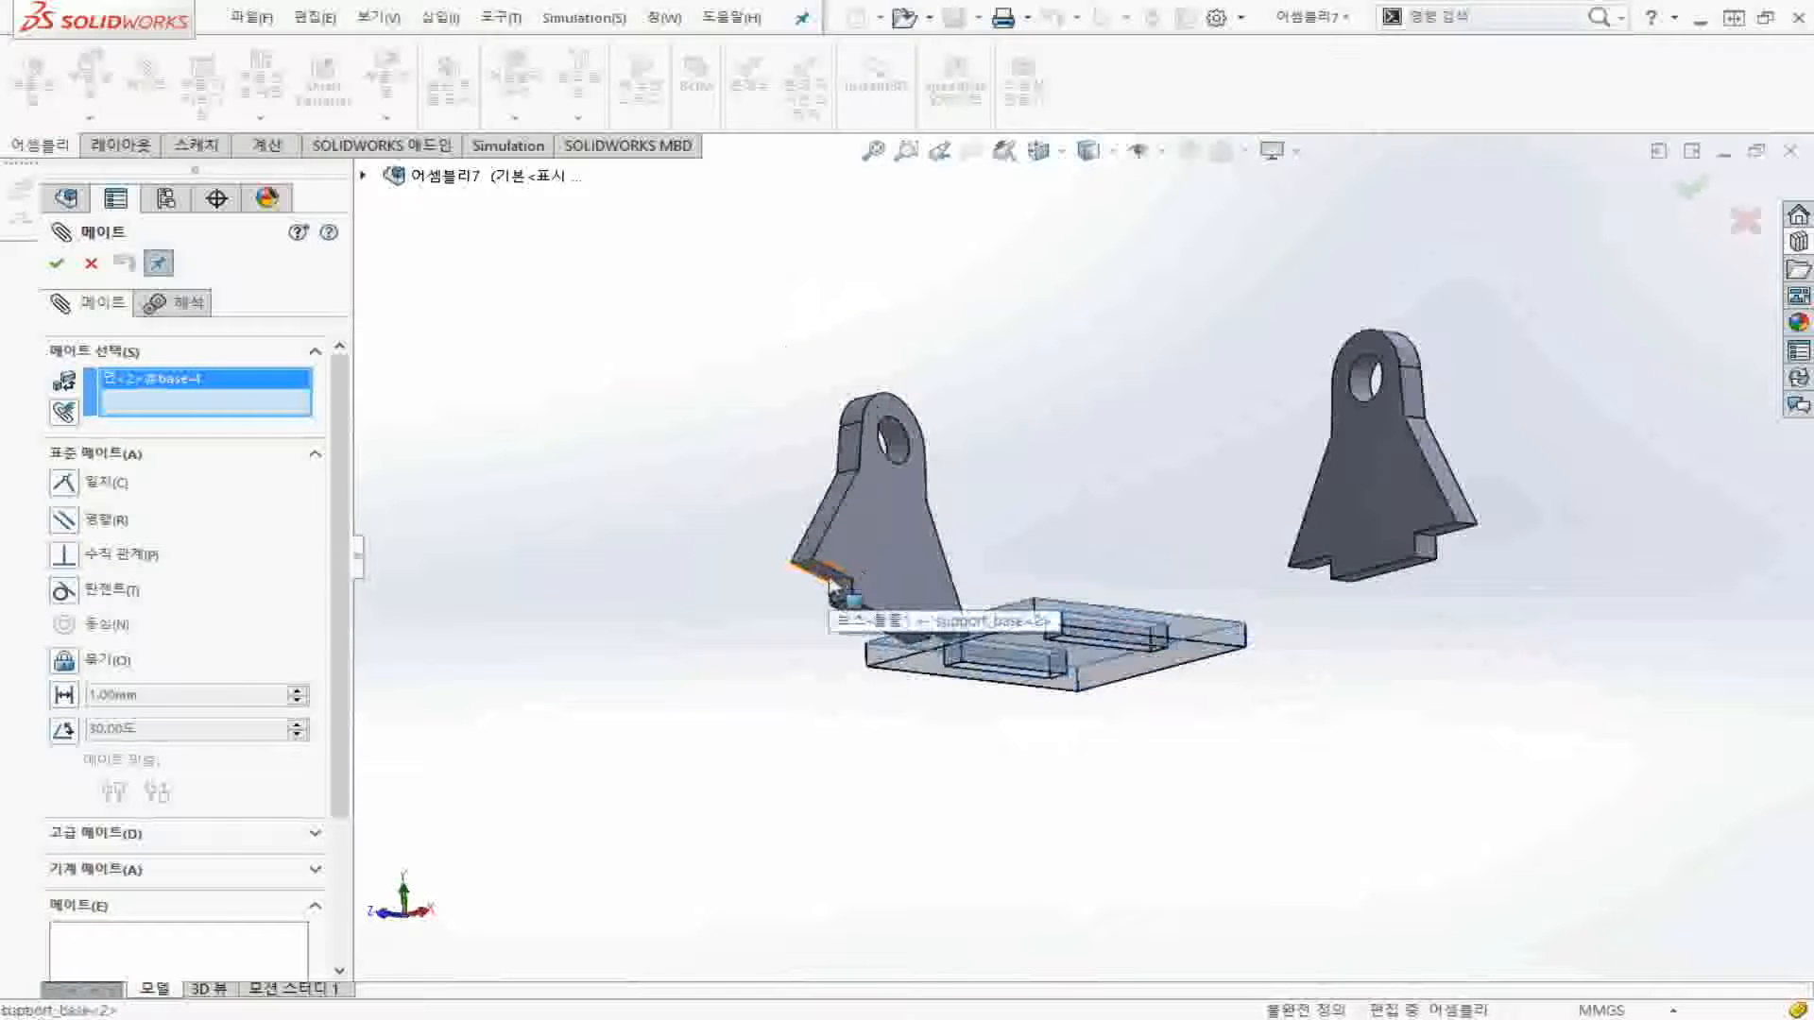
pyautogui.click(829, 603)
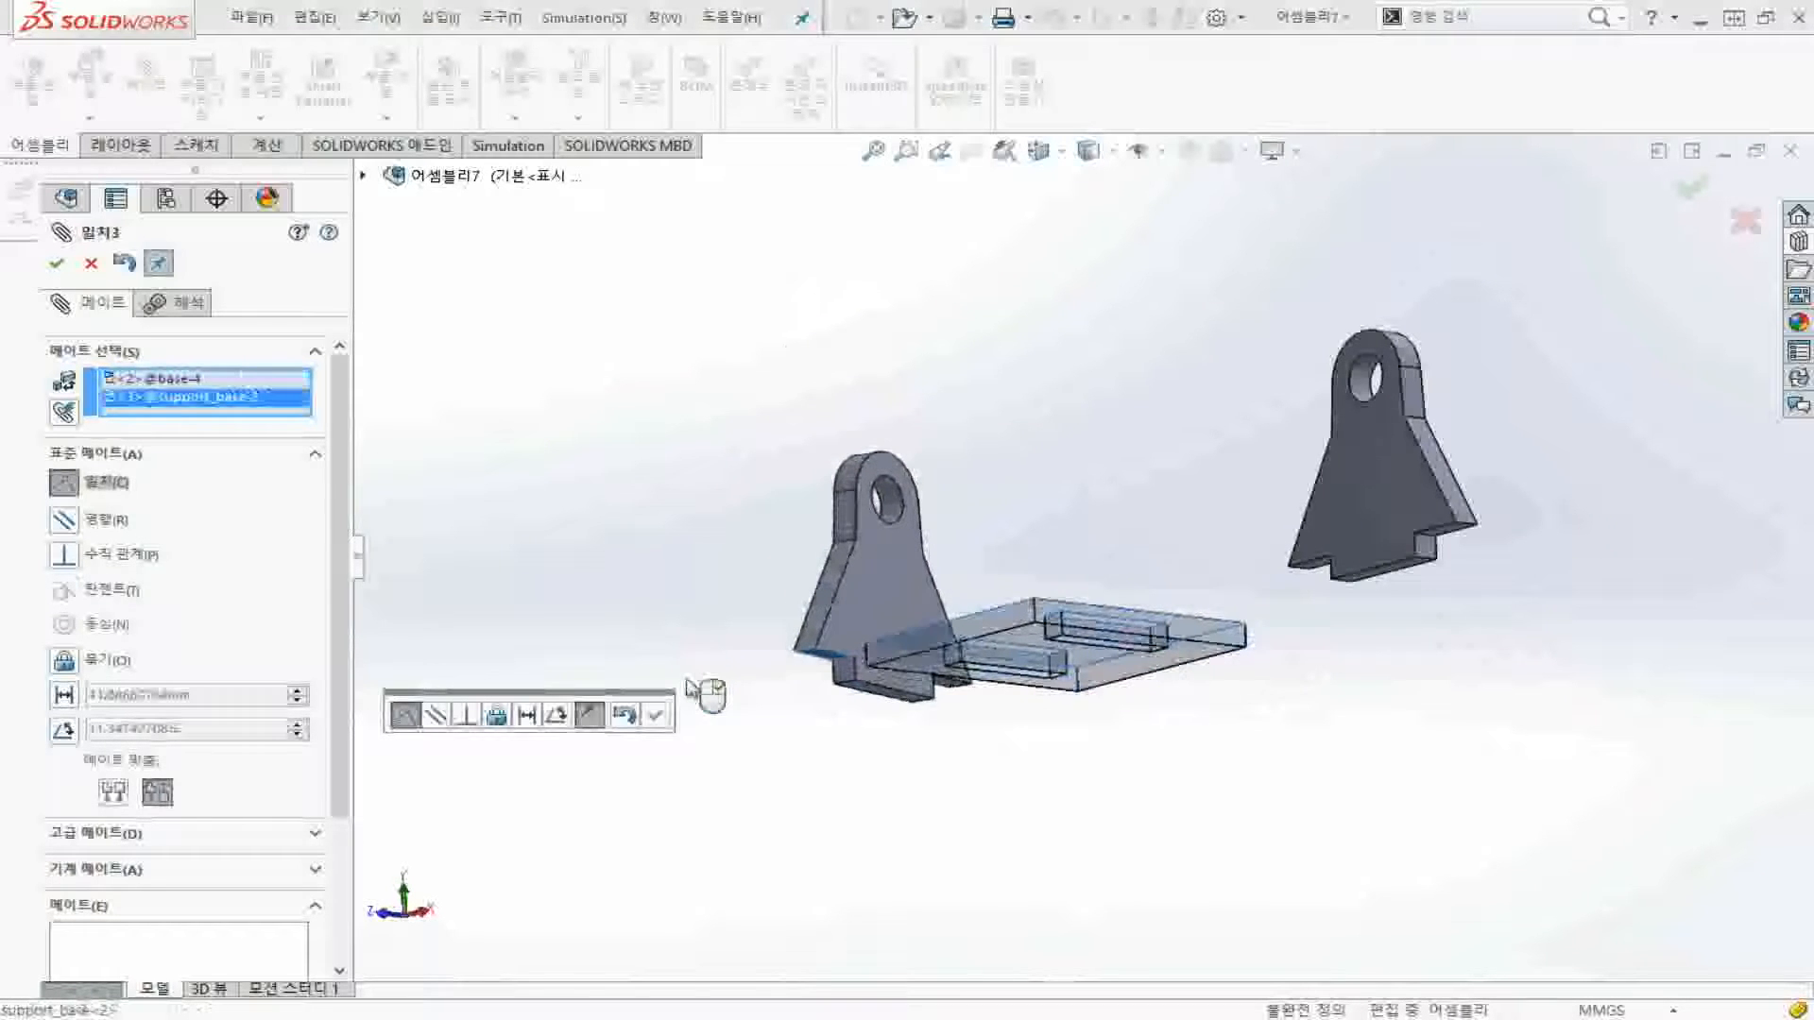
pyautogui.hotkey('ctrl', '7')
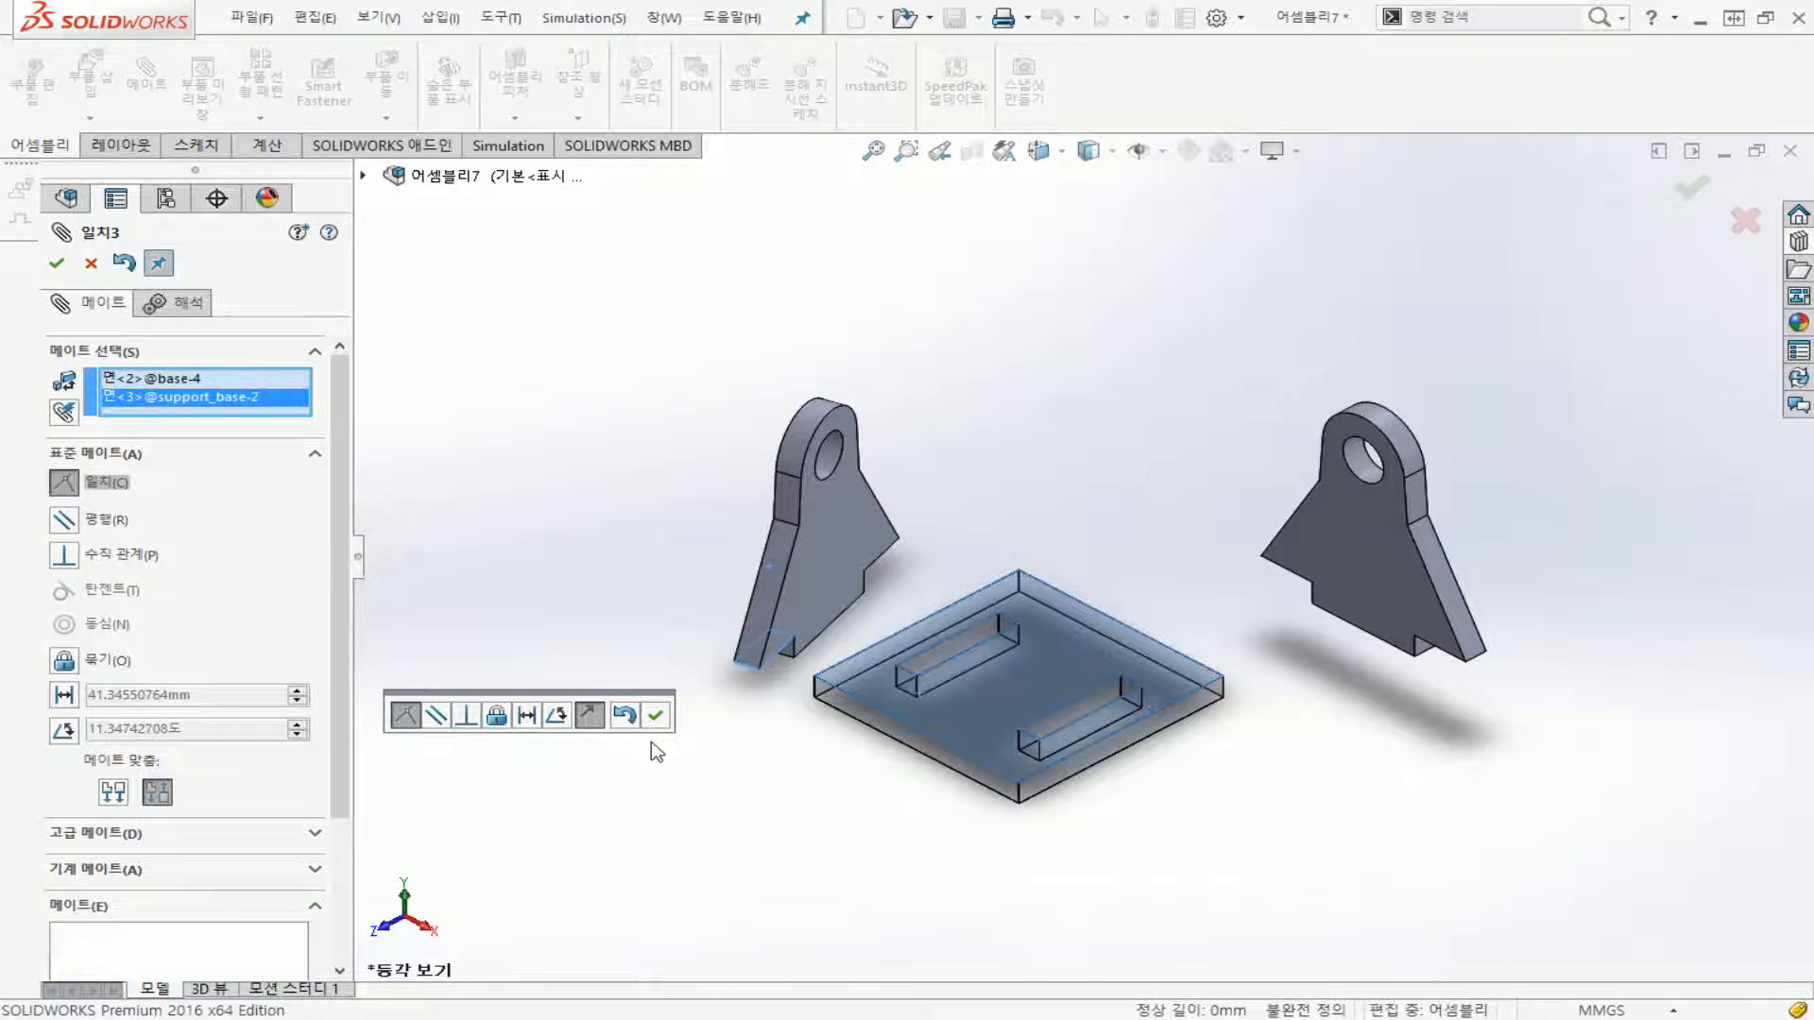
pyautogui.hotkey('ctrl', '4')
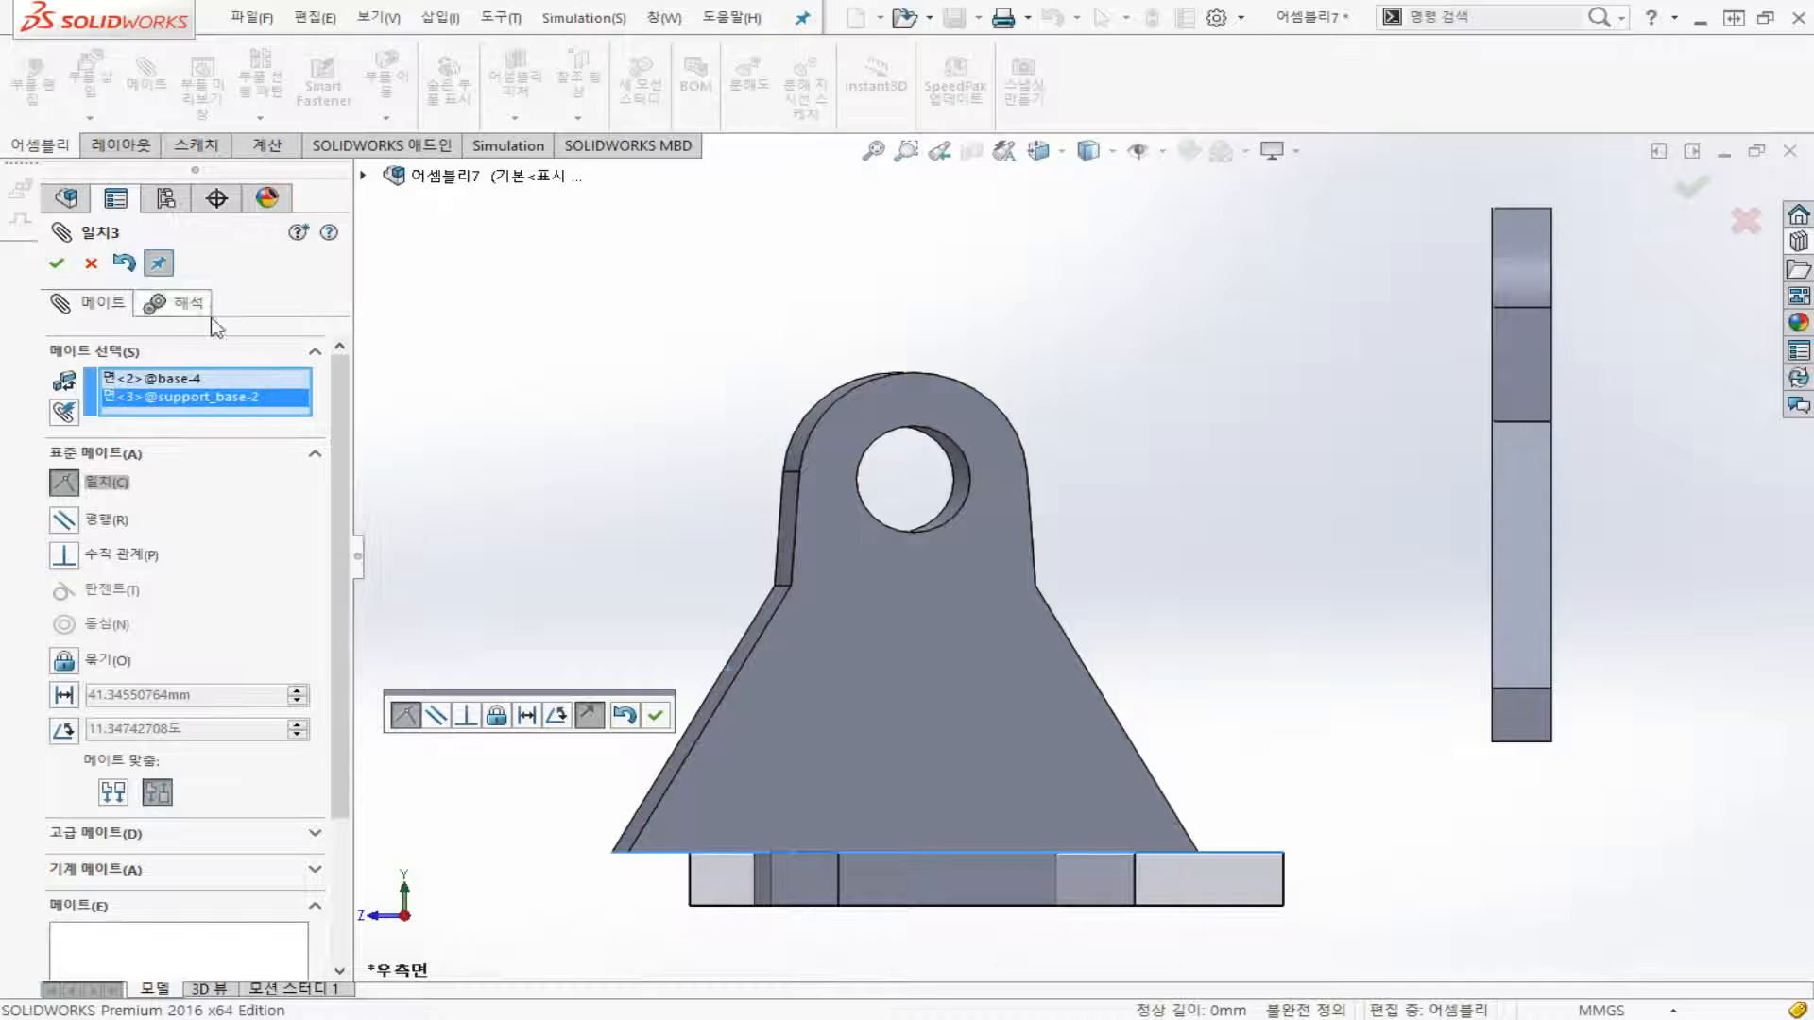
pyautogui.click(69, 268)
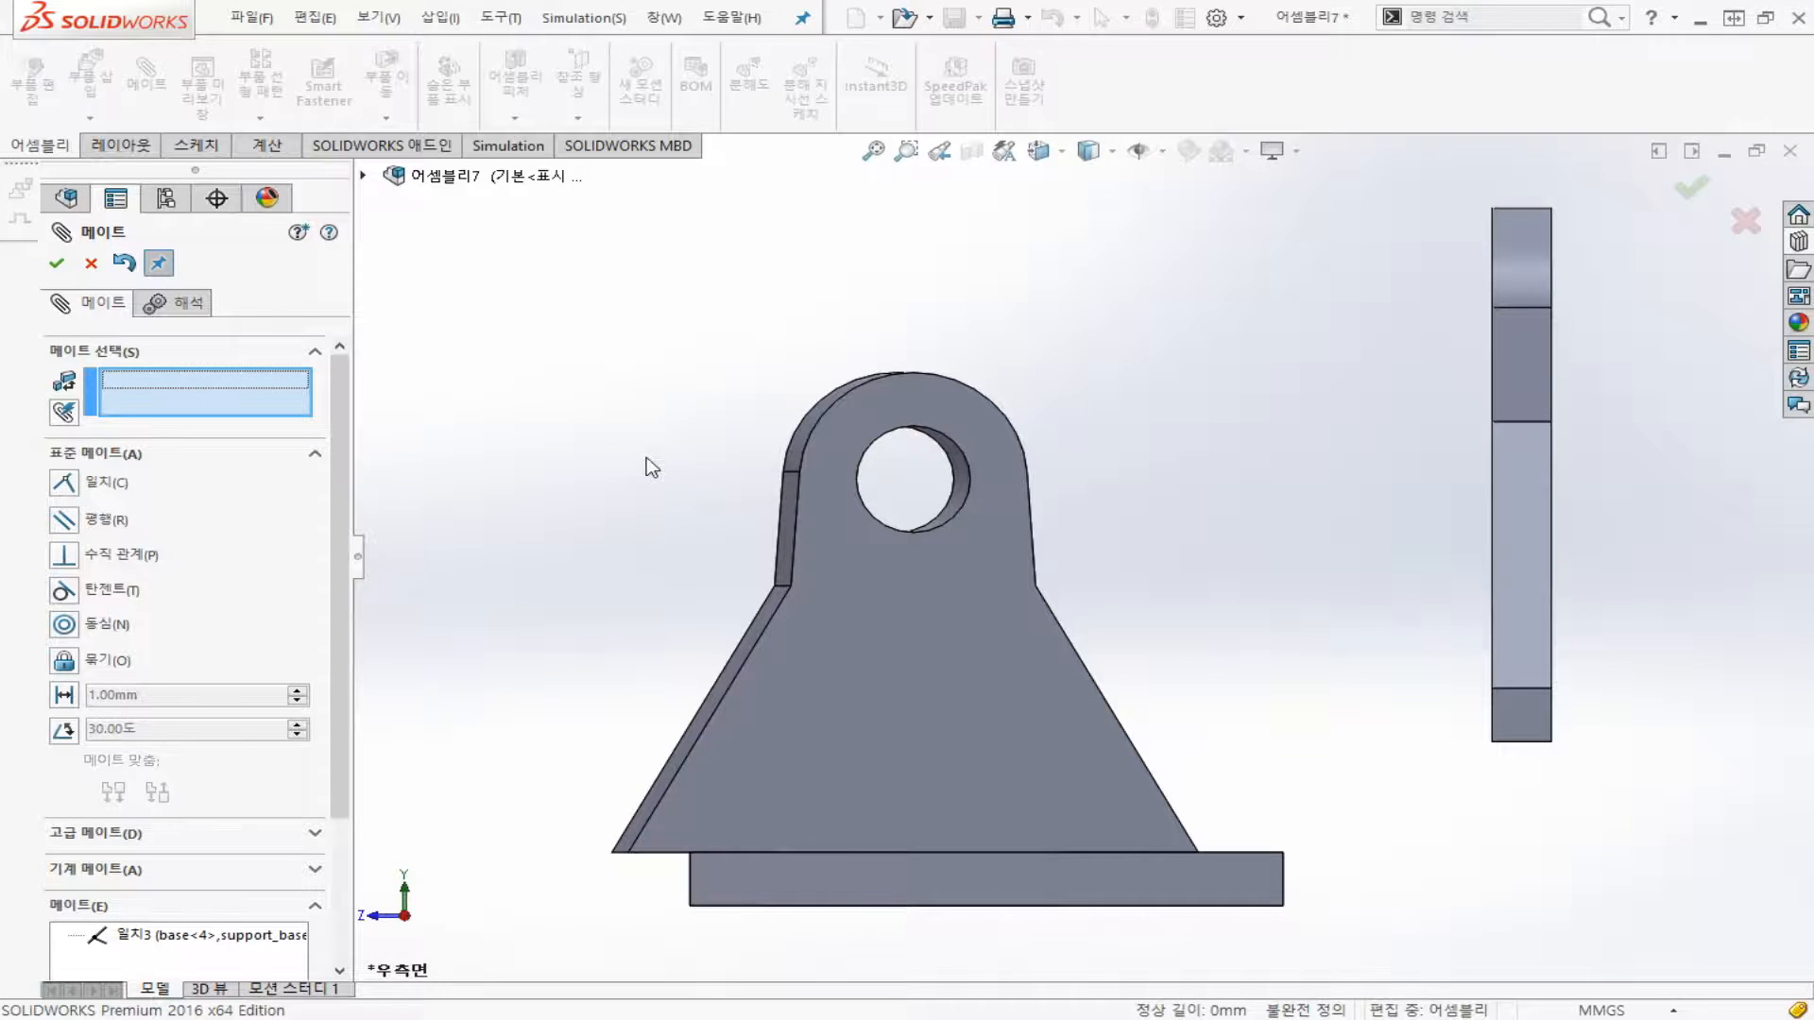
# Mate the second support_base's lower shoulder edge coincident with the upper edge of the nearer base slot, and test its remaining movement
pyautogui.hotkey('ctrl', '7')
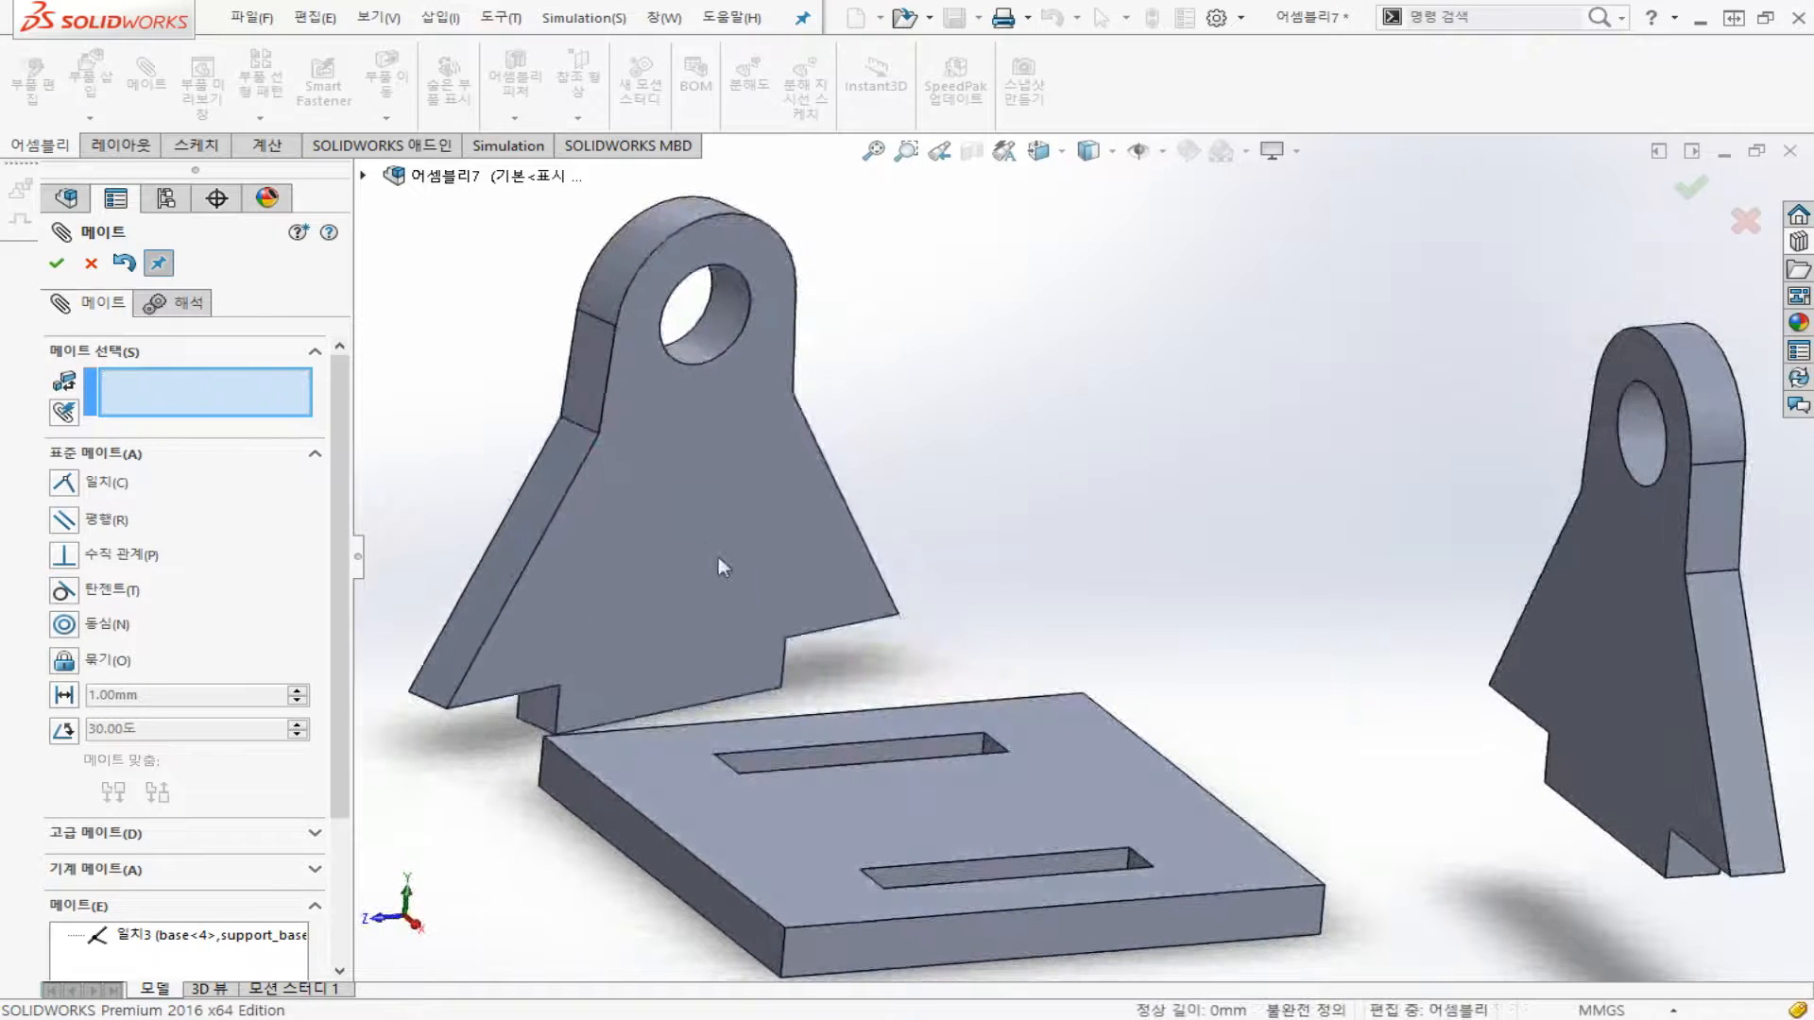
pyautogui.click(1517, 711)
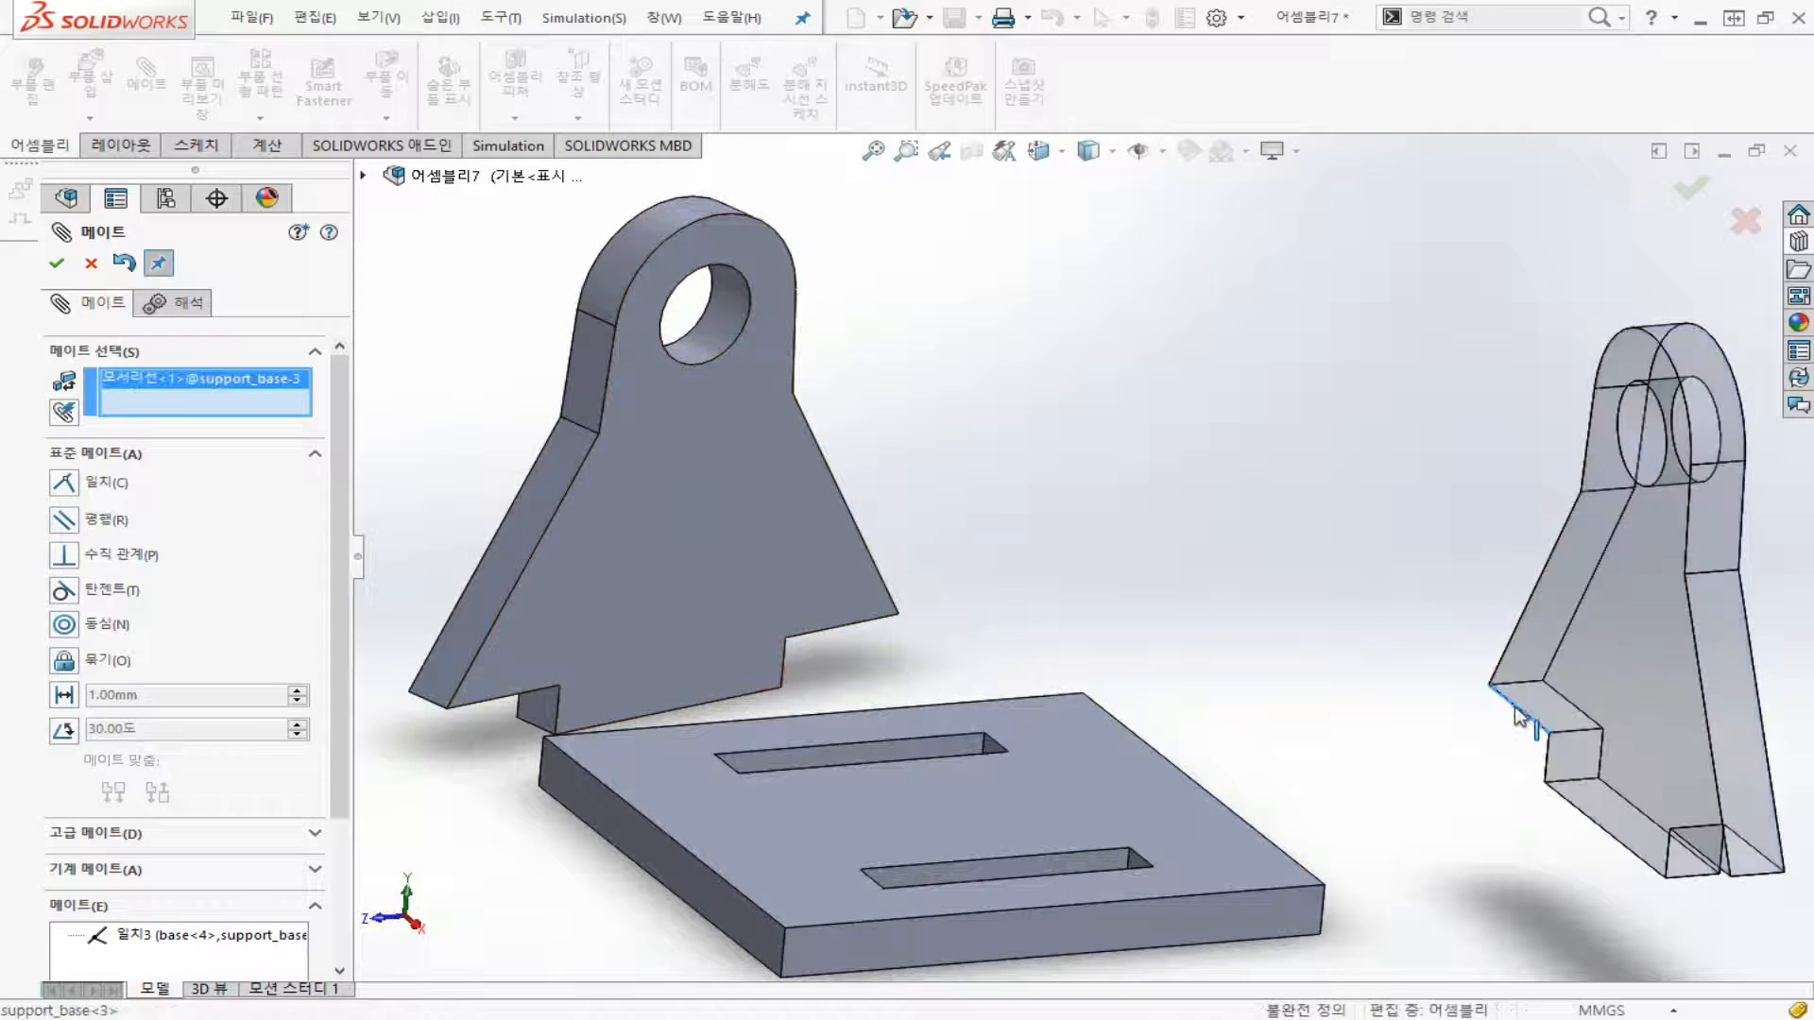
pyautogui.click(920, 886)
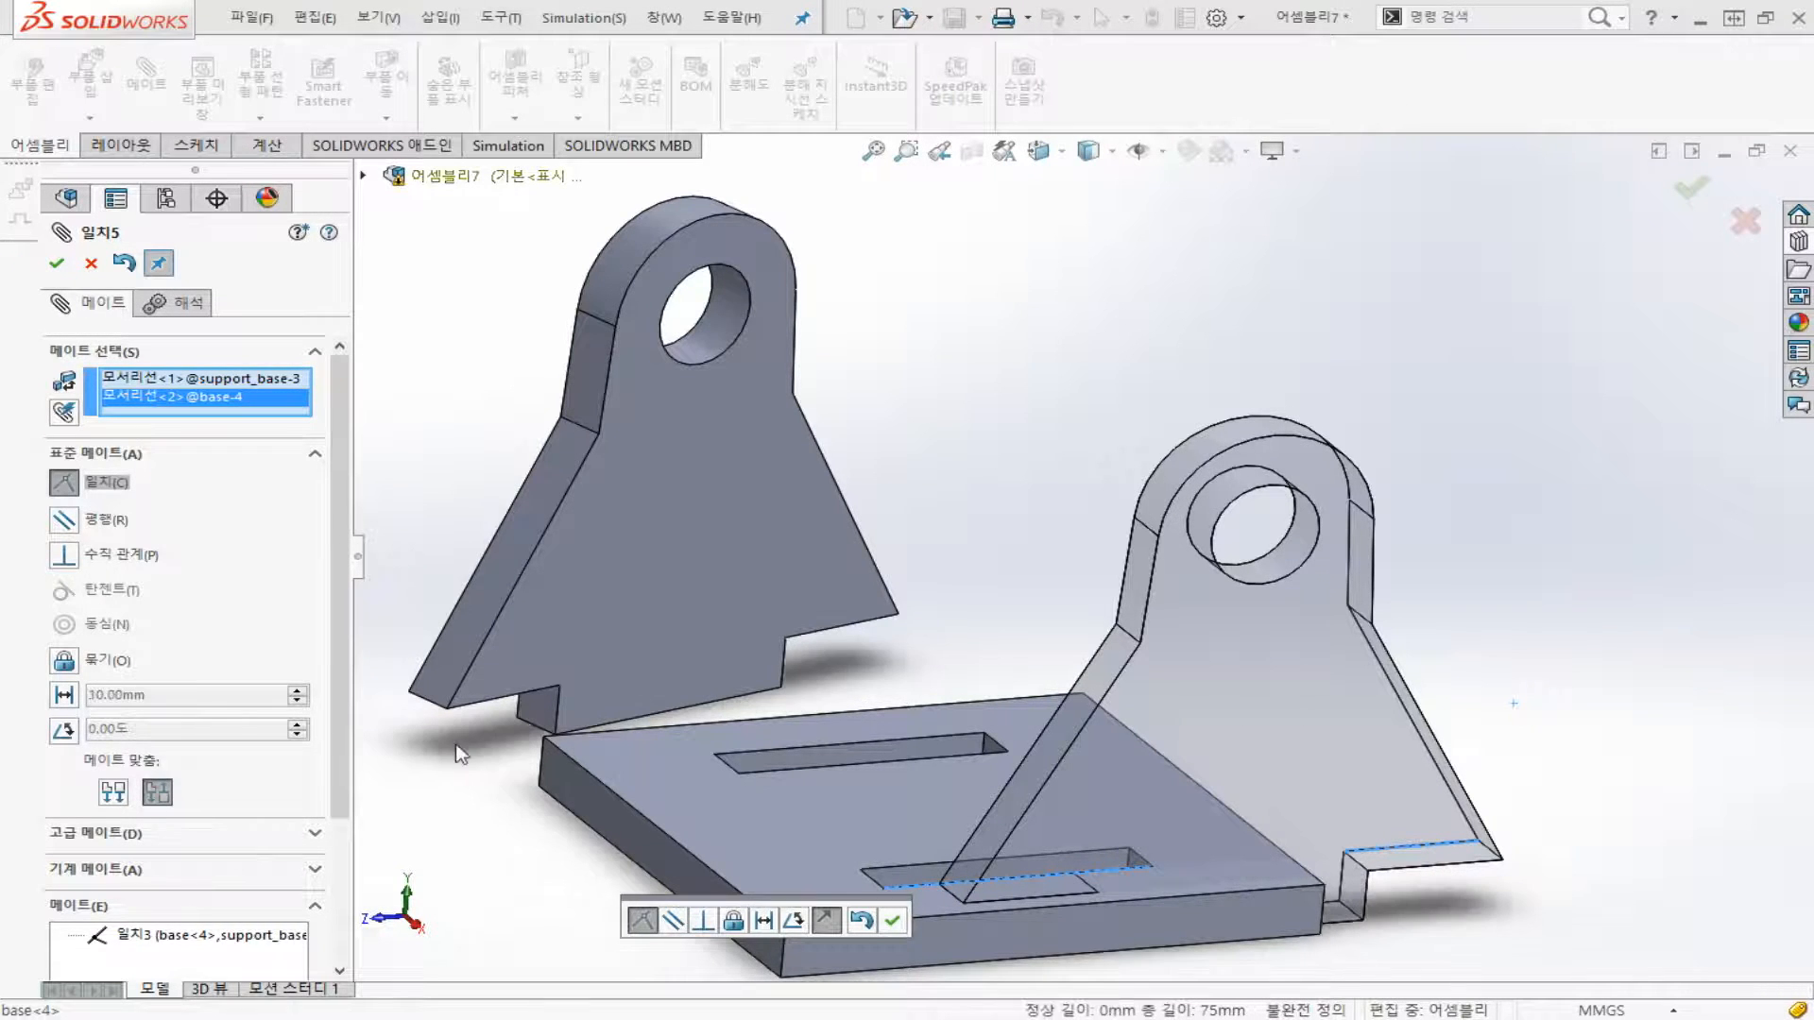
pyautogui.click(905, 863)
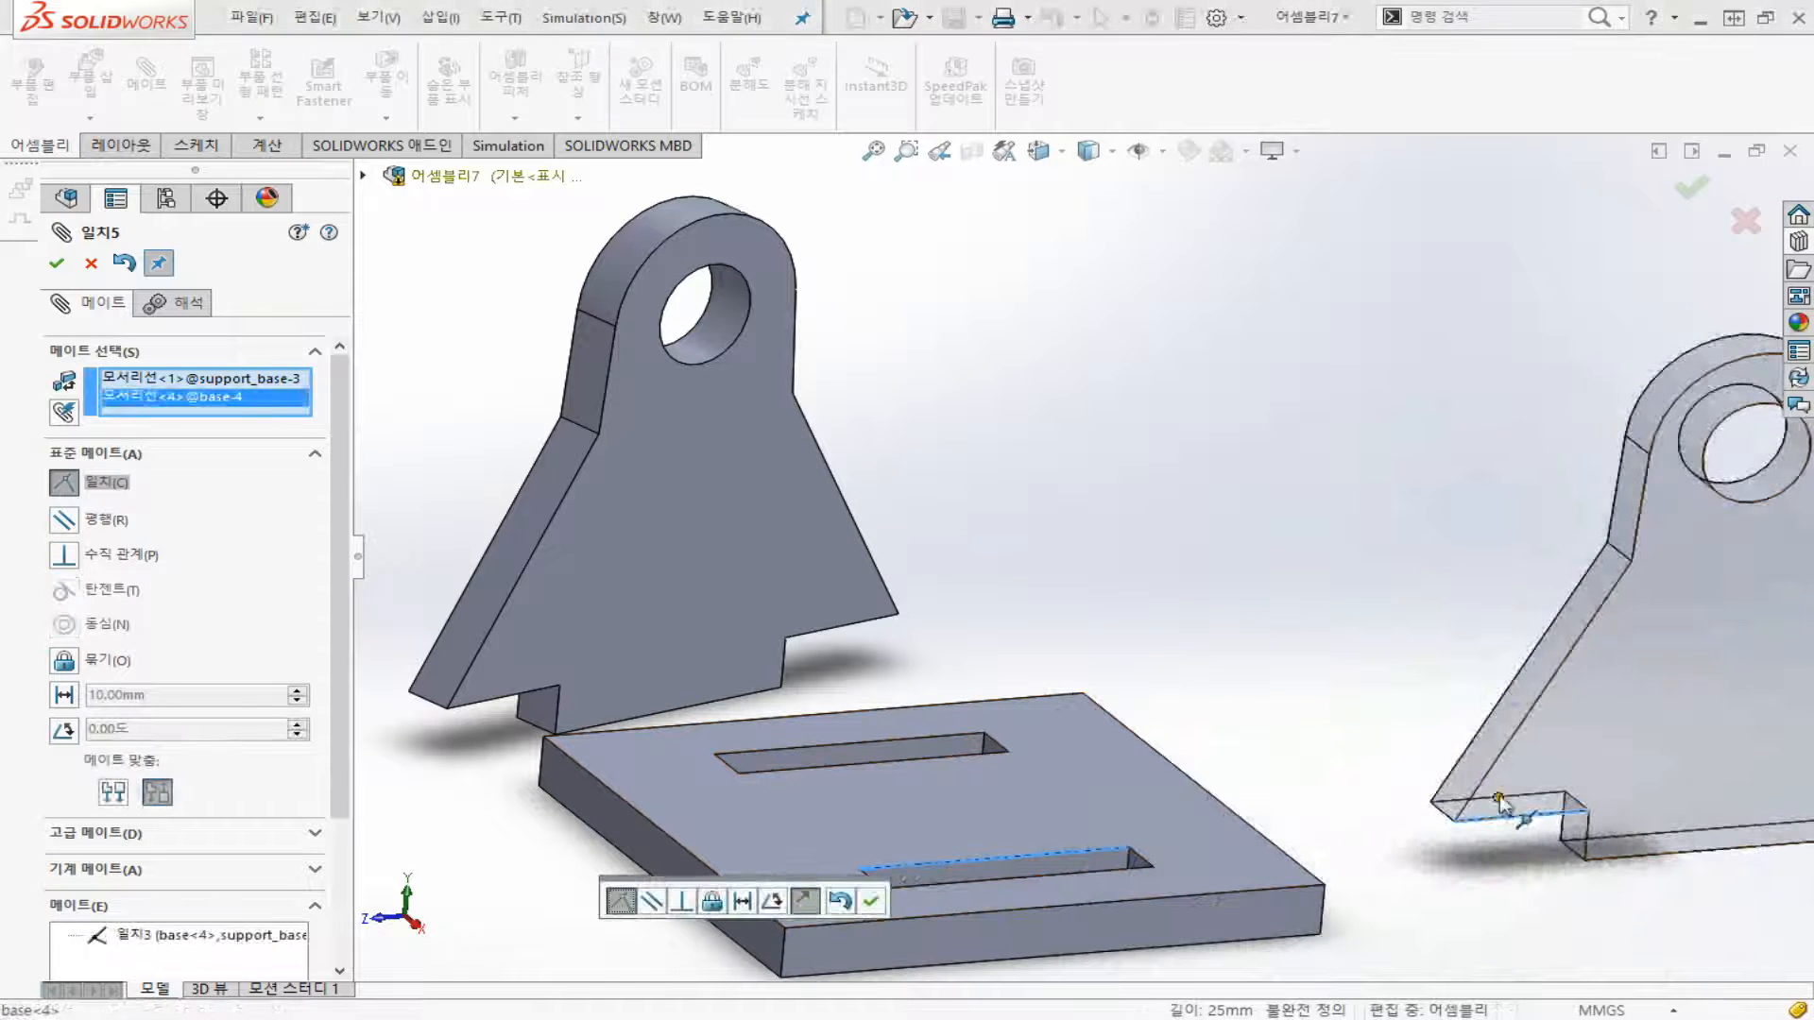
pyautogui.click(1530, 797)
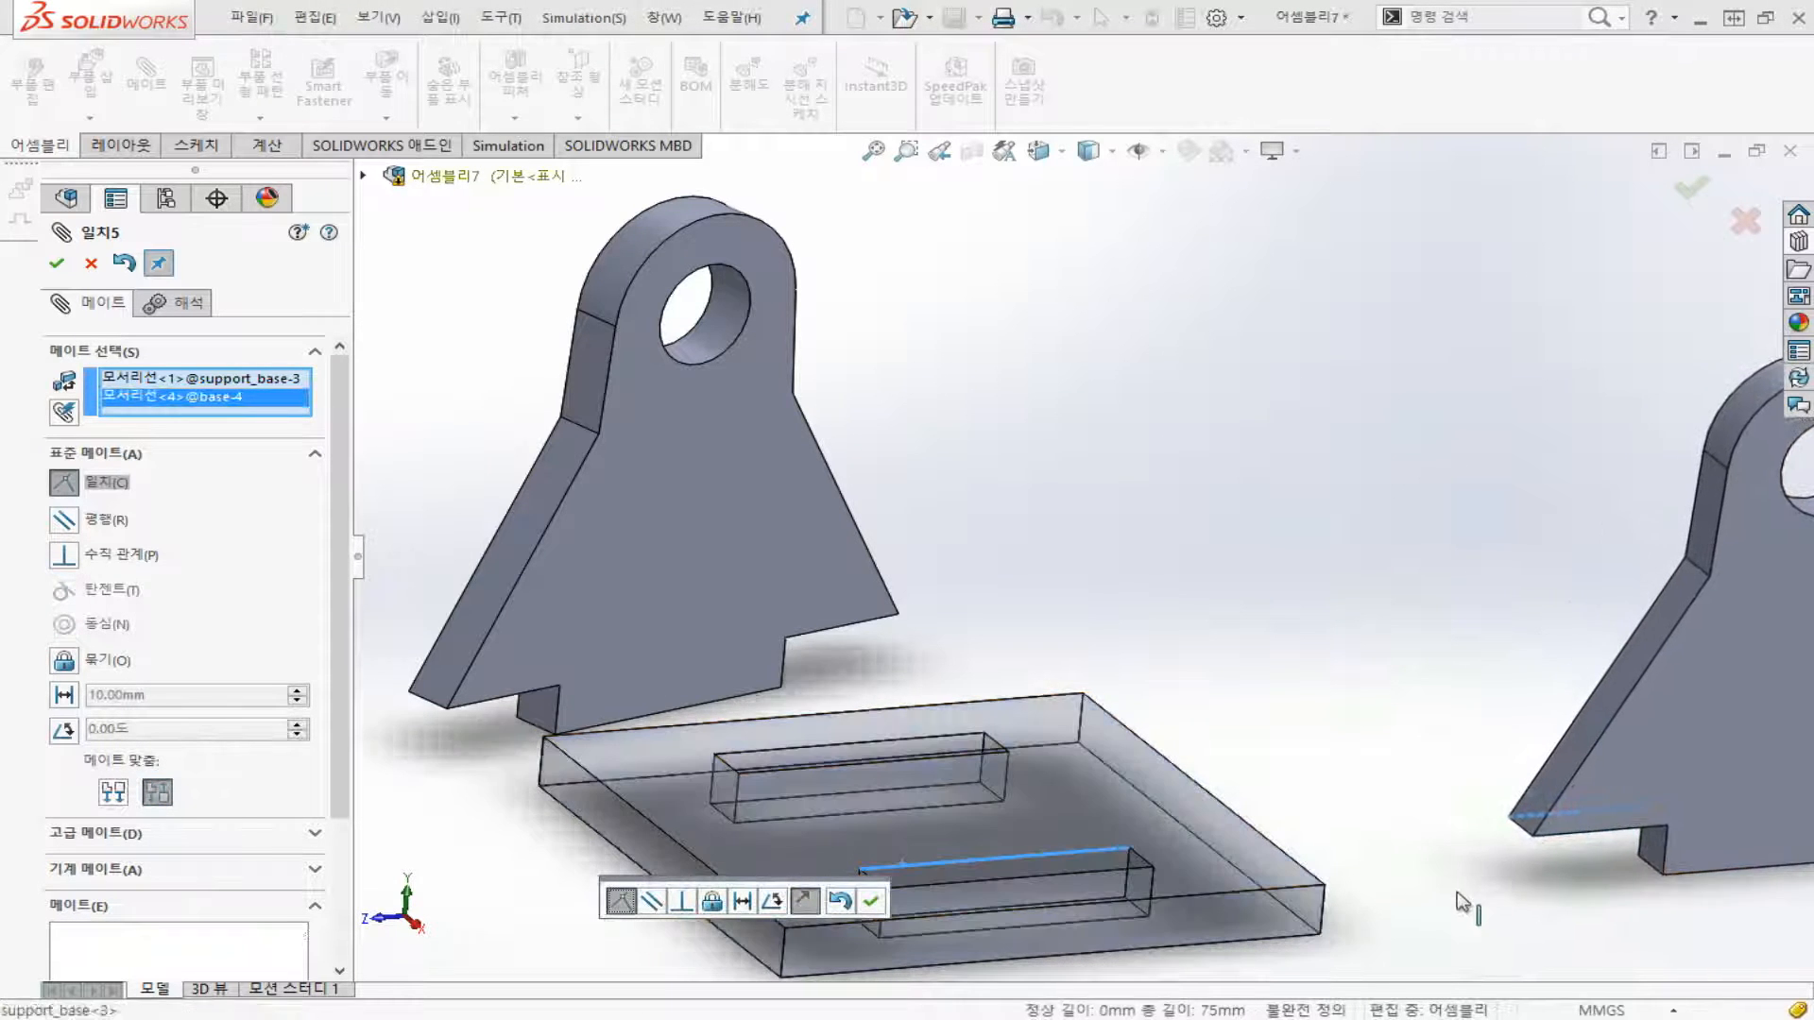
pyautogui.click(870, 904)
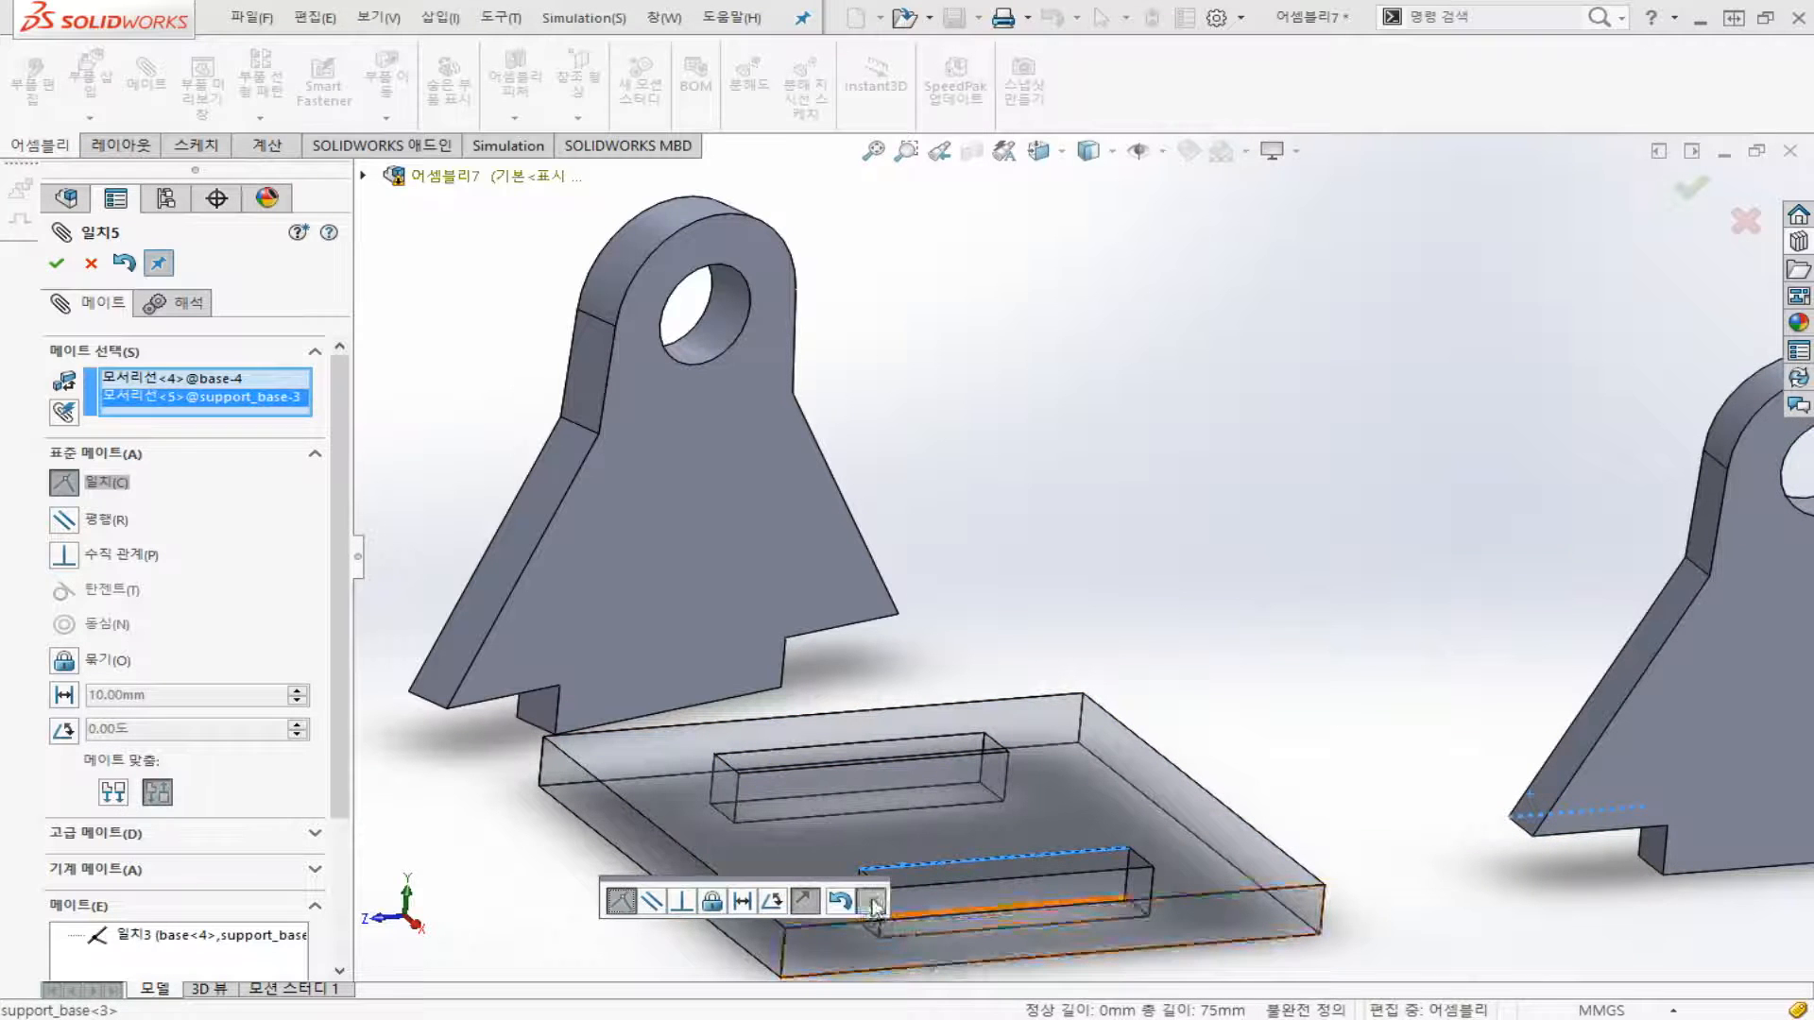
pyautogui.moveTo(1610, 804); pyautogui.dragTo(1228, 852)
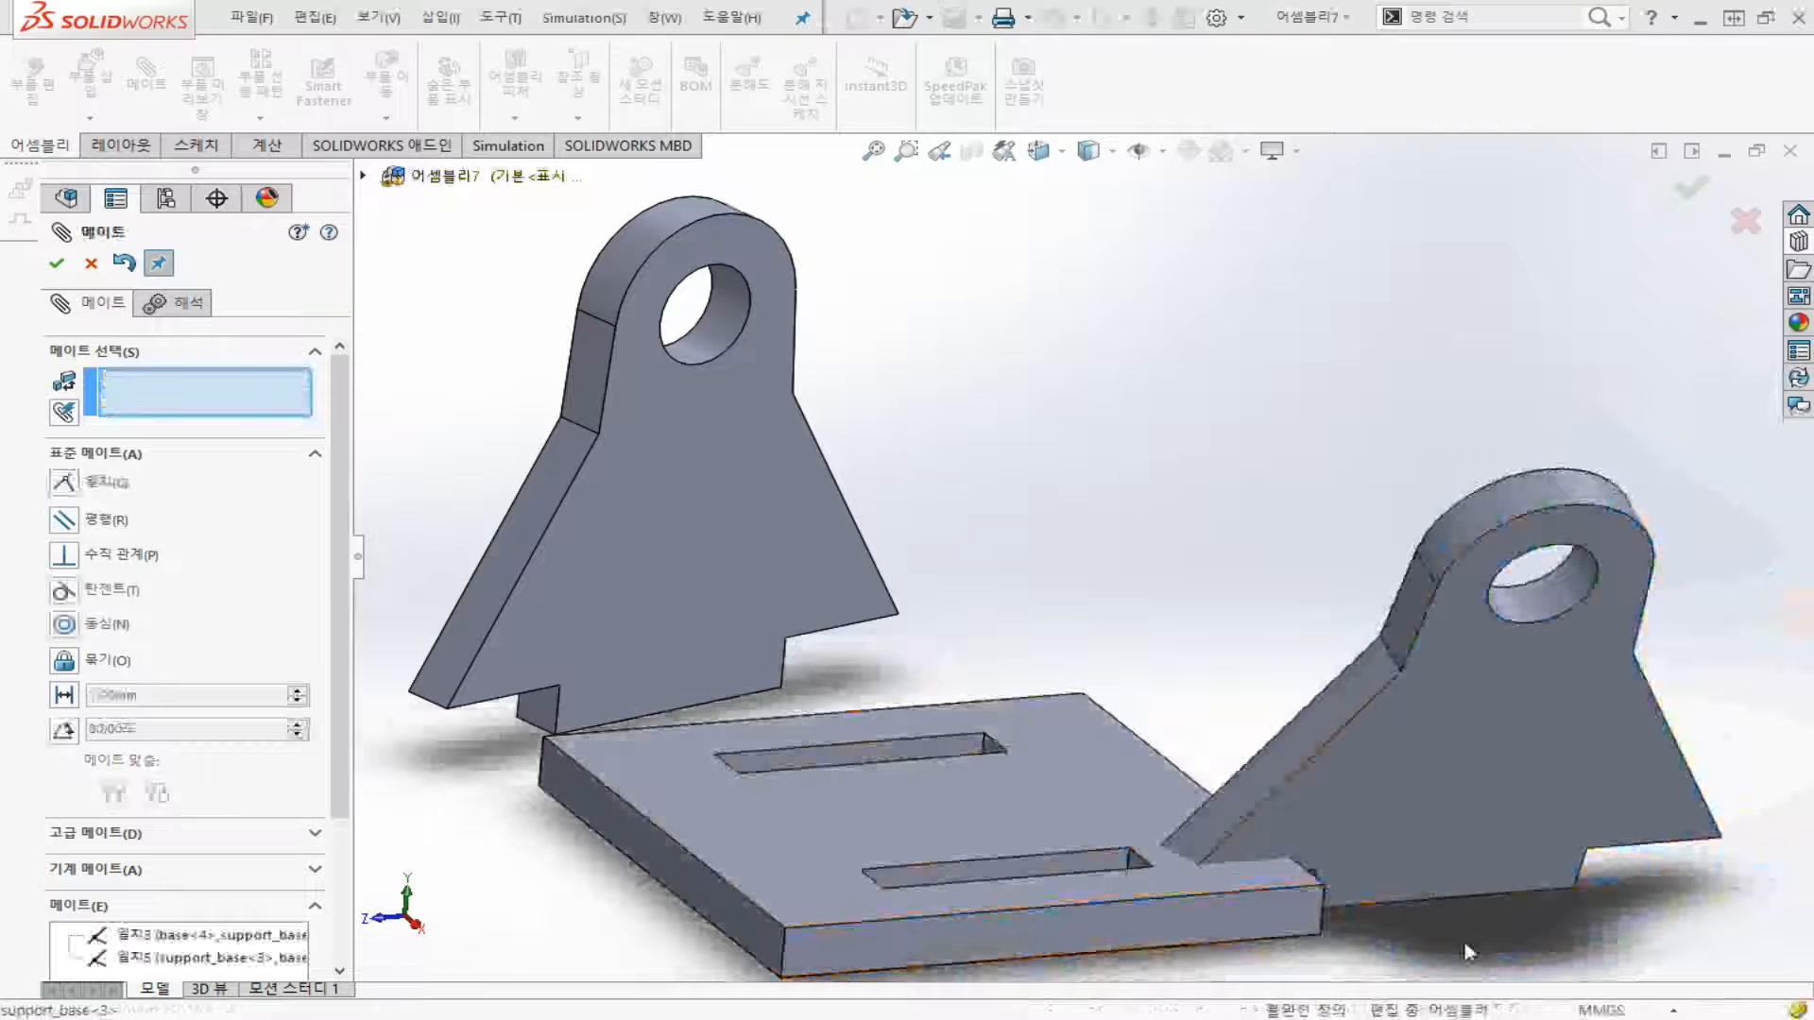
pyautogui.moveTo(1516, 724); pyautogui.dragTo(1438, 696)
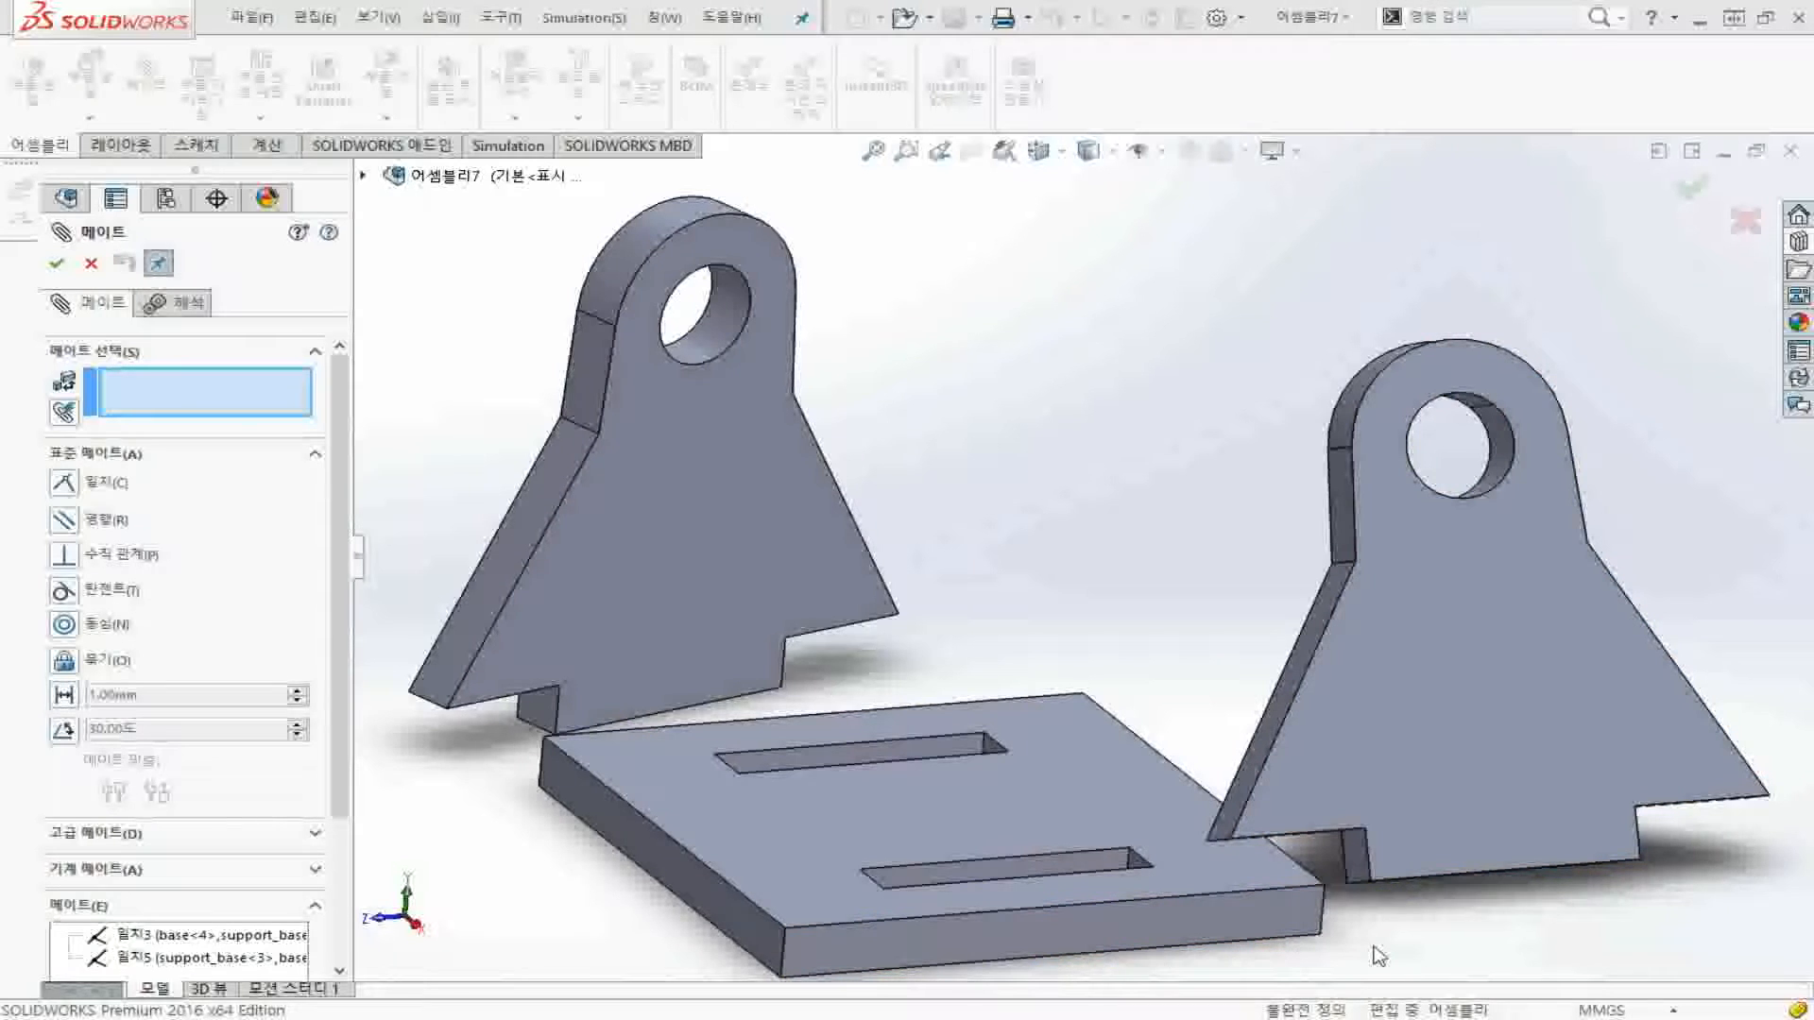
# Add a parallel mate between the second support_base's broad front face and the base plate side face running along the slots
pyautogui.click(1451, 648)
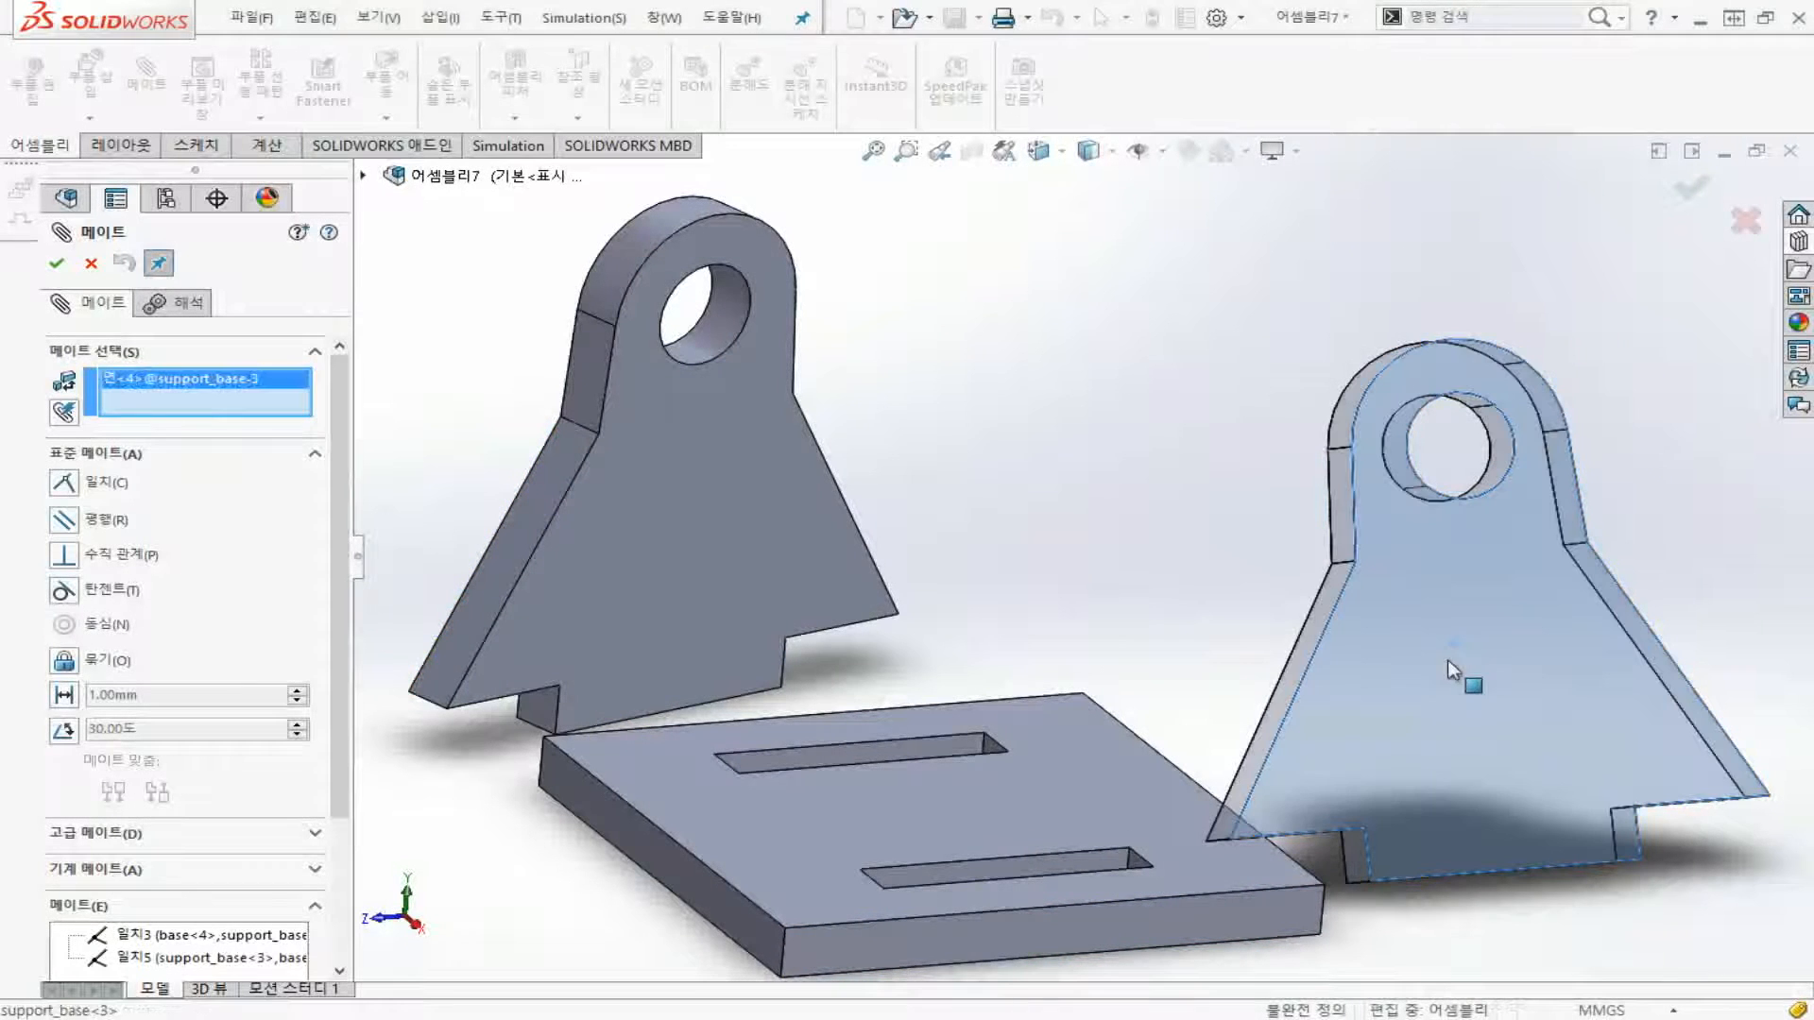
pyautogui.click(1143, 926)
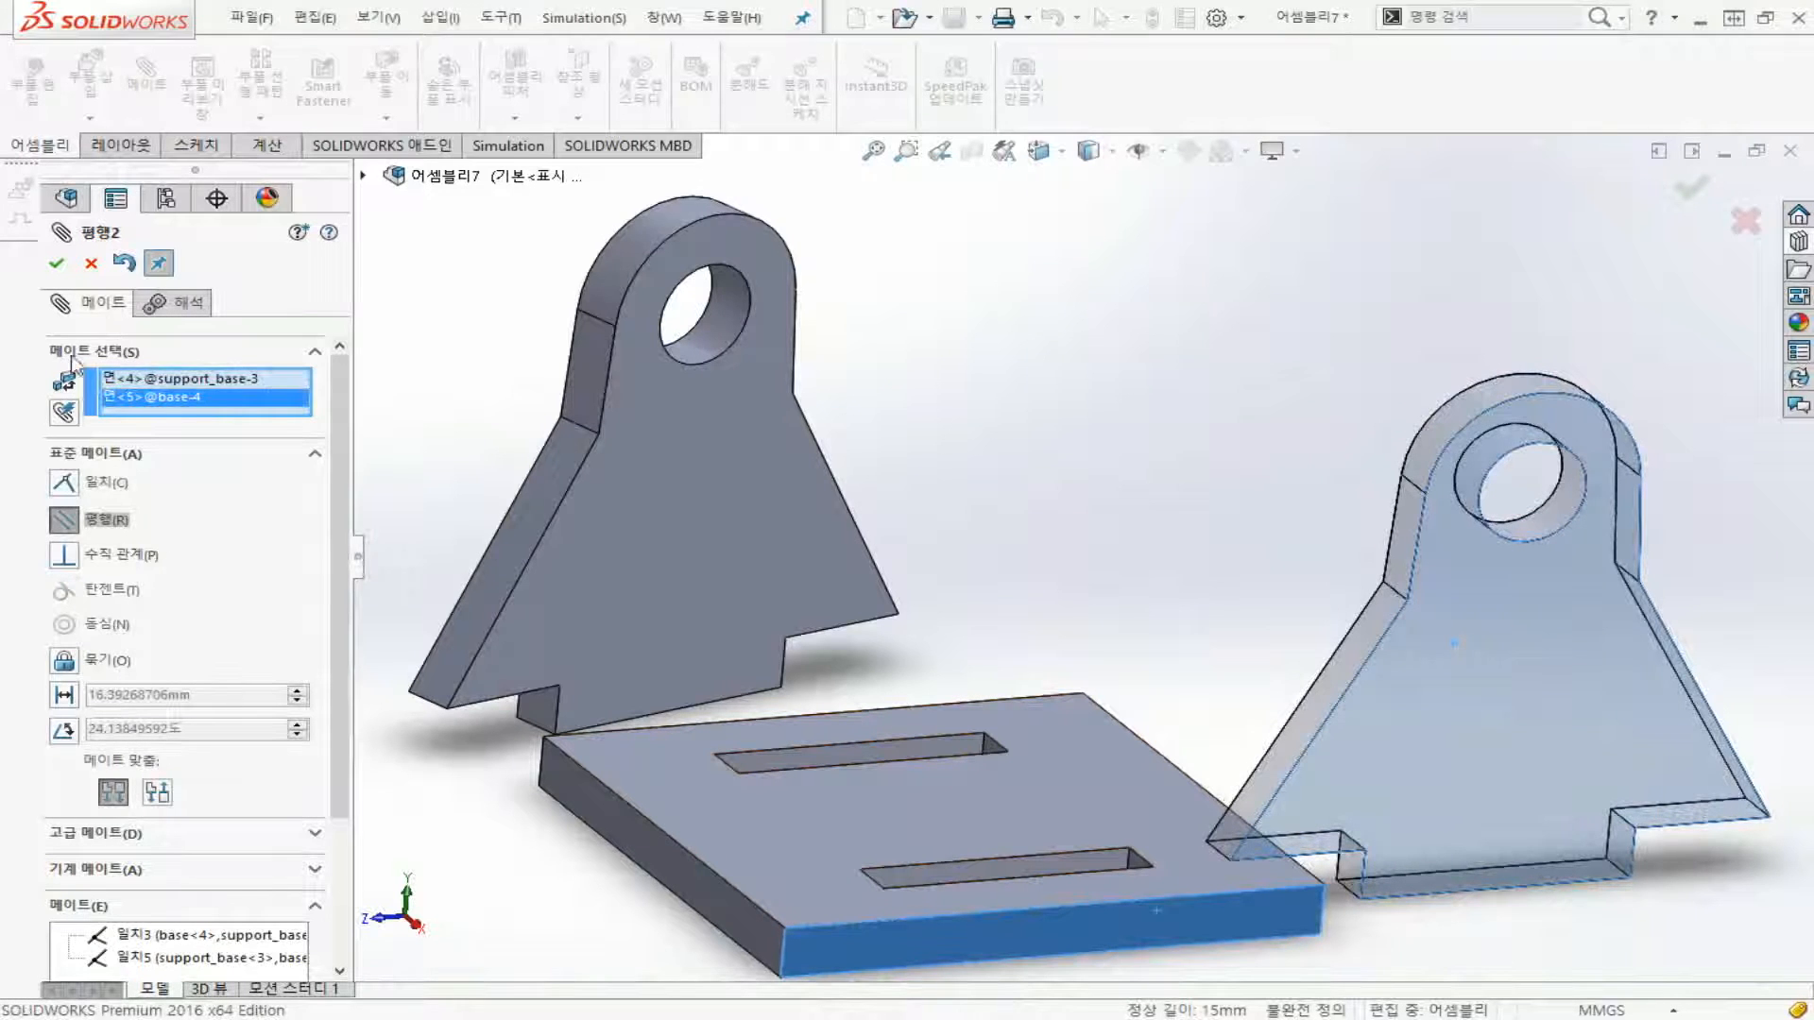
pyautogui.click(57, 263)
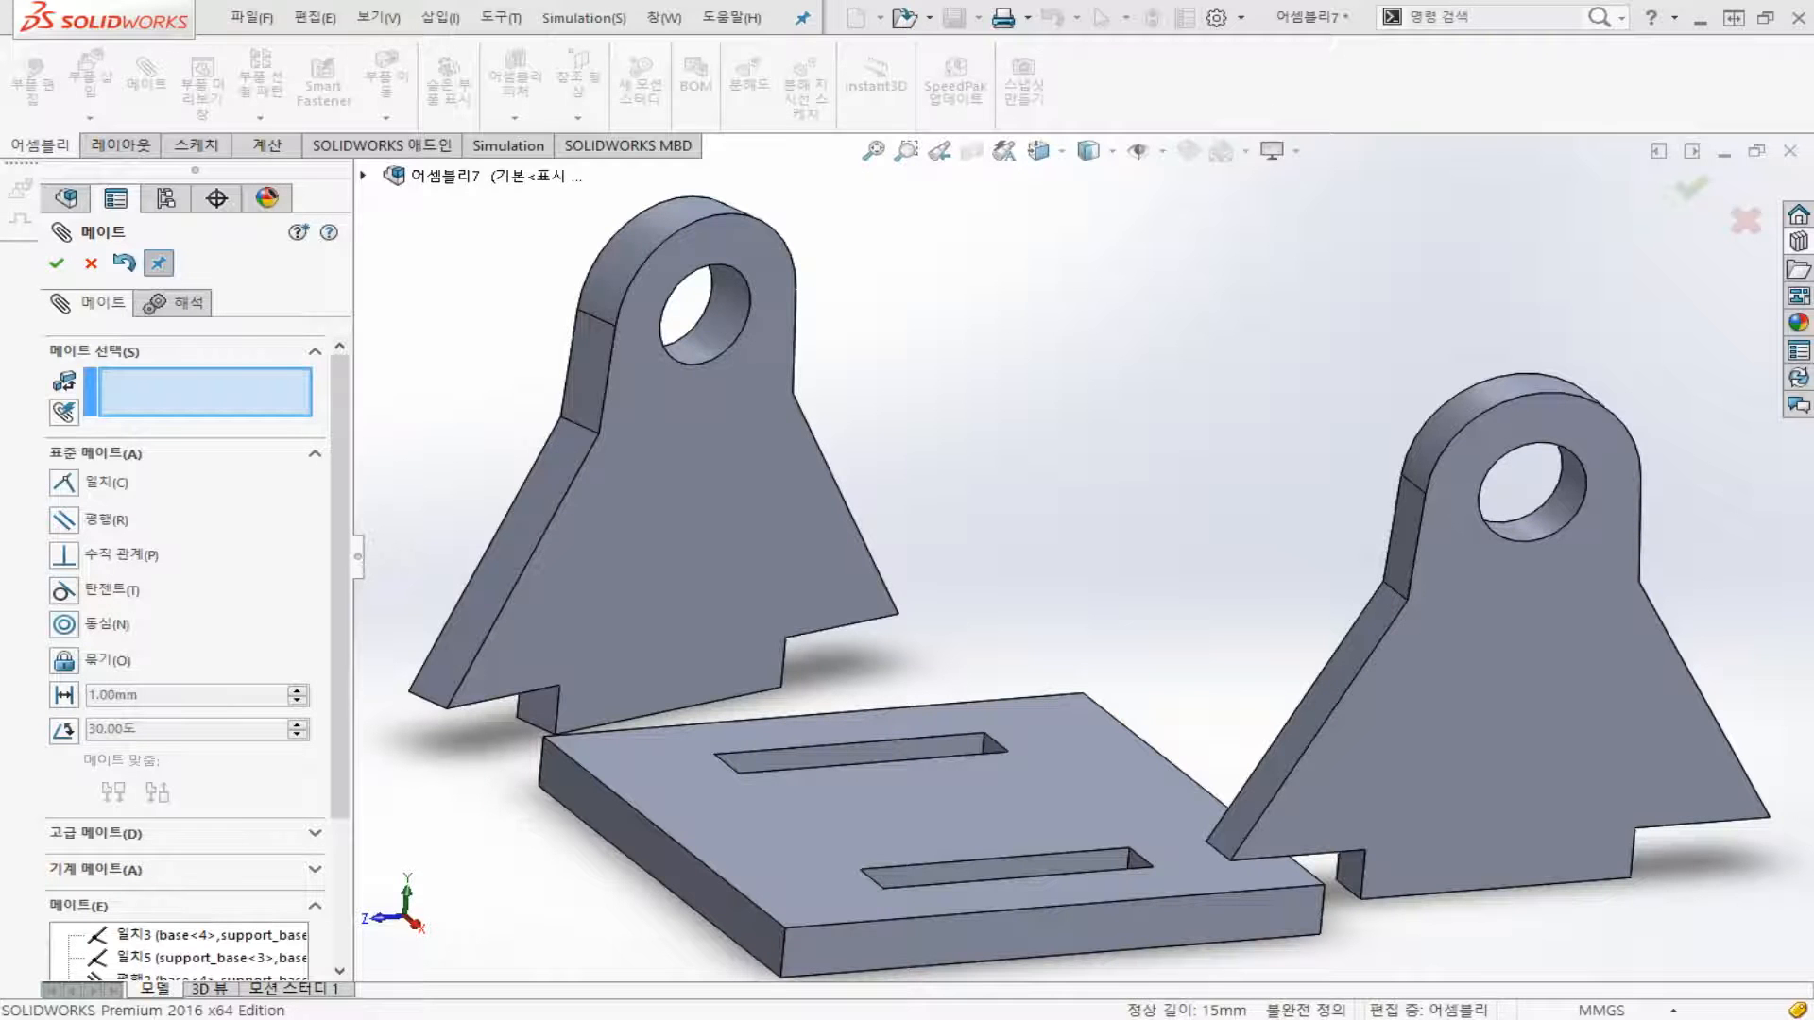
# Add a perpendicular mate between the first support_base's broad face and the base plate side face at the slot ends
pyautogui.click(851, 515)
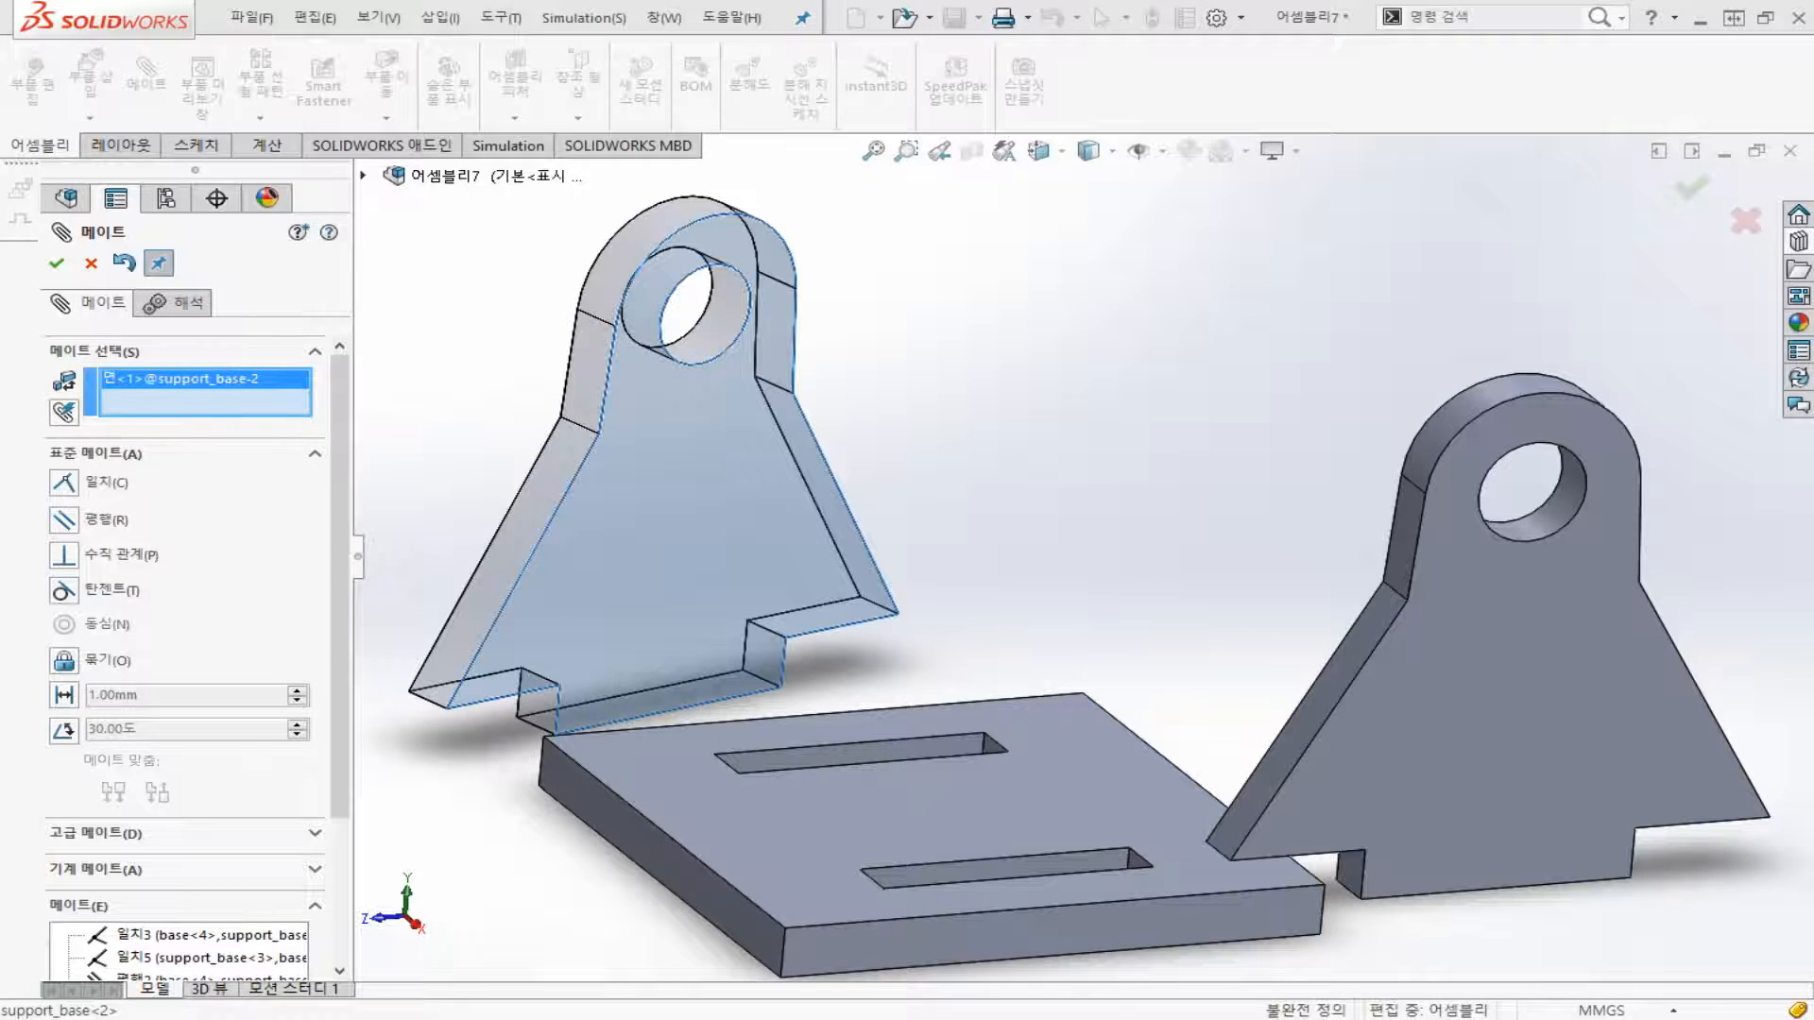
pyautogui.press('Escape')
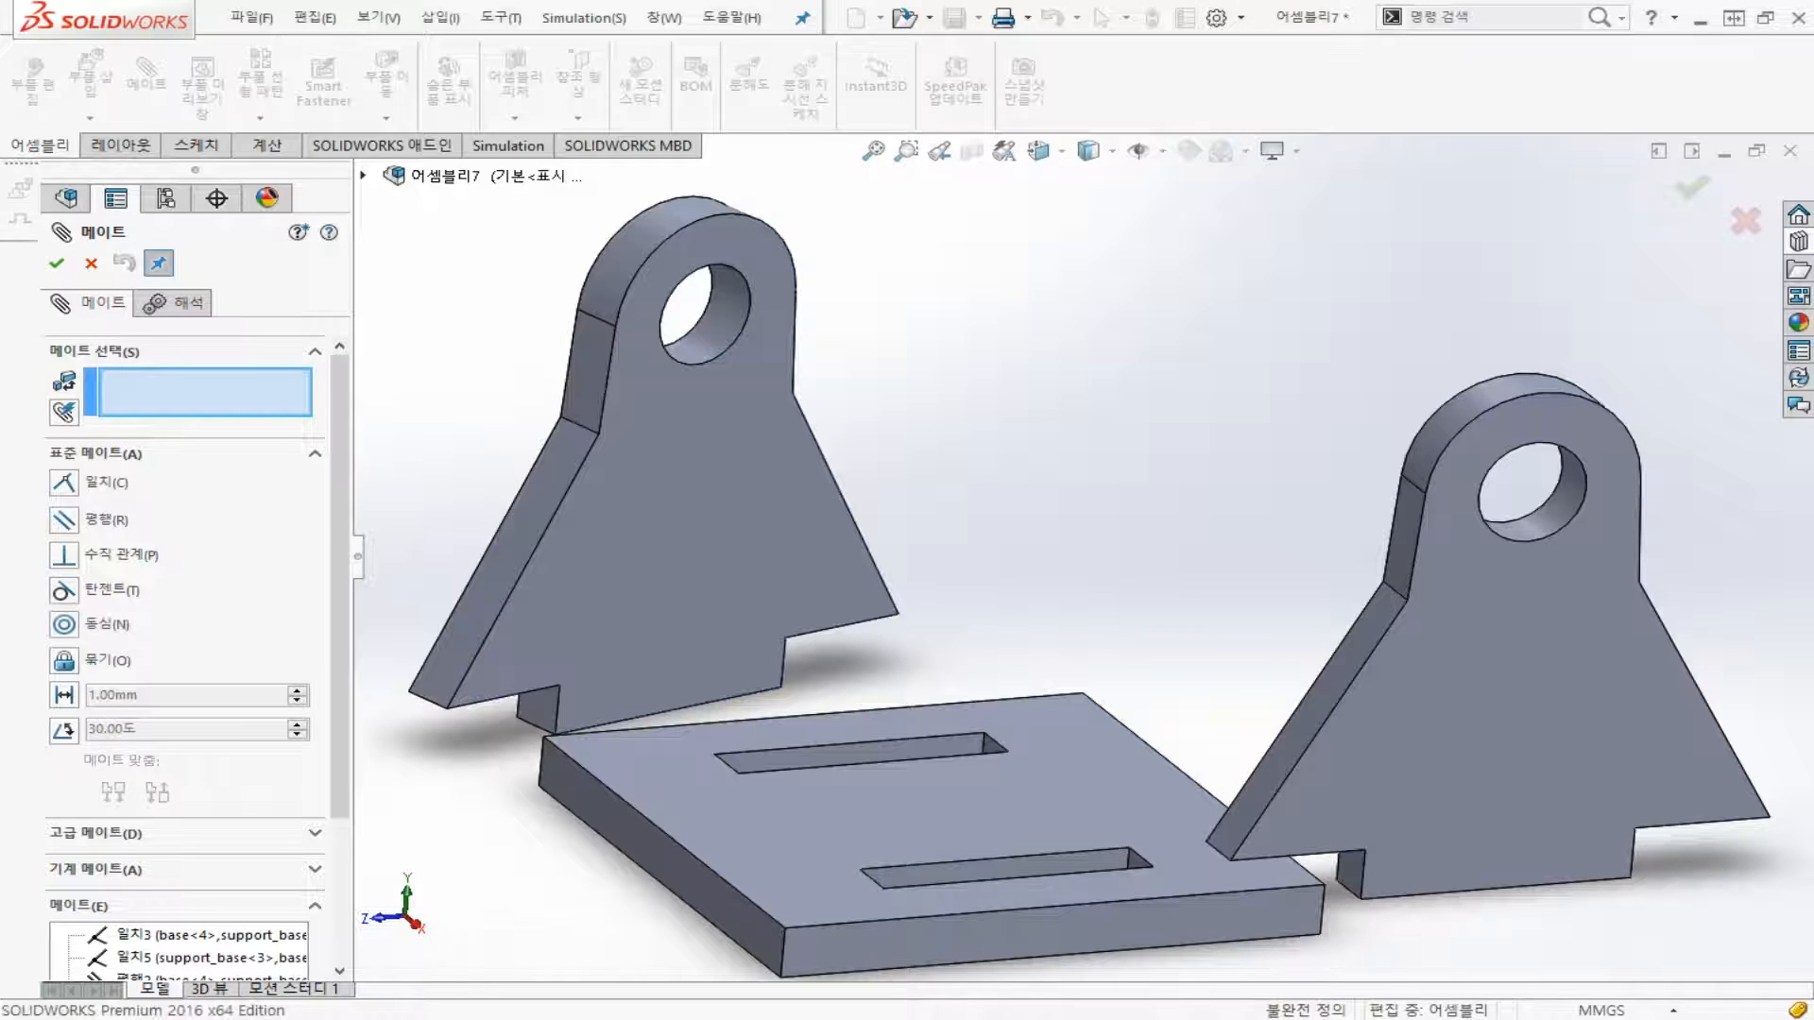
pyautogui.click(636, 640)
pyautogui.click(594, 814)
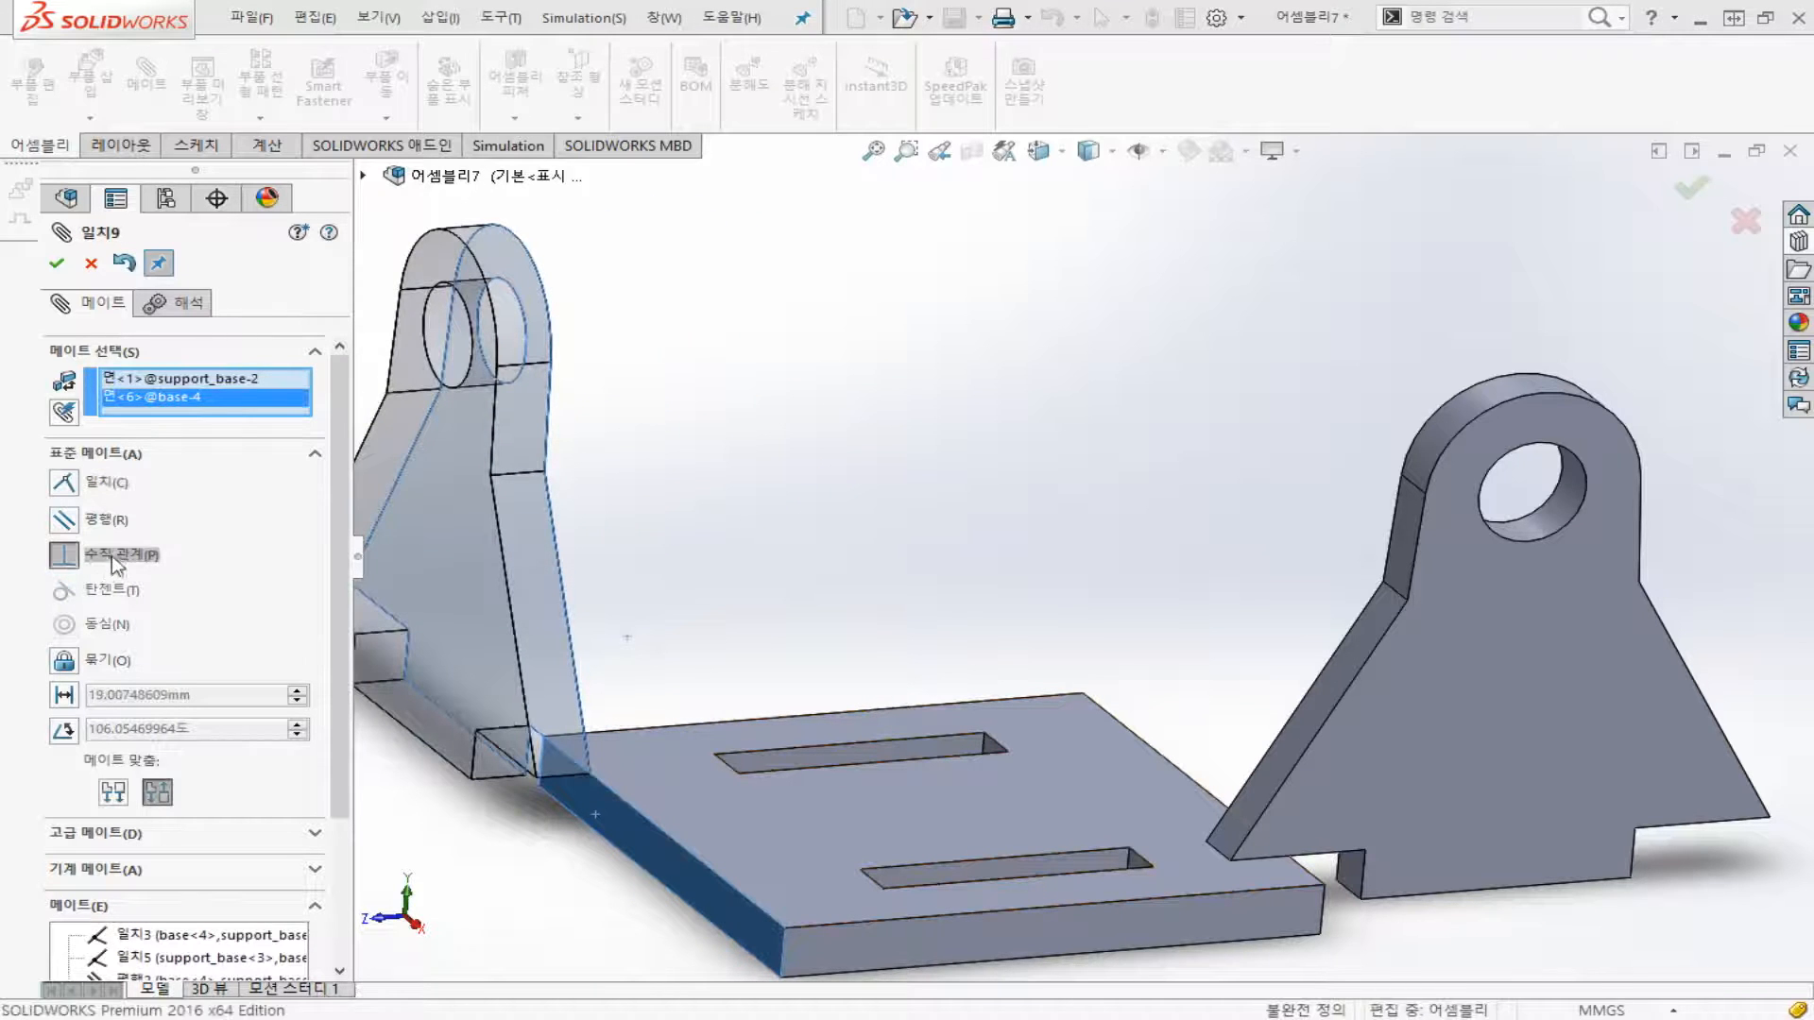
pyautogui.click(63, 555)
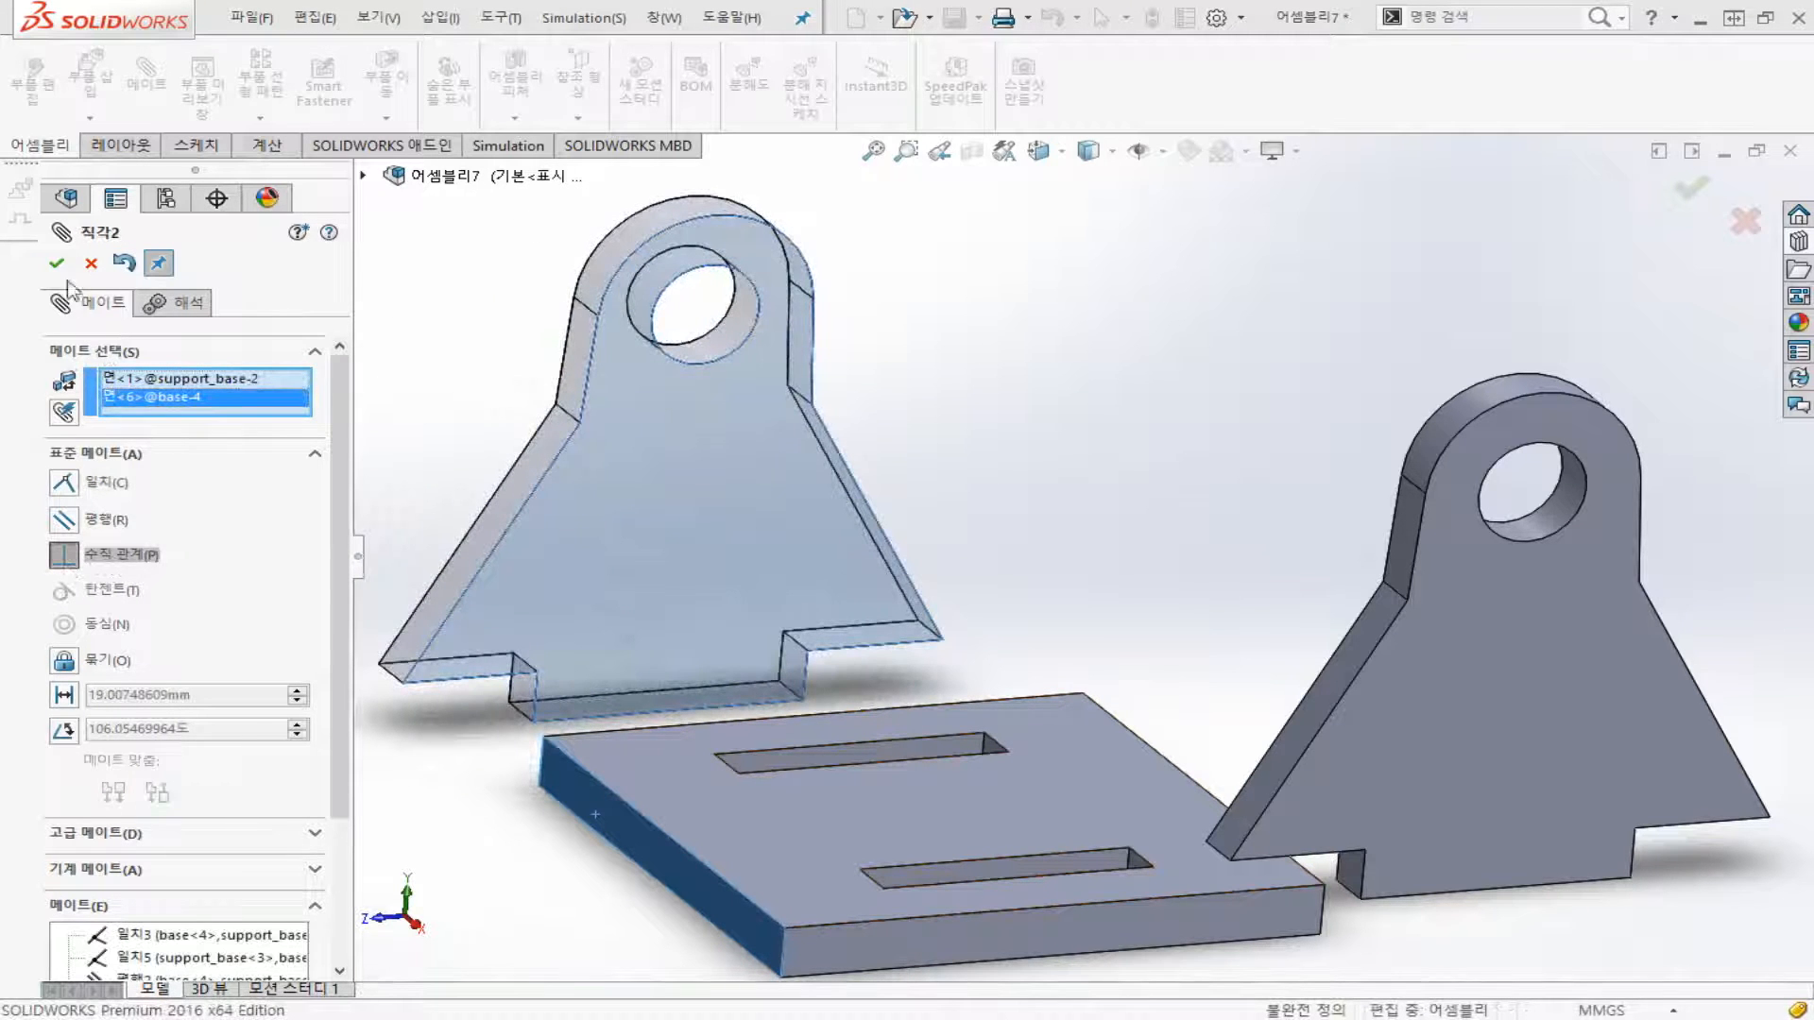
pyautogui.click(55, 263)
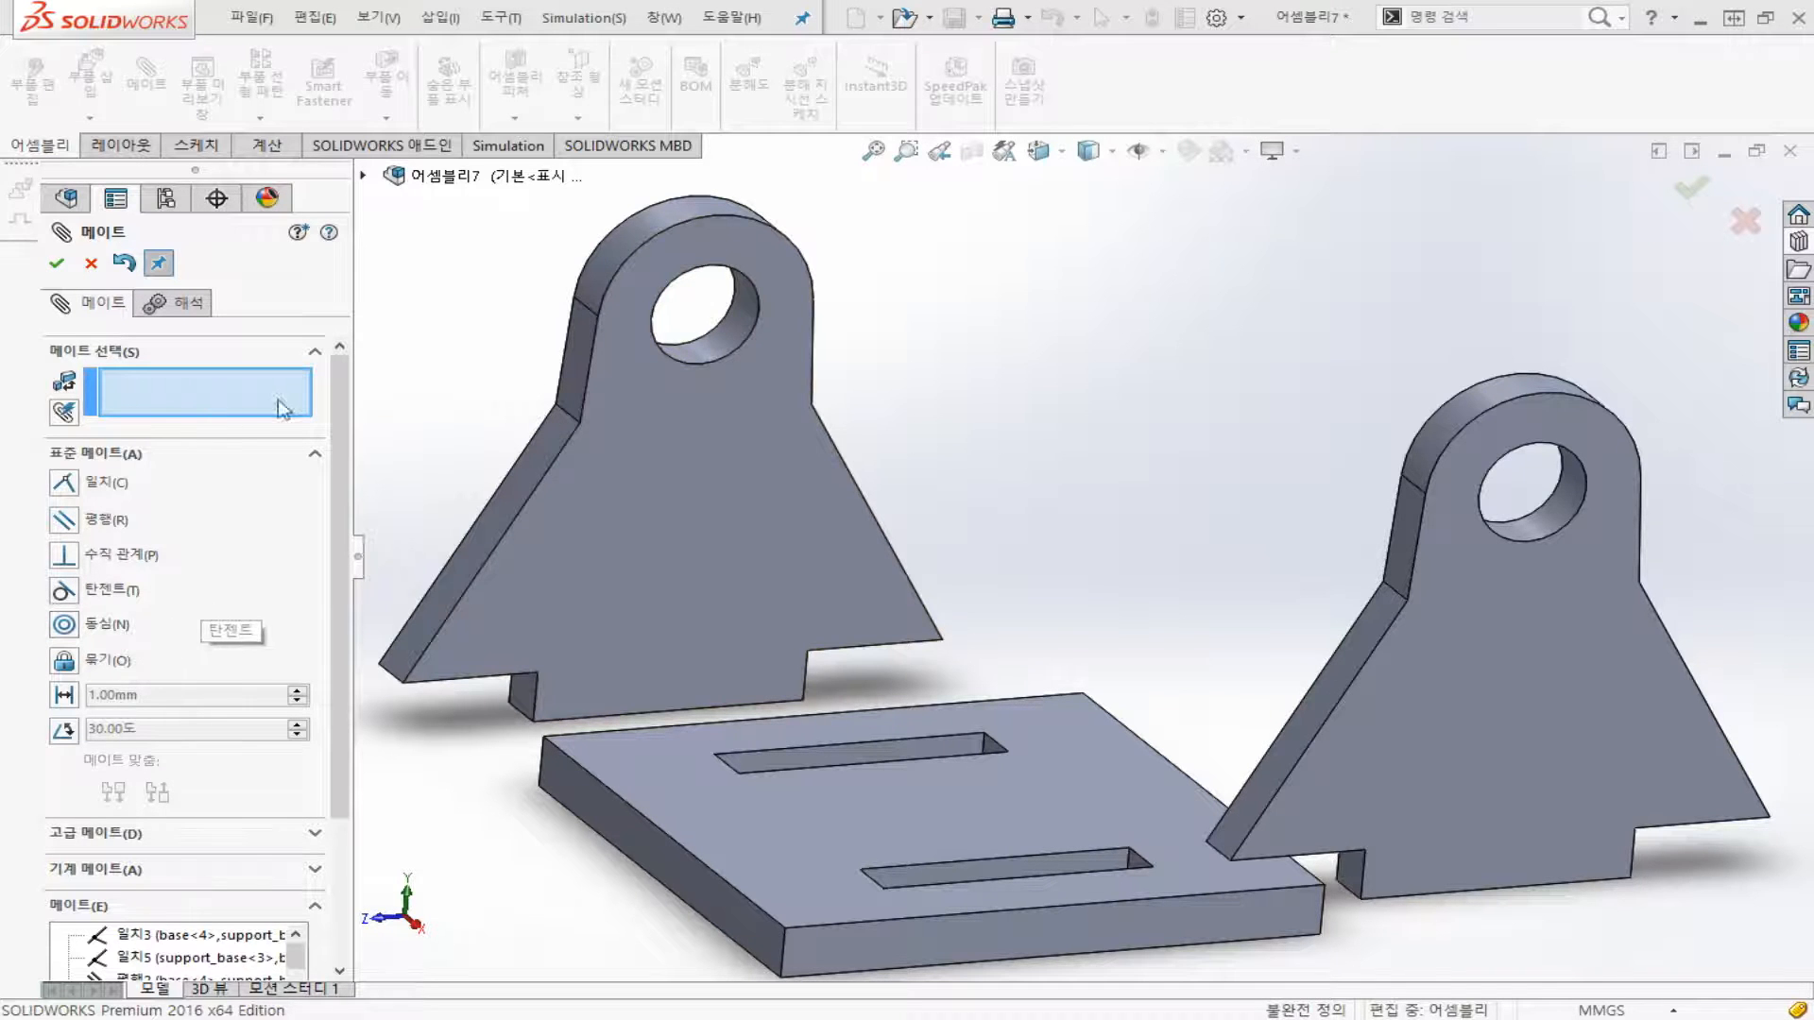
# Add a concentric mate between the hole faces of the two support_base parts and finish mating
pyautogui.click(723, 350)
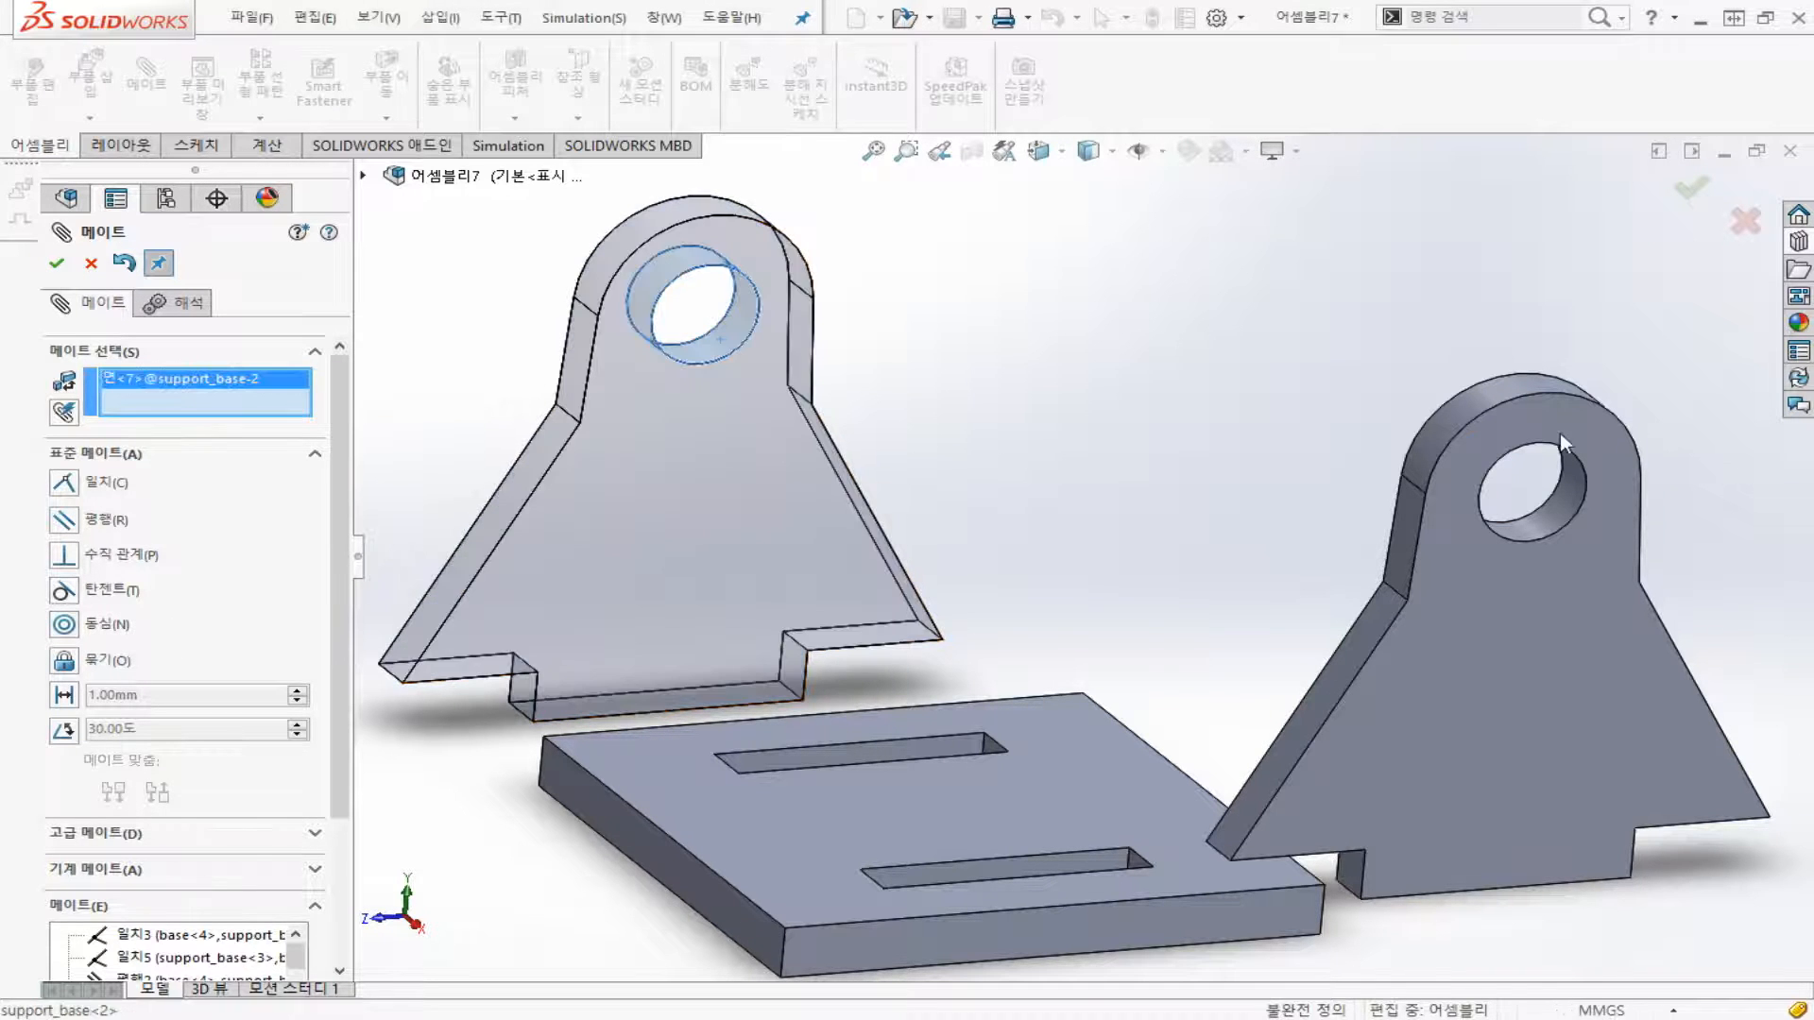
pyautogui.click(1568, 515)
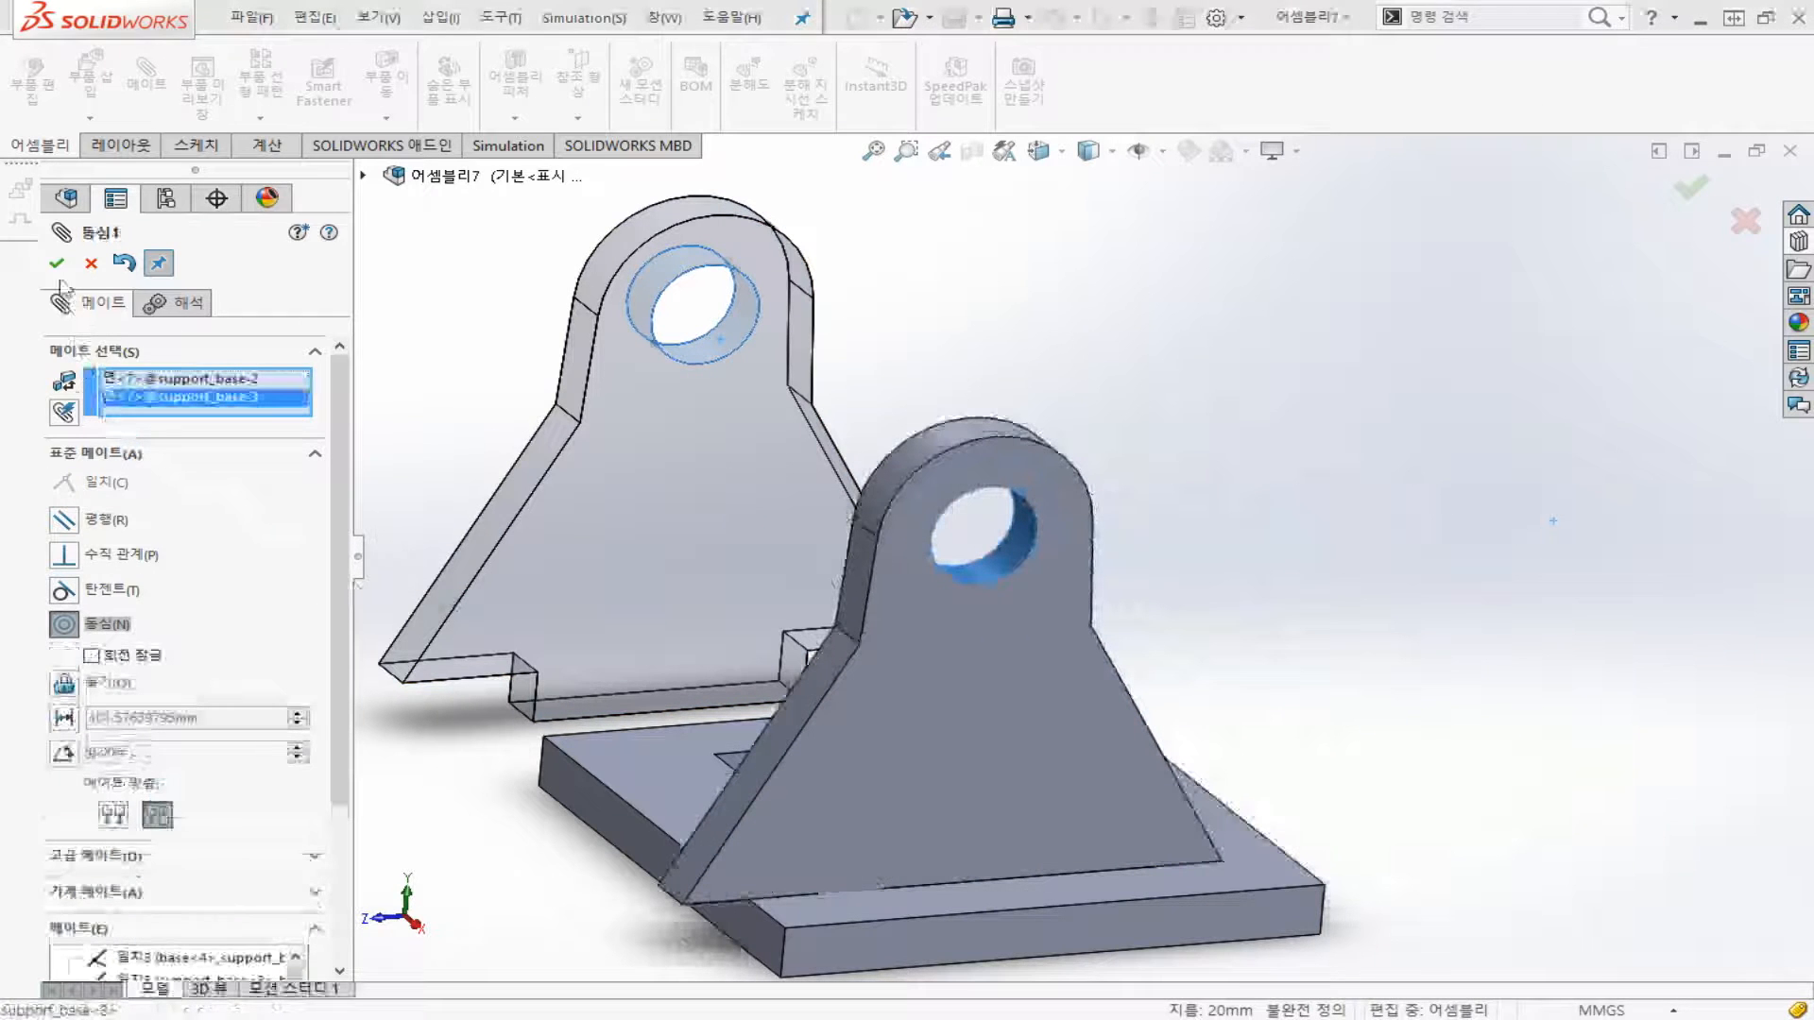
pyautogui.click(57, 265)
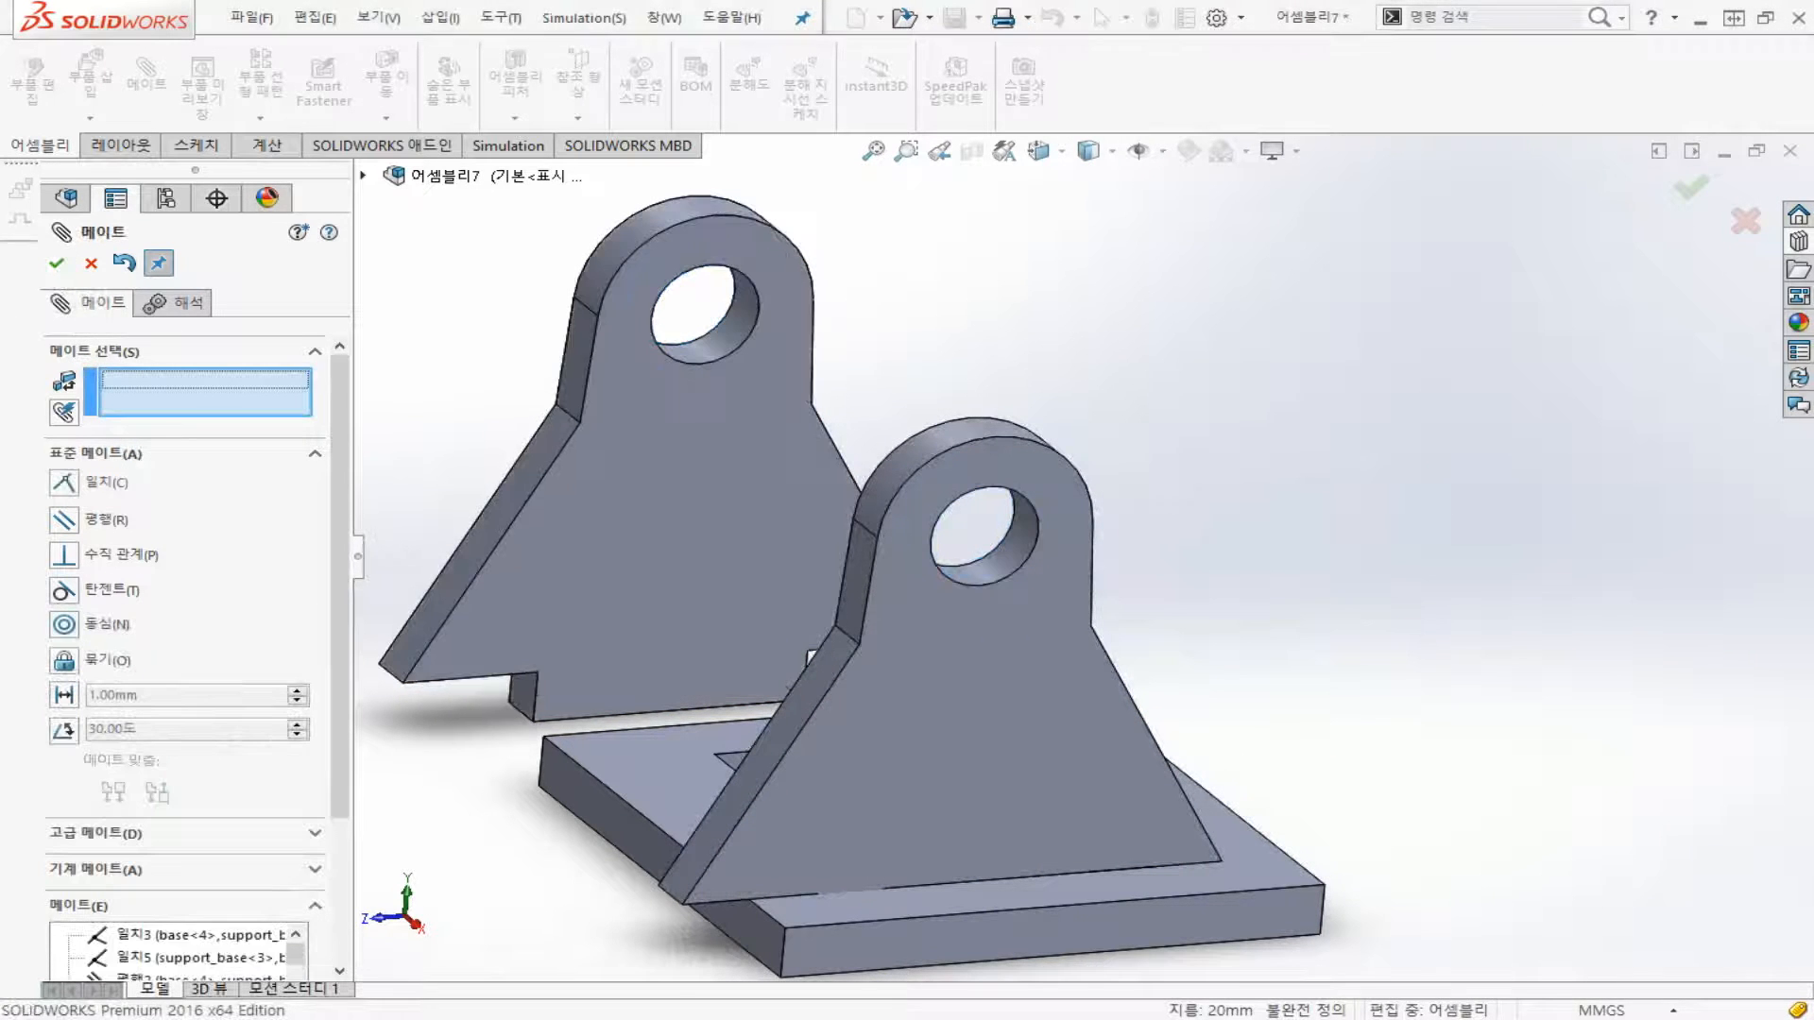
pyautogui.click(90, 264)
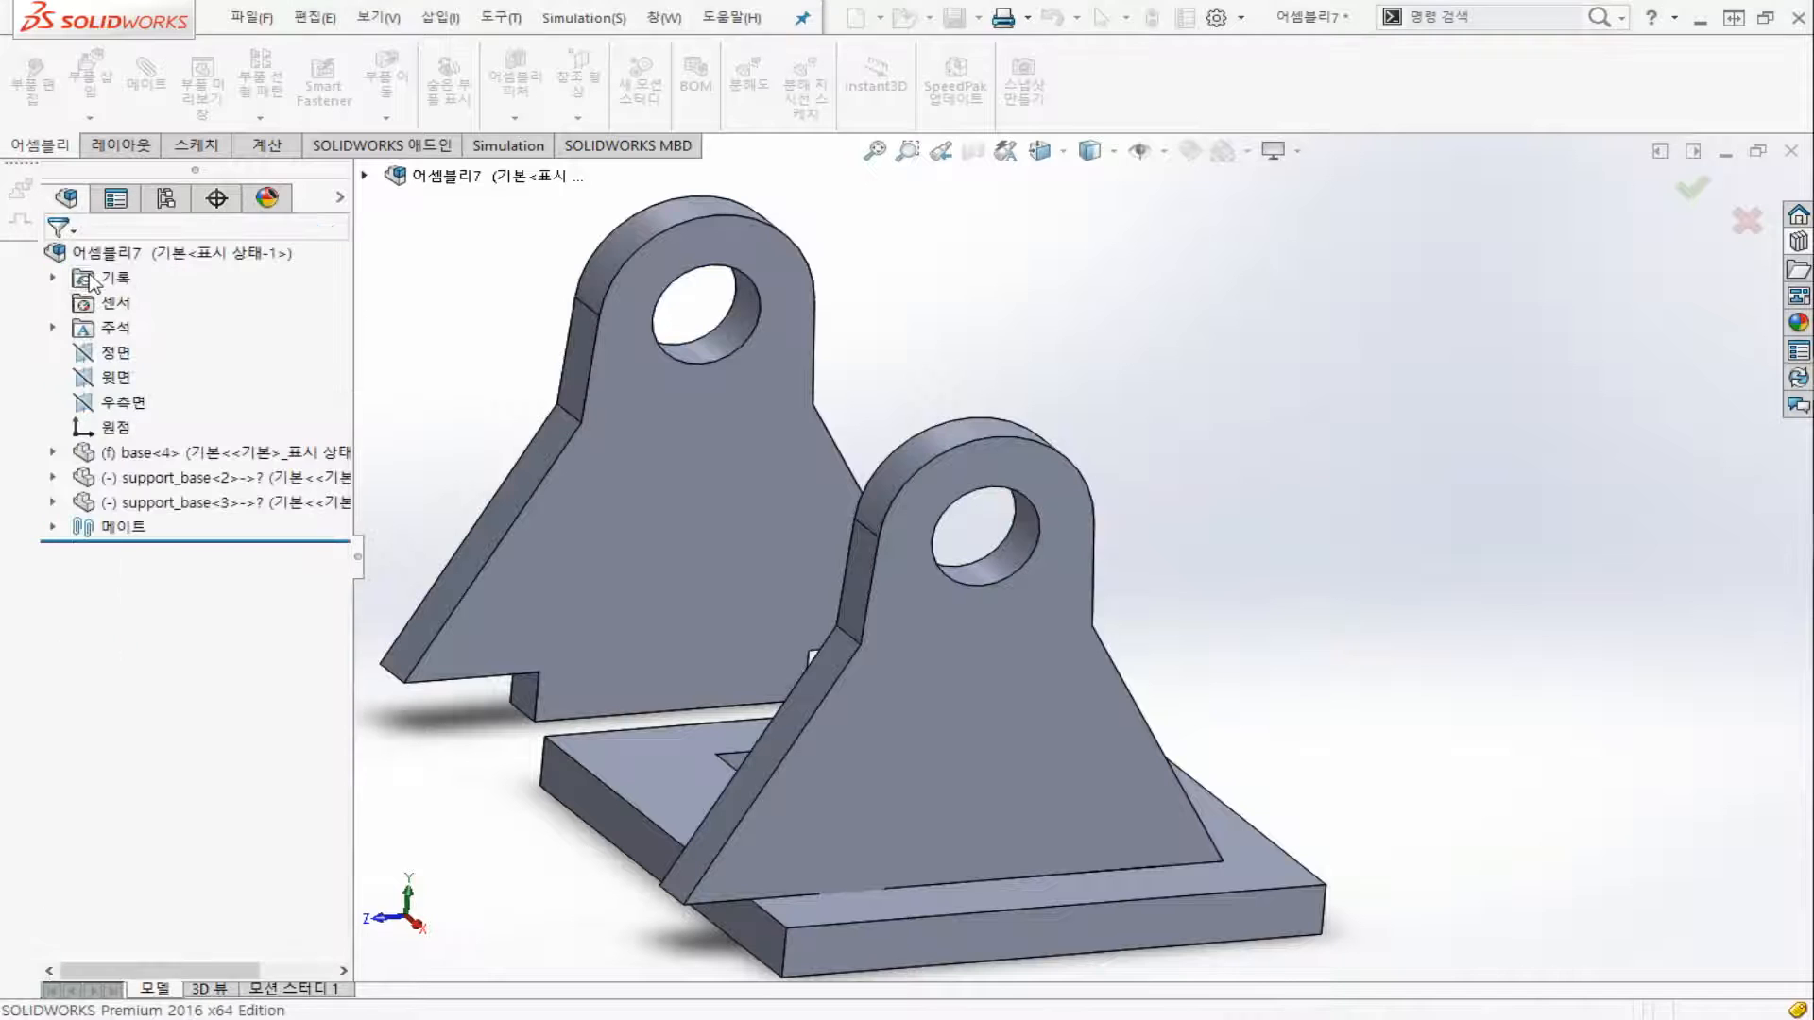
# Insert one temp part from the ex library folder above and beside the second support_base
pyautogui.click(1798, 241)
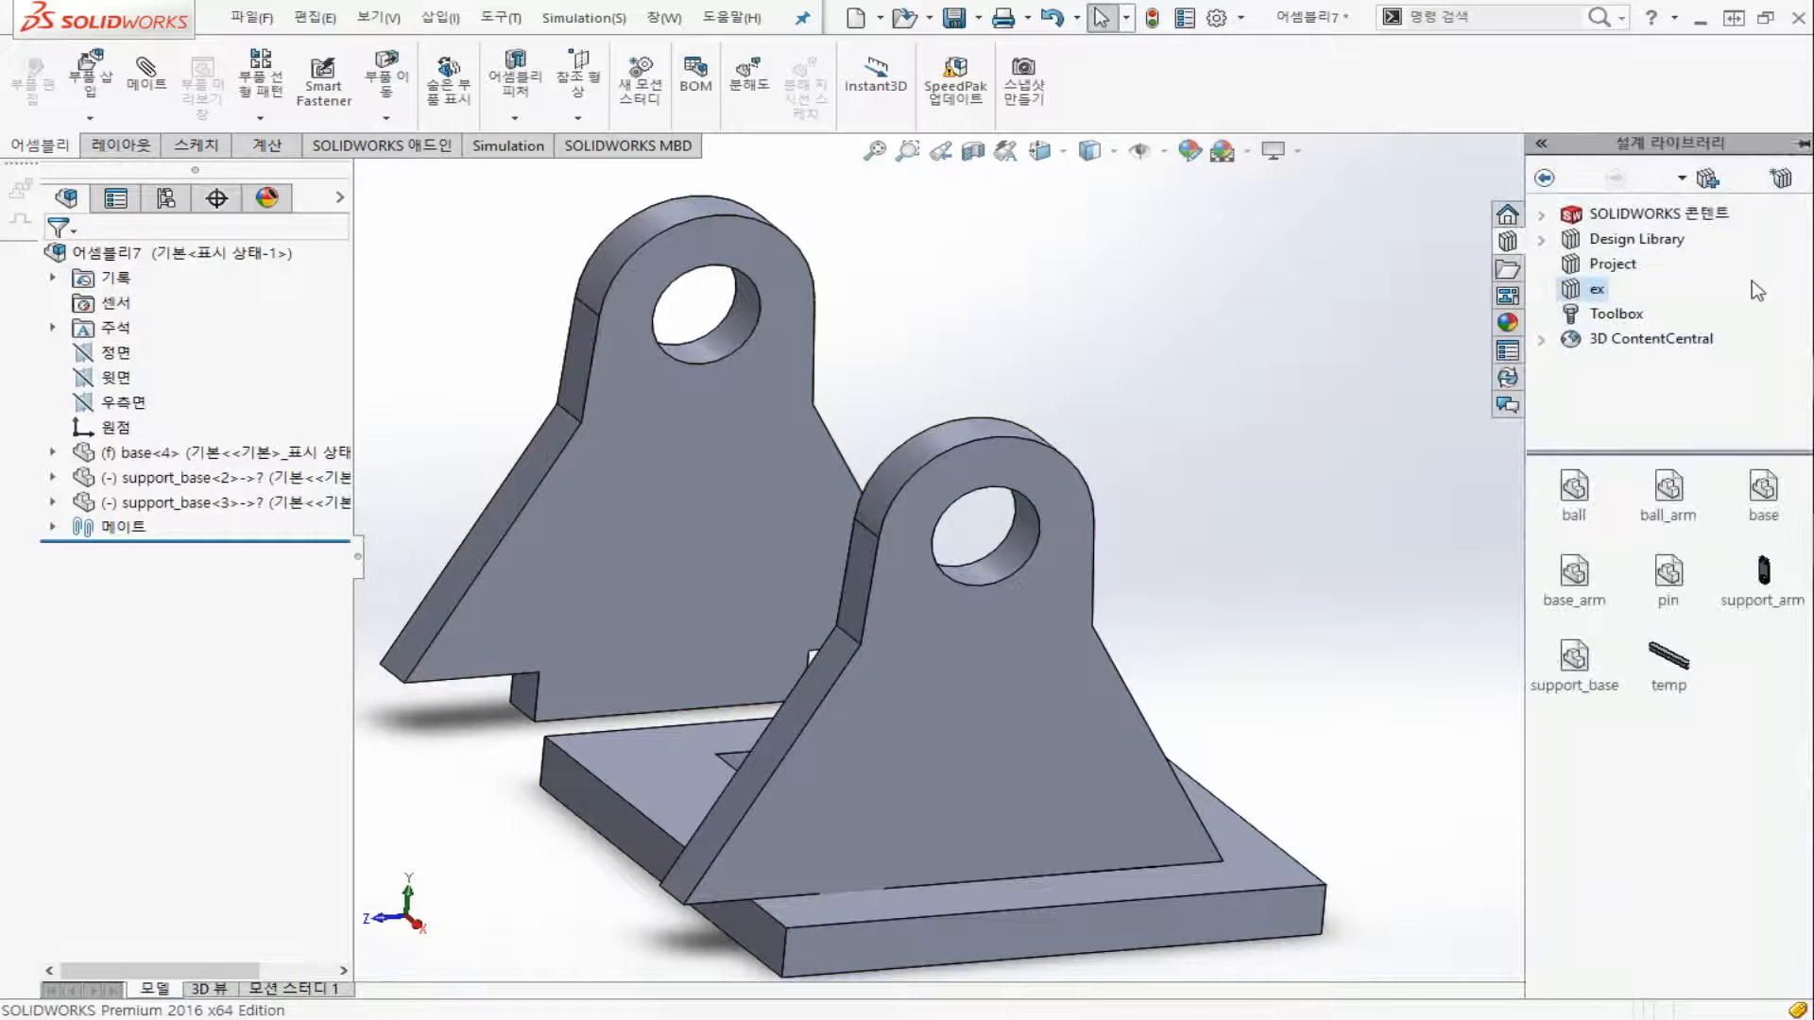
pyautogui.click(1676, 686)
pyautogui.moveTo(1676, 686); pyautogui.dragTo(1304, 452)
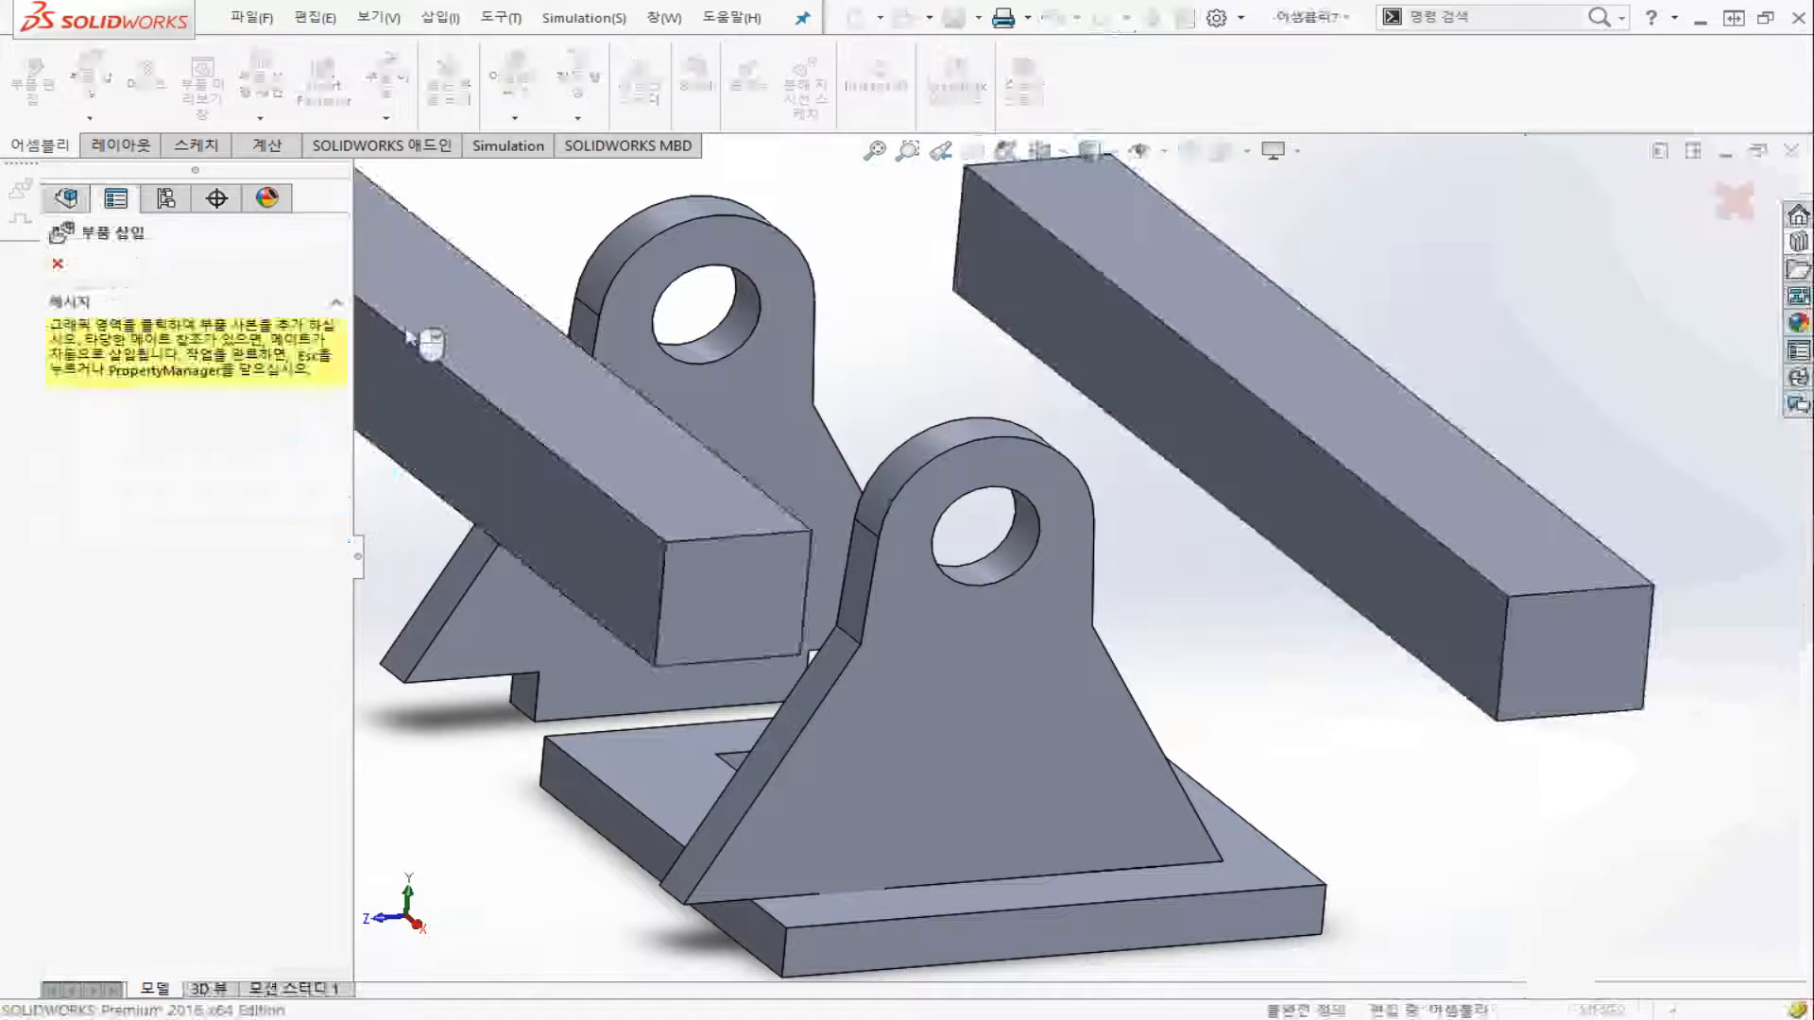
pyautogui.press('Escape')
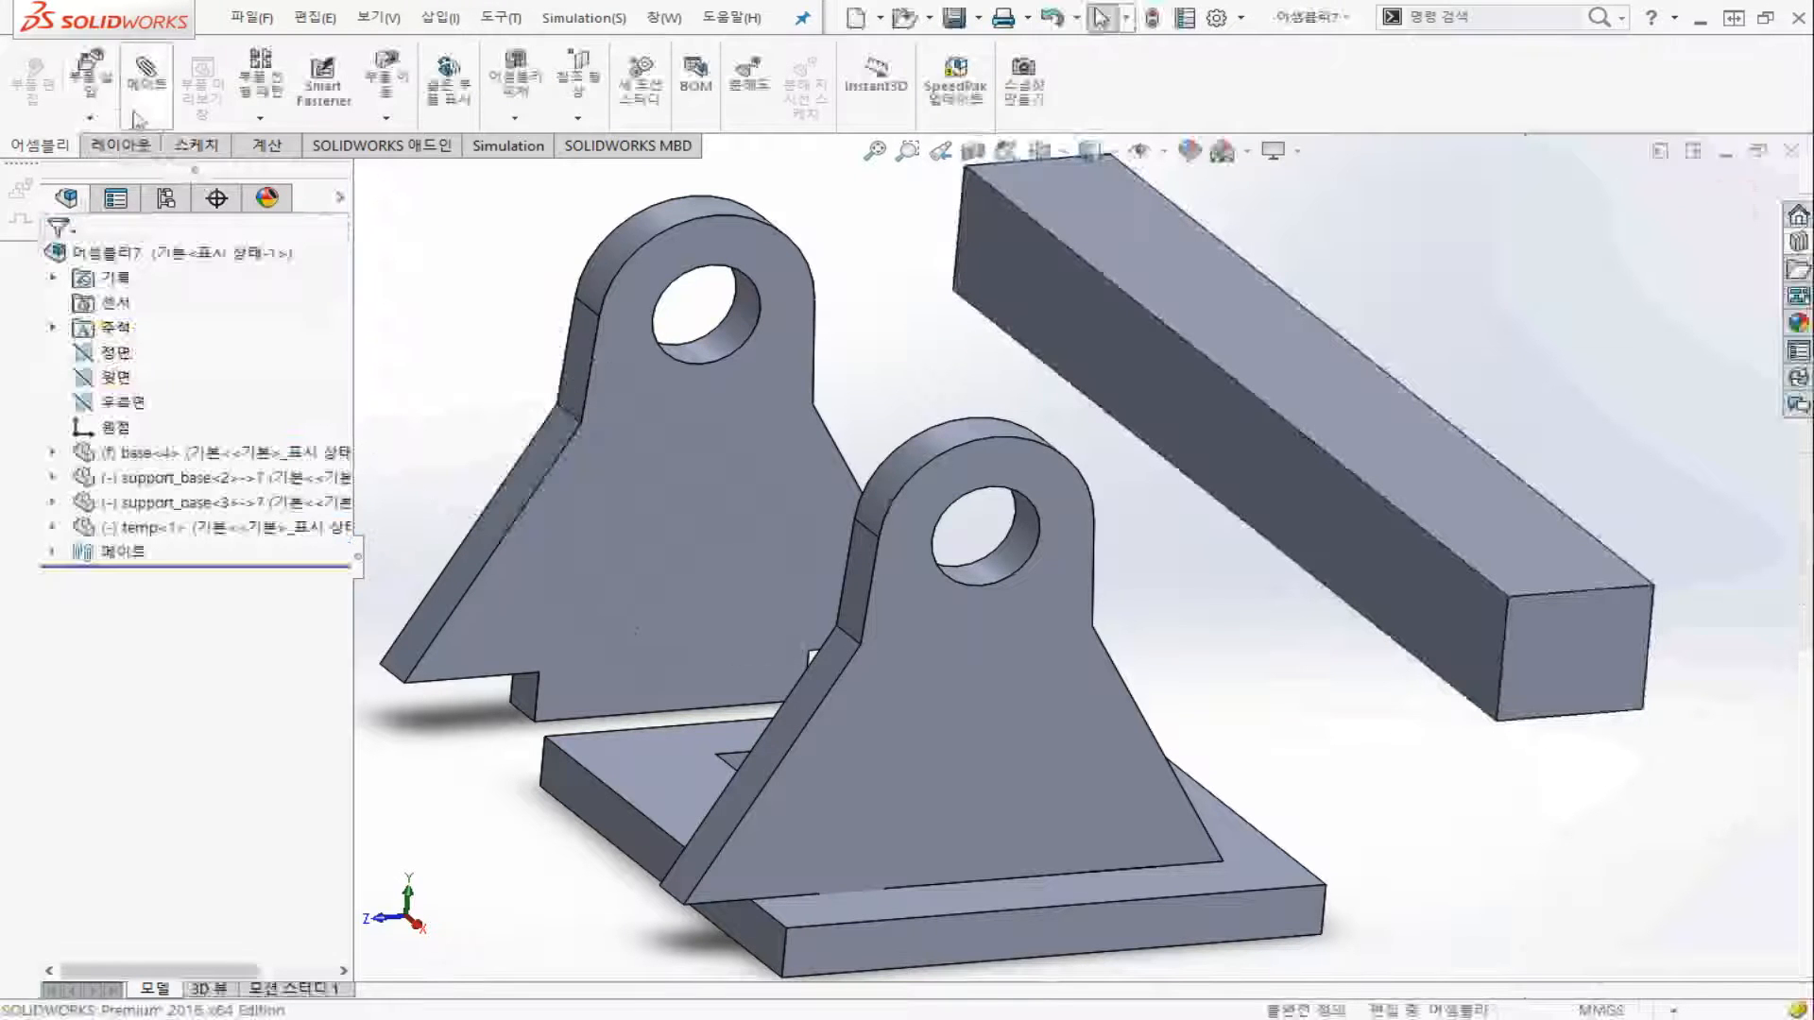
# Add a tangent mate between the second support_base's rounded top and the temp bar's long side face, and inspect the contact side-on
pyautogui.click(146, 76)
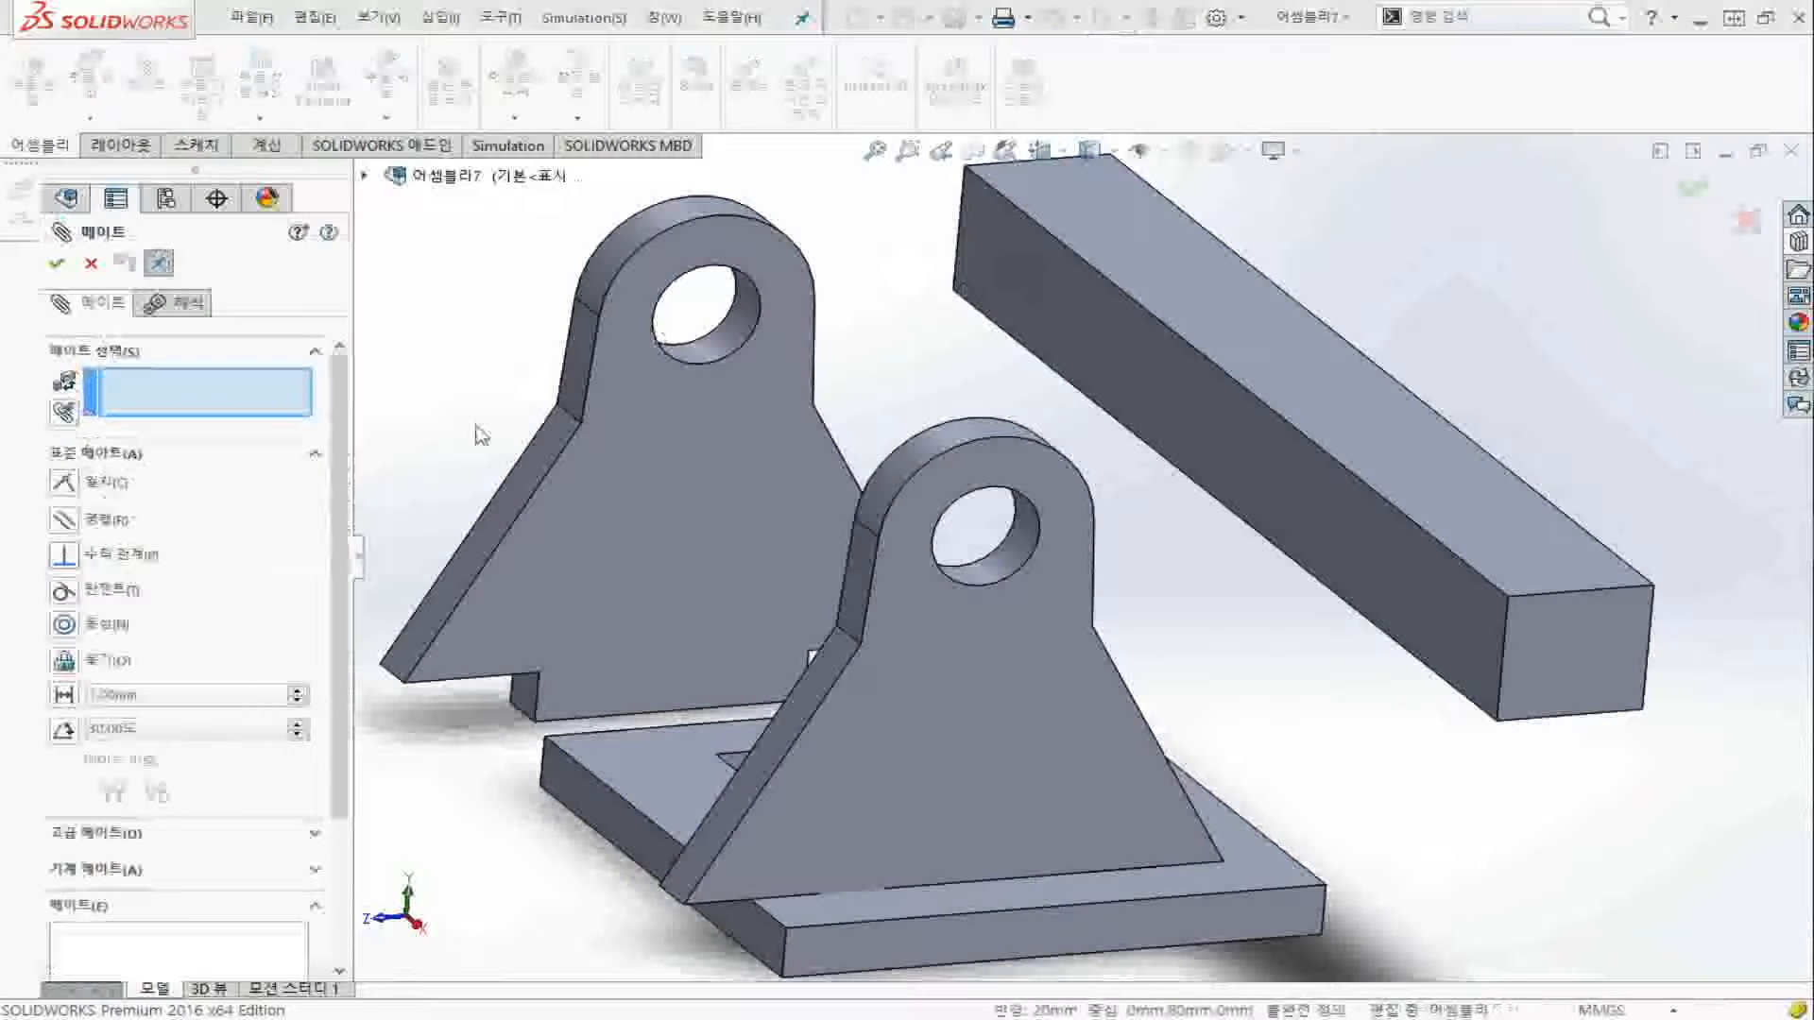
pyautogui.click(964, 434)
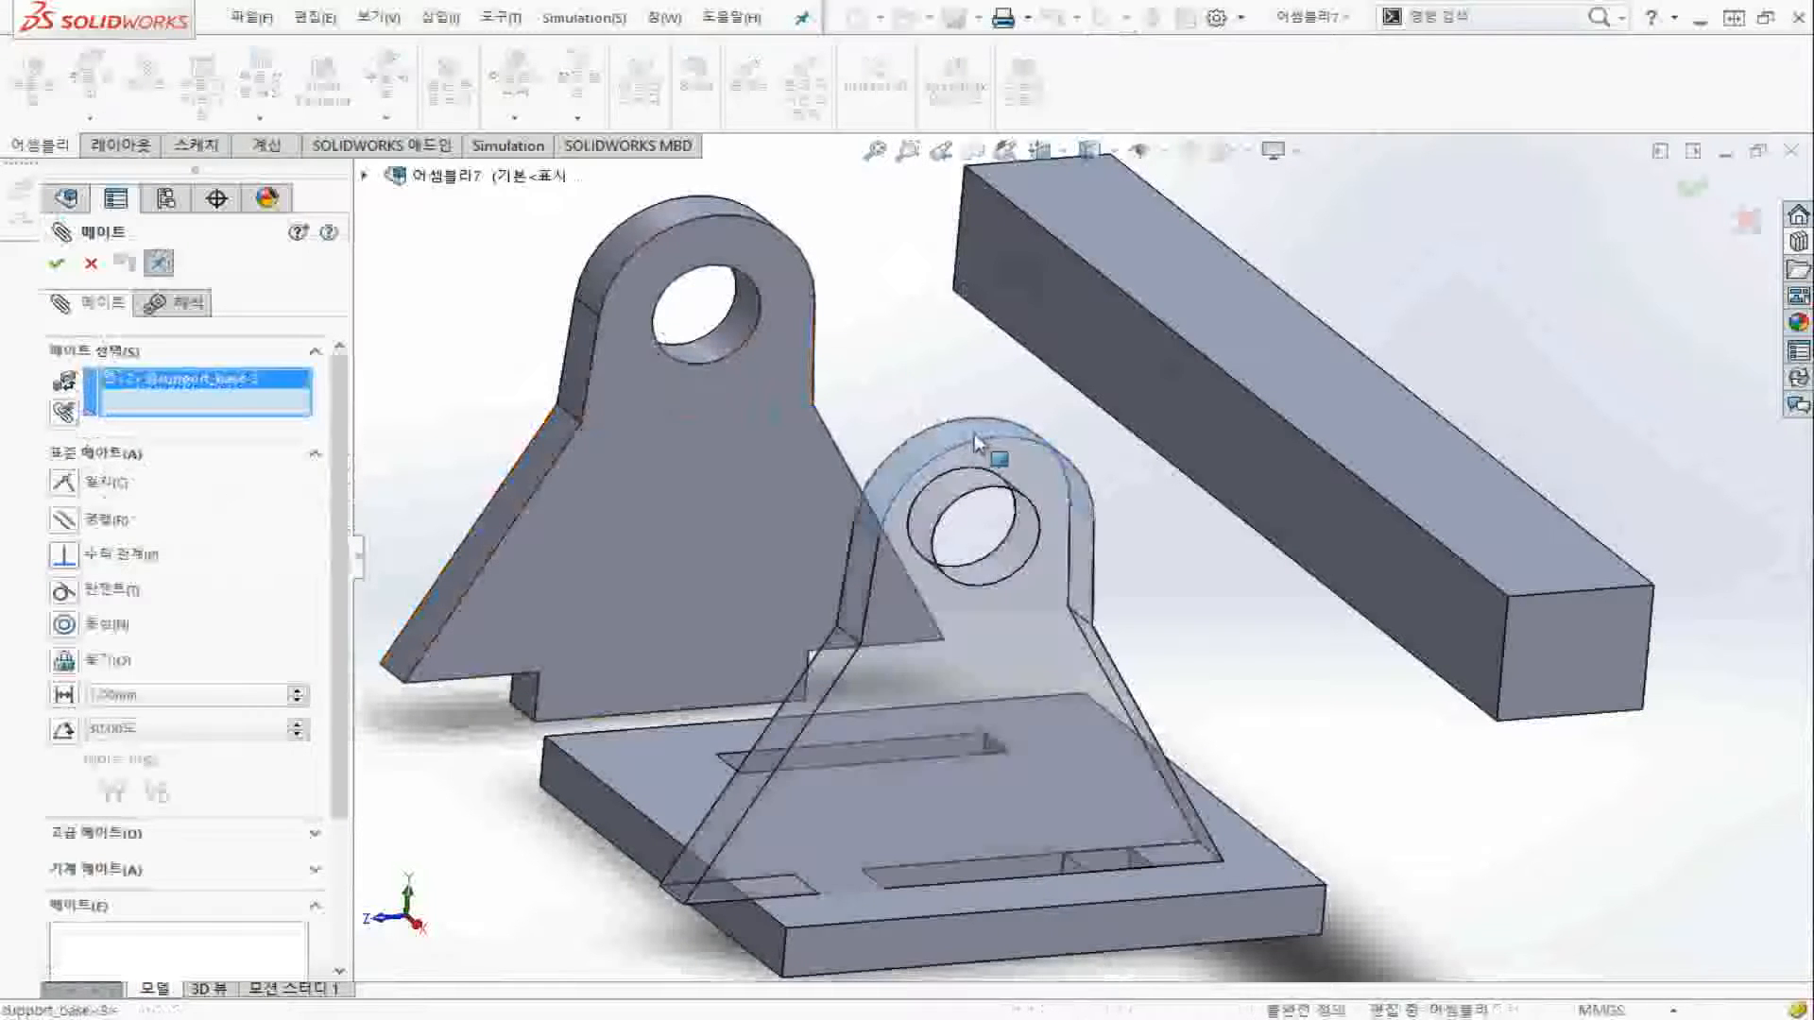
pyautogui.click(1206, 412)
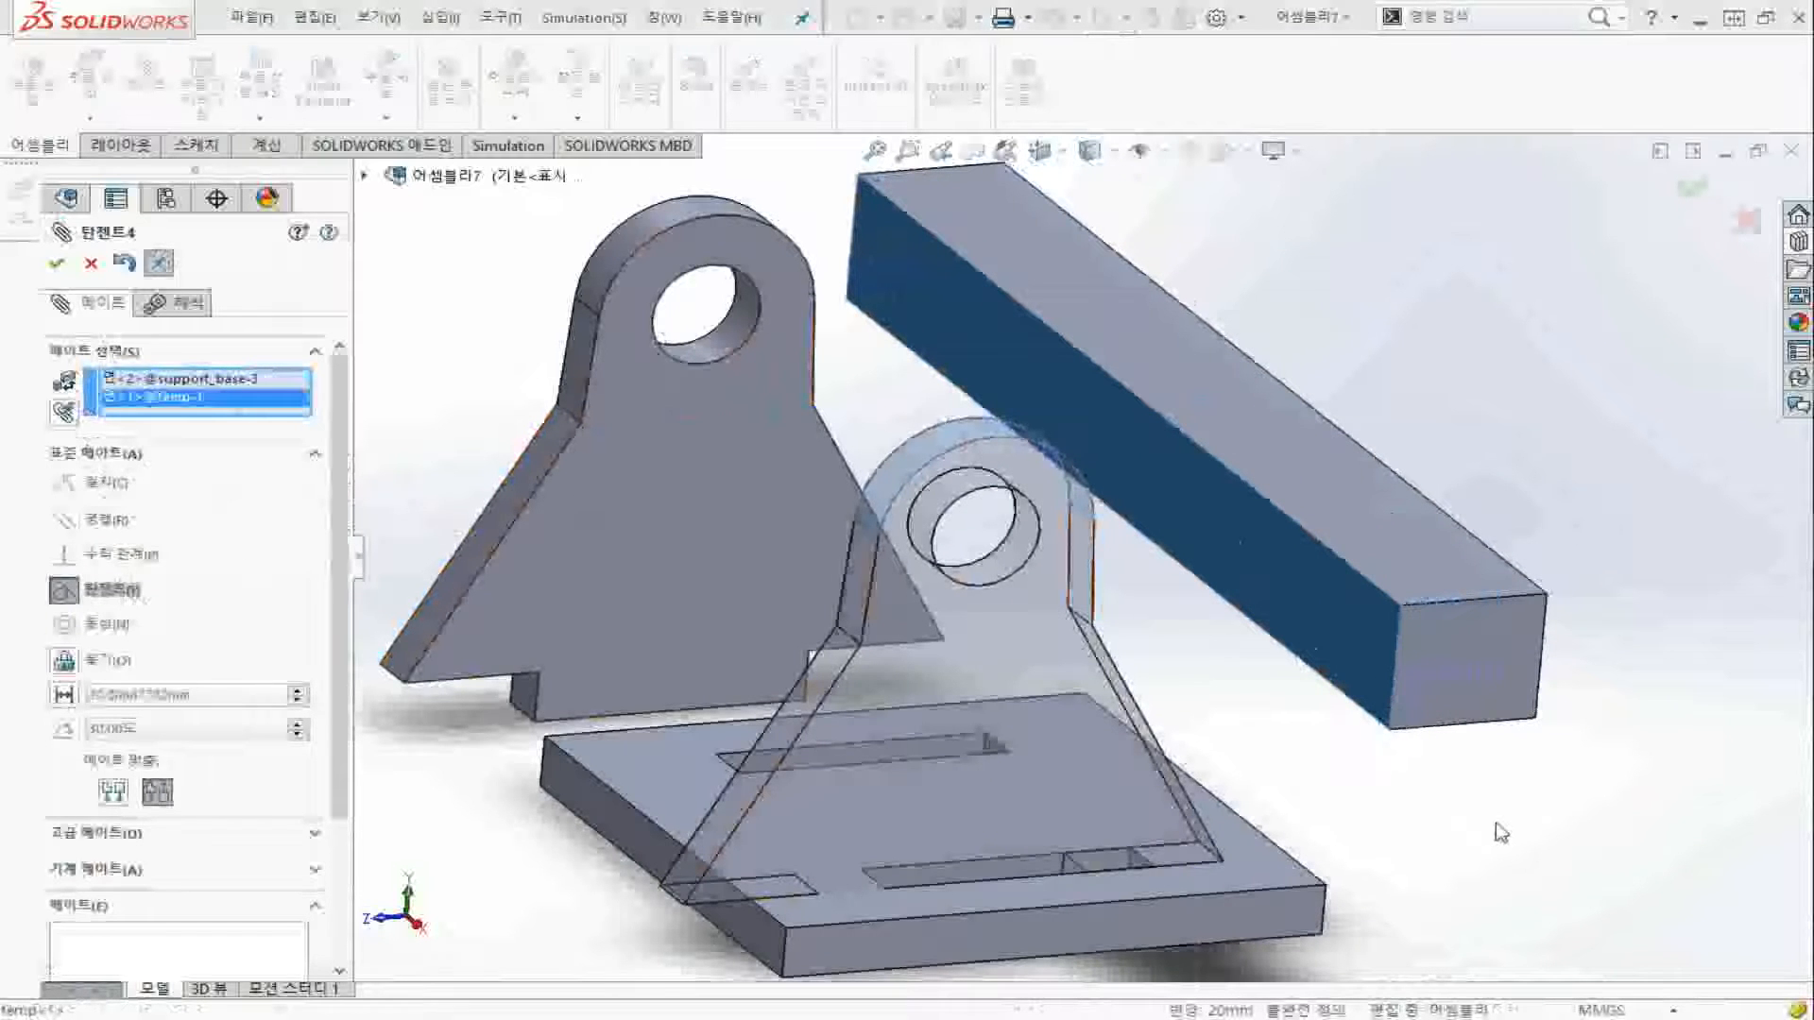
pyautogui.moveTo(1501, 833); pyautogui.dragTo(1464, 806, button='middle')
pyautogui.hotkey('ctrl', '4')
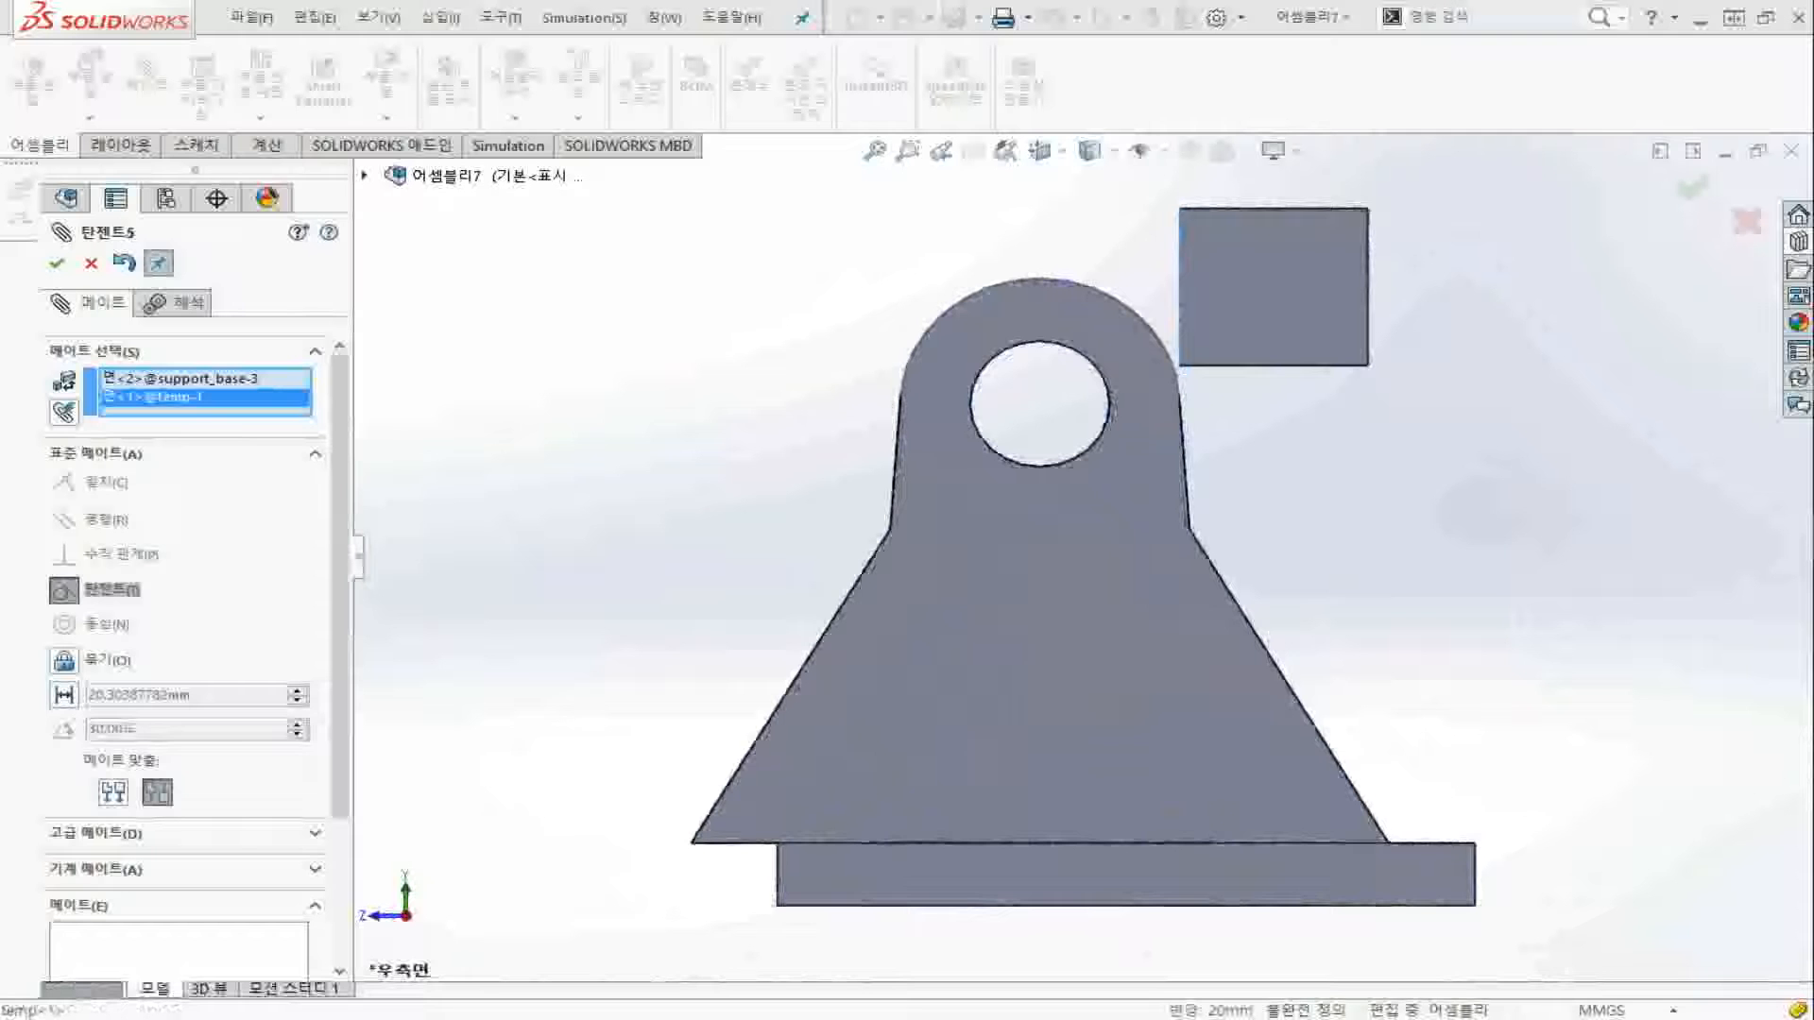
pyautogui.moveTo(1164, 591); pyautogui.dragTo(1267, 640, button='middle')
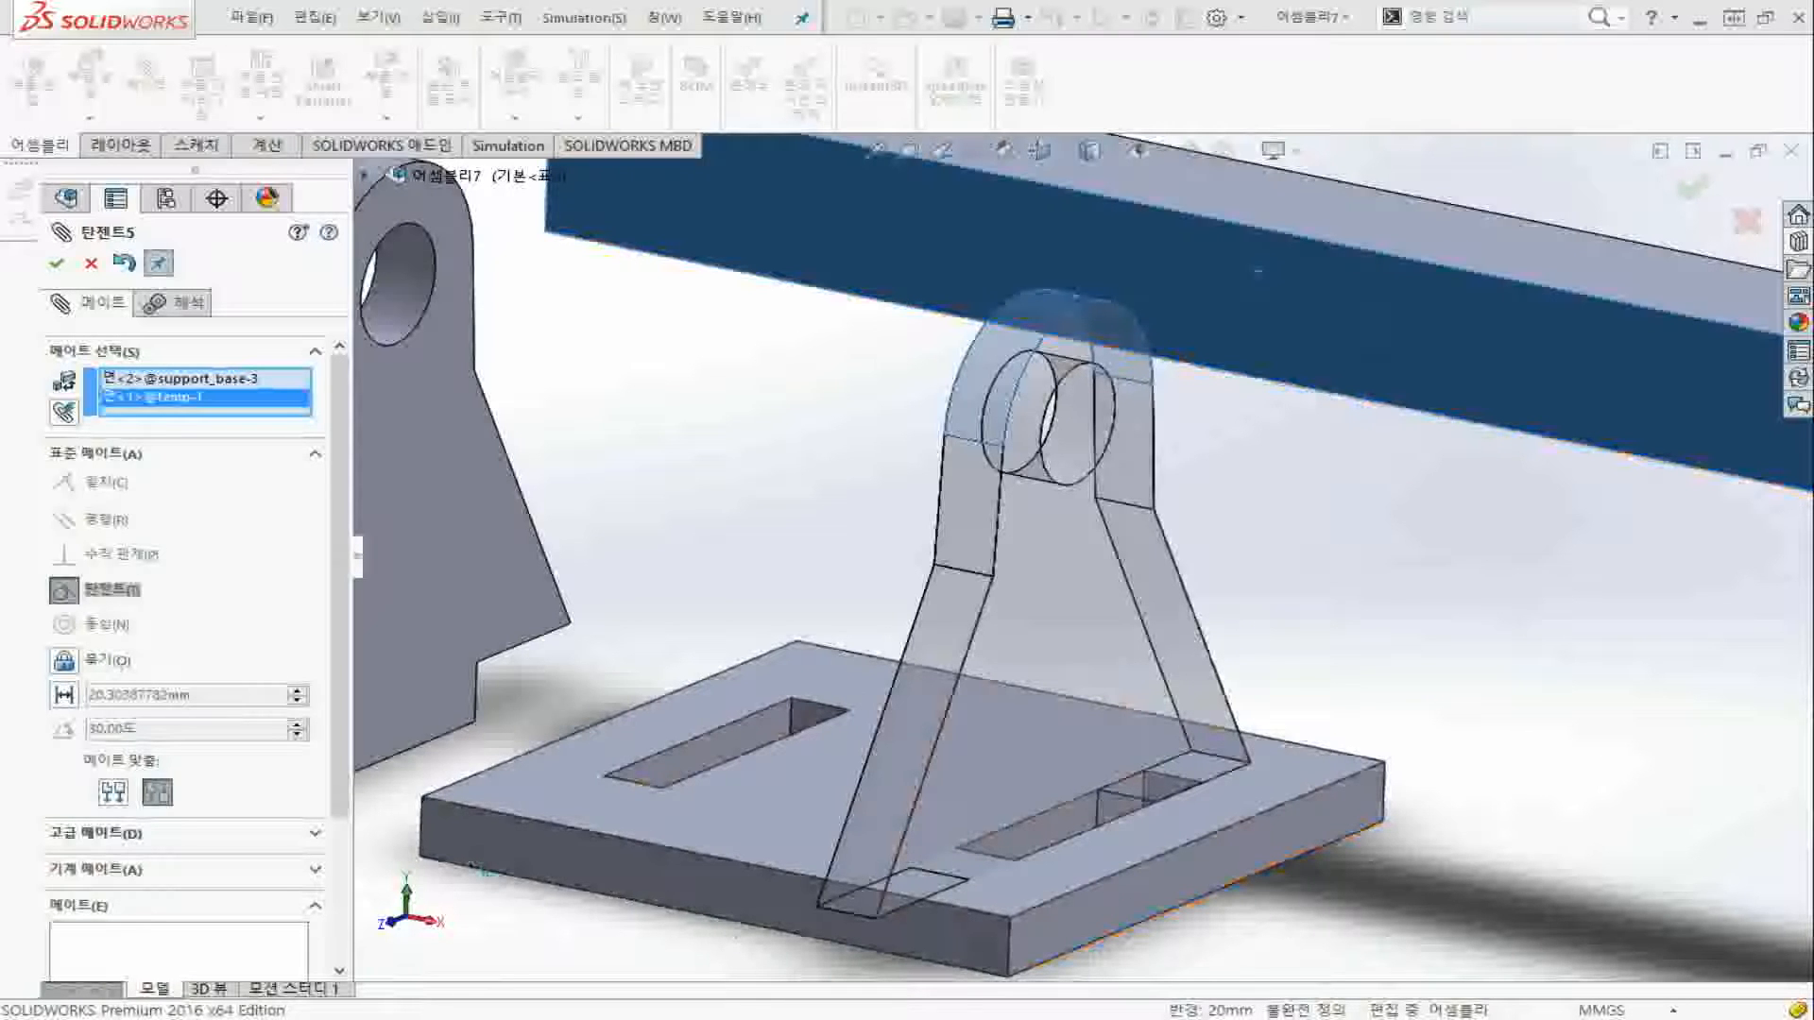
pyautogui.hotkey('ctrl', '4')
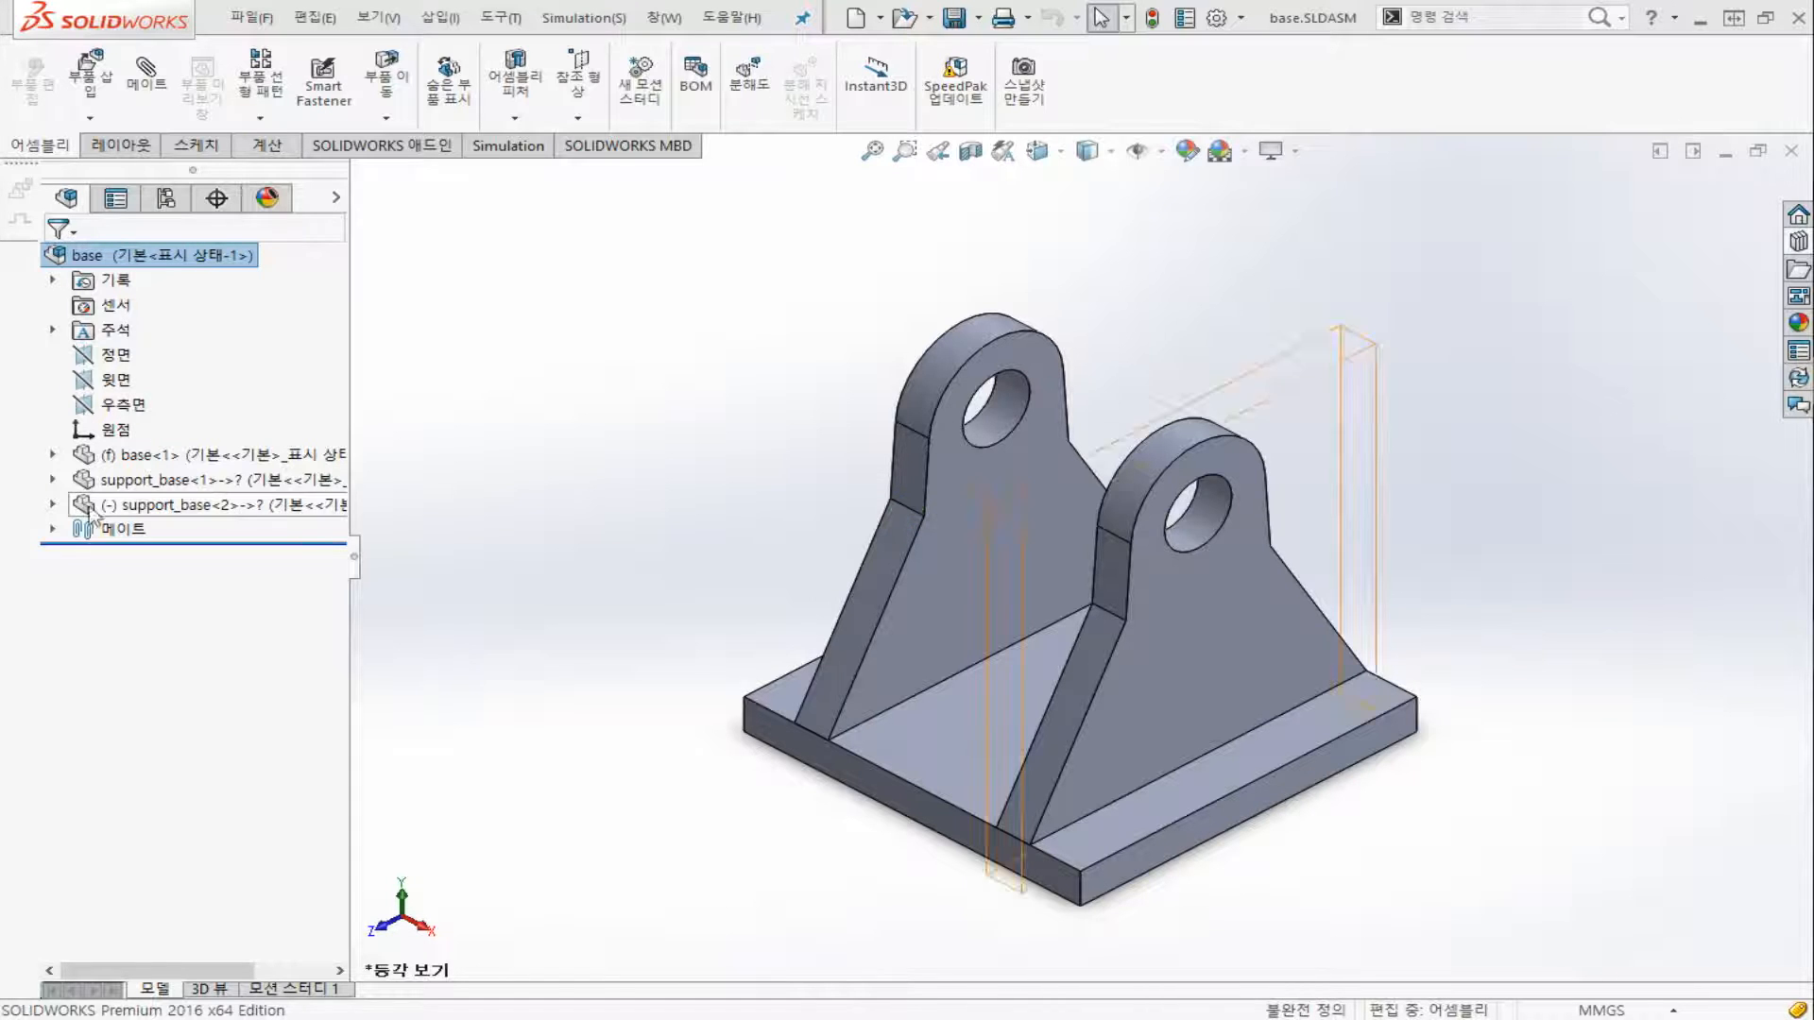
# Create a new assembly document, look at the finished assembly example picture, and leave the assembly without a starting component
pyautogui.click(856, 22)
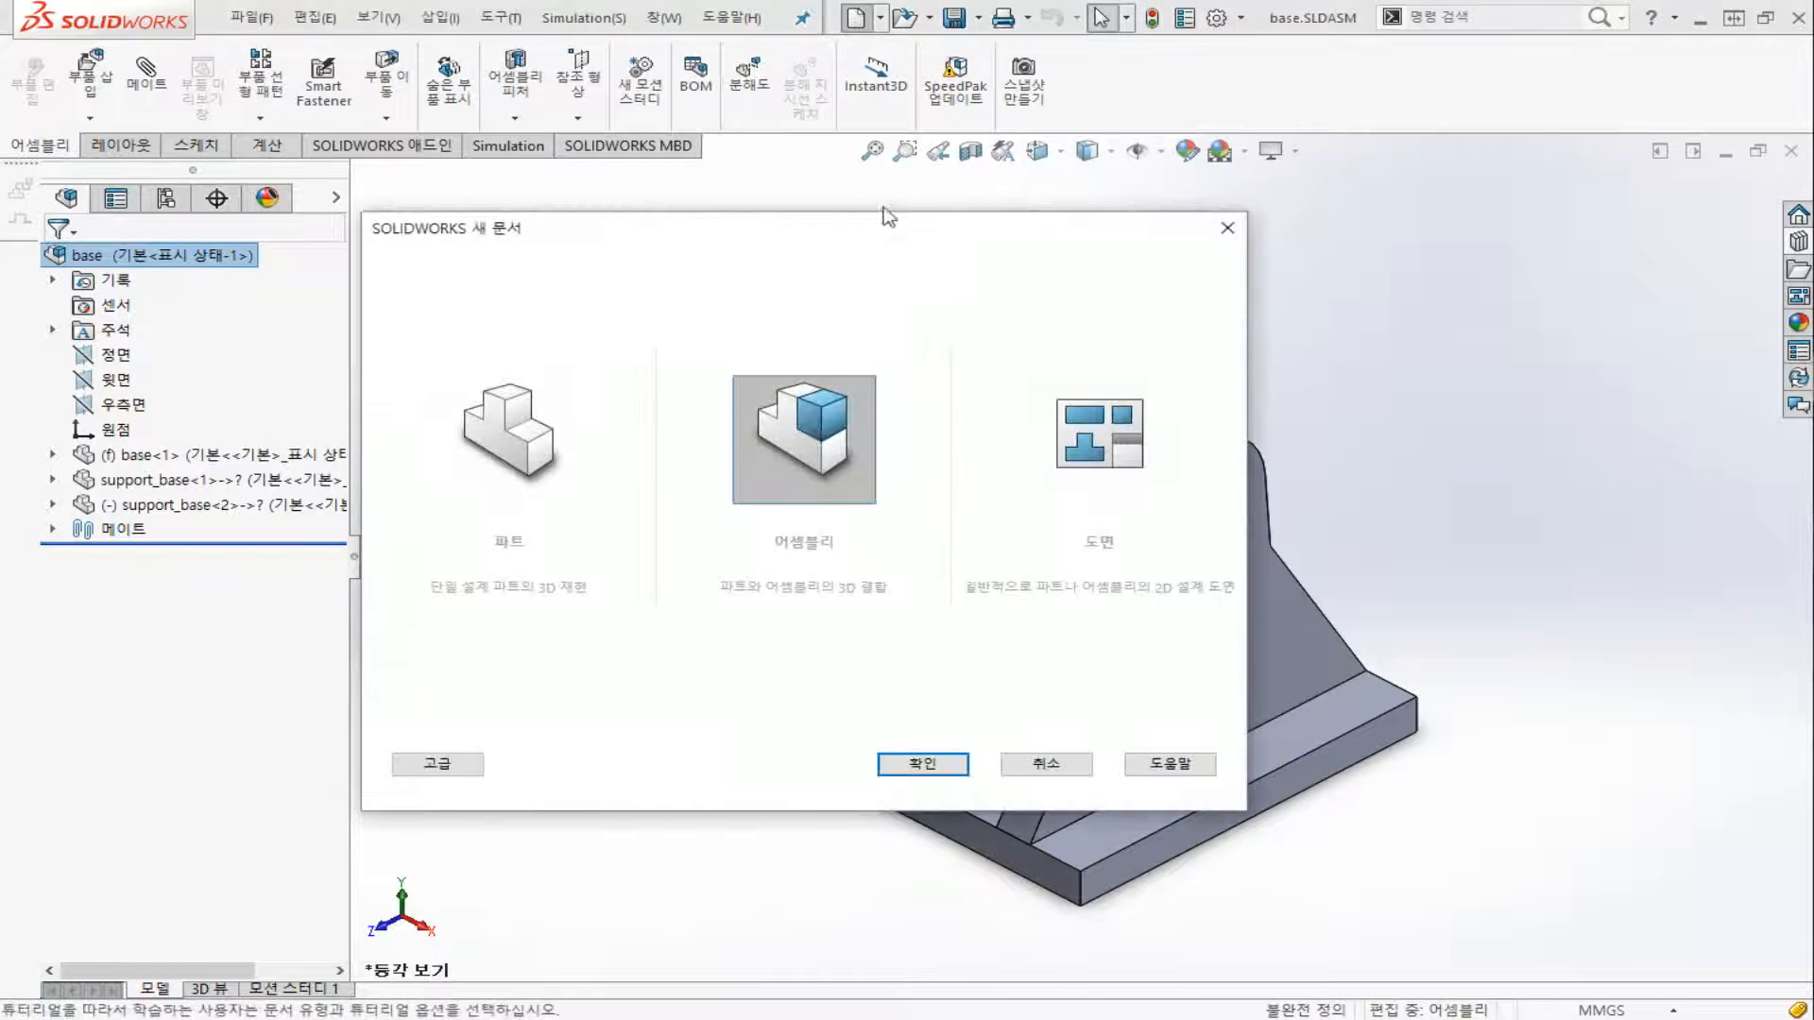
pyautogui.click(903, 769)
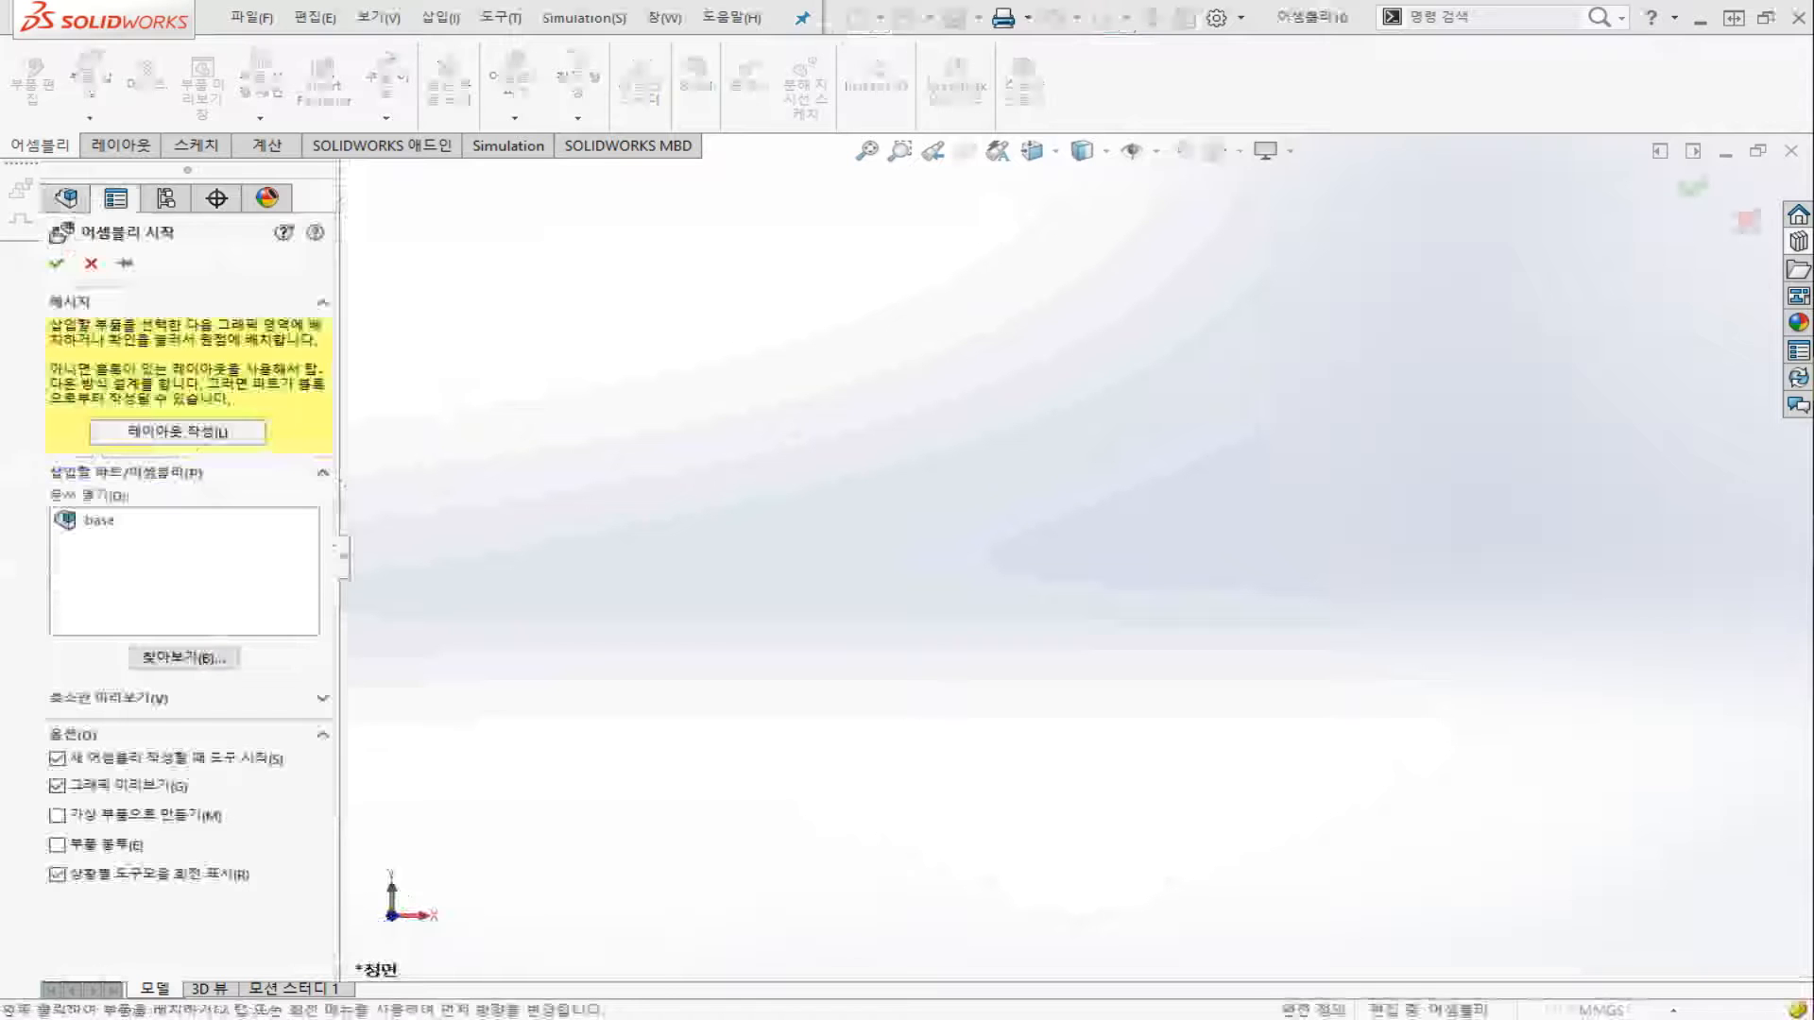
pyautogui.hotkey('alt', 'Tab')
pyautogui.moveTo(627, 109); pyautogui.dragTo(665, 98)
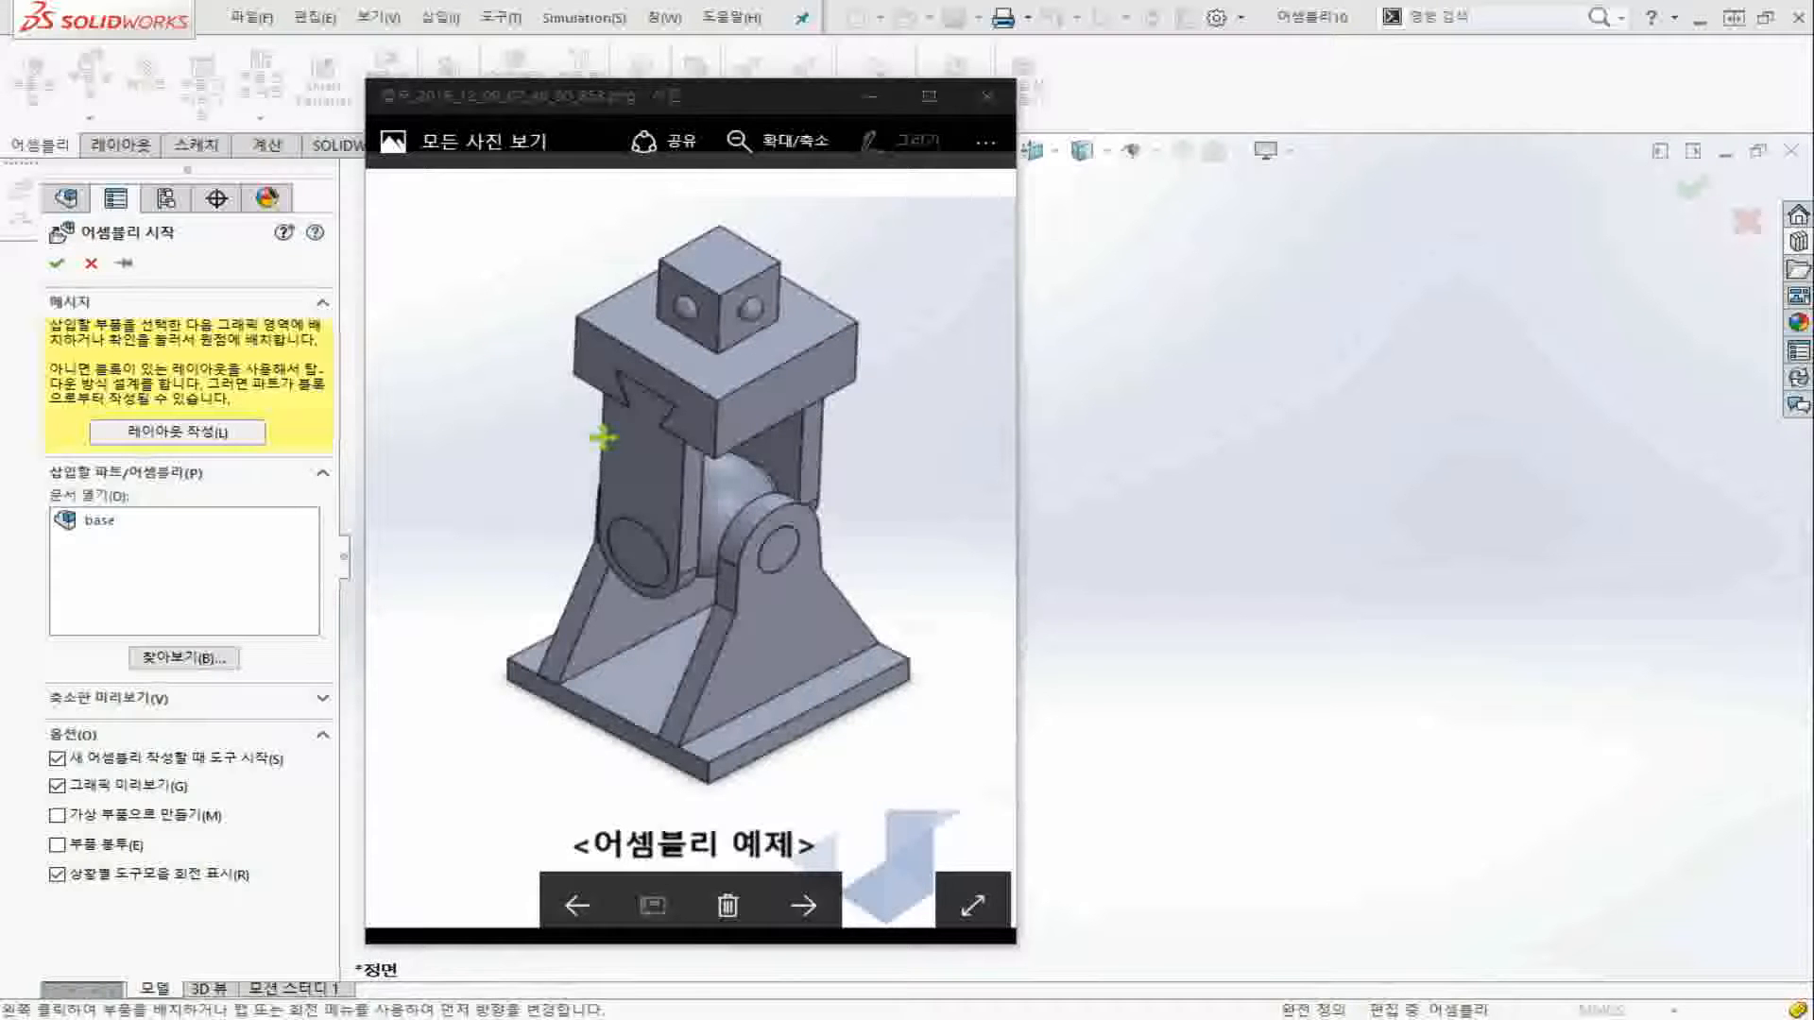
pyautogui.click(988, 95)
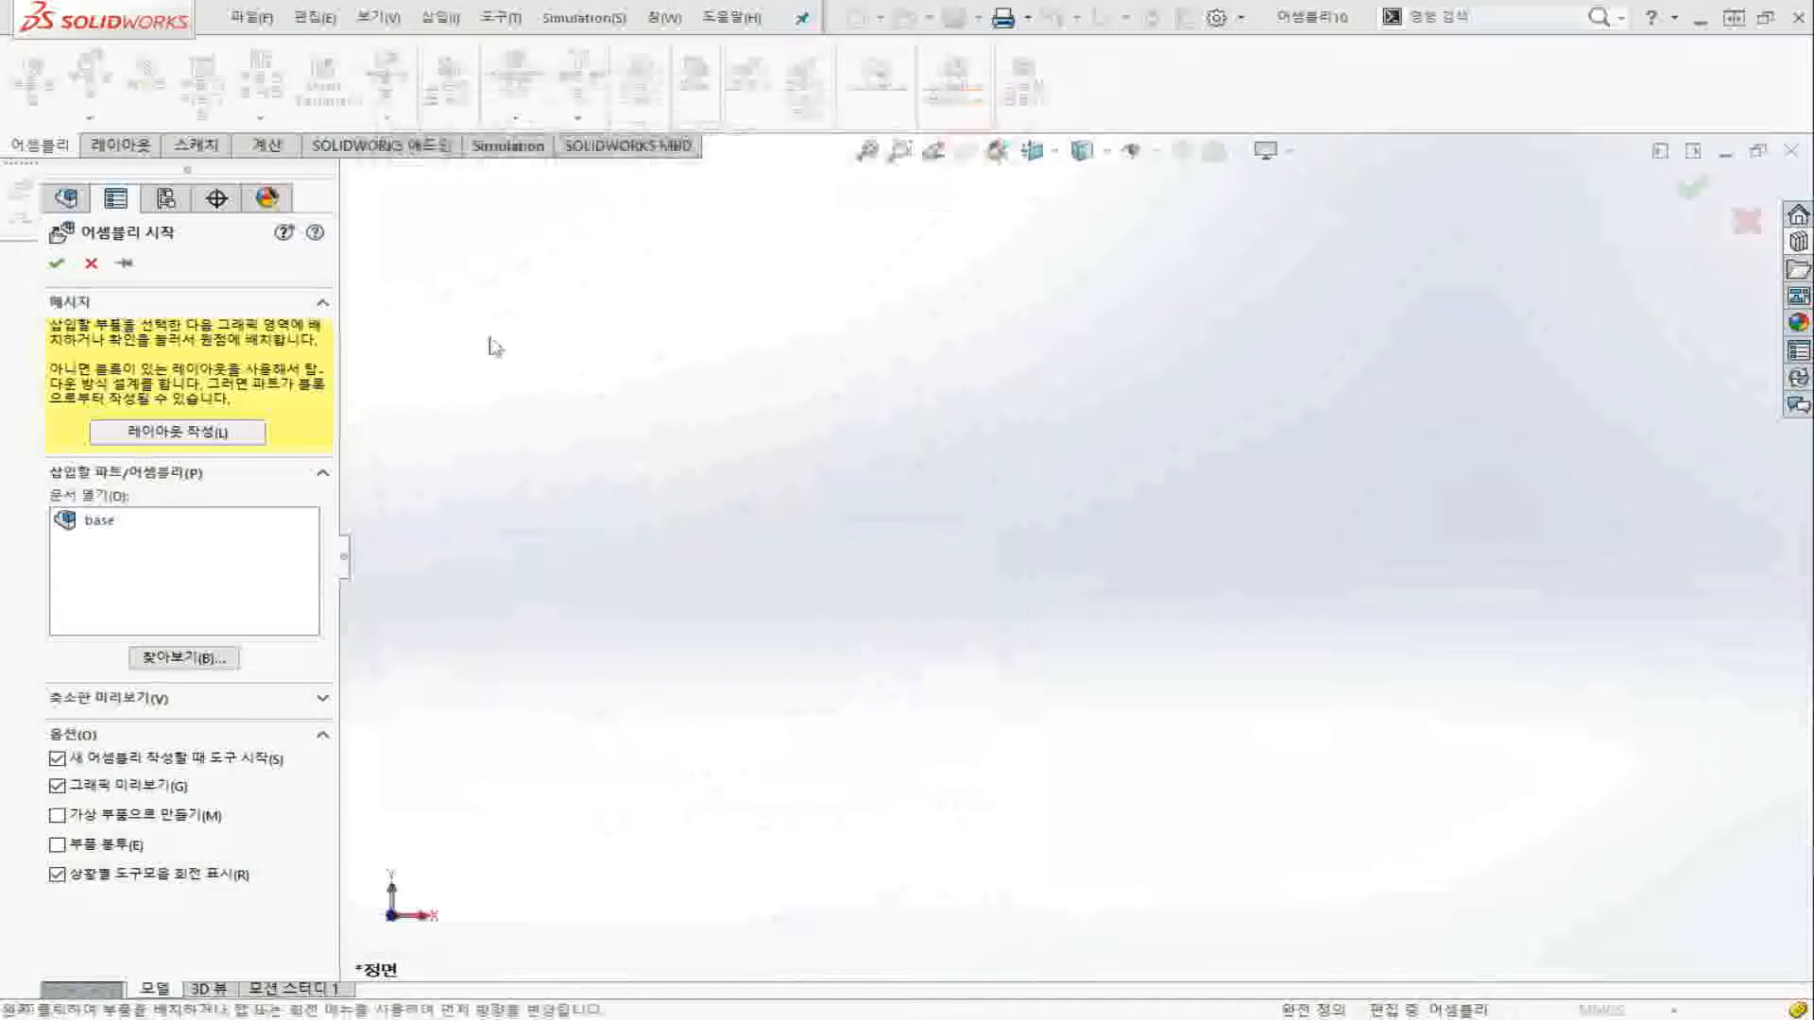
pyautogui.click(91, 264)
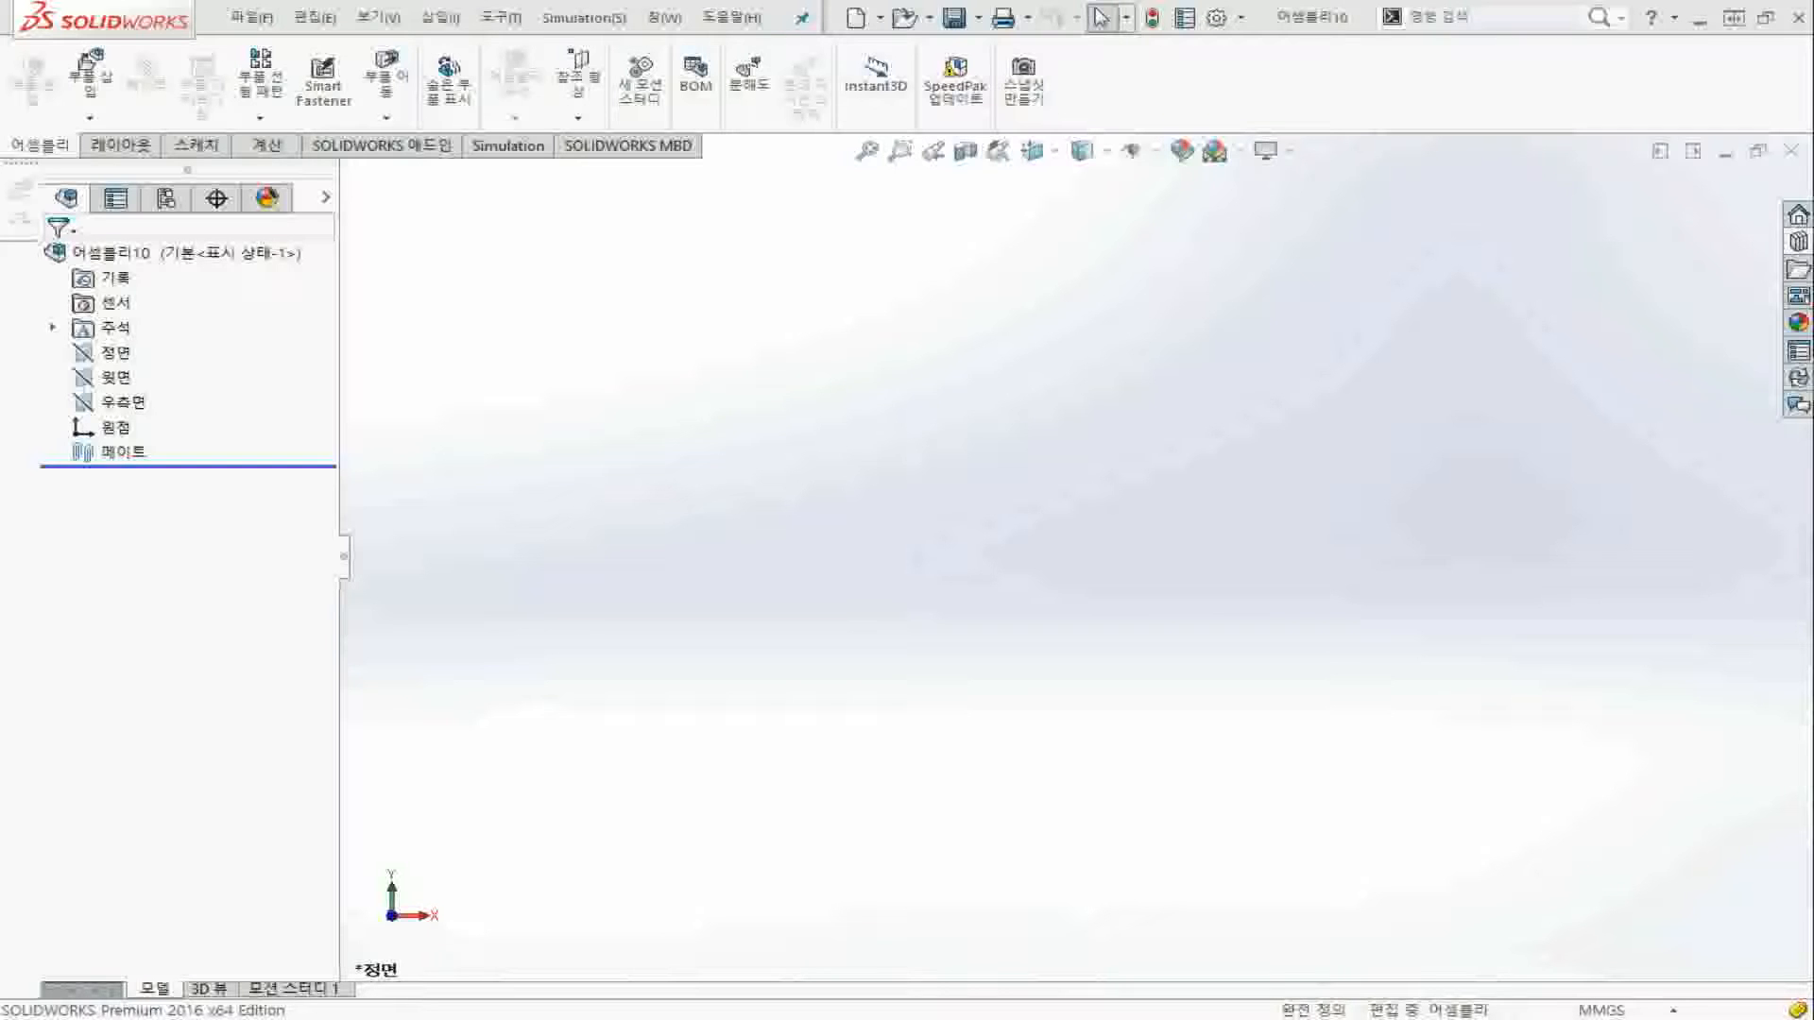
# Insert the base subassembly from the ex library folder on the assembly origin and show it in isometric view
pyautogui.click(115, 430)
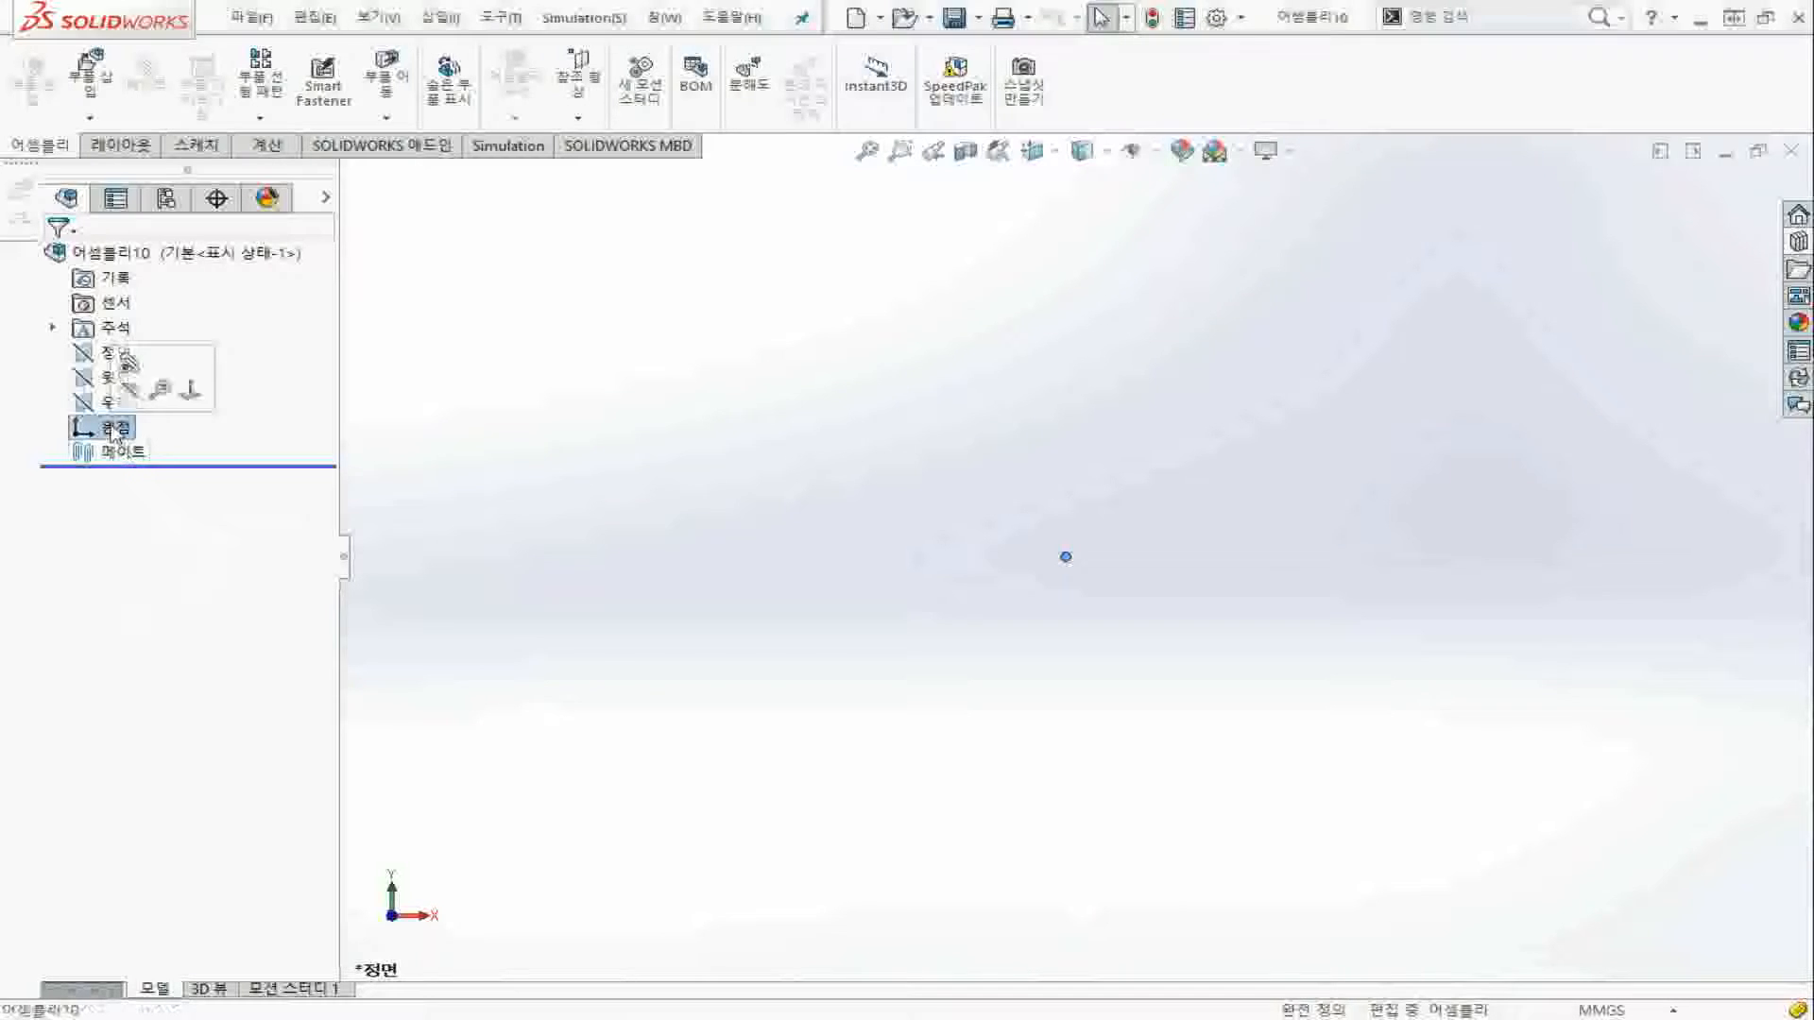
pyautogui.click(1798, 242)
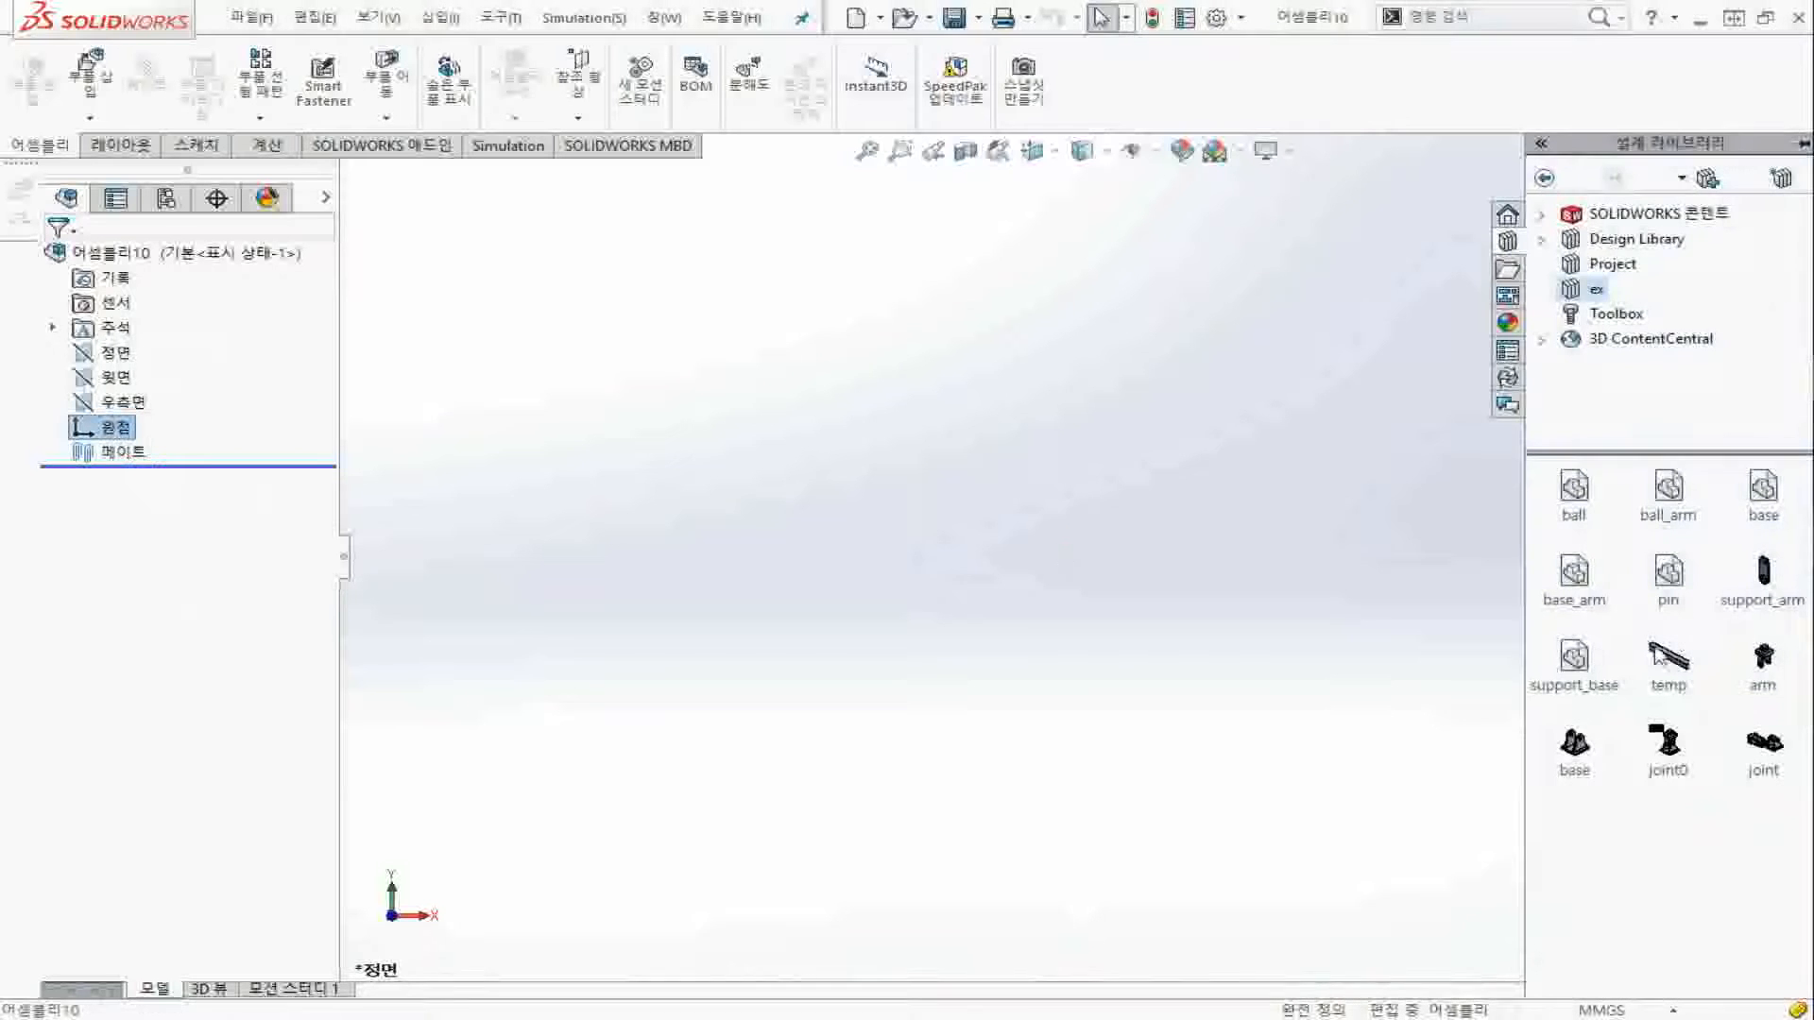
pyautogui.moveTo(1594, 749); pyautogui.dragTo(1081, 565)
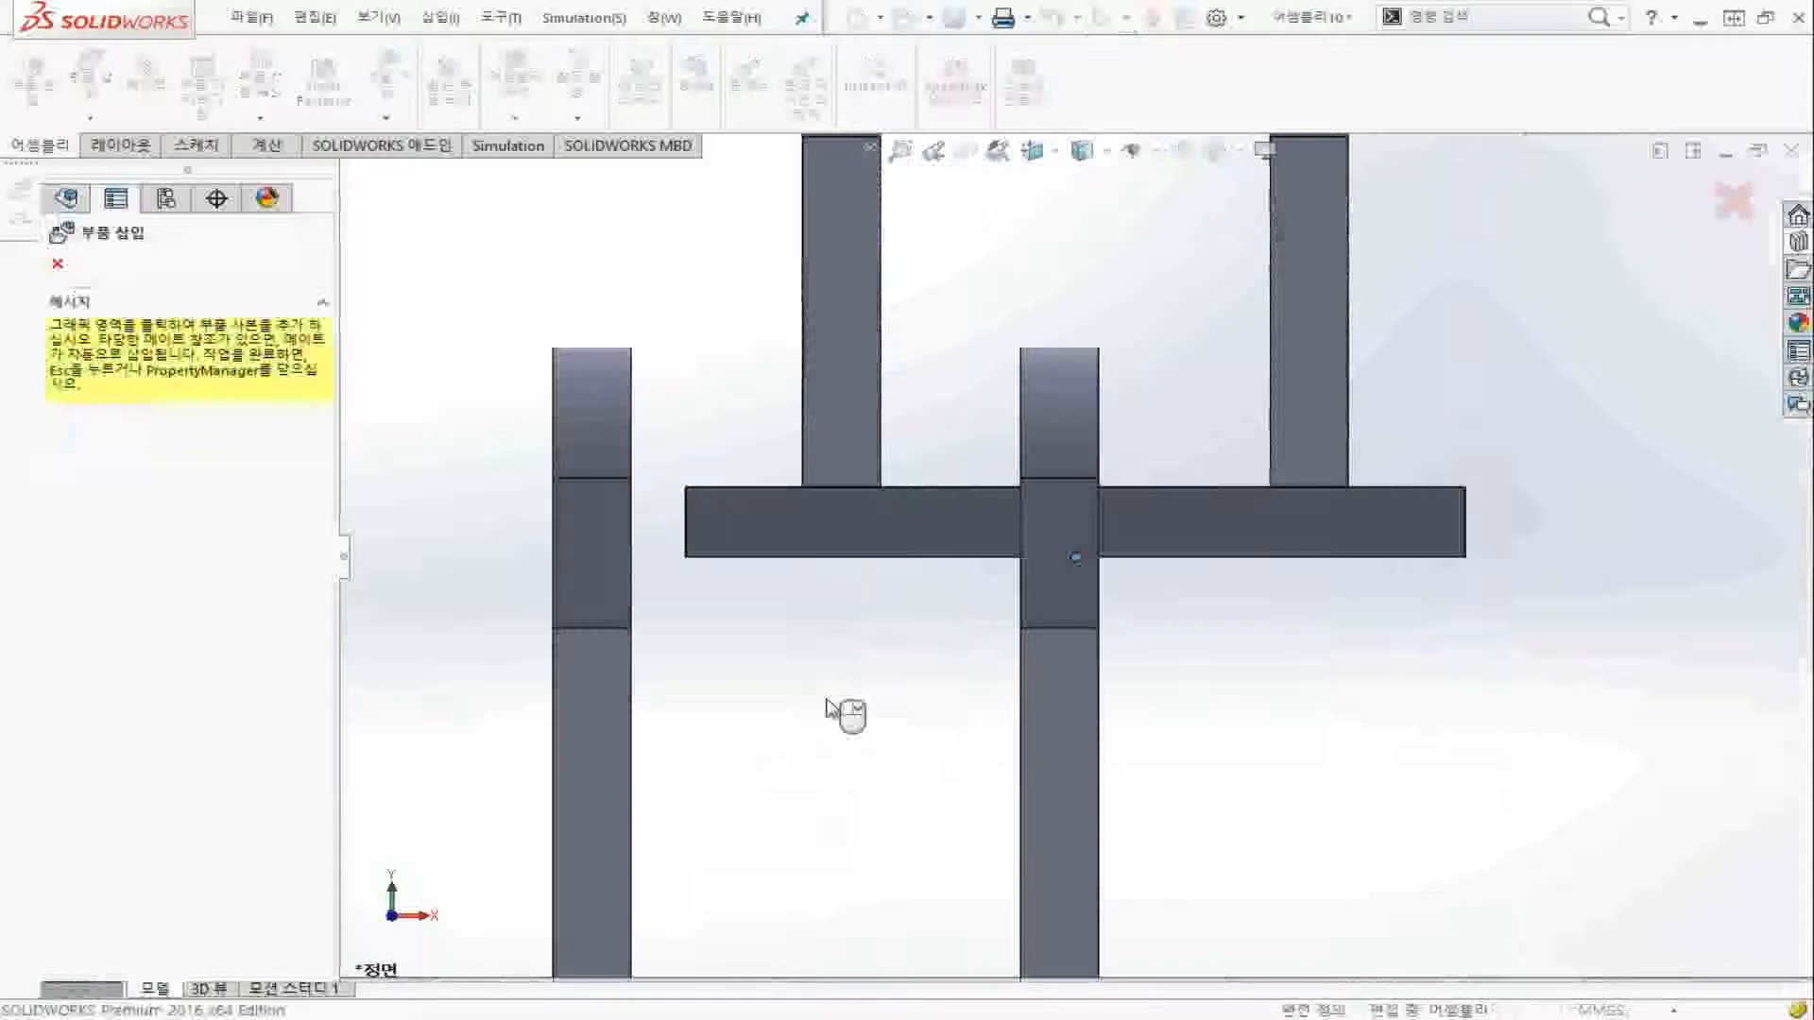
pyautogui.press('Escape')
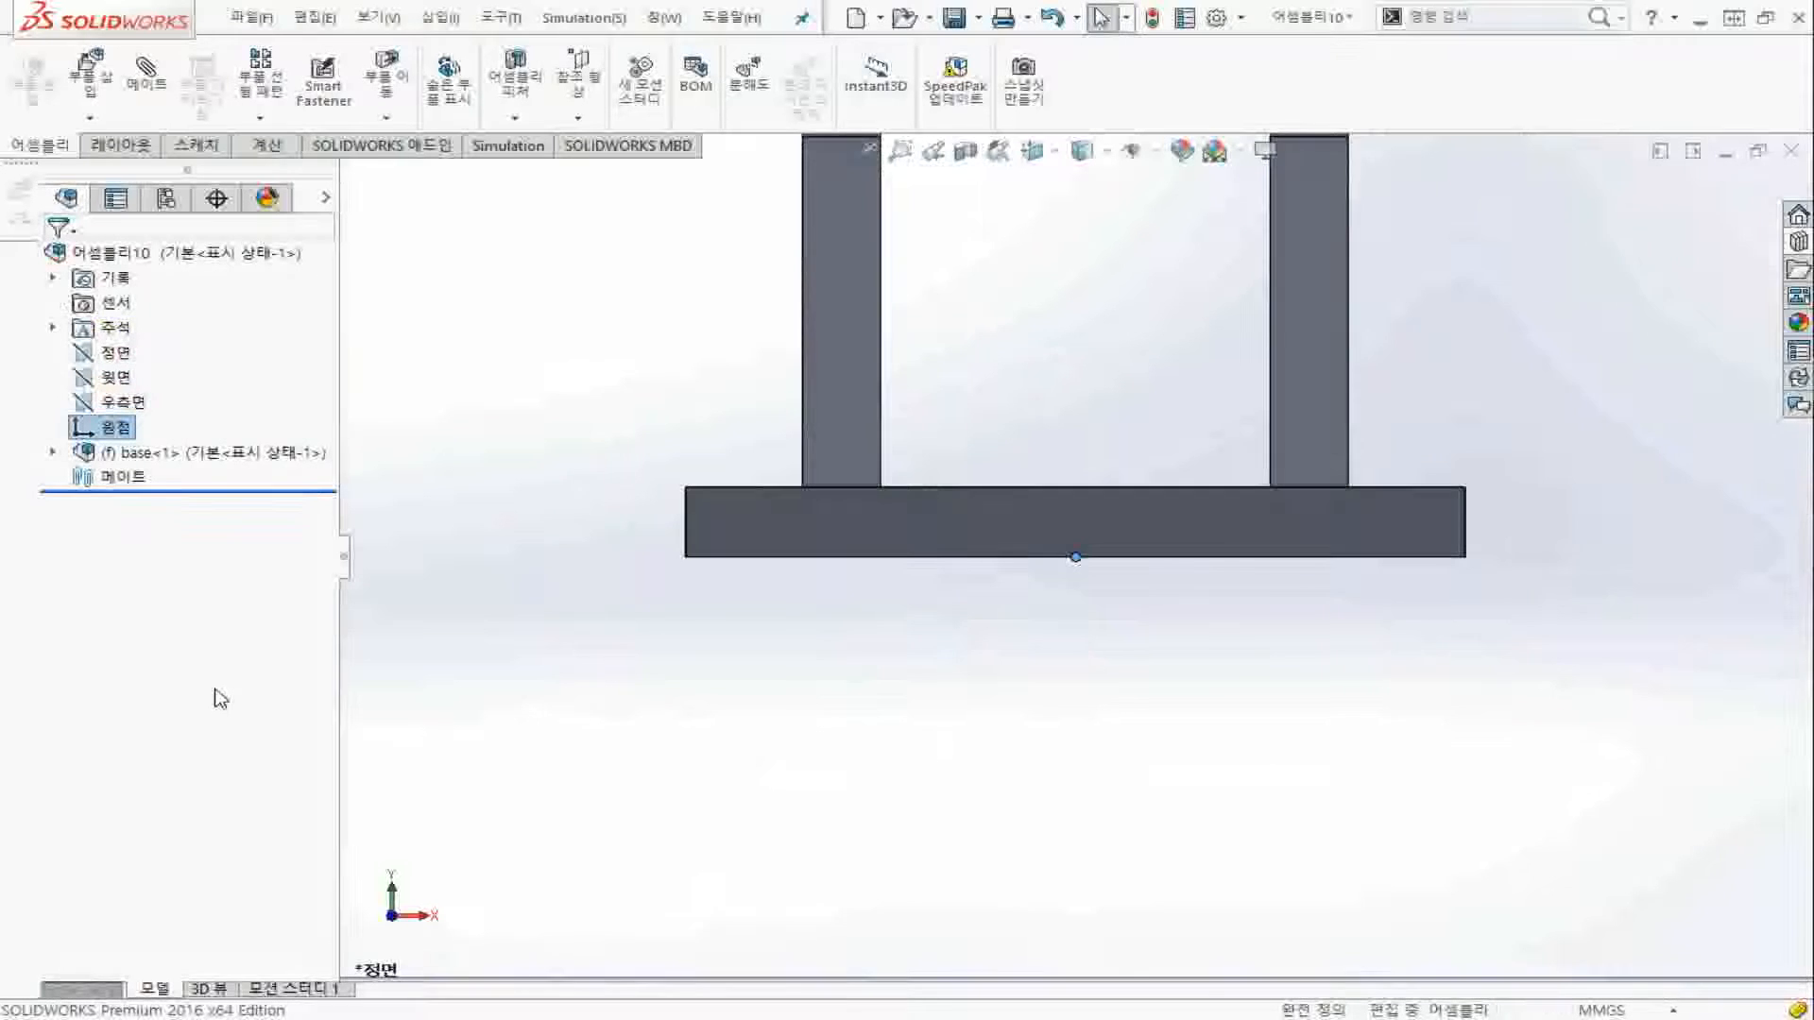
pyautogui.hotkey('ctrl', '7')
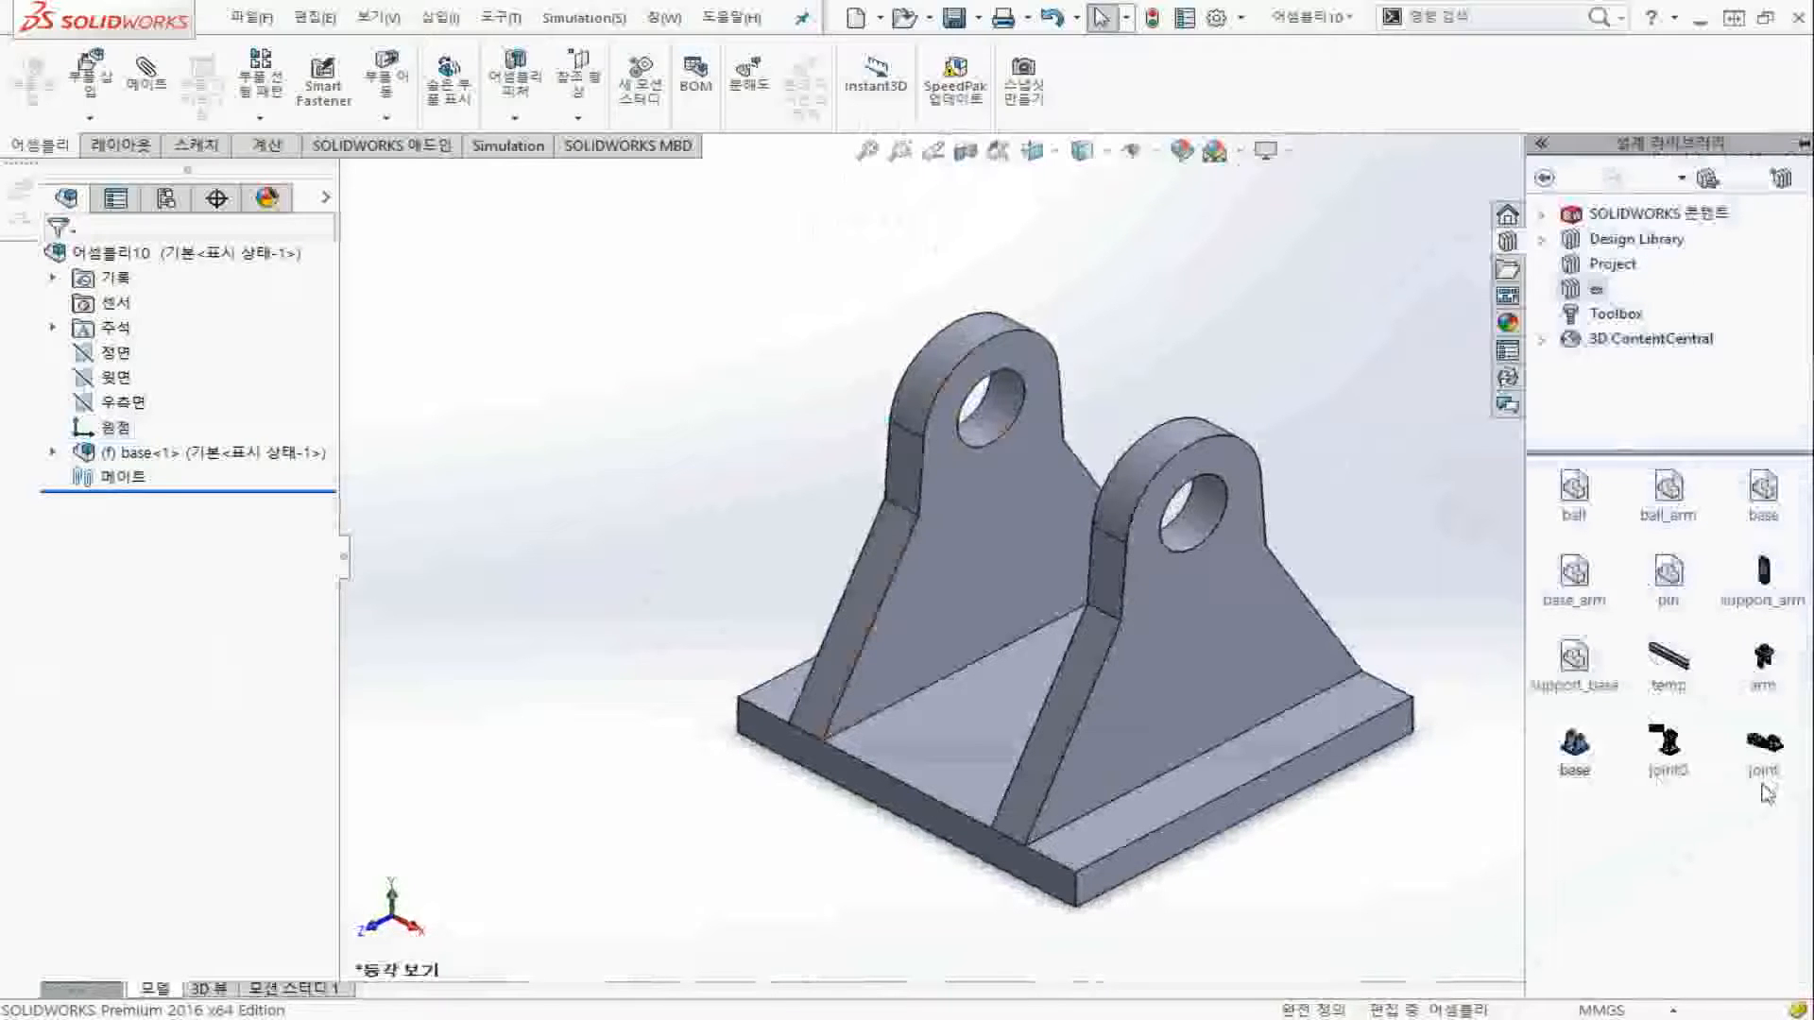
# Insert one arm subassembly beside the base and one ball part above and away from it, using the ex library folder
pyautogui.moveTo(1763, 658); pyautogui.dragTo(1389, 676)
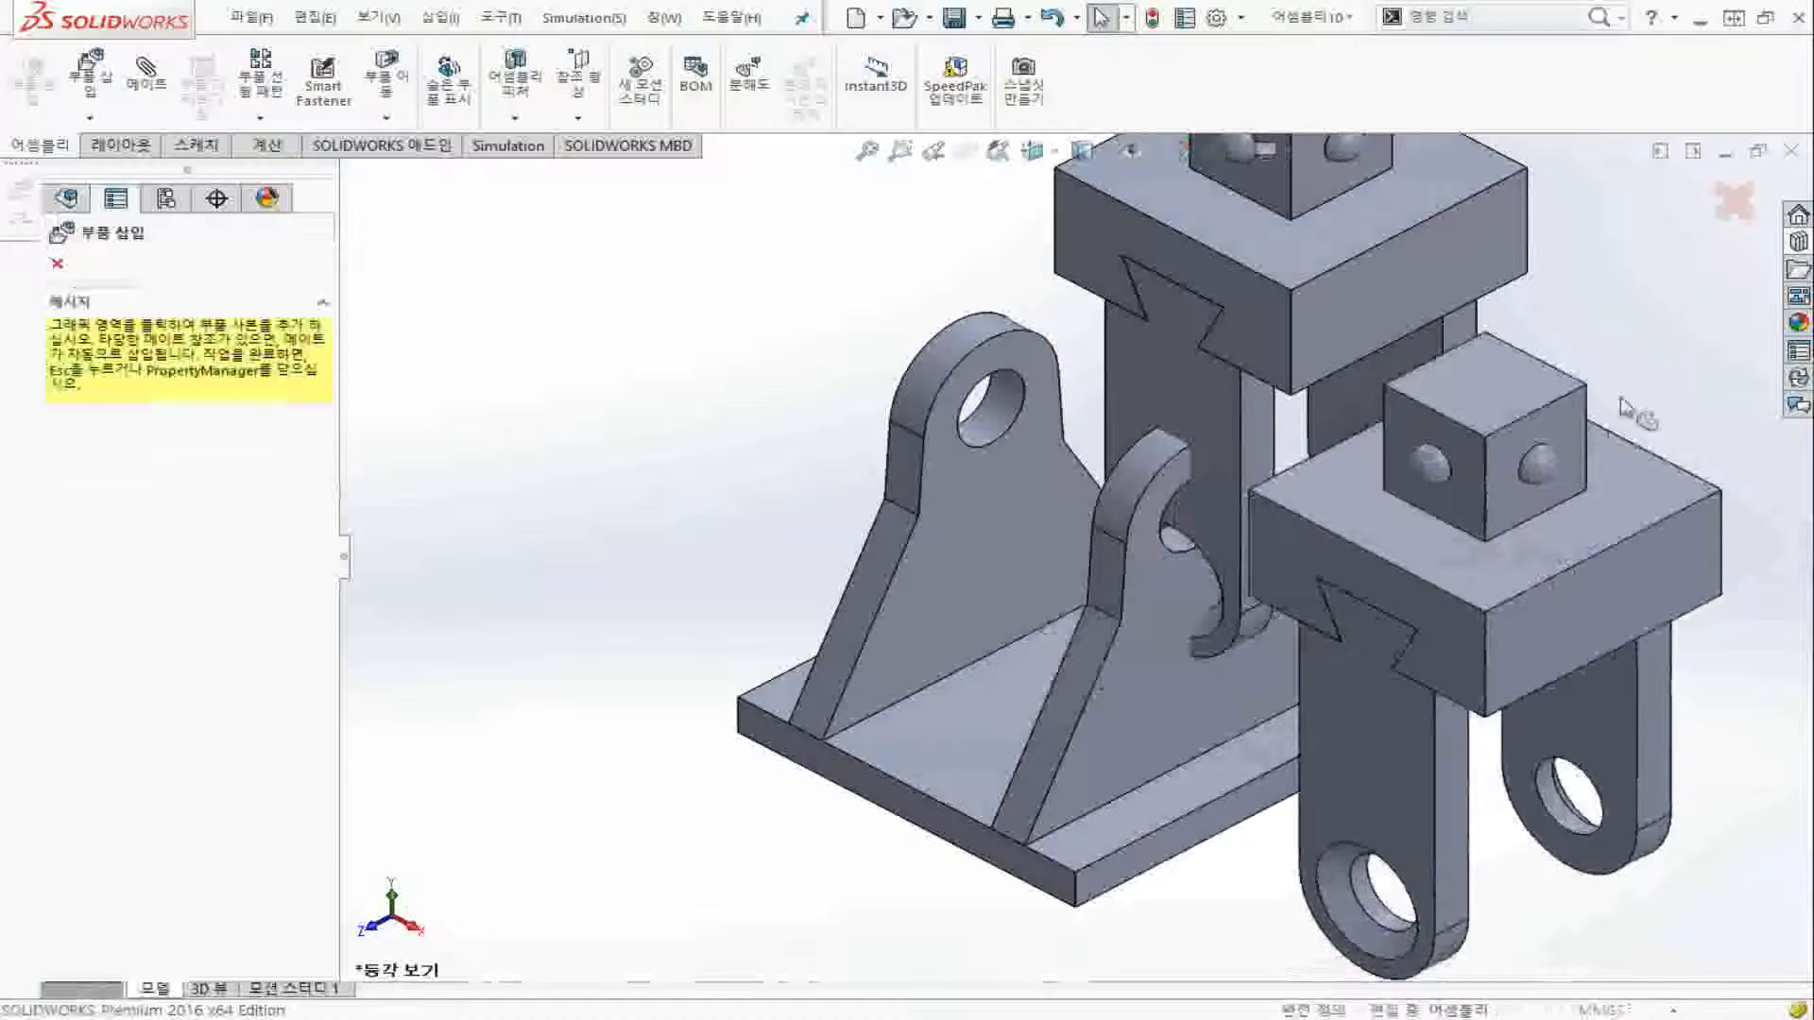
pyautogui.press('Escape')
pyautogui.click(1798, 243)
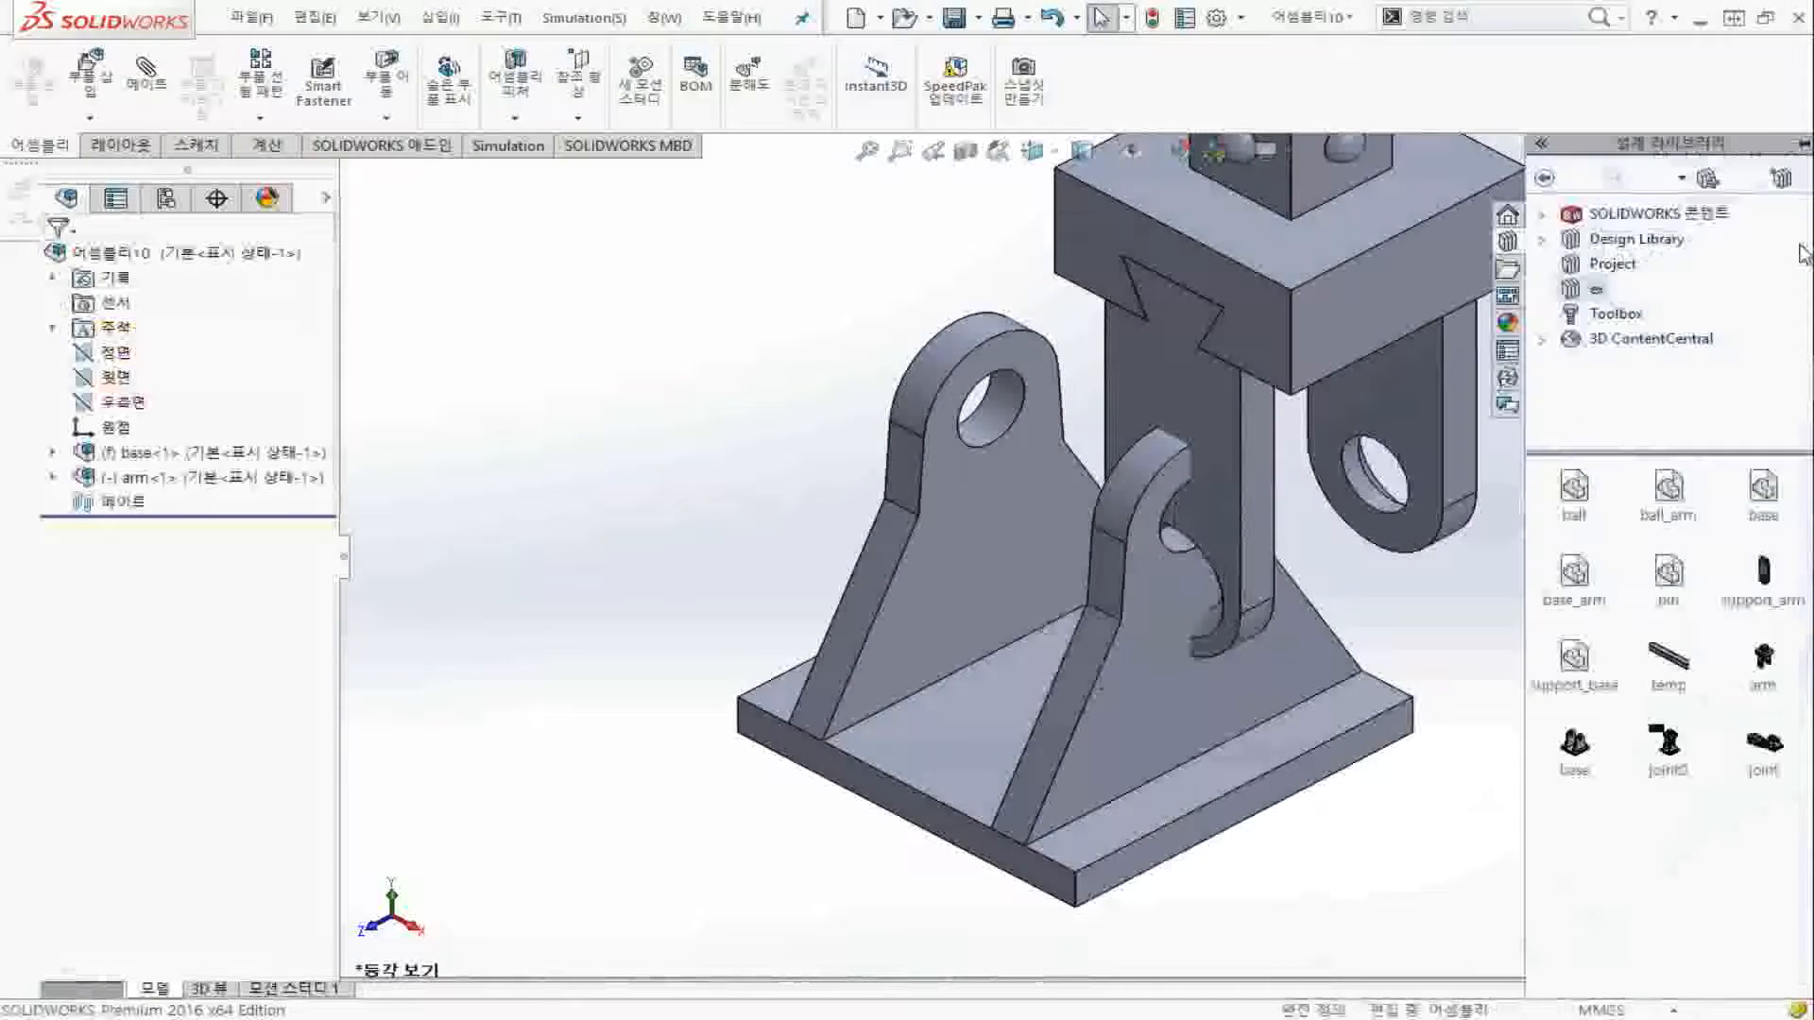
pyautogui.click(1574, 500)
pyautogui.moveTo(1574, 511); pyautogui.dragTo(732, 307)
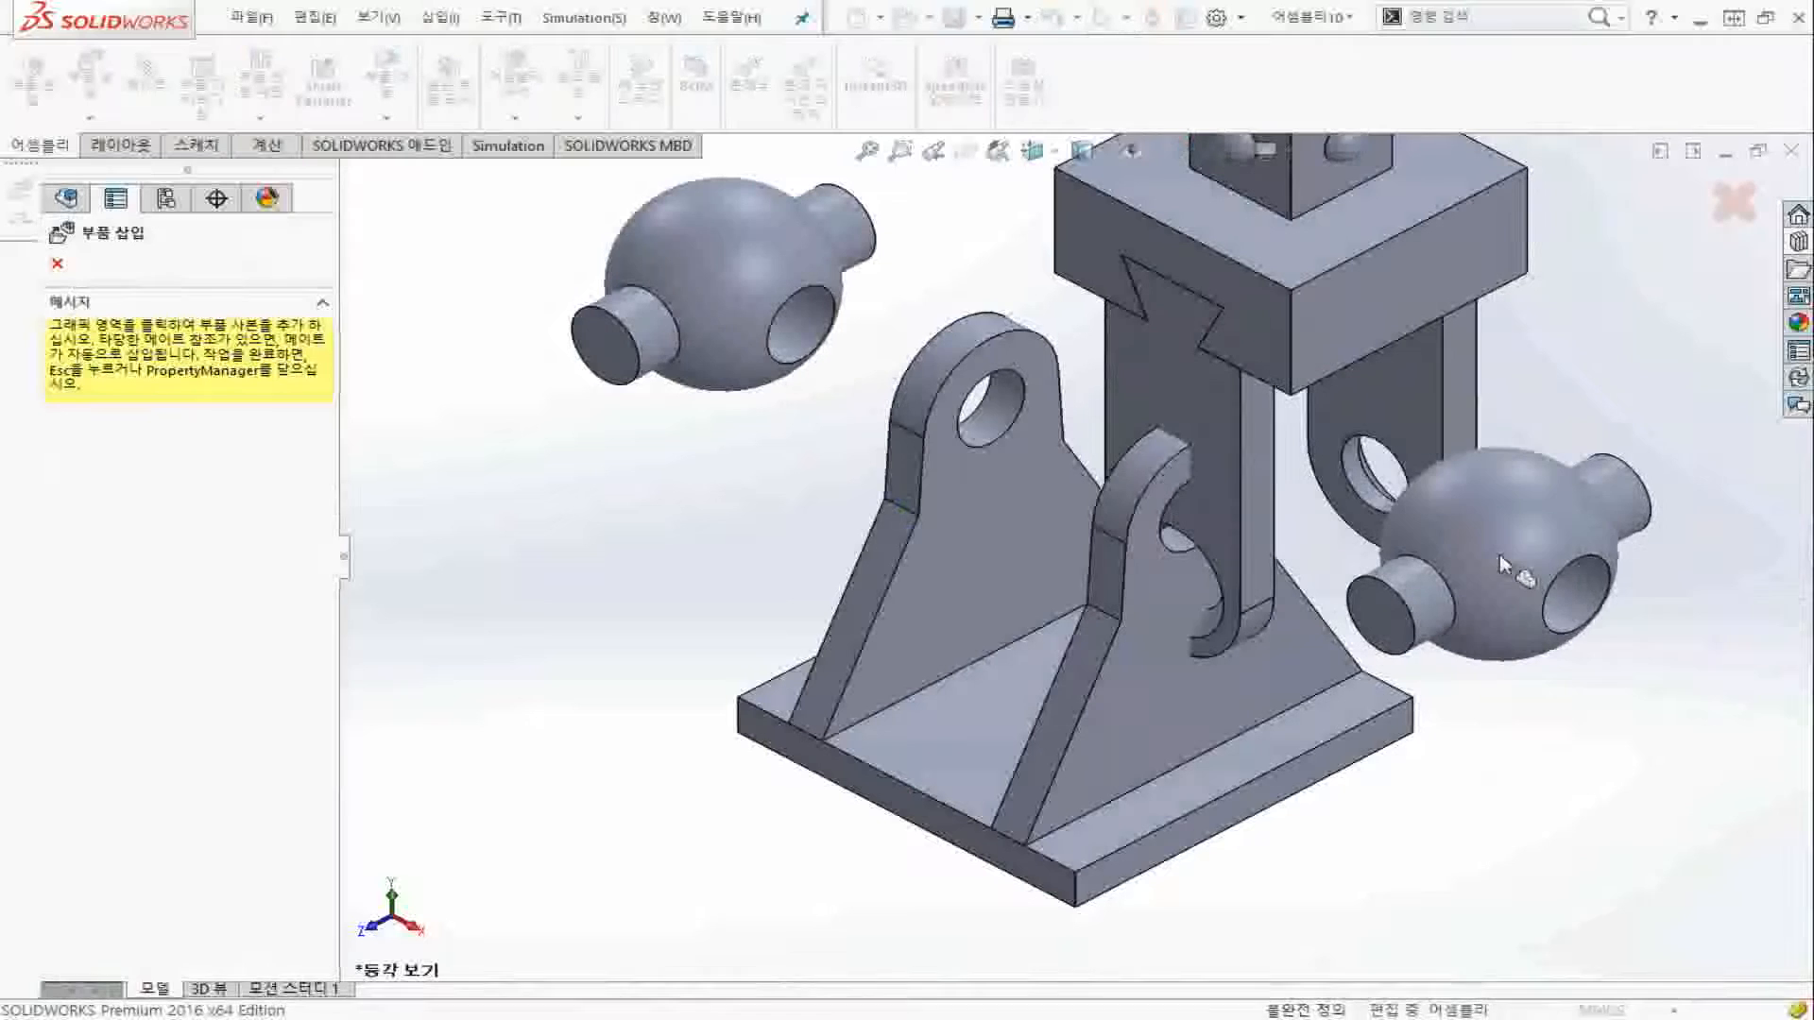
pyautogui.press('Escape')
# Insert two pin parts from the ex library folder in the free space beside the base, below the ball
pyautogui.click(1797, 246)
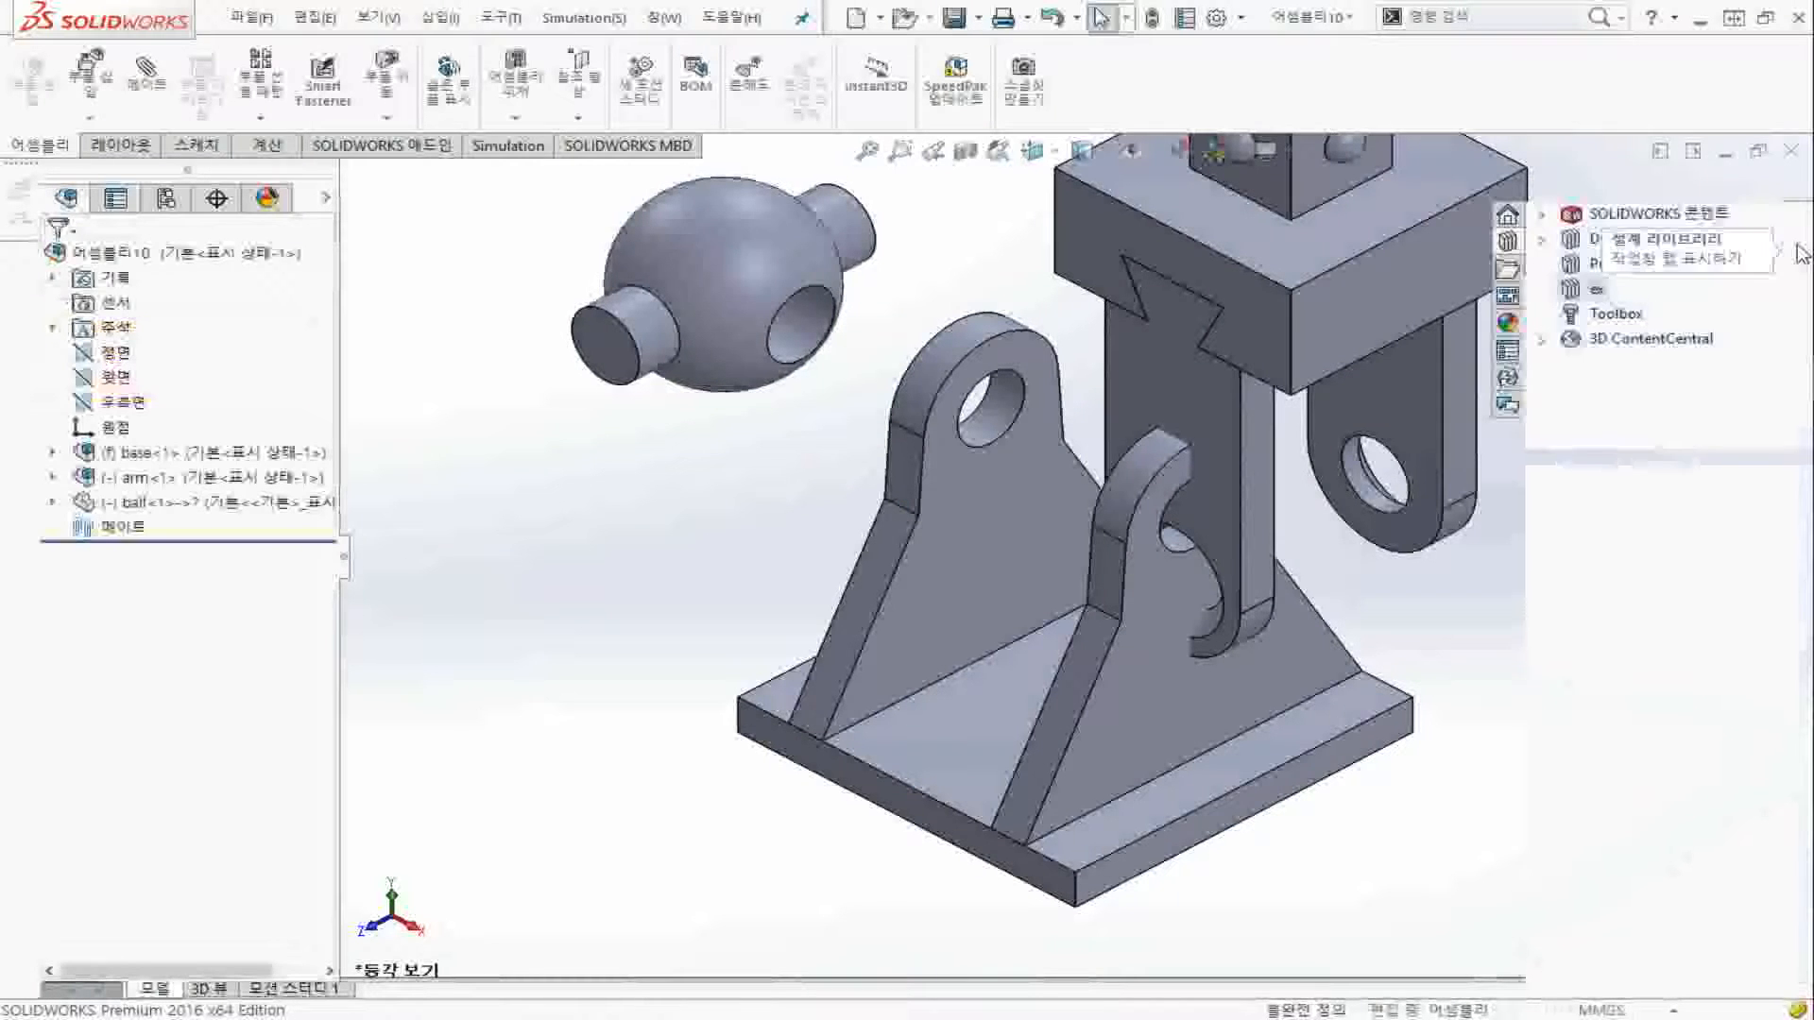
pyautogui.moveTo(1669, 571); pyautogui.dragTo(518, 629)
pyautogui.press('Escape')
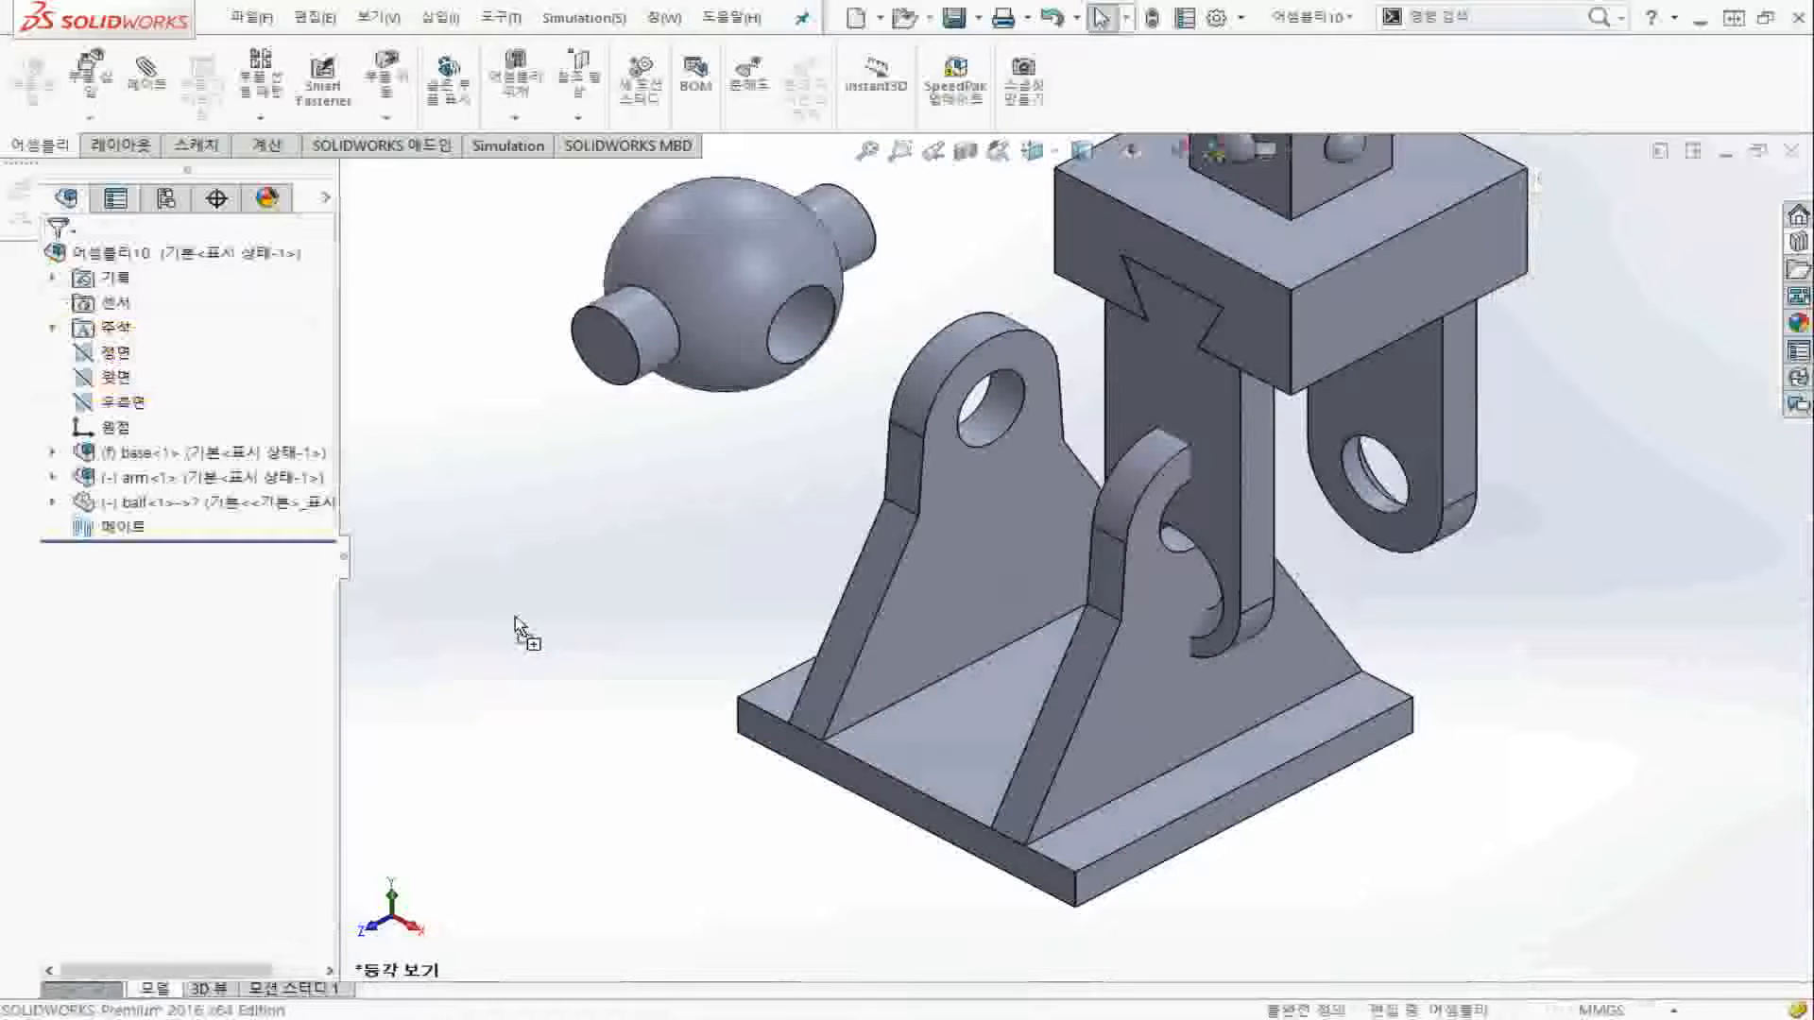
pyautogui.click(522, 629)
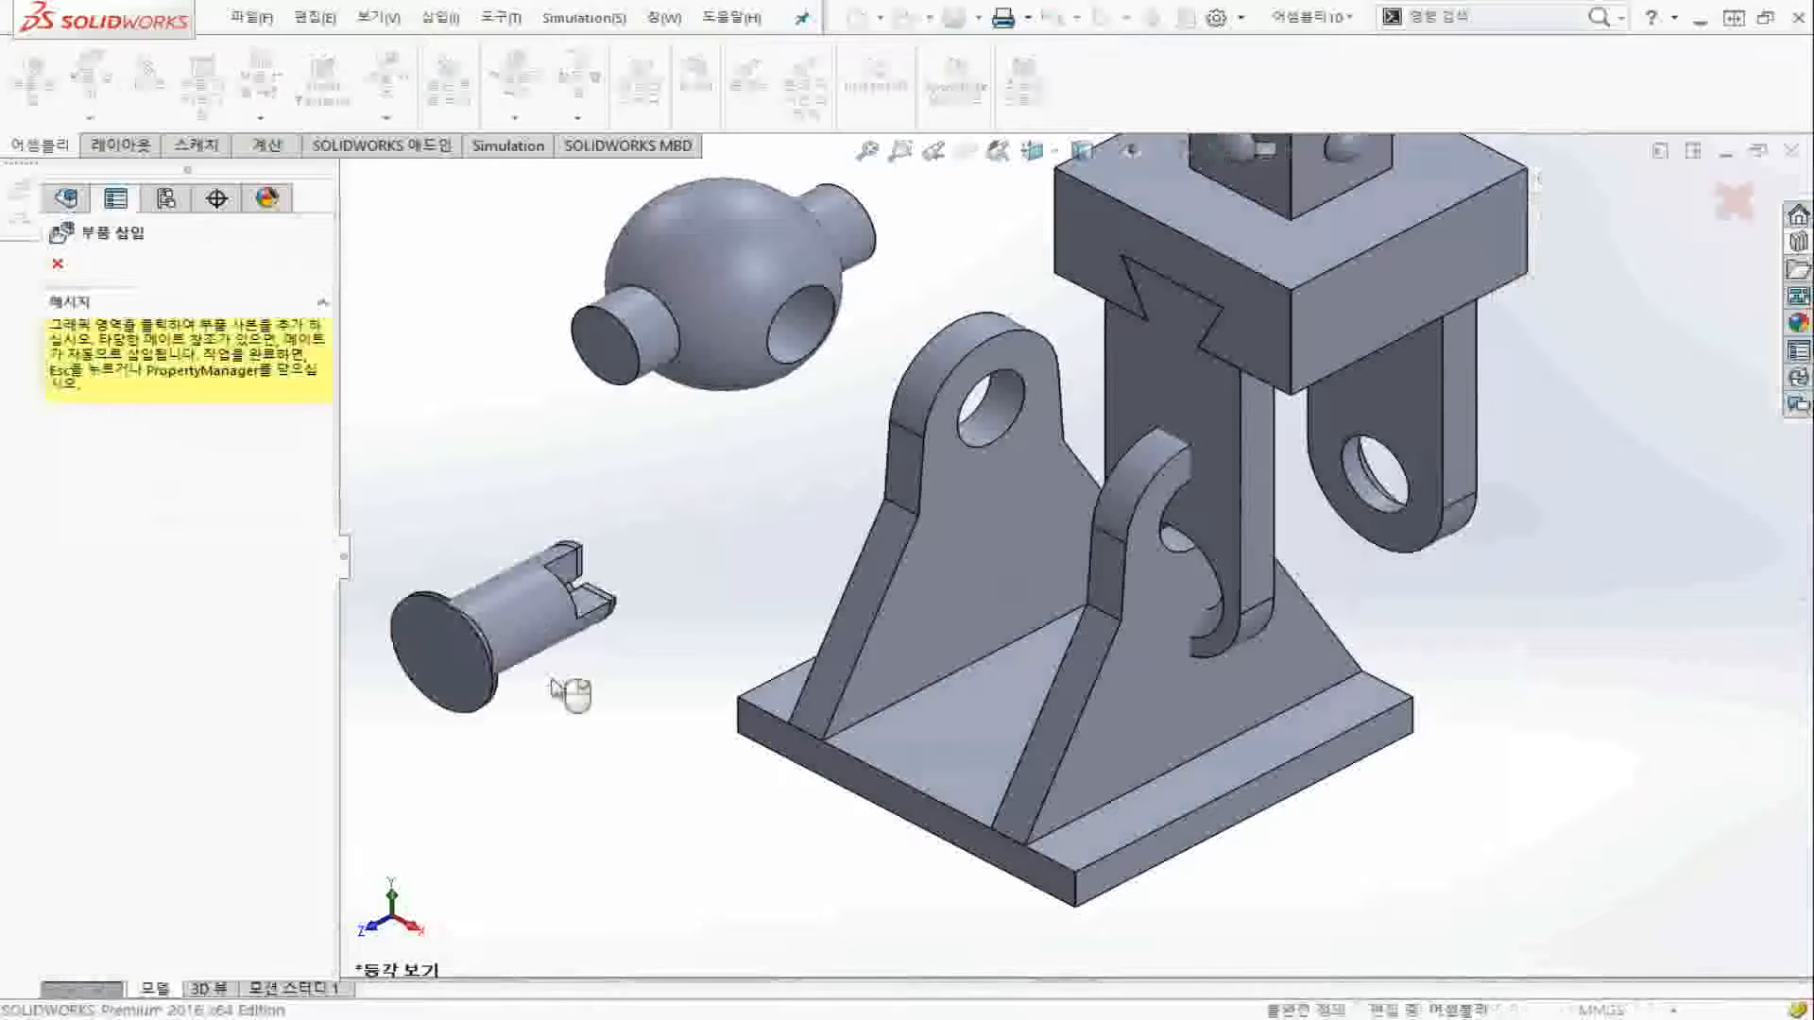
pyautogui.click(633, 777)
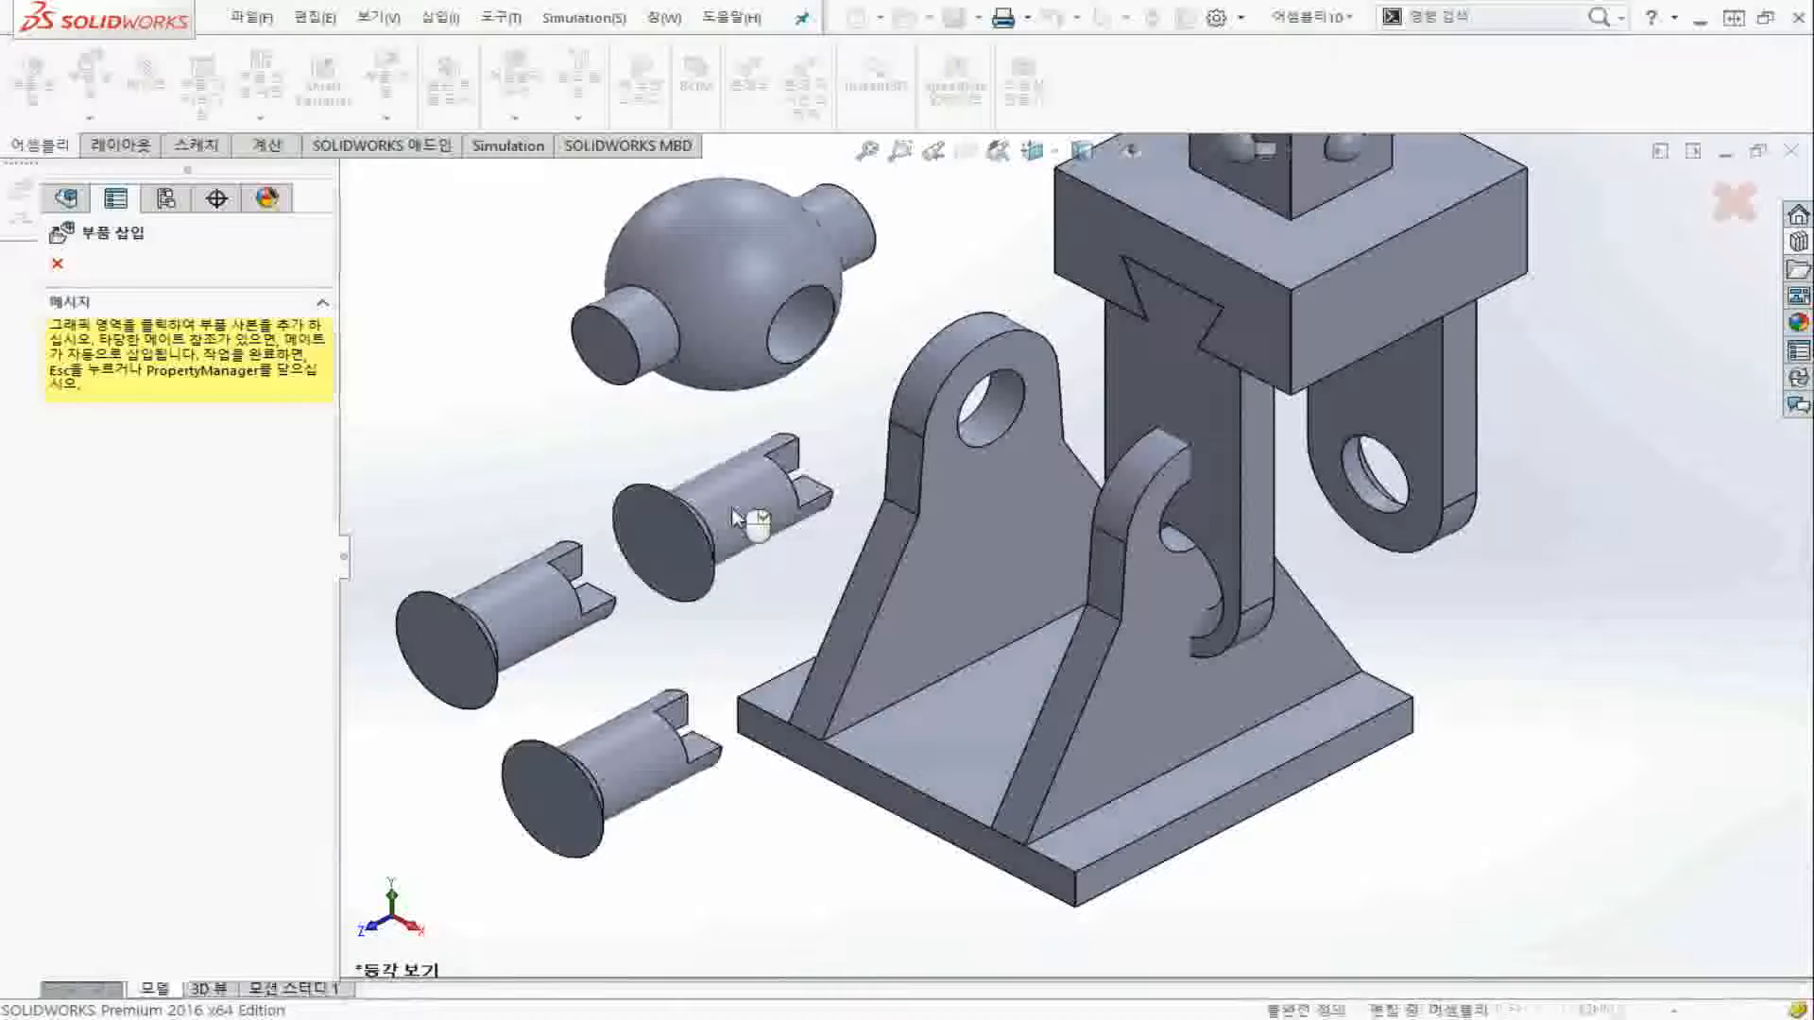
pyautogui.press('Escape')
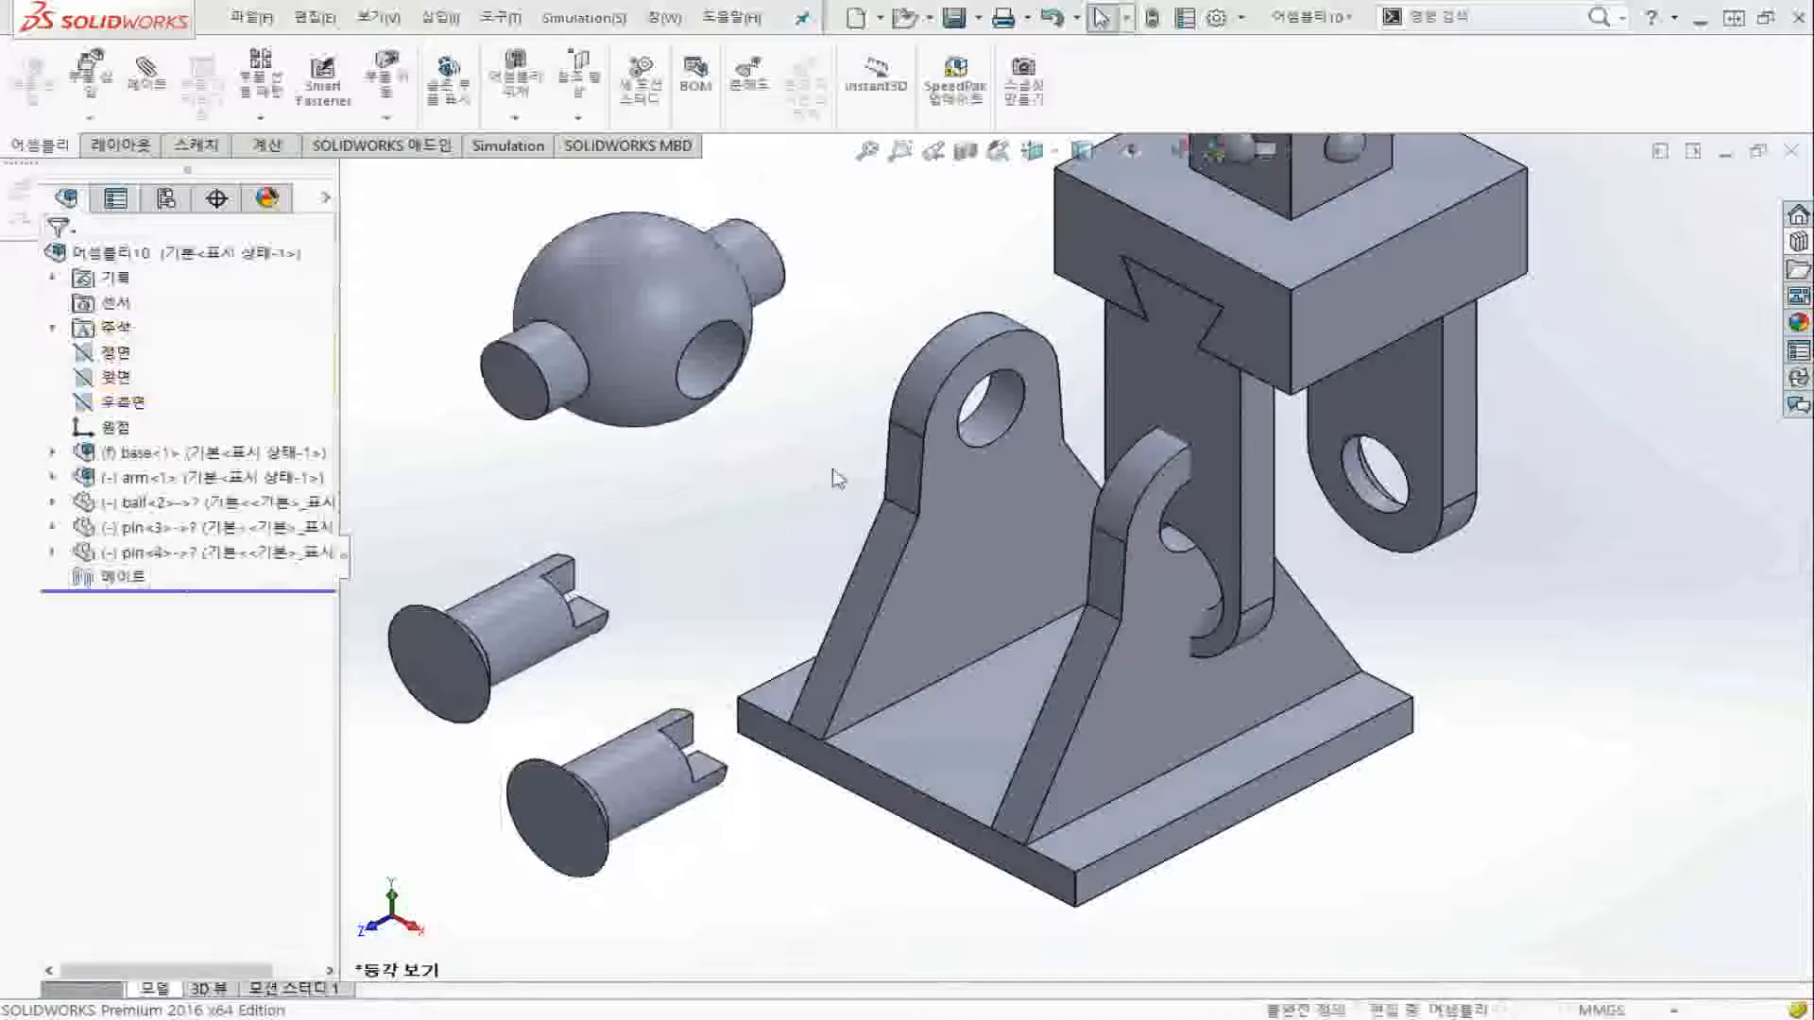
# Move the arm subassembly up and away from the base so it stands clear of the supports
pyautogui.hotkey('ctrl', 'Right')
pyautogui.hotkey('ctrl', 'Down')
pyautogui.press('z')
pyautogui.press('z')
pyautogui.press('z')
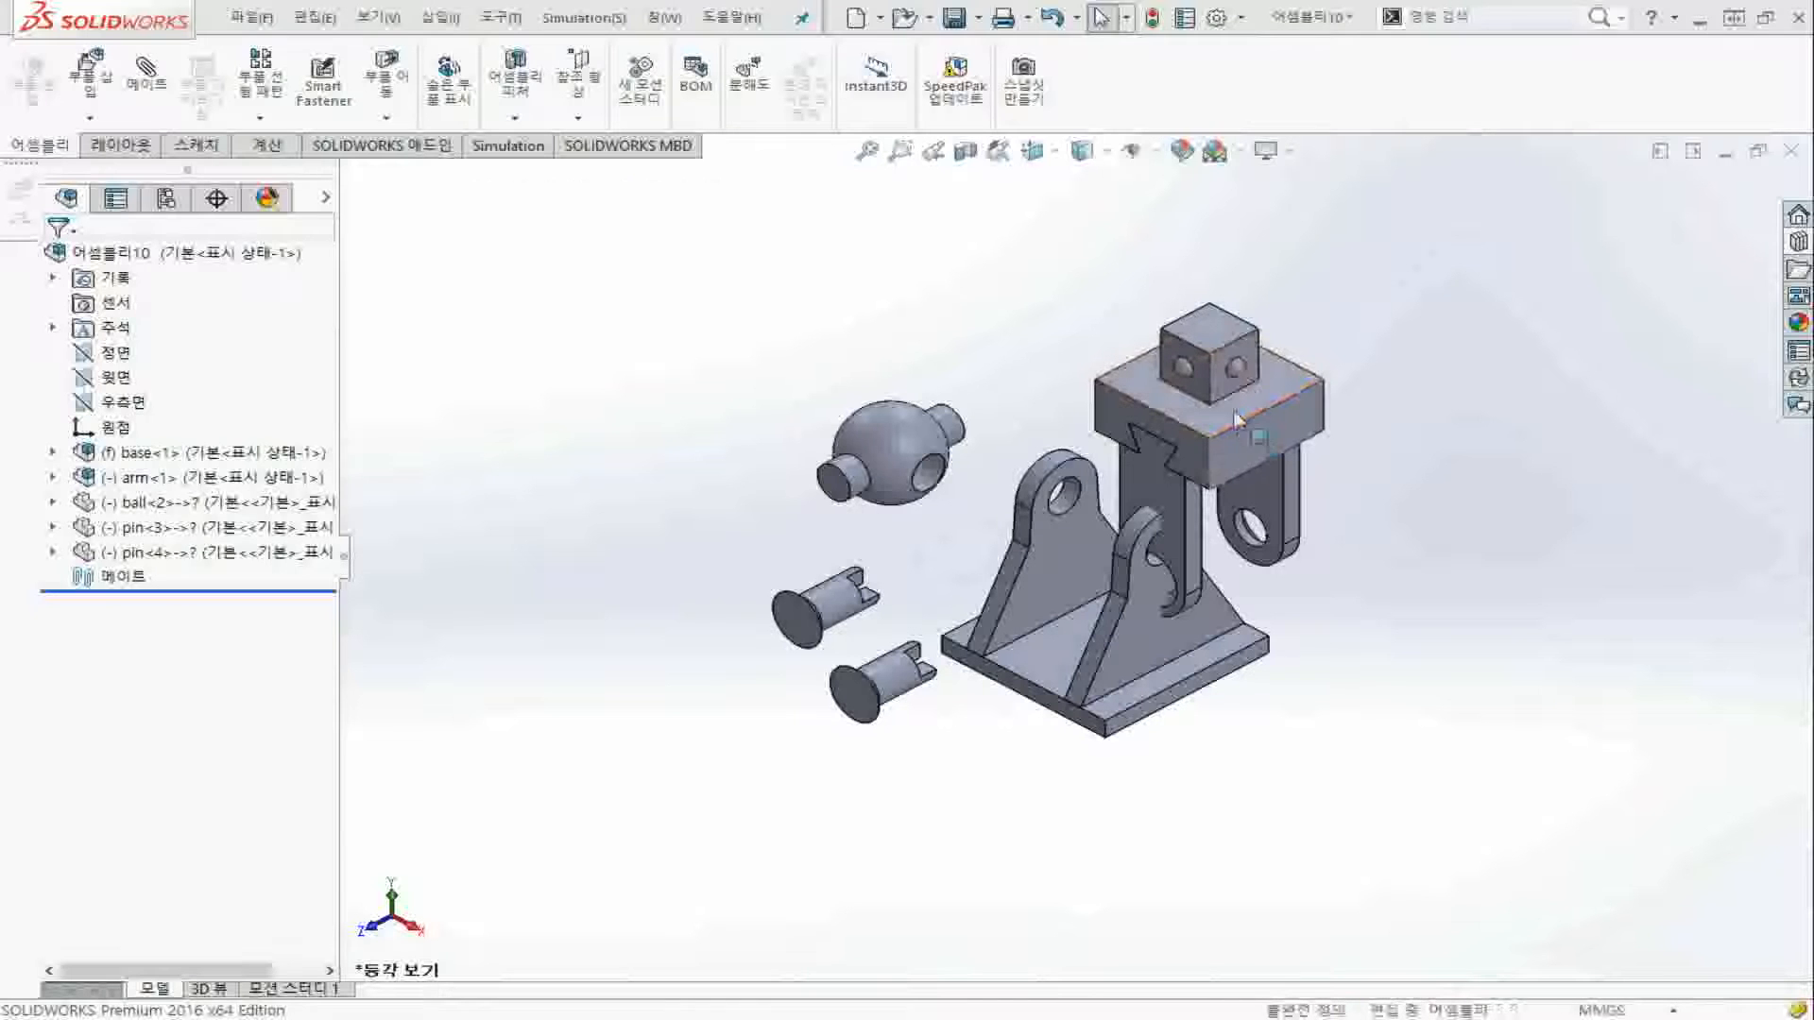
pyautogui.click(1239, 423)
pyautogui.moveTo(1238, 423); pyautogui.dragTo(1030, 246)
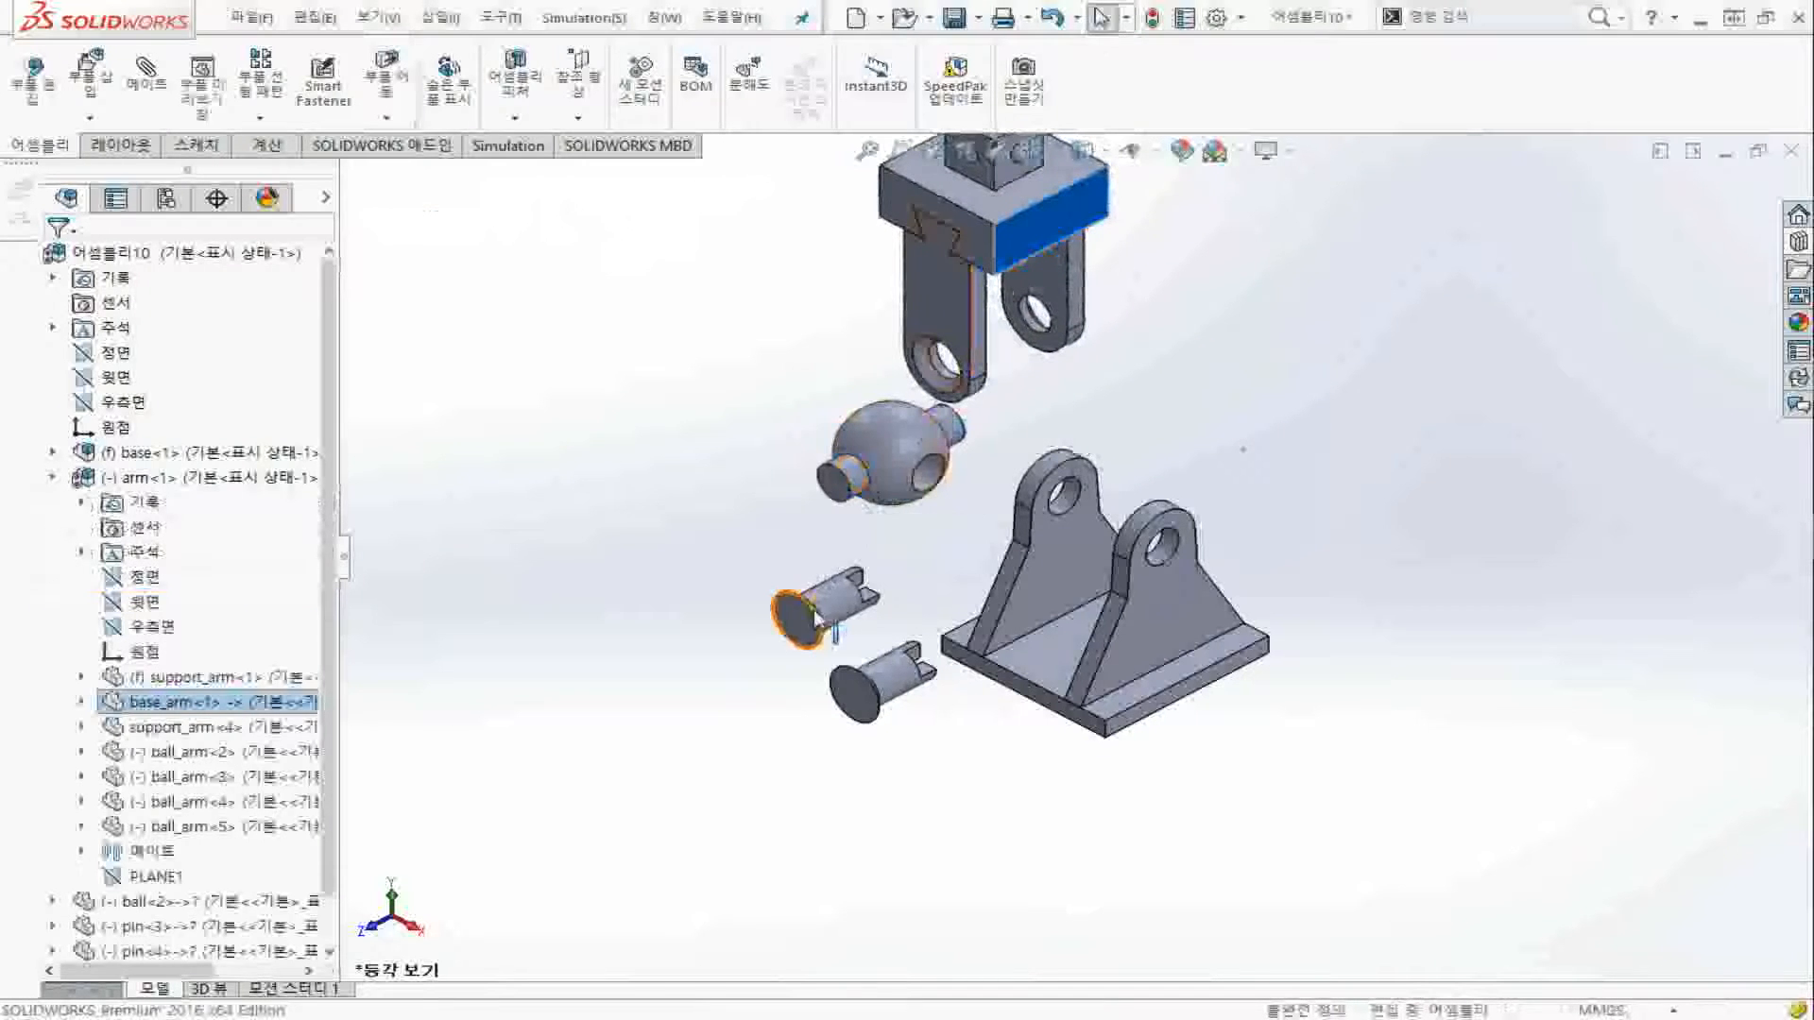
# Rotate both pins so their slotted ends point toward the base, and place them on opposite sides of it
pyautogui.moveTo(808, 612); pyautogui.dragTo(737, 518)
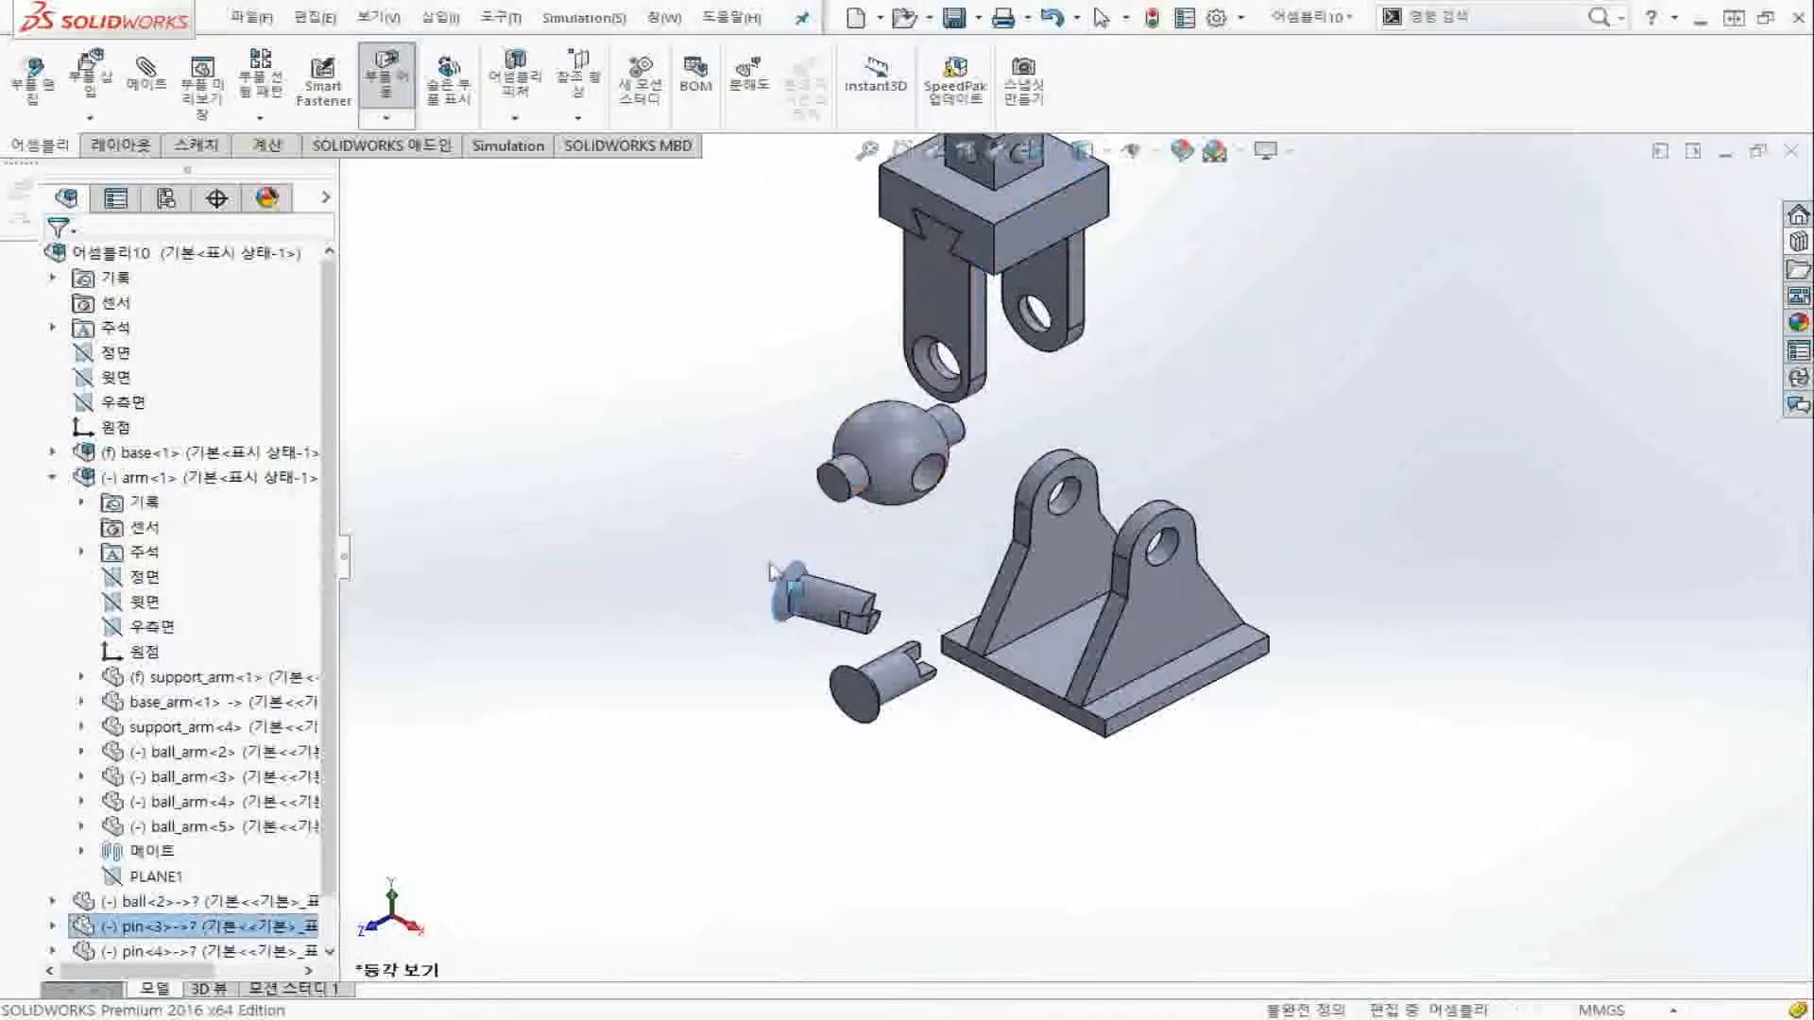
pyautogui.click(874, 704)
pyautogui.moveTo(954, 716); pyautogui.dragTo(1086, 749, button='right')
pyautogui.click(862, 696)
pyautogui.moveTo(862, 697); pyautogui.dragTo(1276, 718)
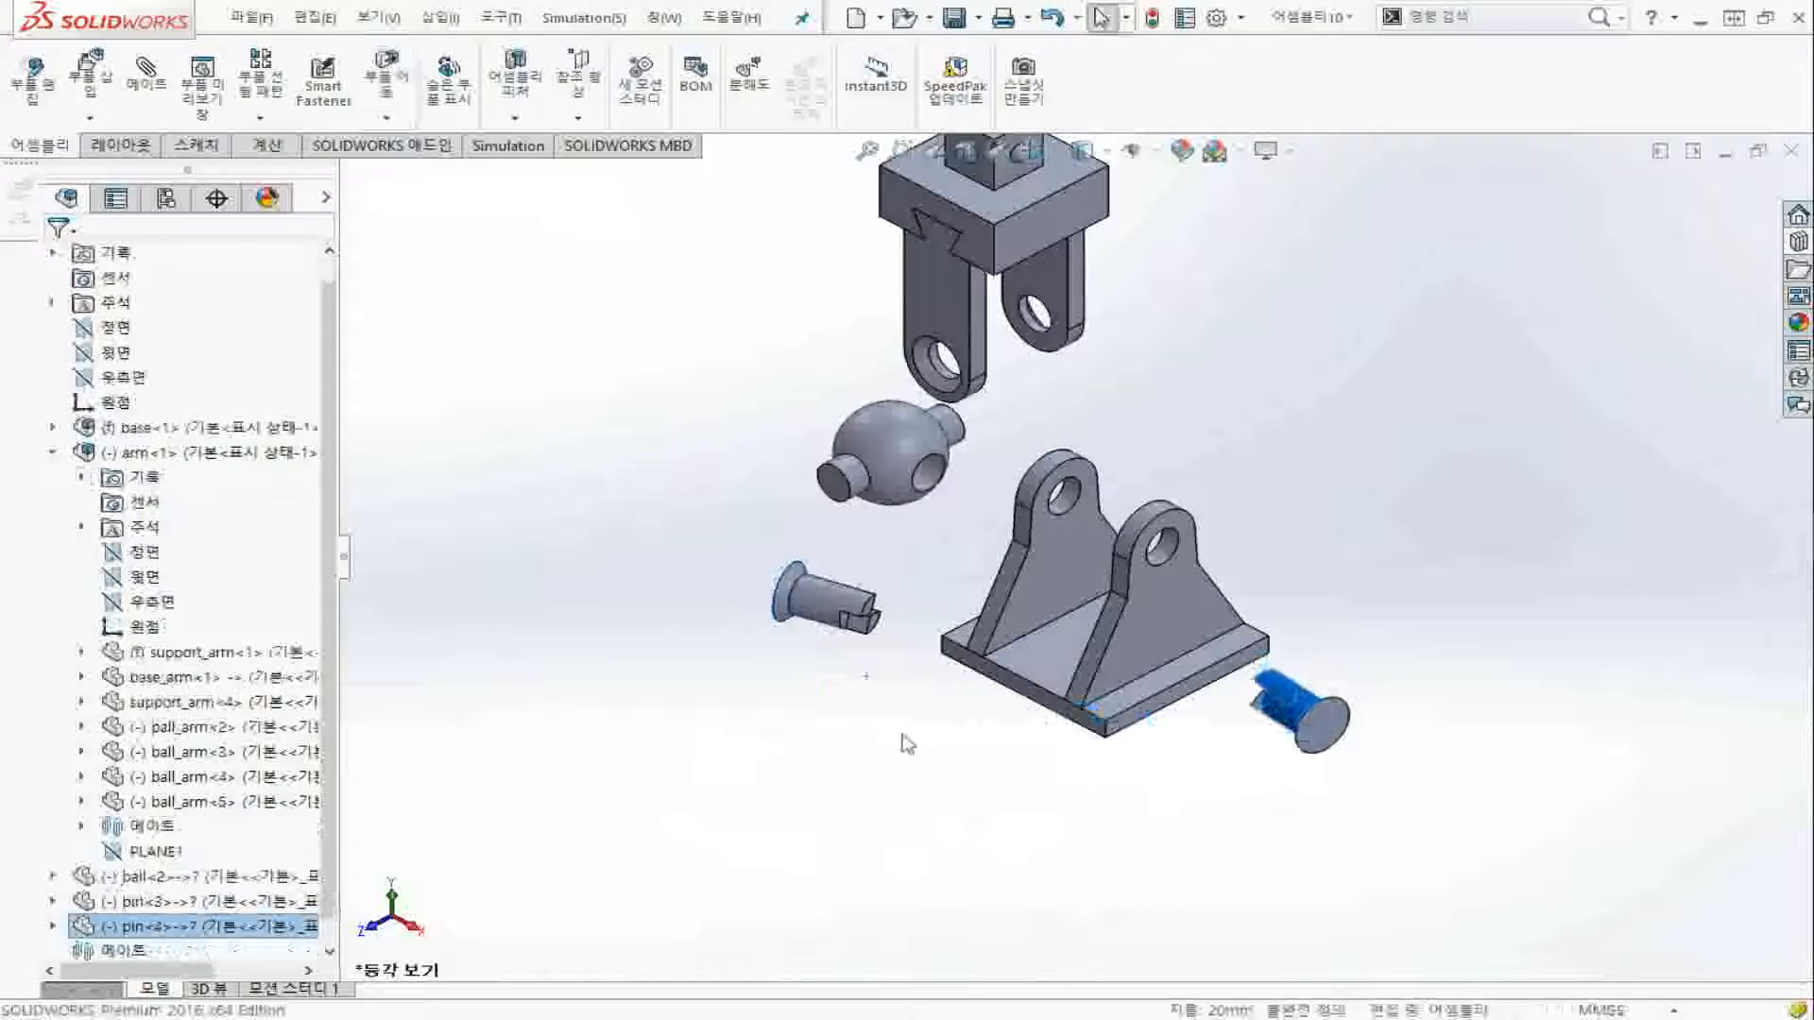
pyautogui.click(836, 604)
pyautogui.moveTo(836, 605); pyautogui.dragTo(820, 572)
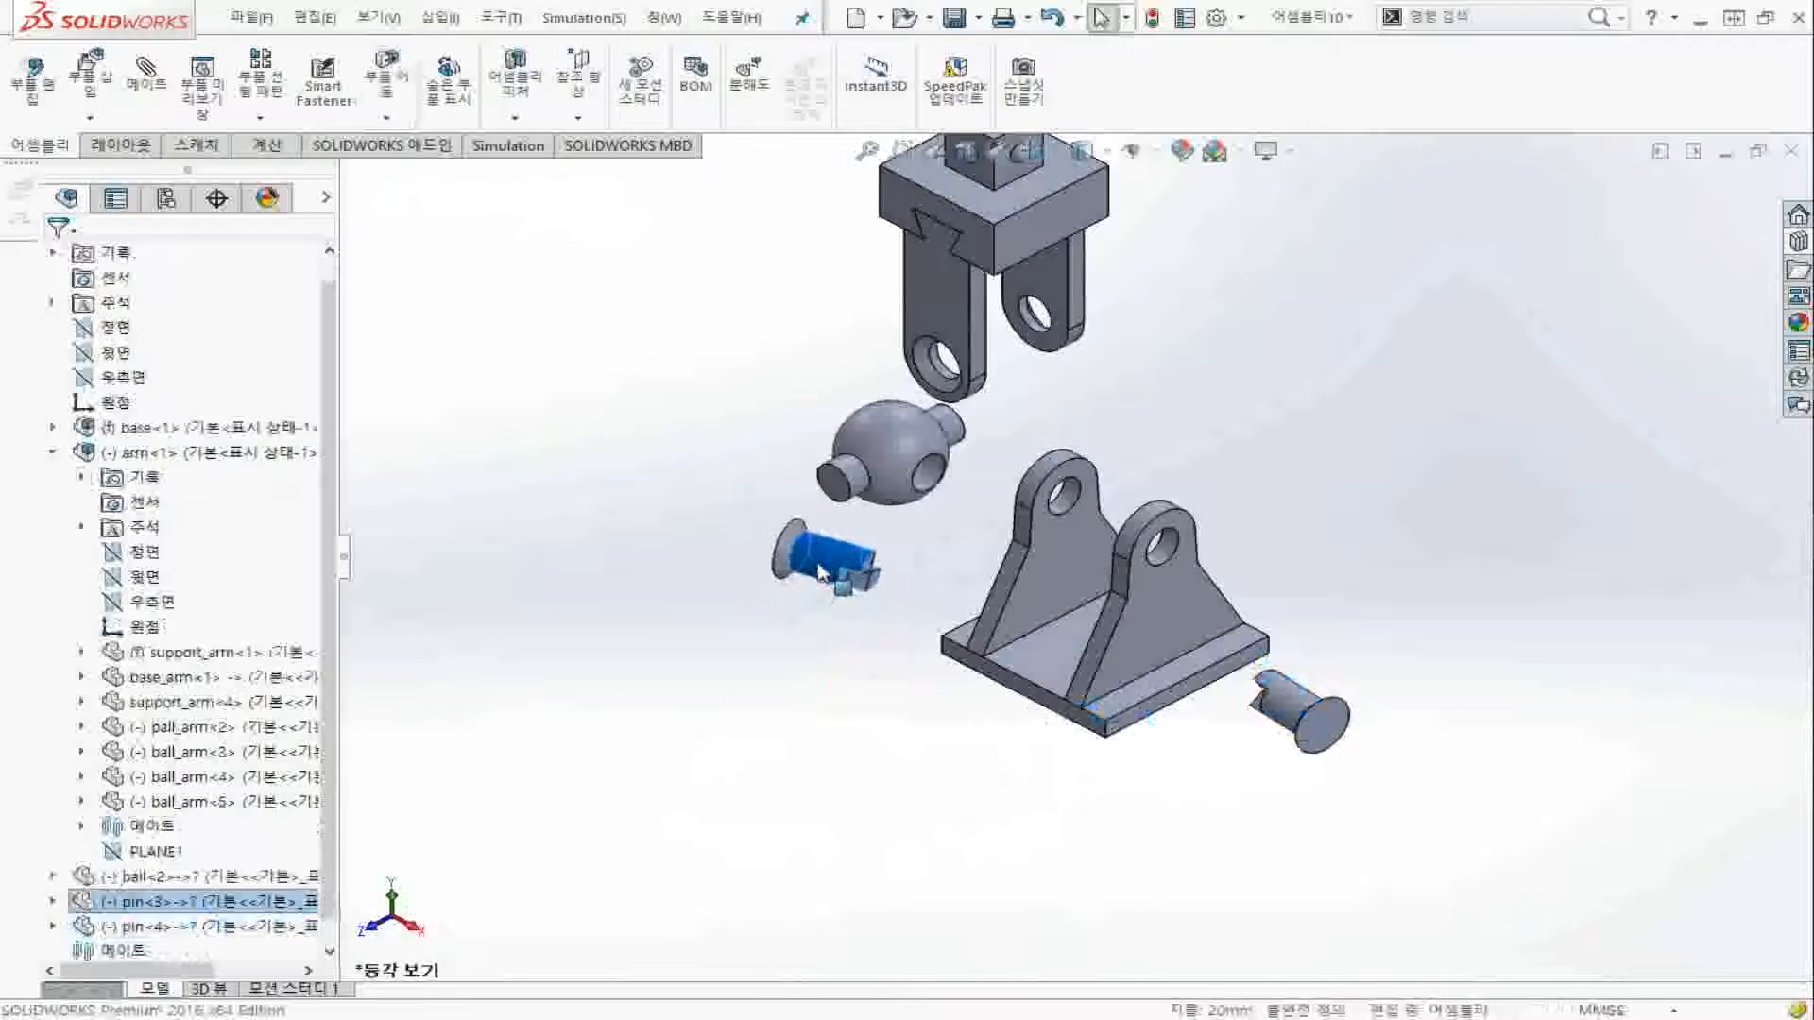
# Move the ball between arm and base, rotate it so its shafts point toward the base holes, and collapse the arm's component list
pyautogui.moveTo(916, 433); pyautogui.dragTo(1149, 384)
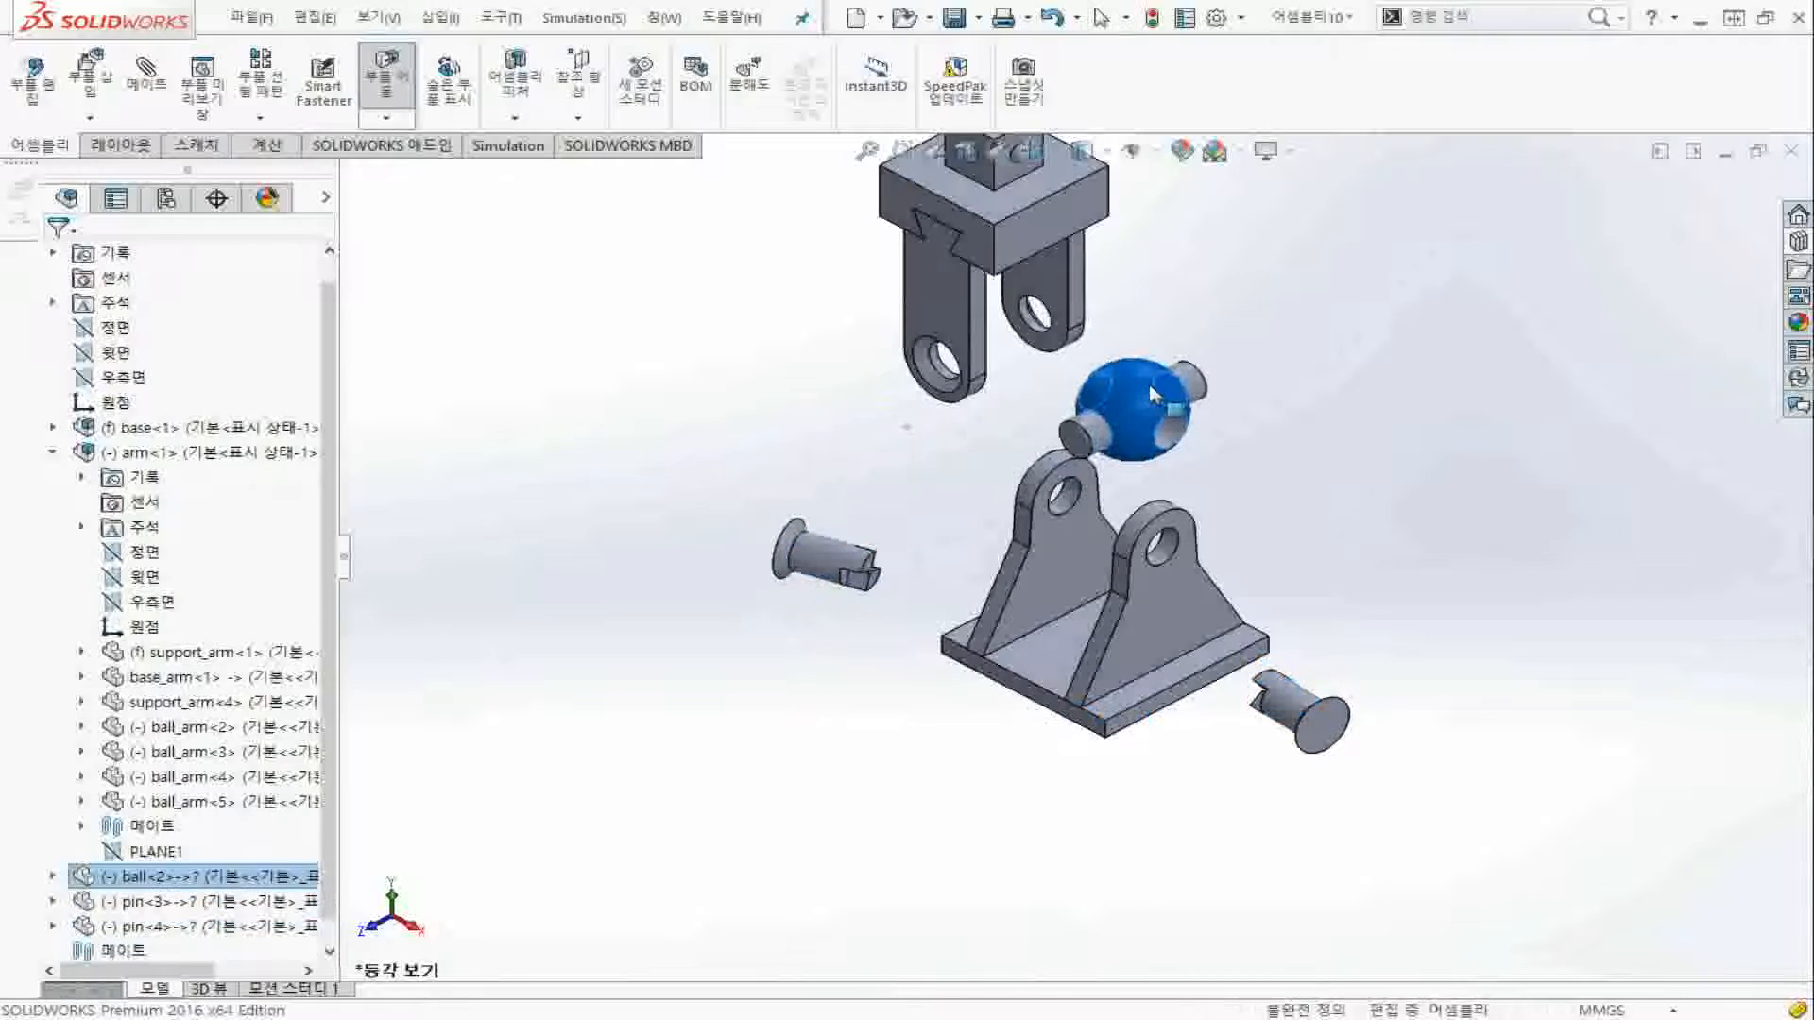
pyautogui.moveTo(1115, 453); pyautogui.dragTo(1365, 406, button='right')
pyautogui.scroll(1, 1224, 454)
pyautogui.scroll(2, 1225, 412)
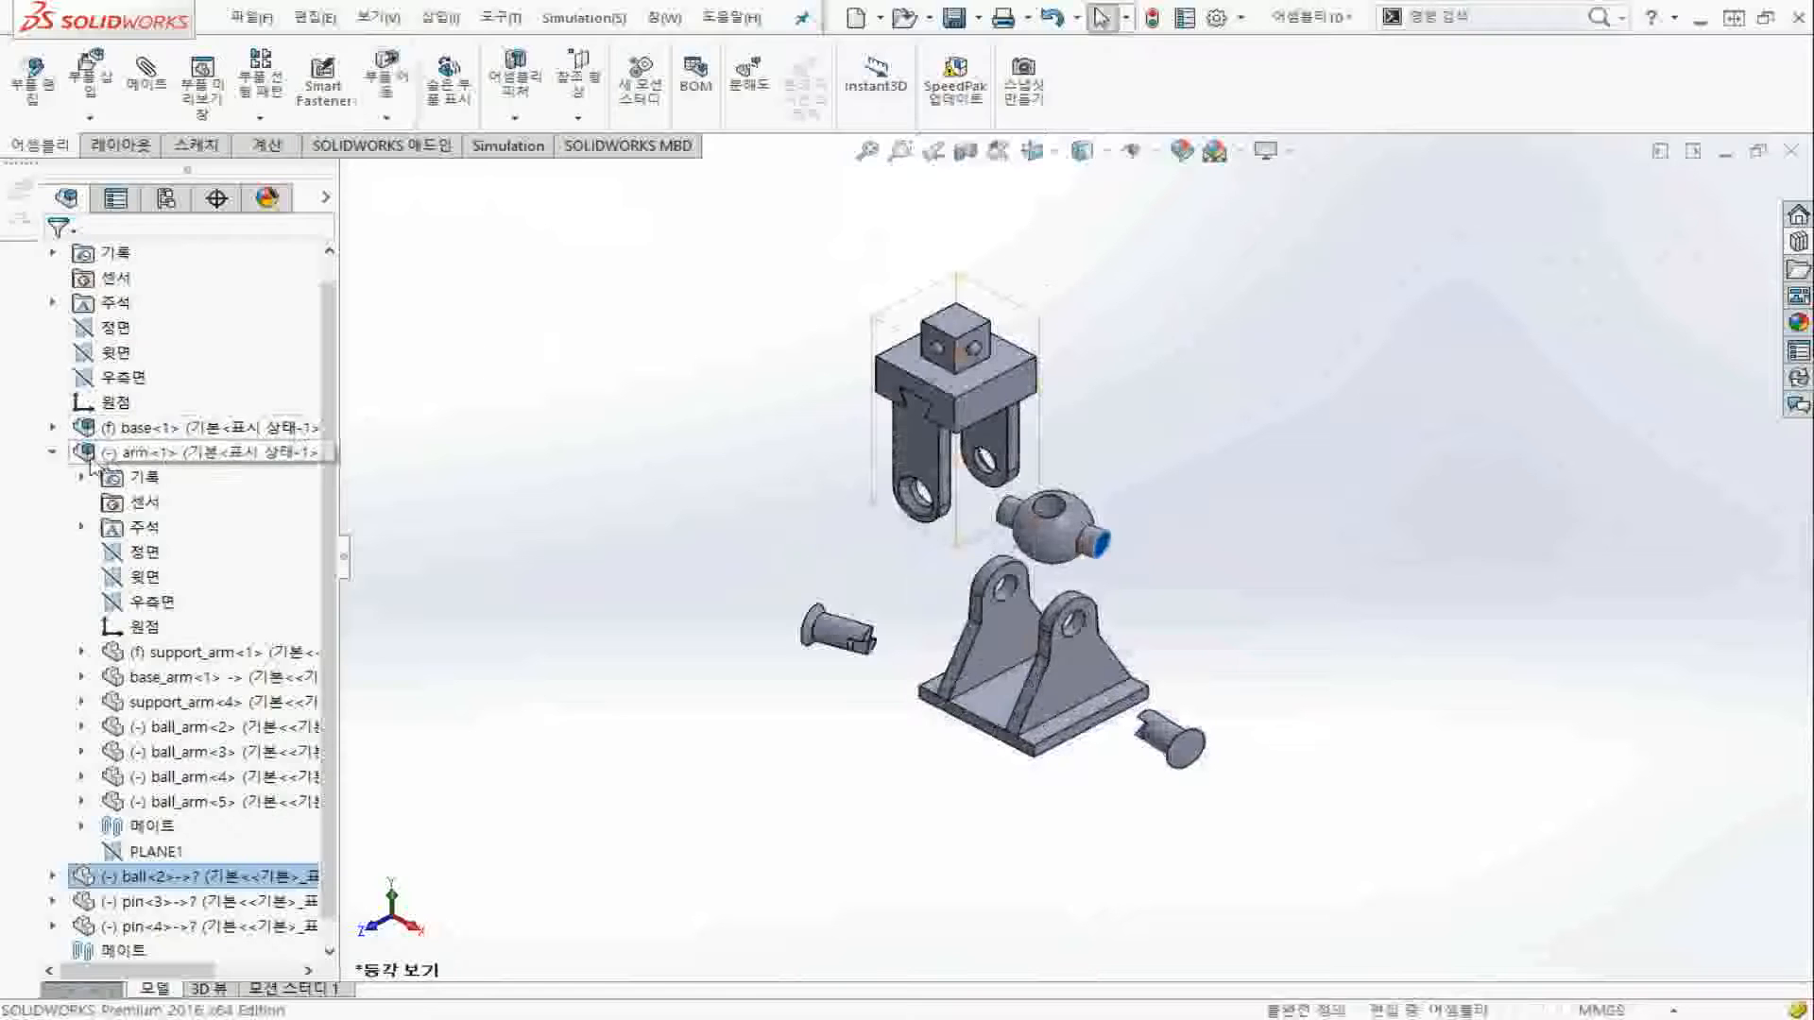
pyautogui.click(52, 453)
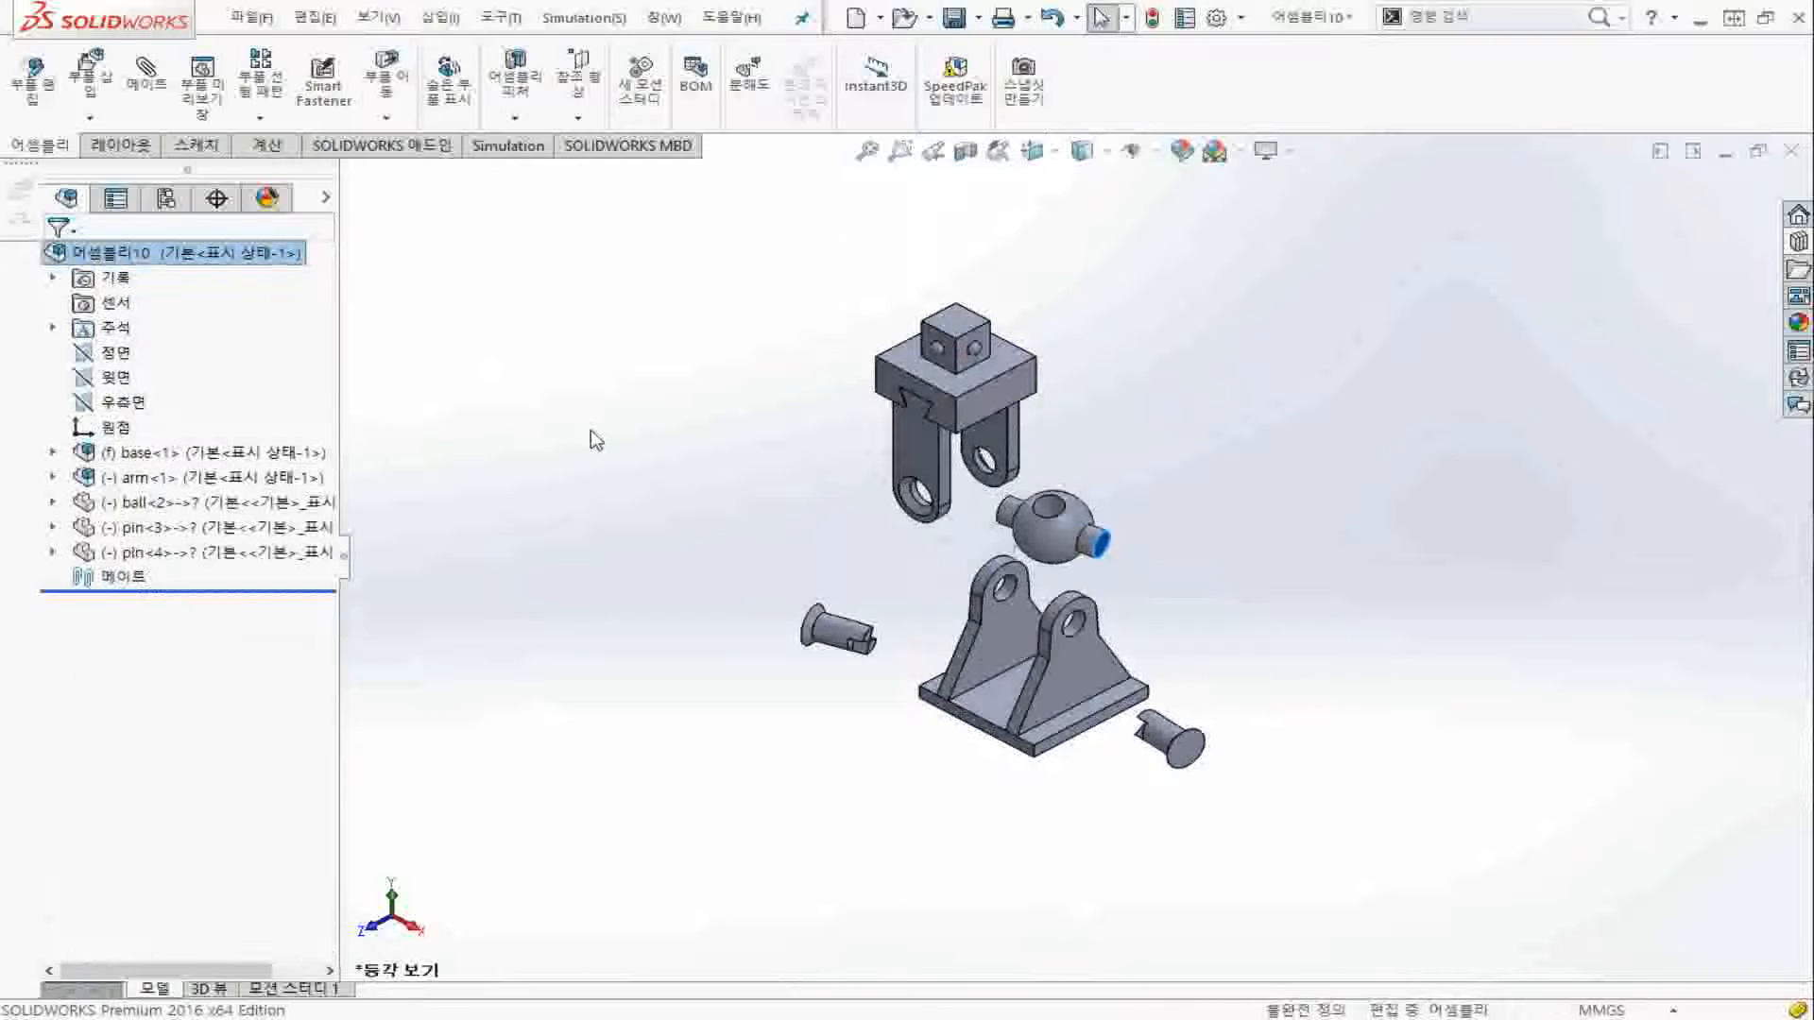
# Add a concentric mate between the ball's shaft and the support_base hole, and test the ball's movement
pyautogui.click(151, 74)
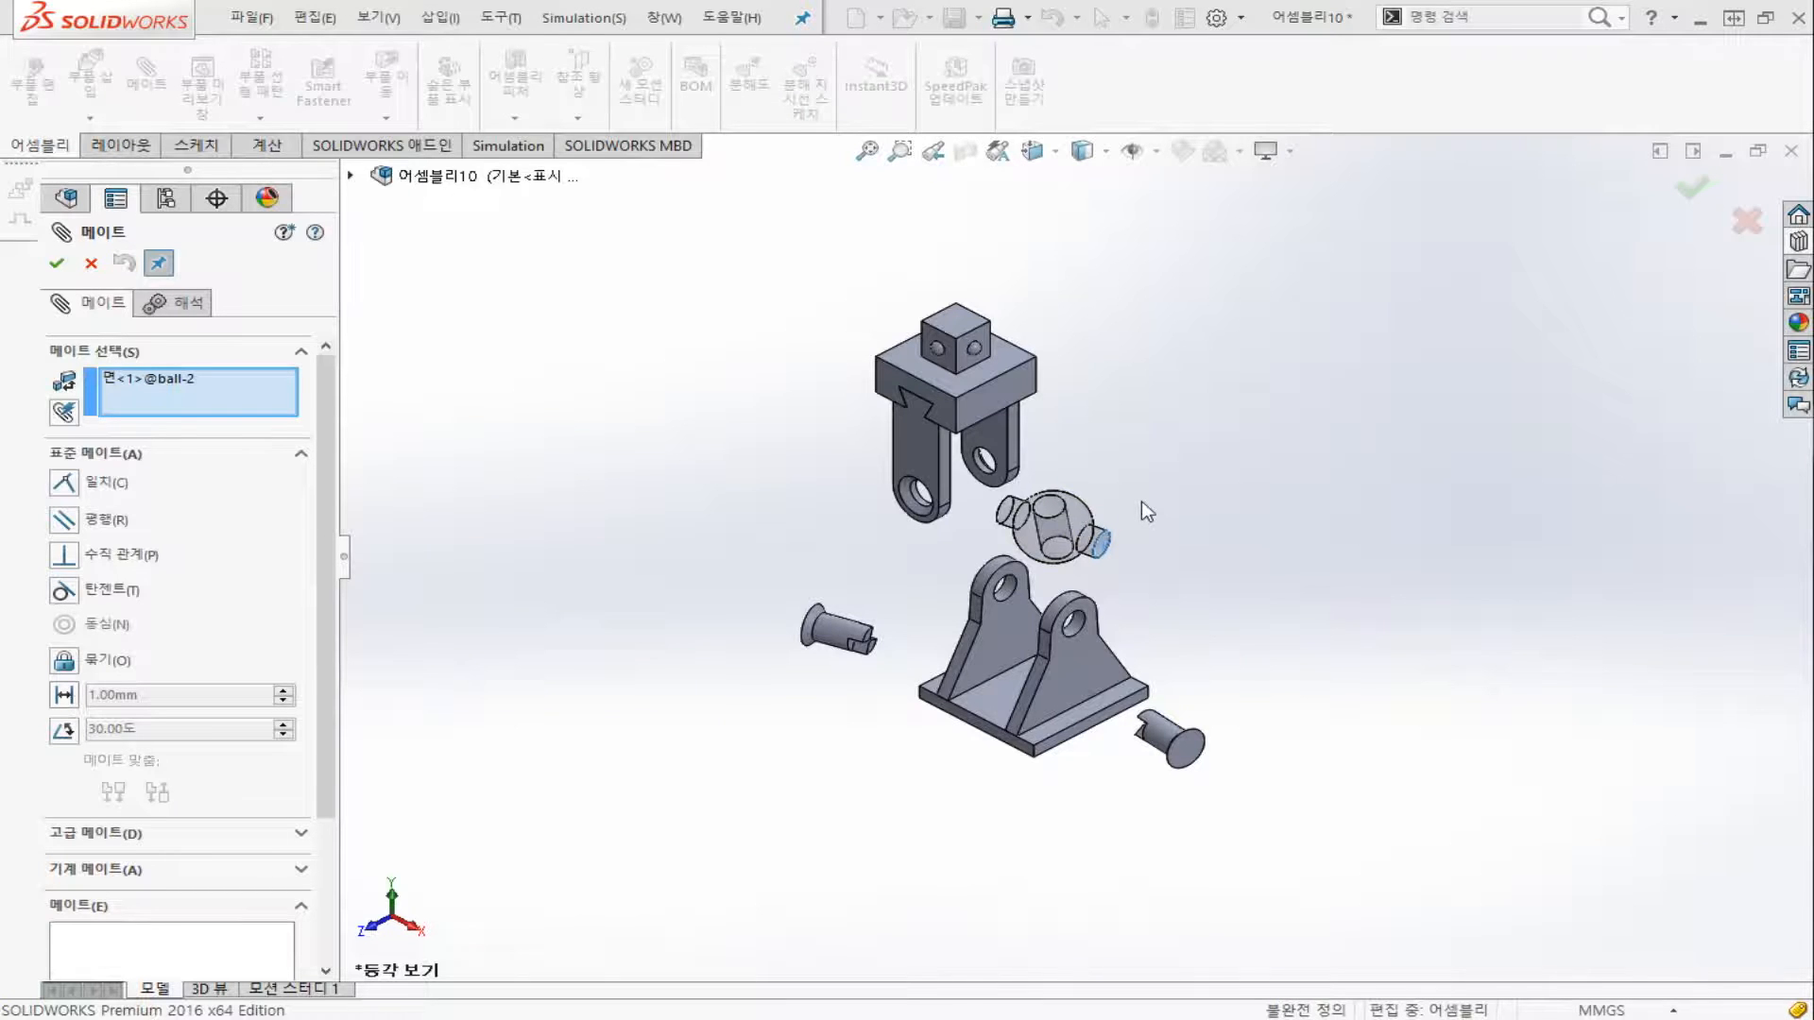
pyautogui.scroll(-2, 1142, 500)
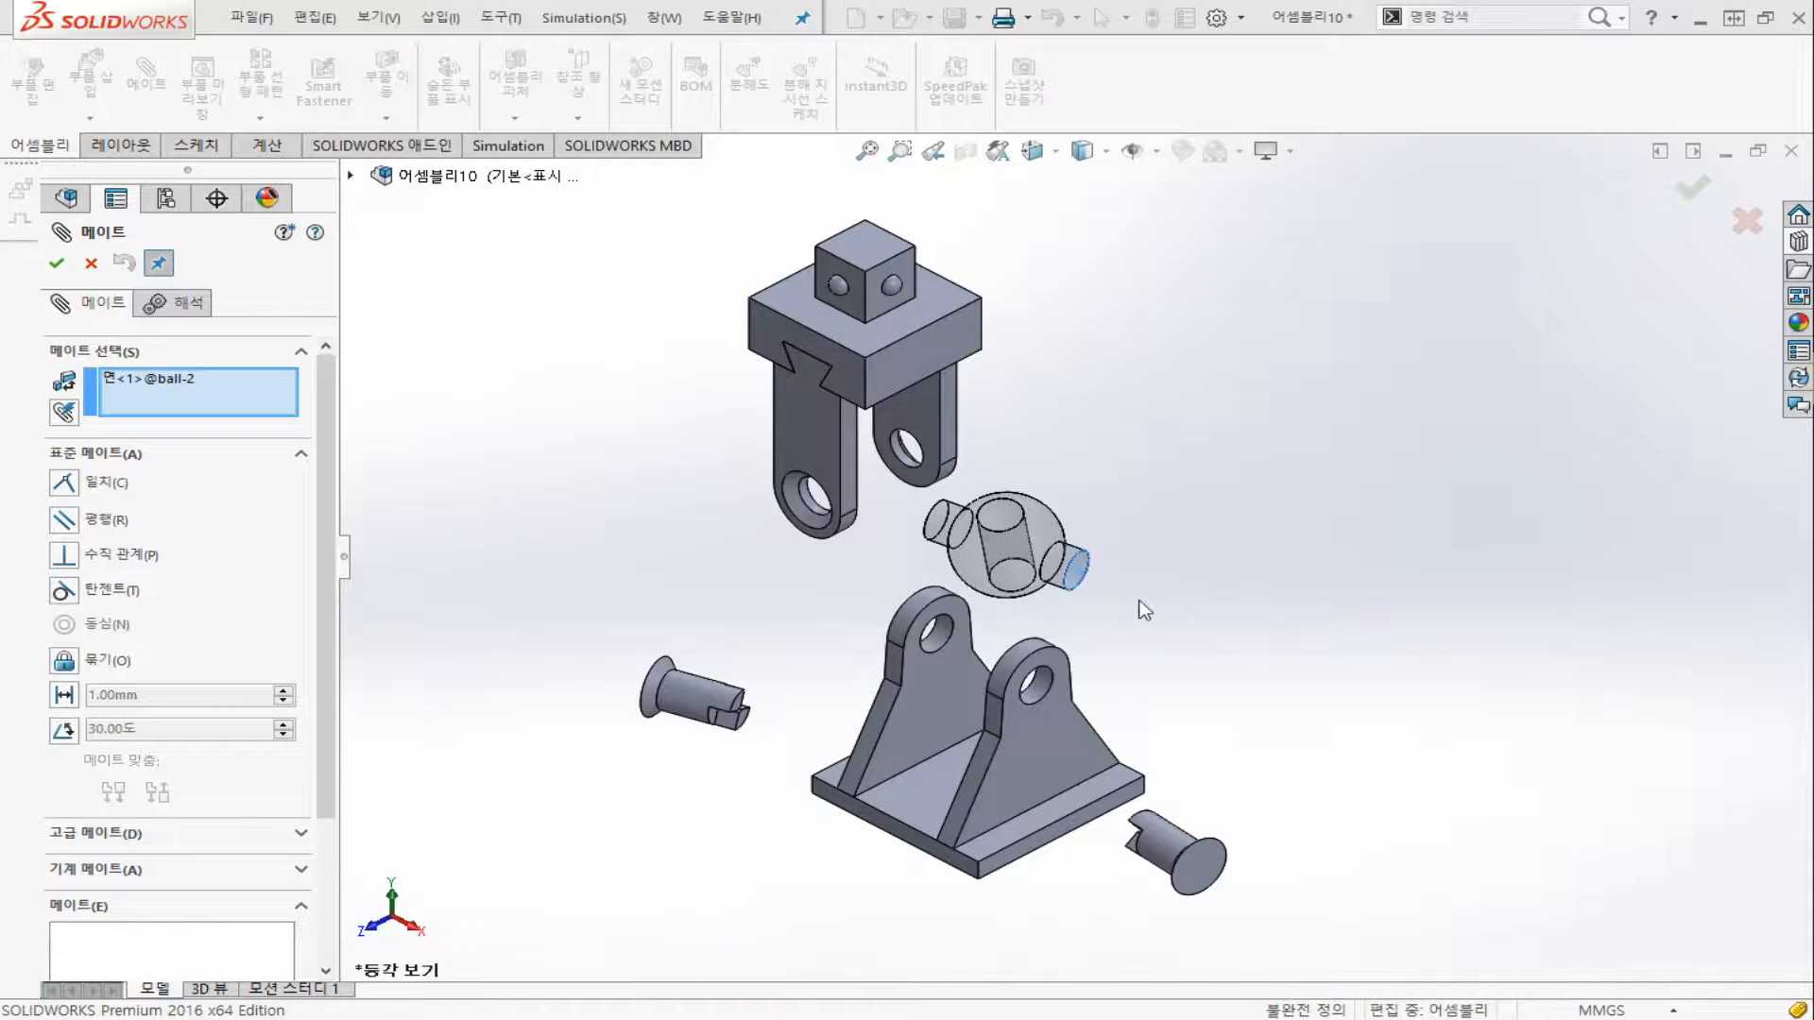
pyautogui.click(1072, 567)
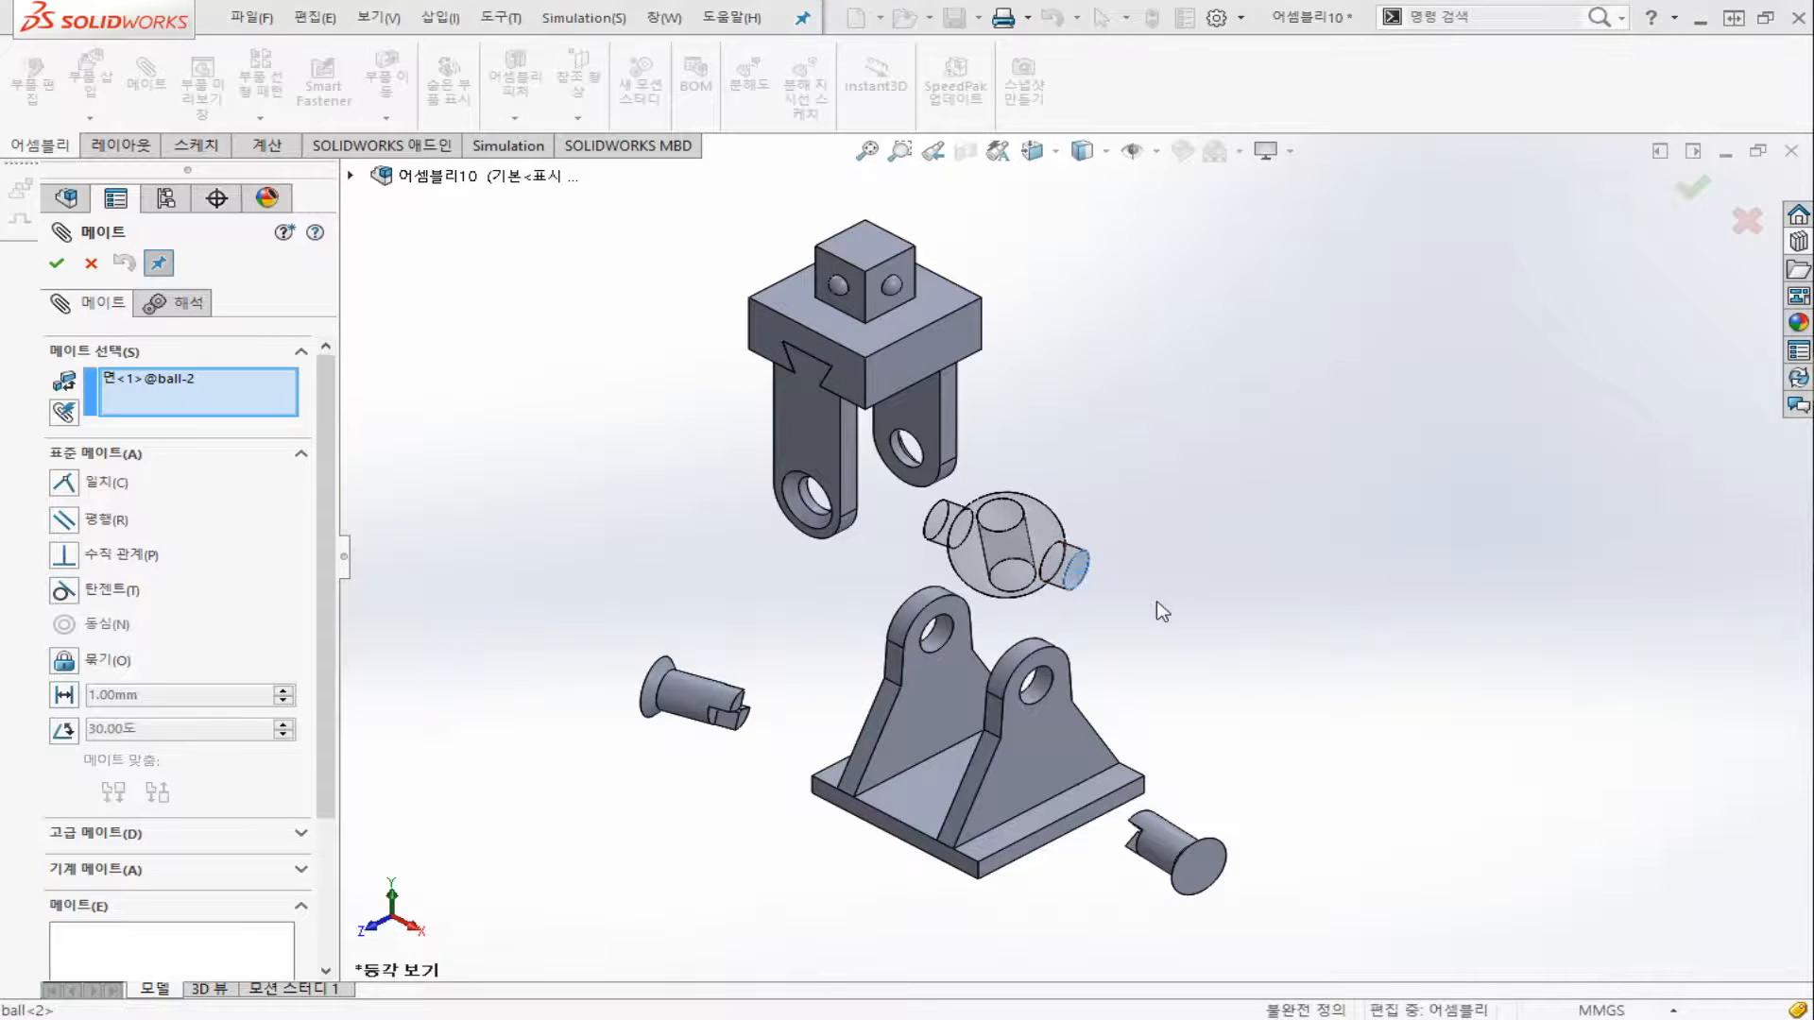
pyautogui.click(1072, 574)
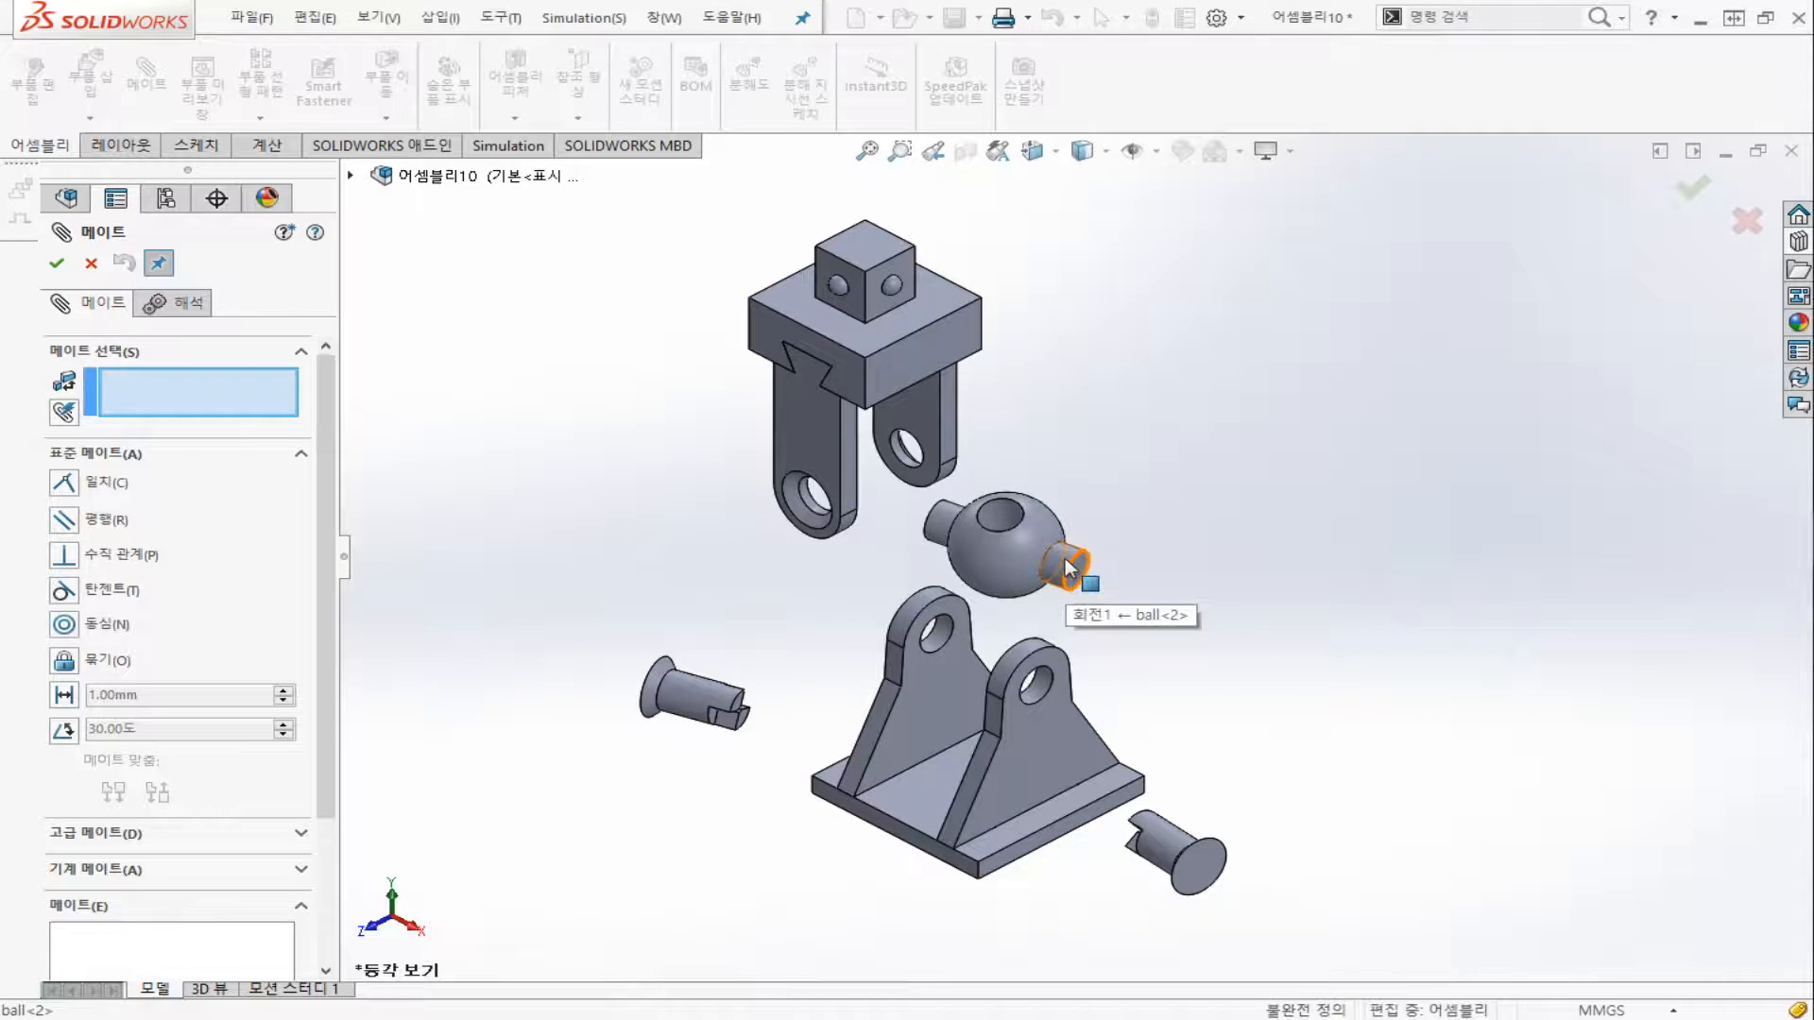
pyautogui.click(1064, 559)
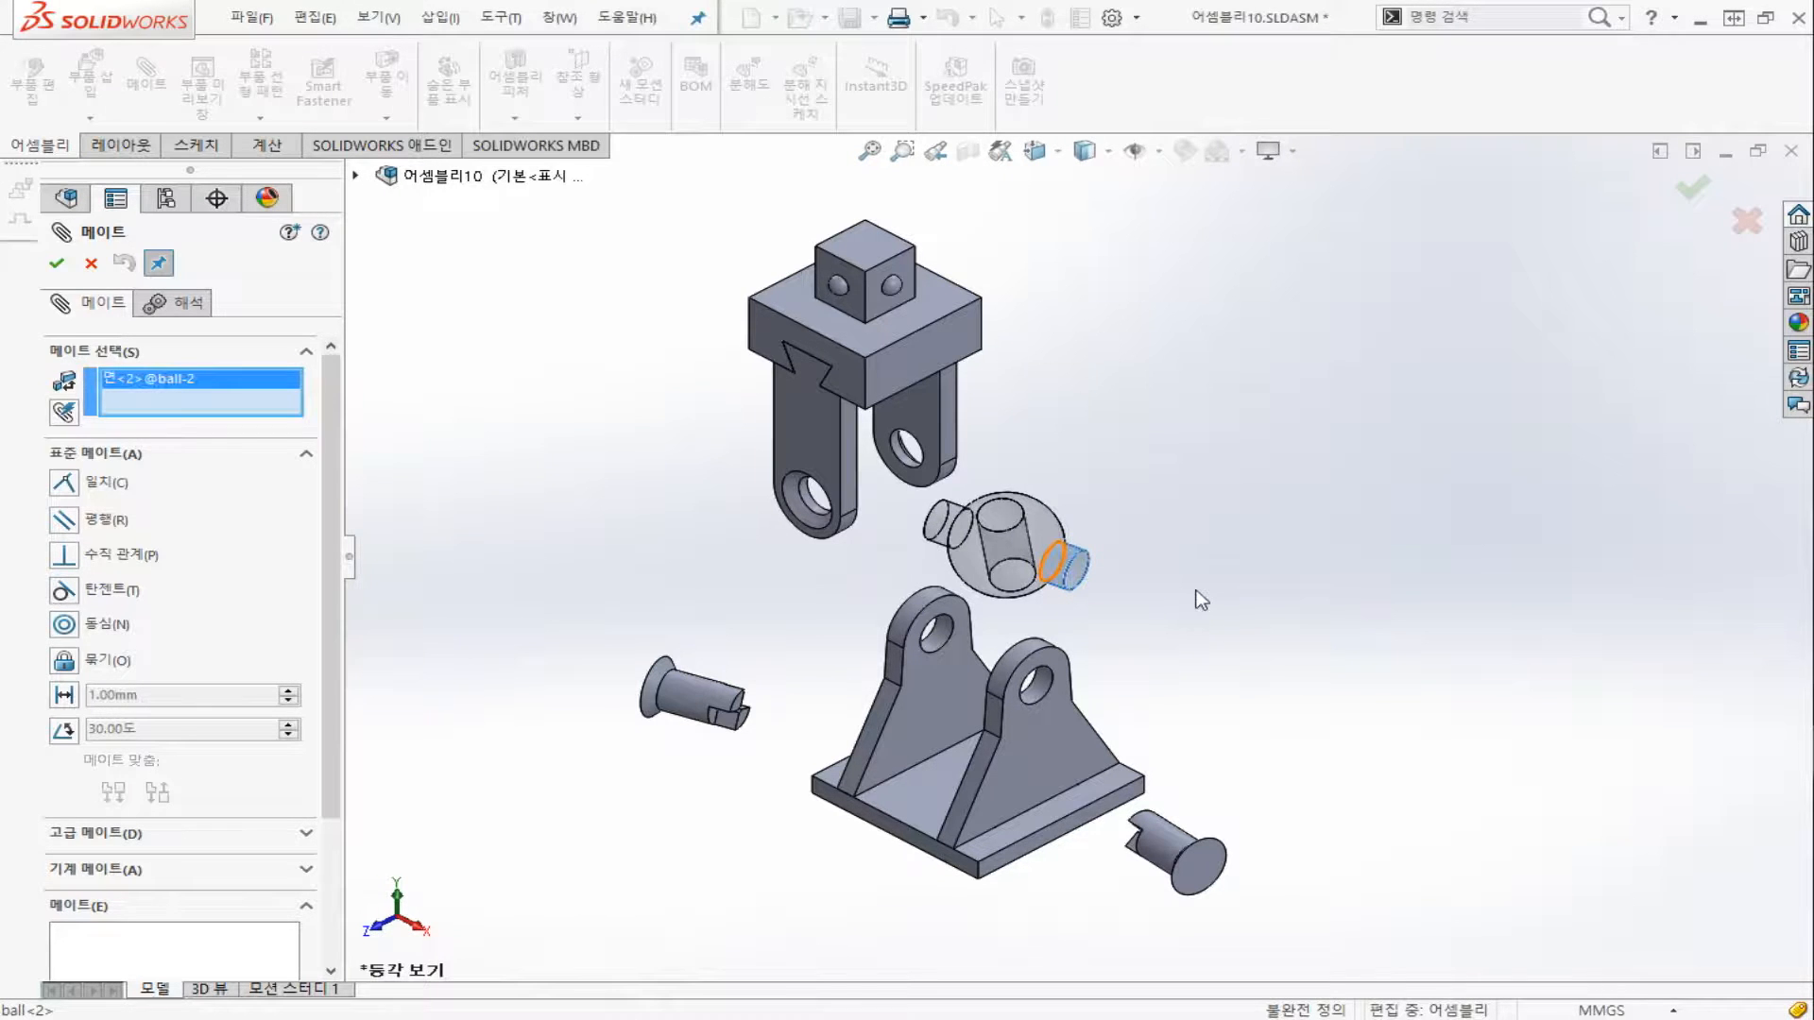
pyautogui.click(1034, 695)
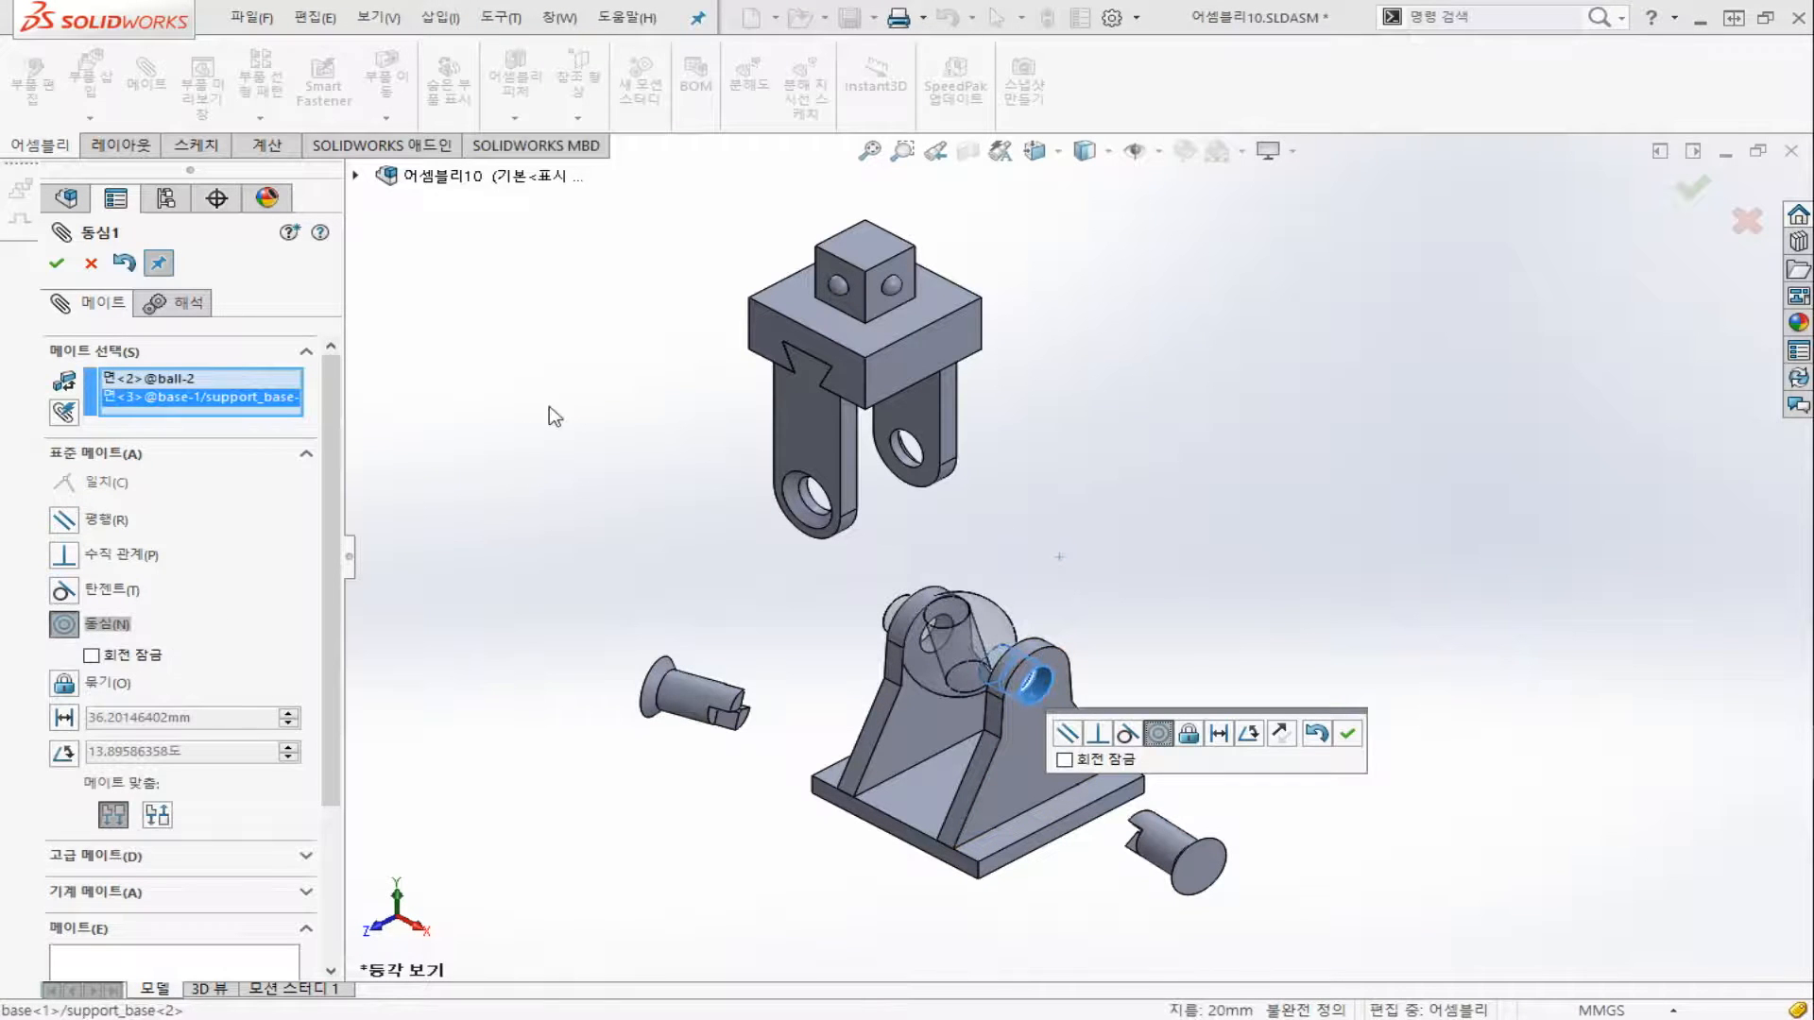
pyautogui.click(1348, 733)
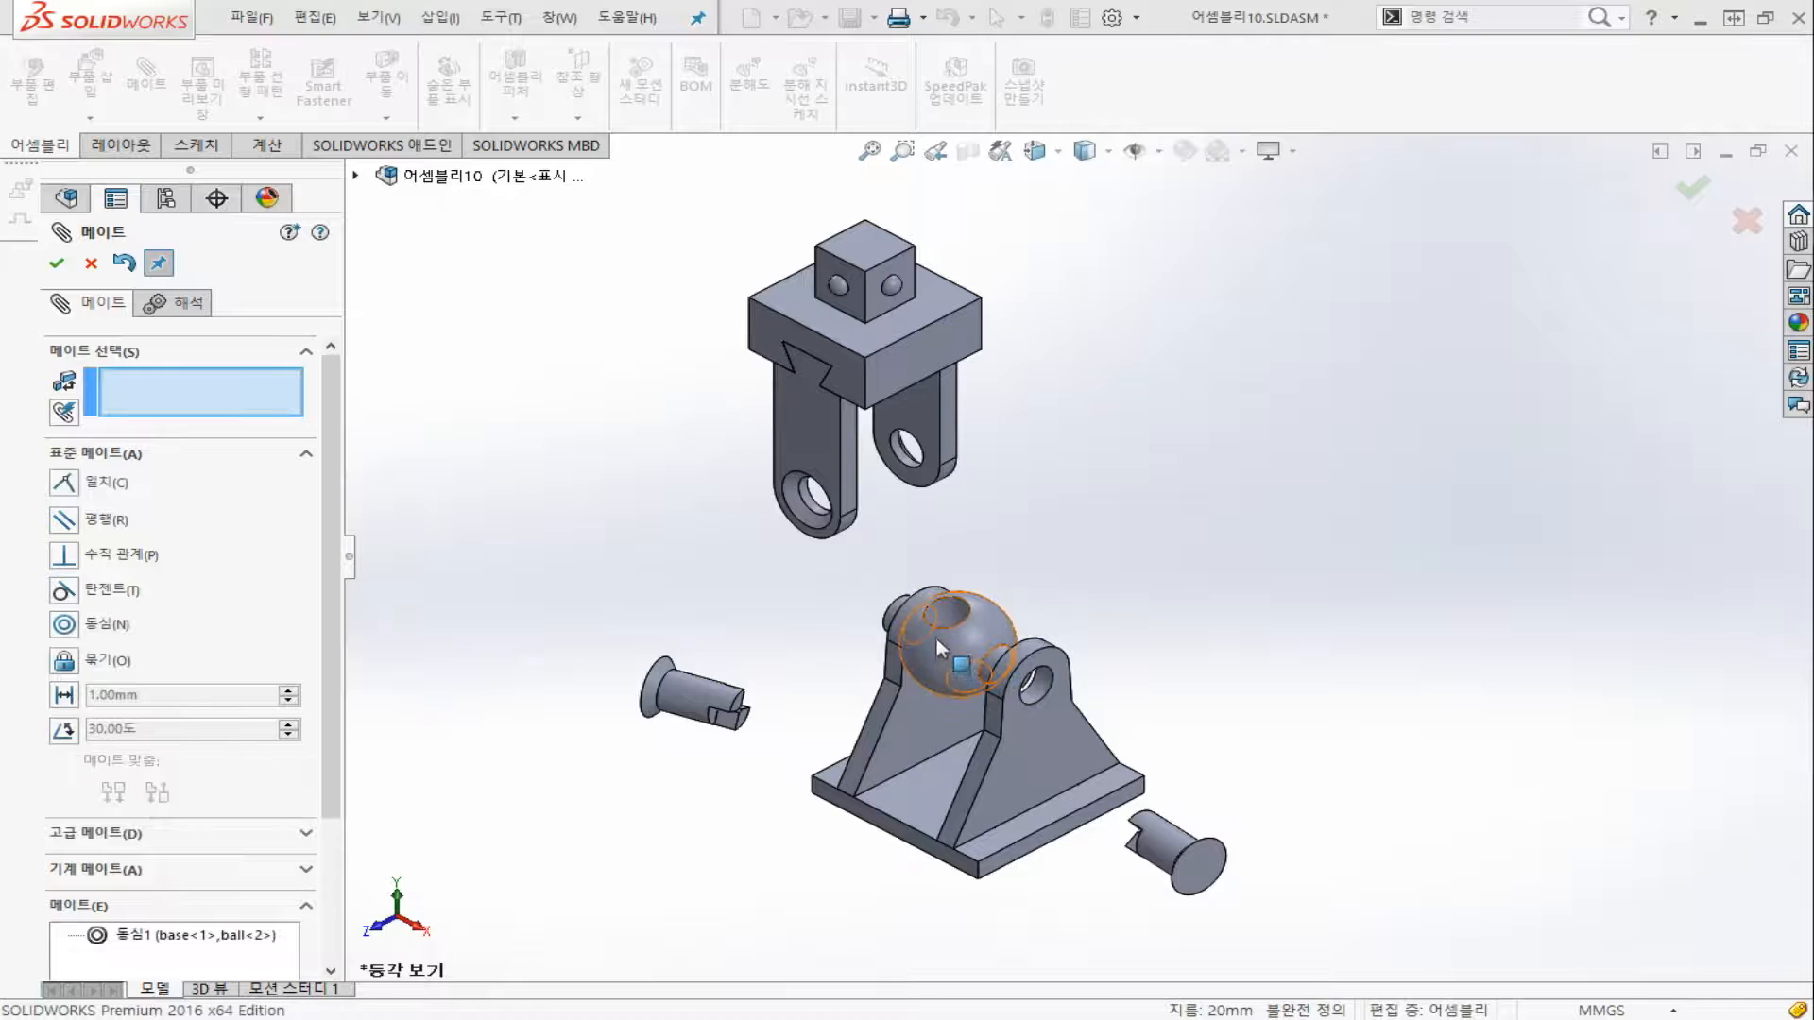
pyautogui.moveTo(933, 637); pyautogui.dragTo(939, 687)
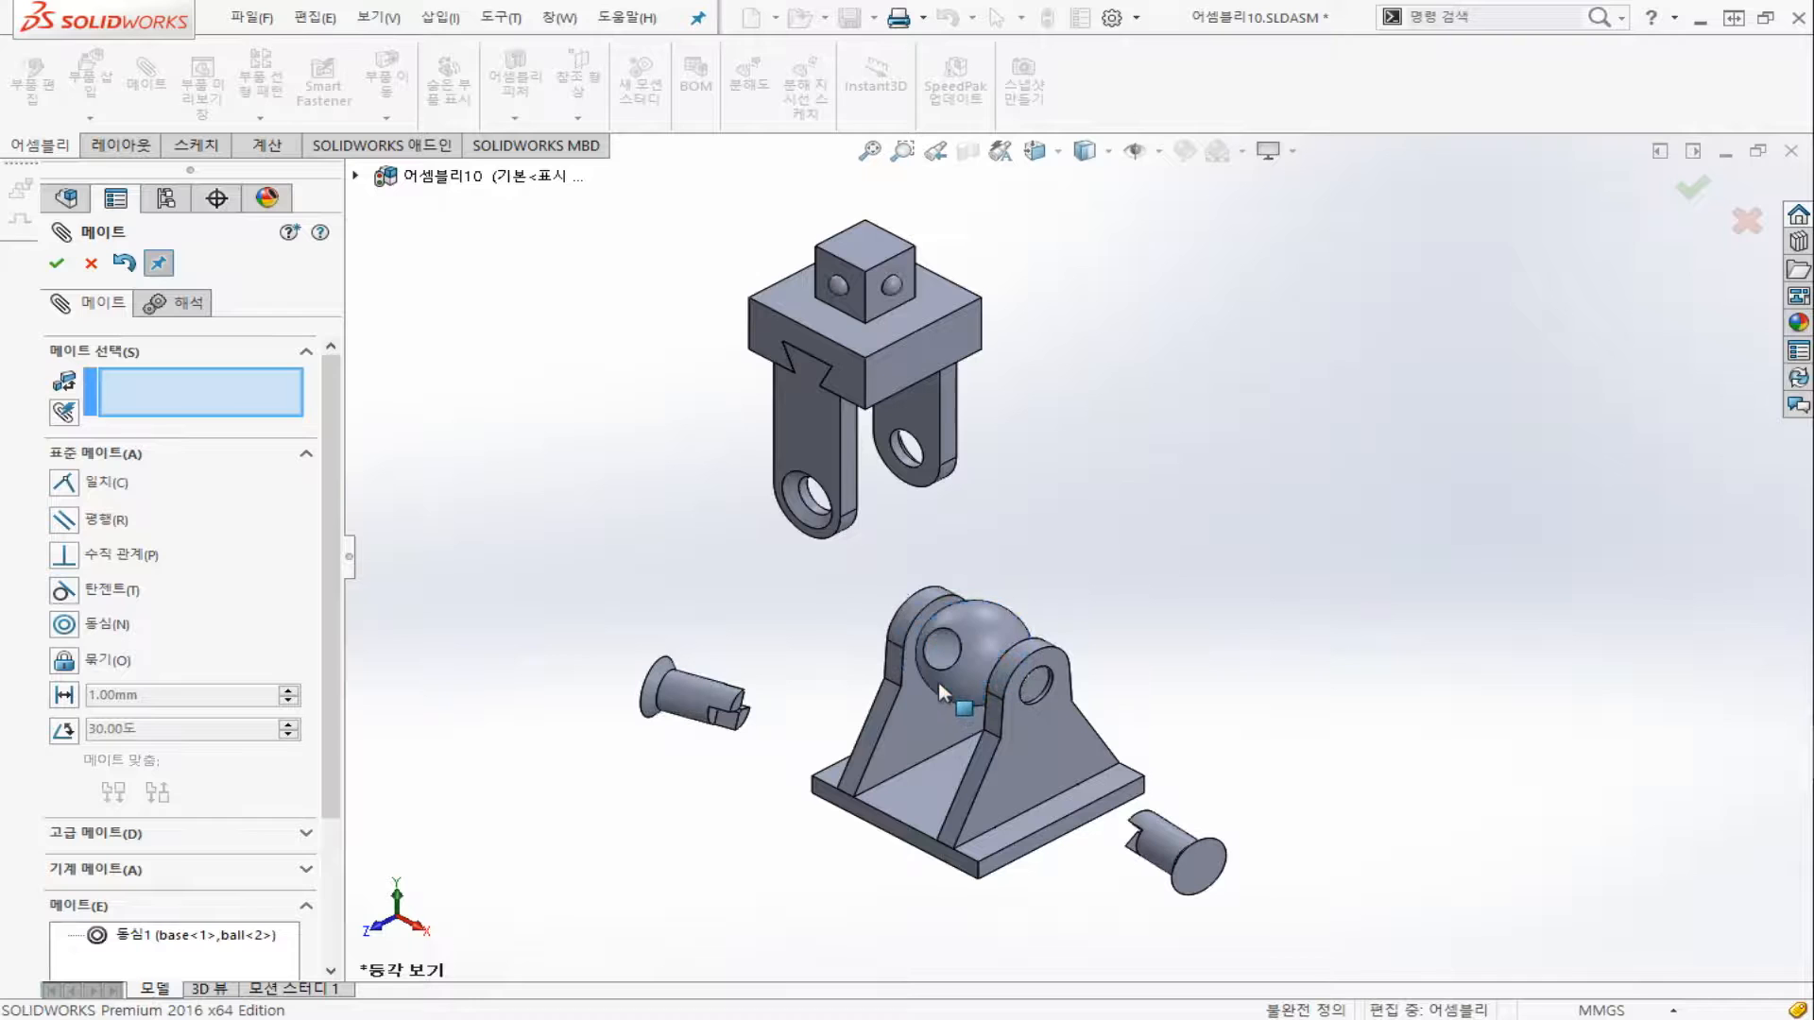
pyautogui.click(1052, 739)
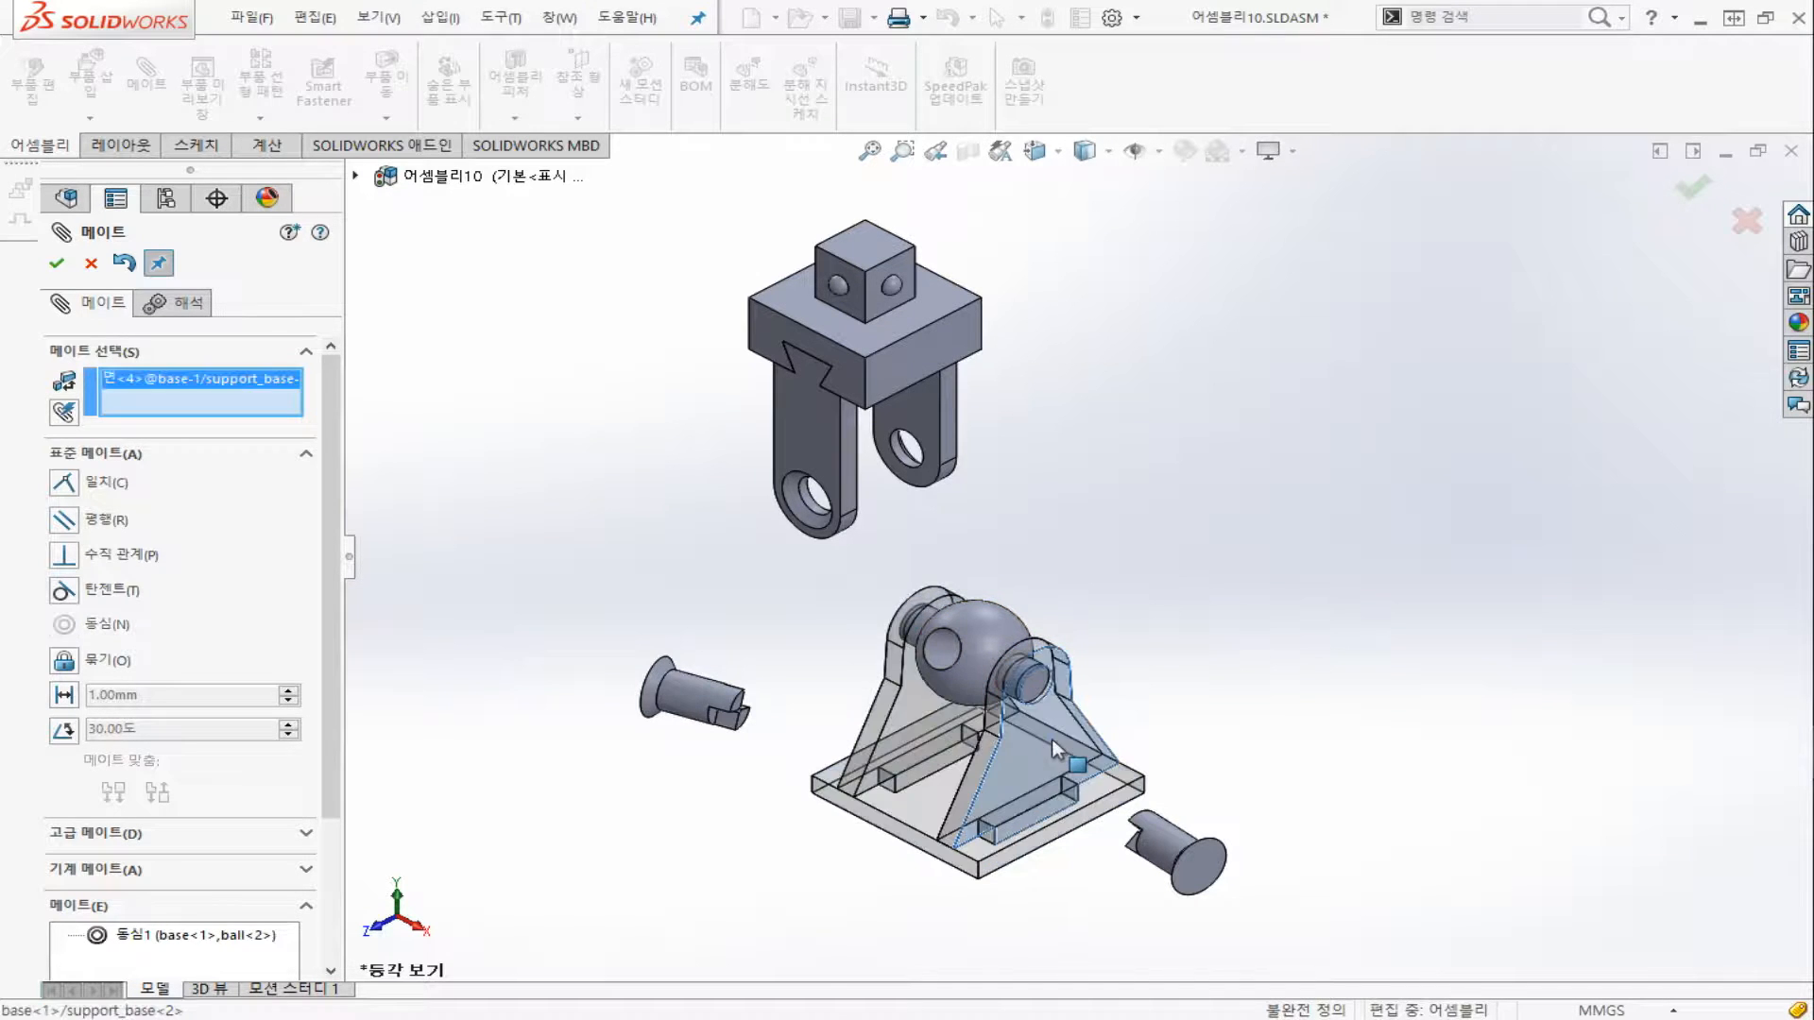
pyautogui.click(1032, 687)
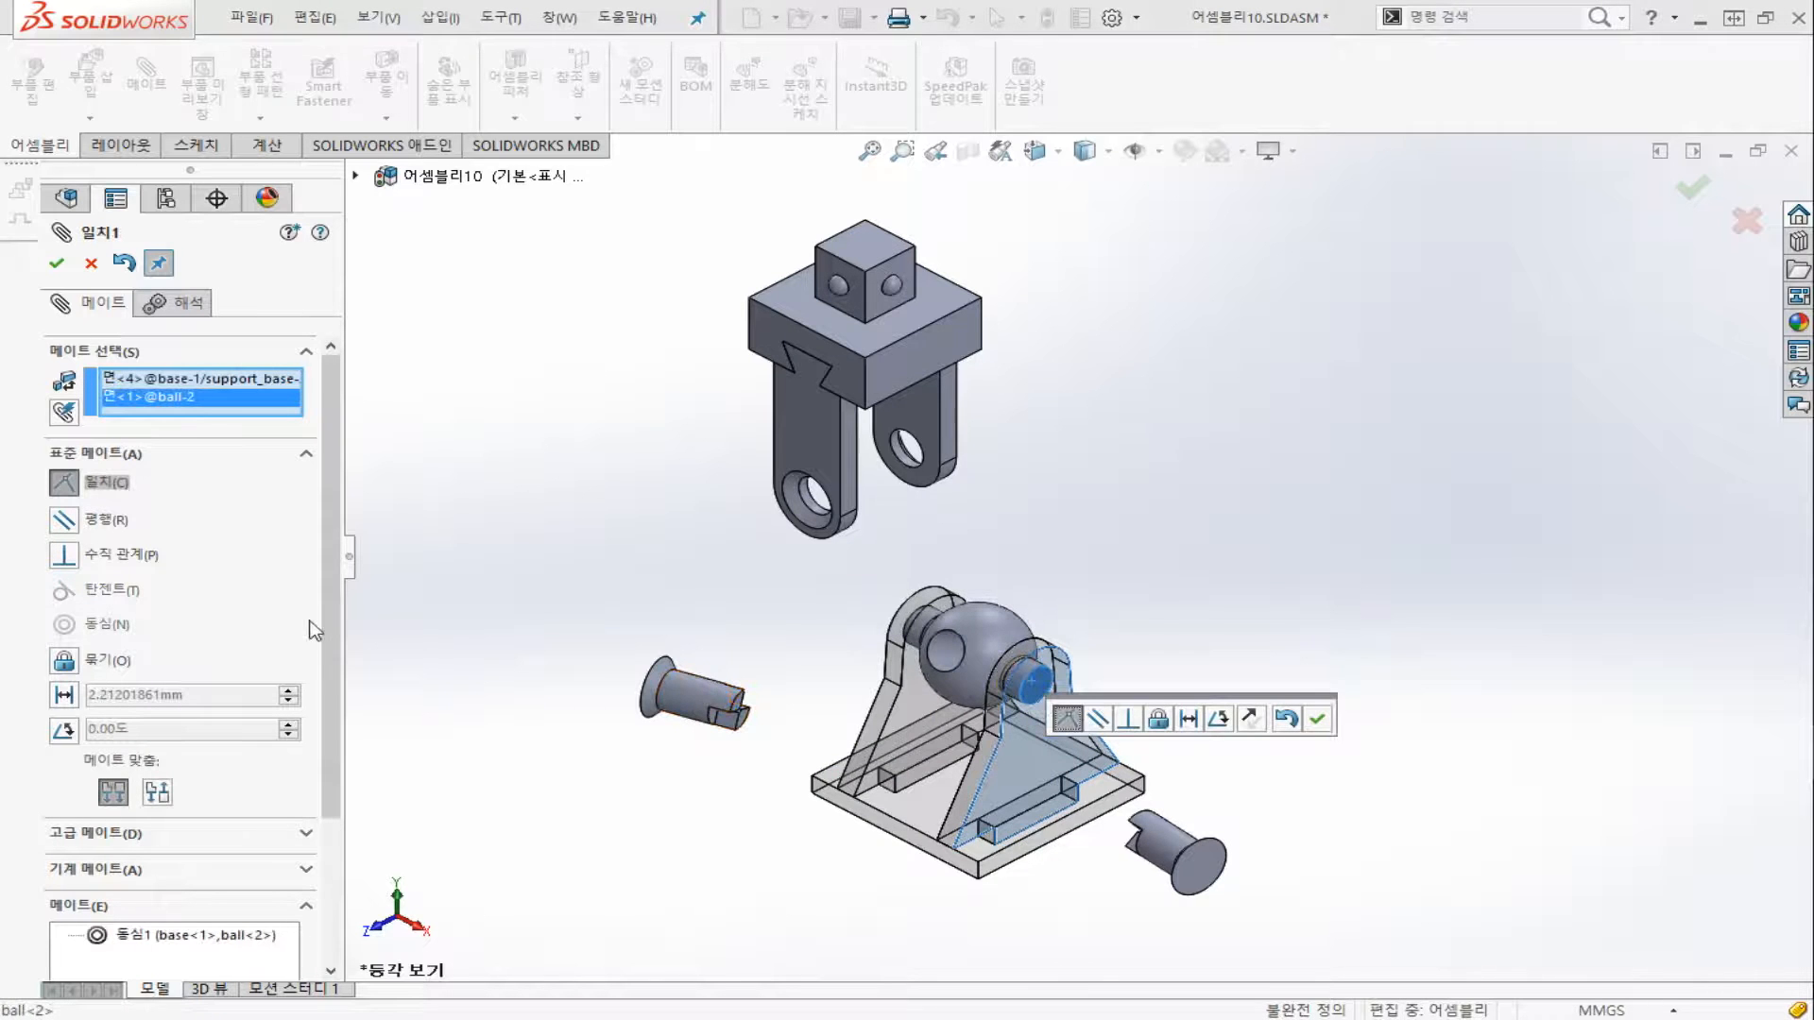
pyautogui.click(57, 264)
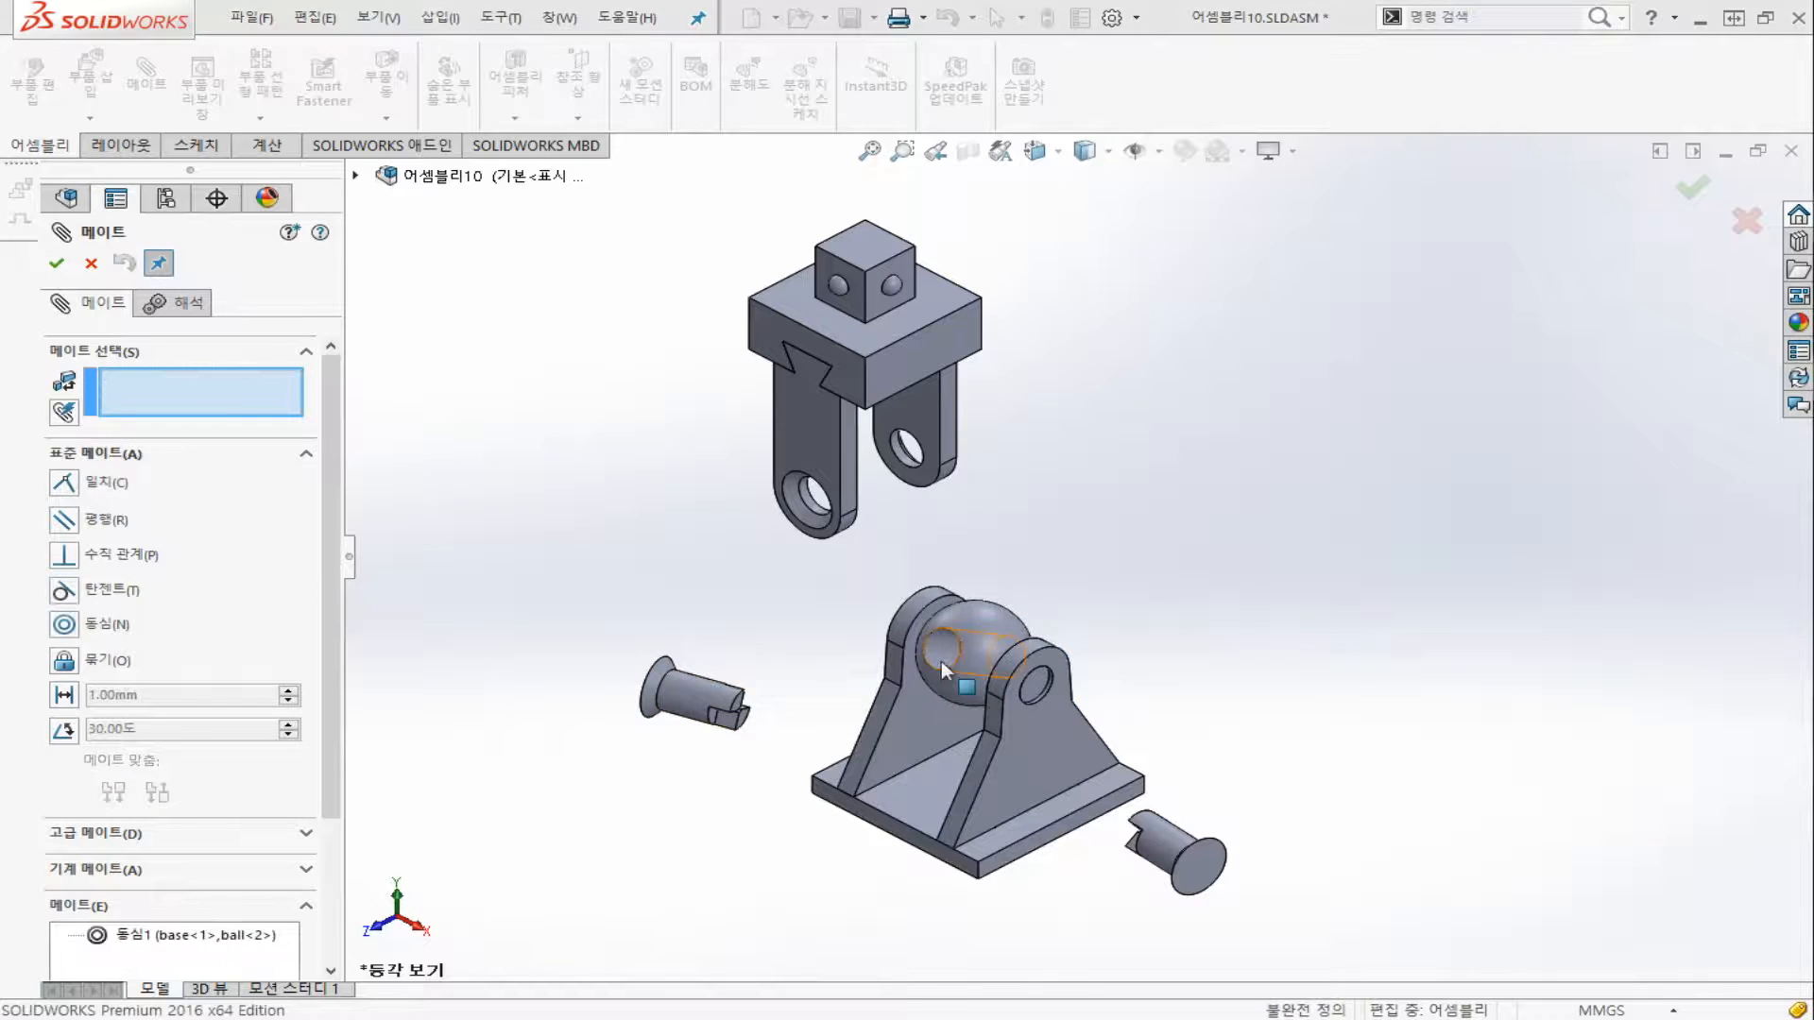
# Add a coincident mate between the outer face of support_base and the ball shaft's end face, and test the ball's rotation
pyautogui.click(1043, 764)
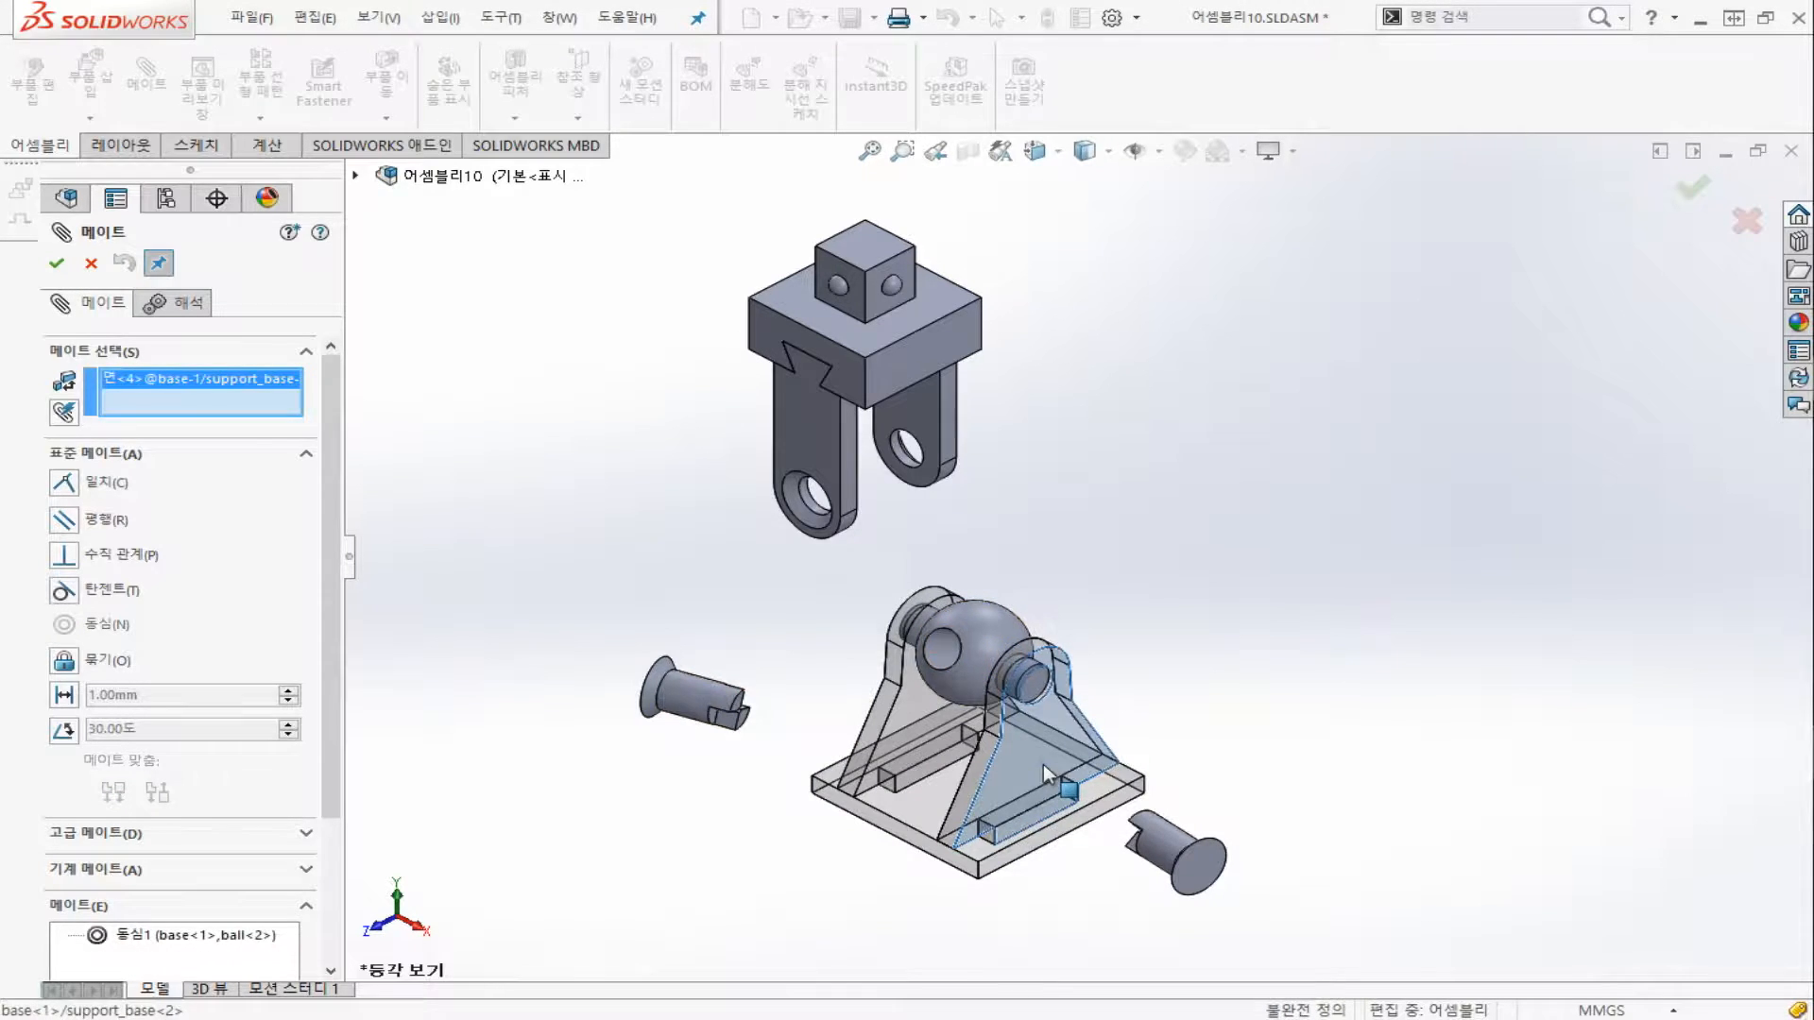
pyautogui.click(1040, 688)
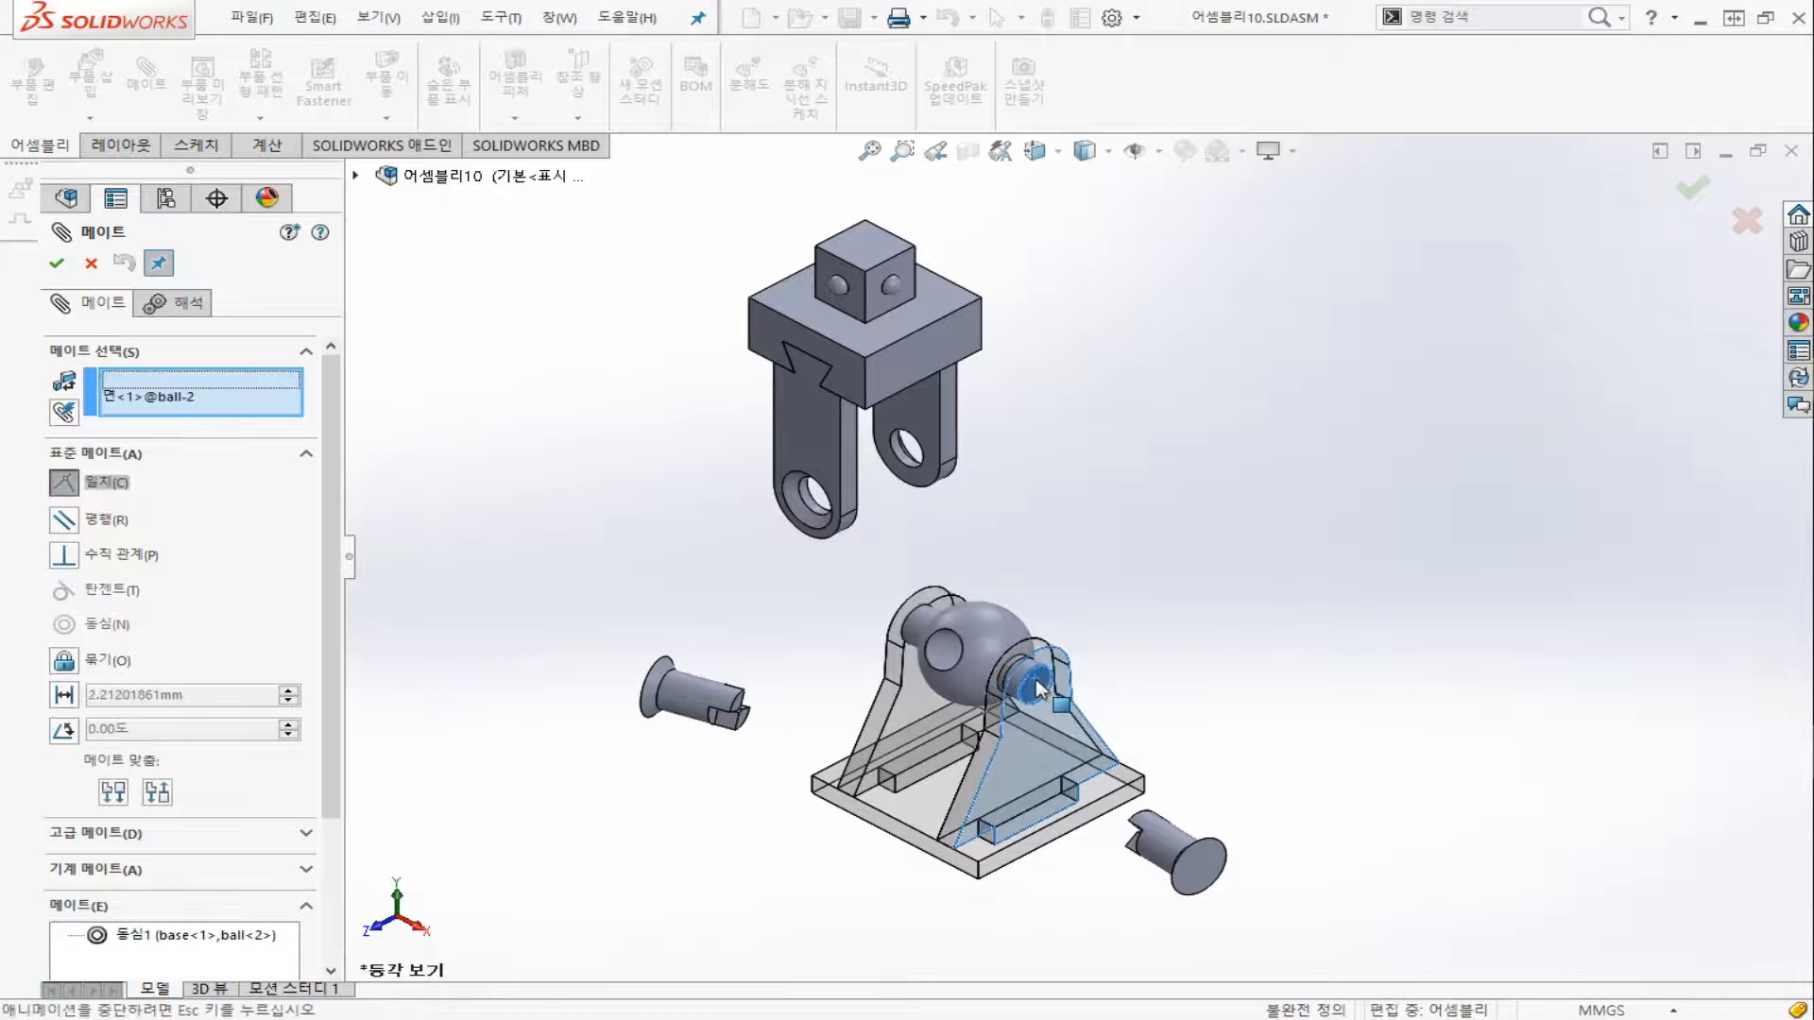
pyautogui.click(57, 264)
pyautogui.click(966, 639)
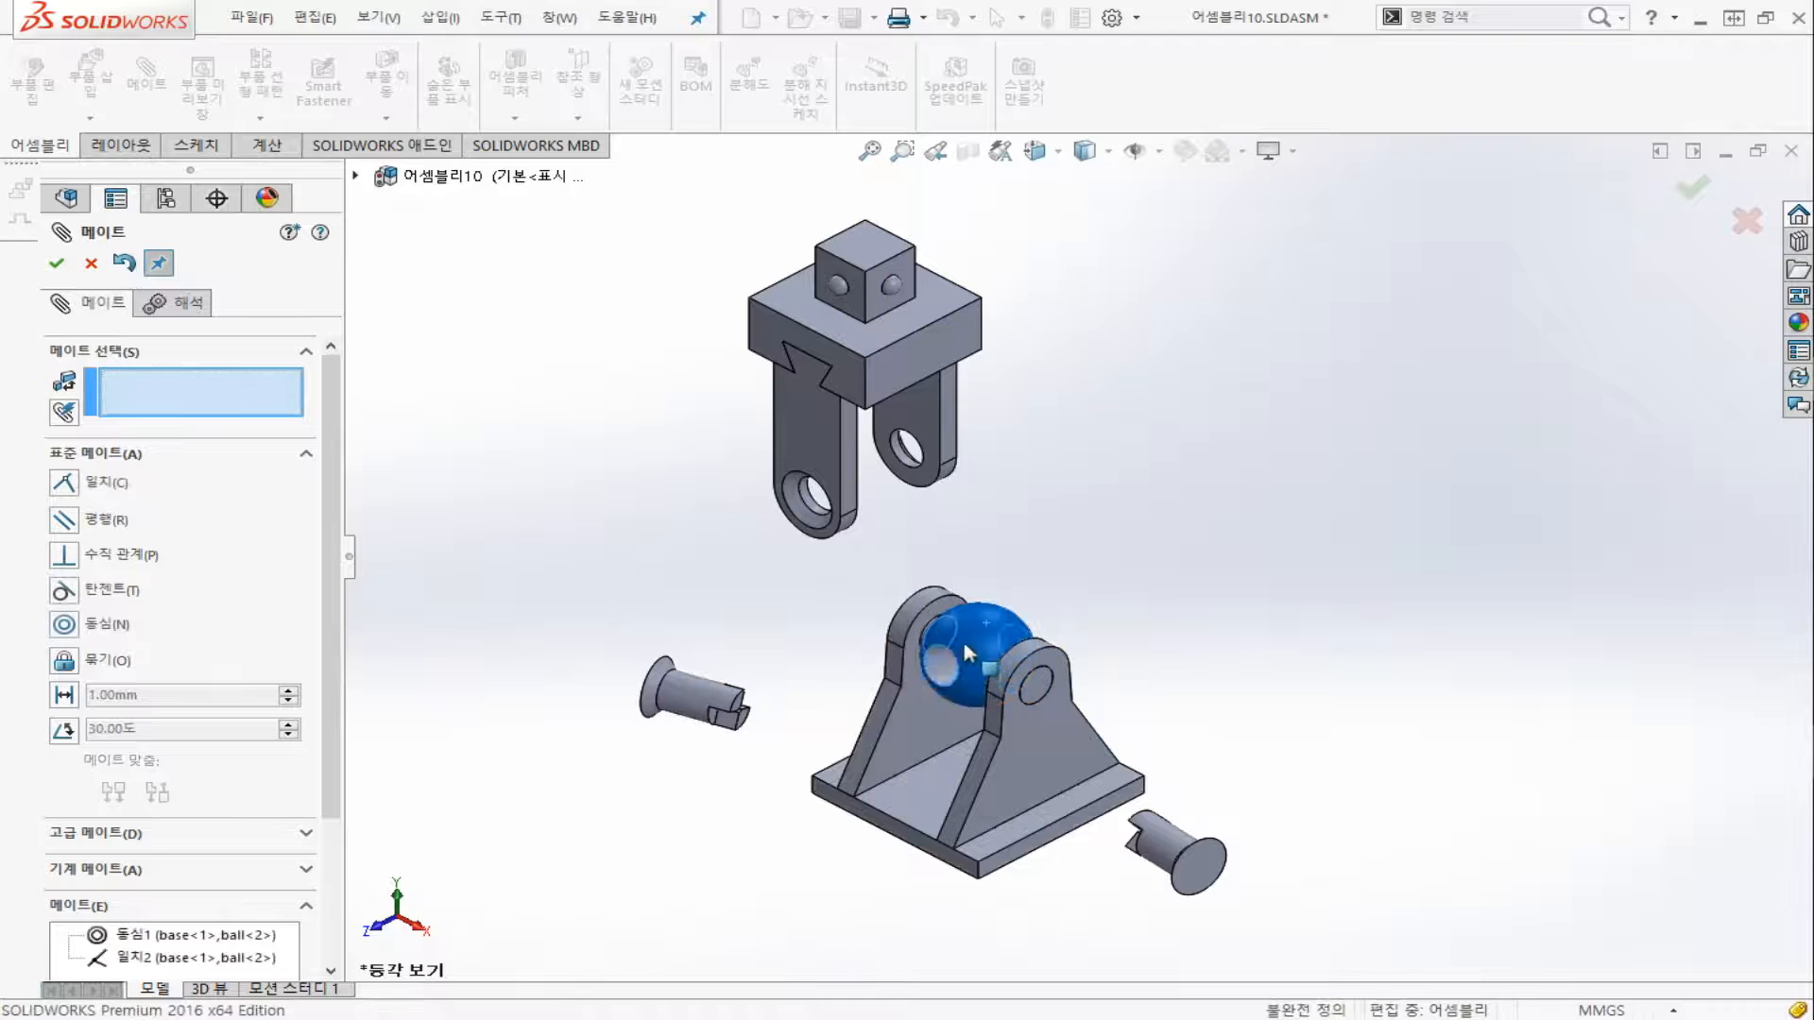
pyautogui.moveTo(1000, 612)
pyautogui.mouseDown()
pyautogui.moveTo(962, 644)
pyautogui.moveTo(987, 623)
pyautogui.moveTo(994, 645)
pyautogui.mouseUp()
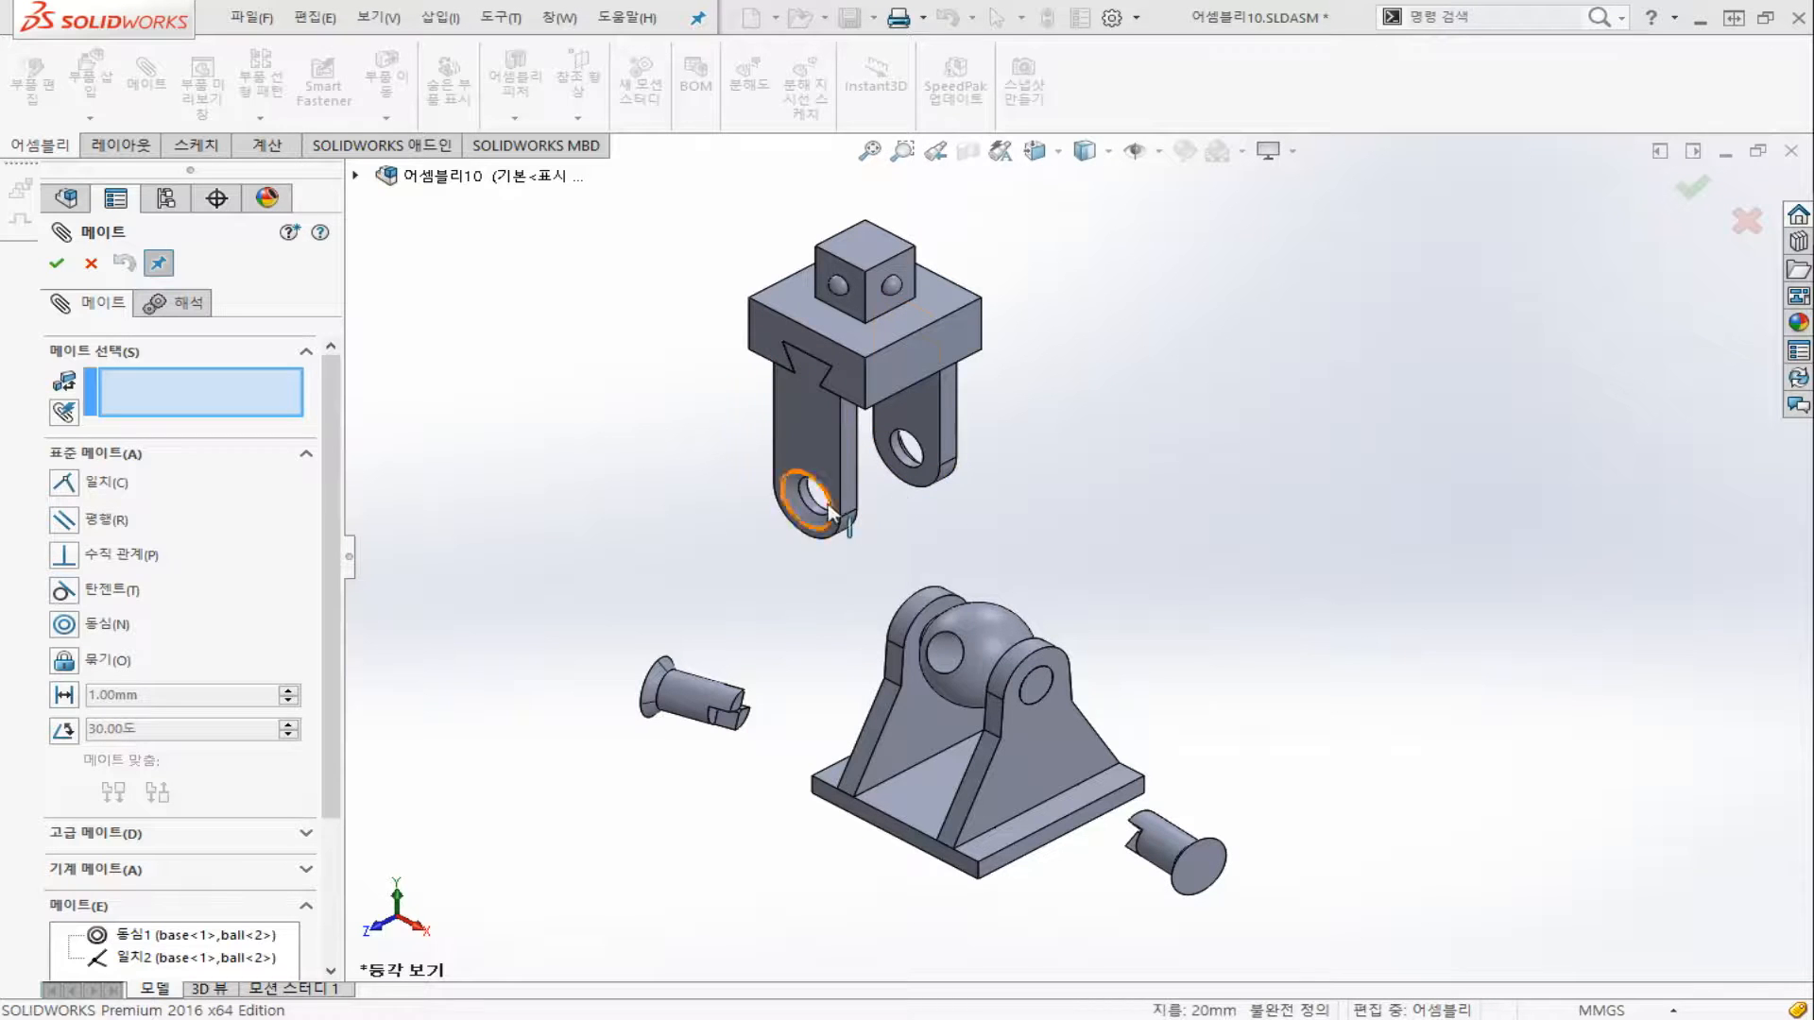
# Add a concentric mate between the arm's lower support_arm hole and the ball's through-hole
pyautogui.scroll(-2, 828, 511)
pyautogui.scroll(-1, 828, 511)
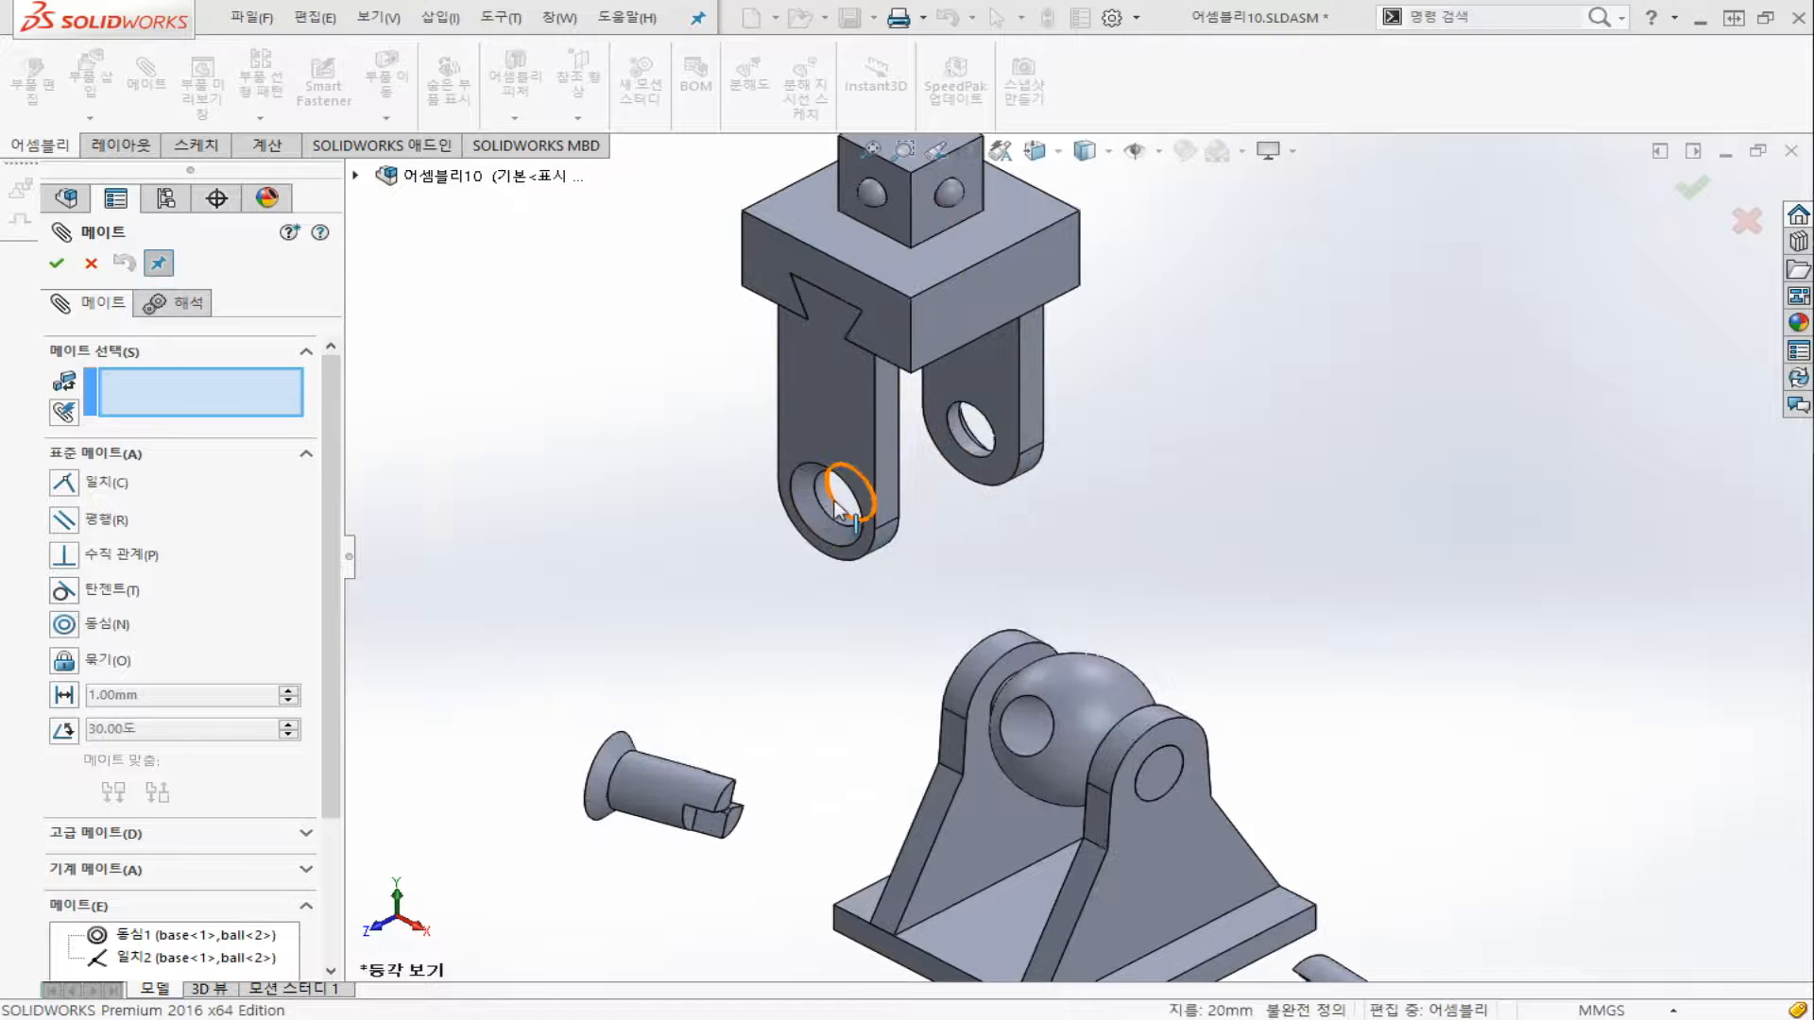
pyautogui.click(836, 509)
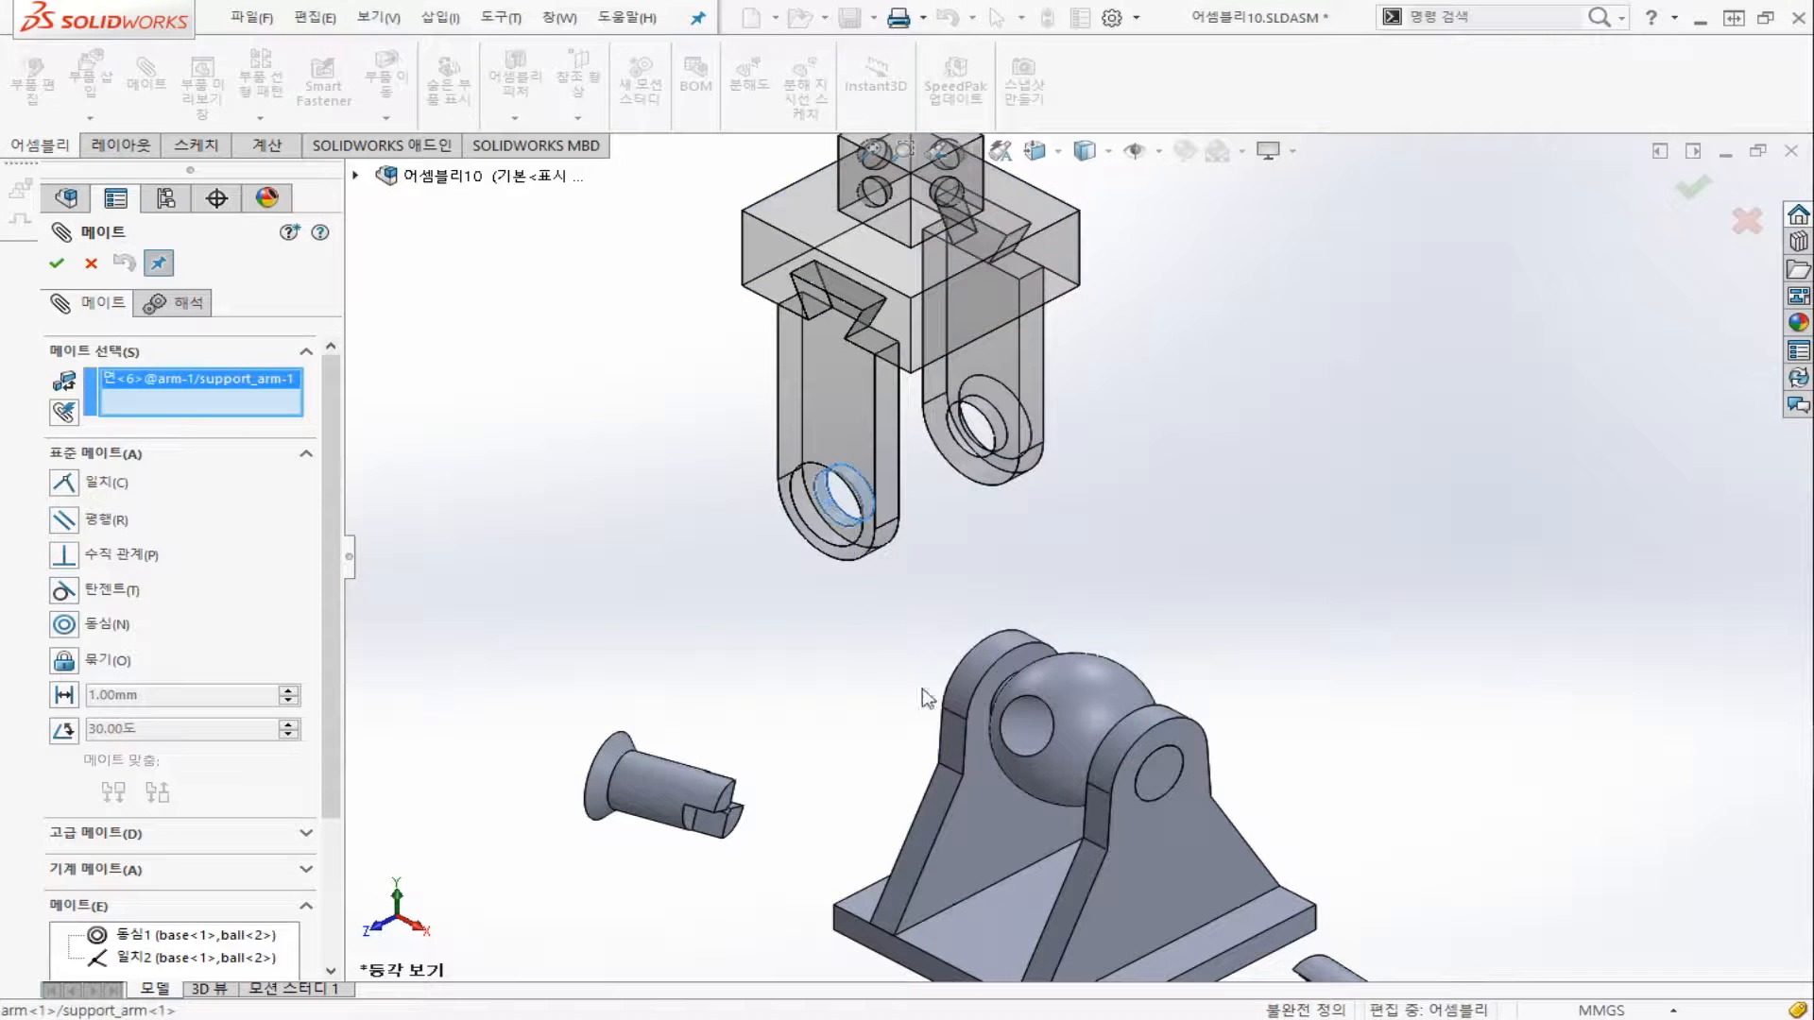
pyautogui.click(1034, 728)
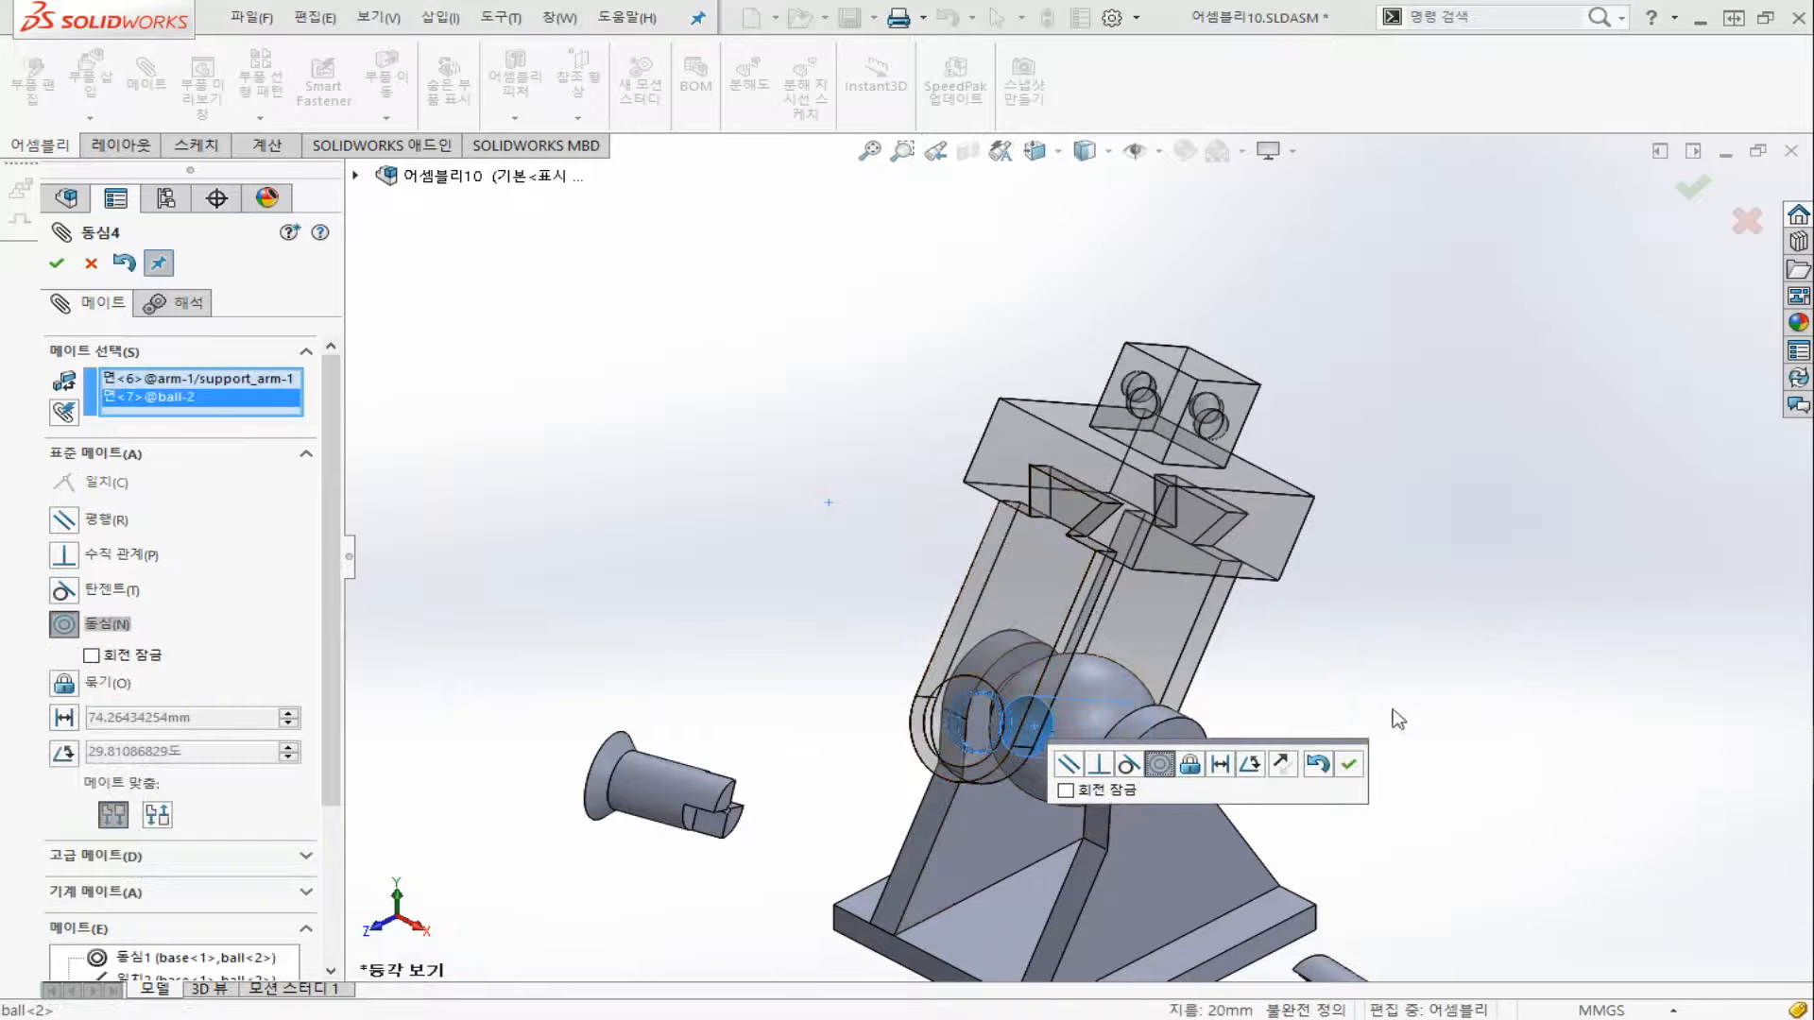
pyautogui.click(1348, 763)
# Add a concentric mate between the cylindrical shaft of the pin beside the arm and the hole in support_arm
pyautogui.scroll(-2, 1468, 767)
pyautogui.scroll(8, 1468, 767)
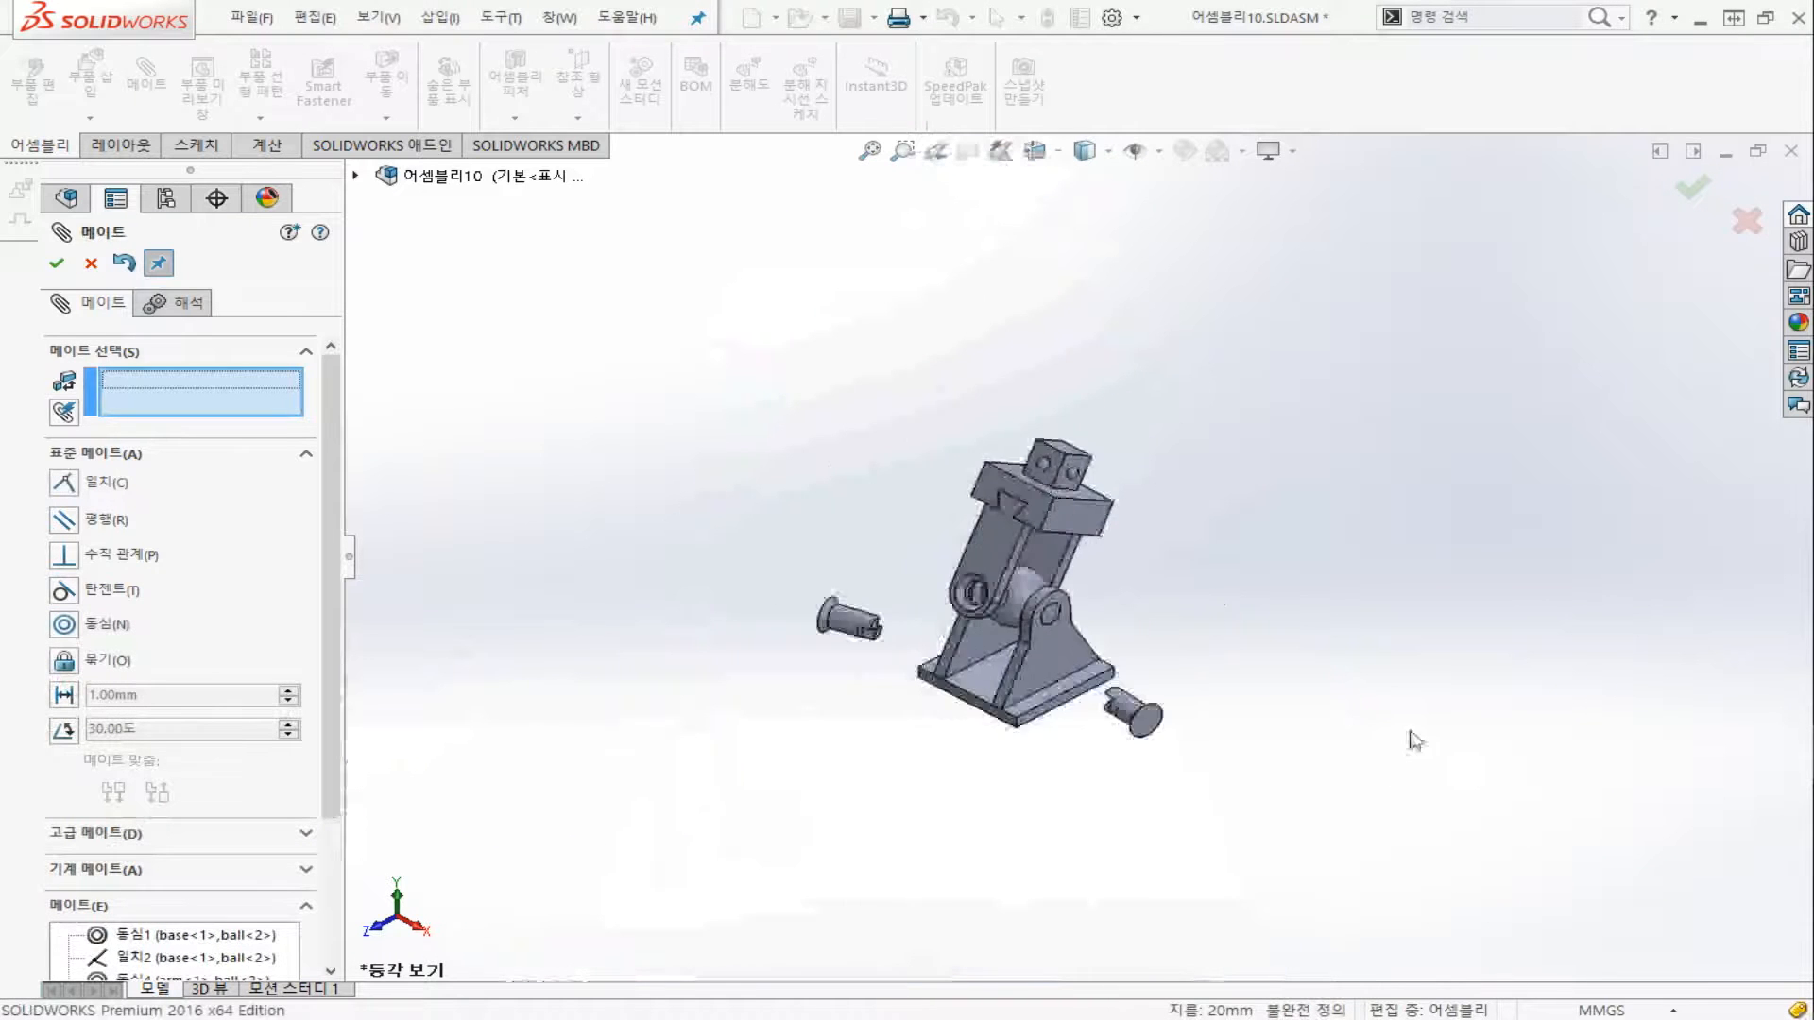
pyautogui.scroll(-1, 1462, 762)
pyautogui.scroll(-2, 967, 550)
pyautogui.scroll(-2, 945, 550)
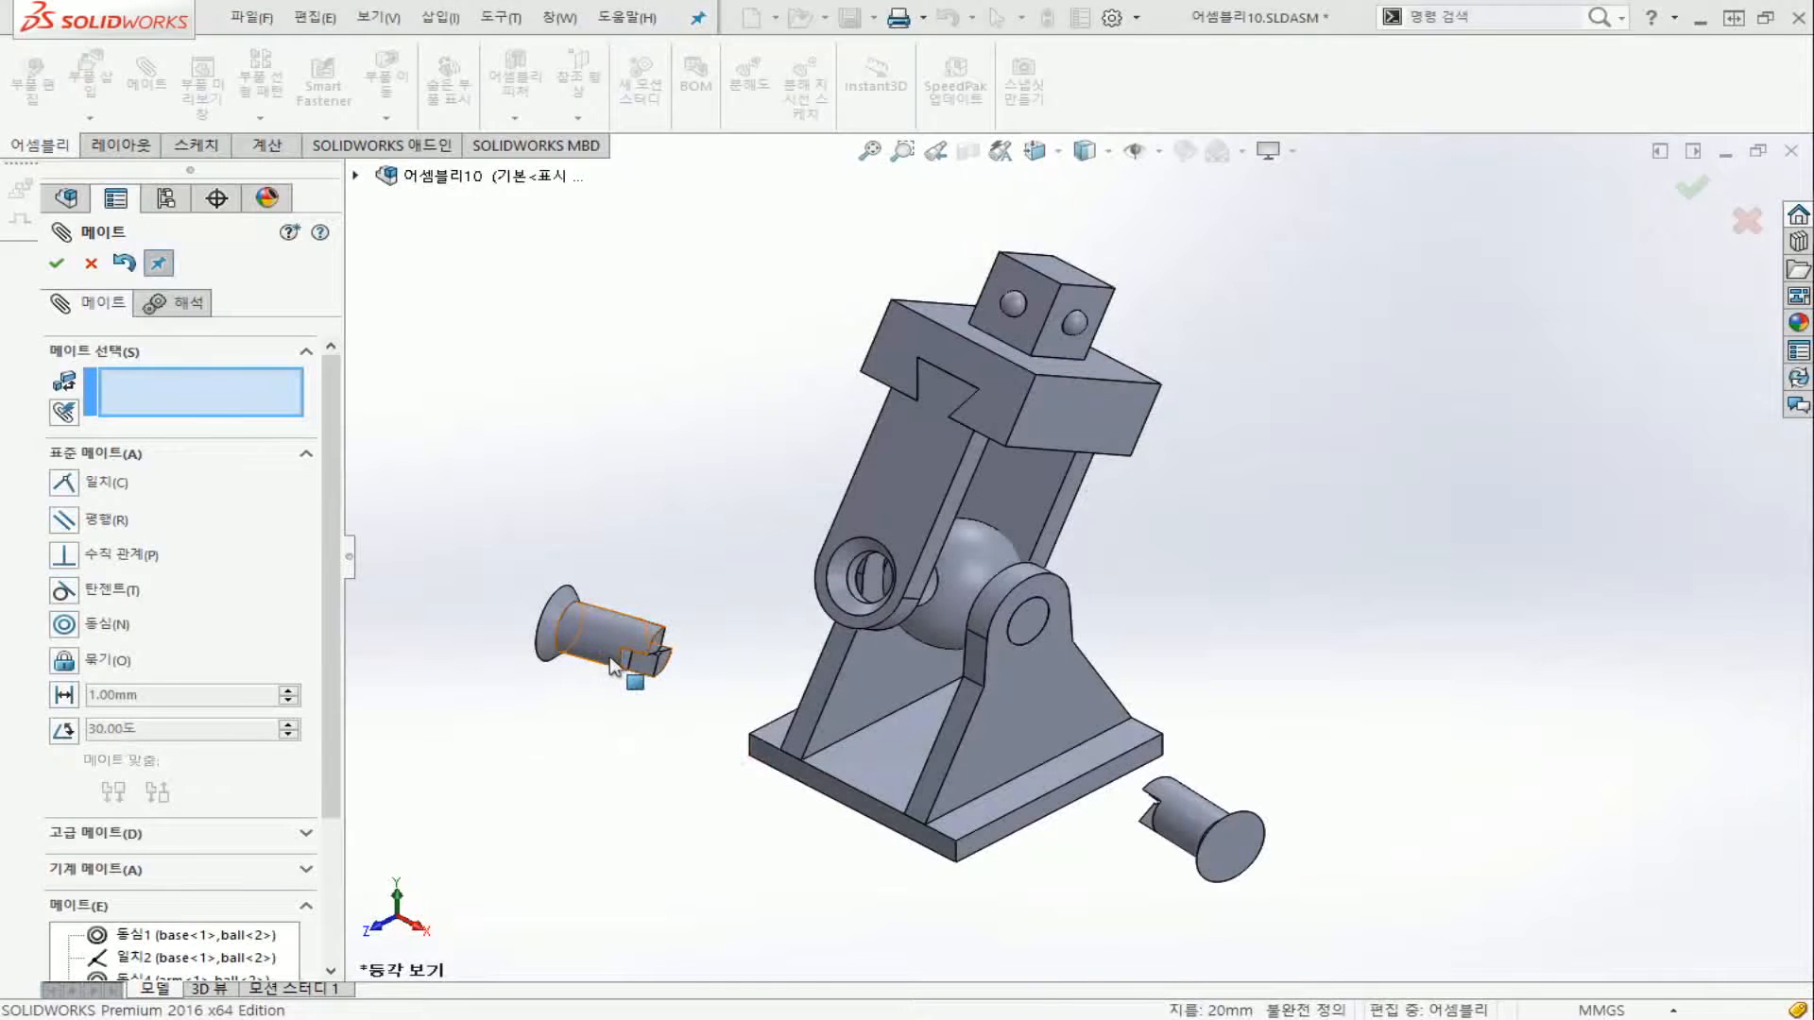
pyautogui.click(612, 665)
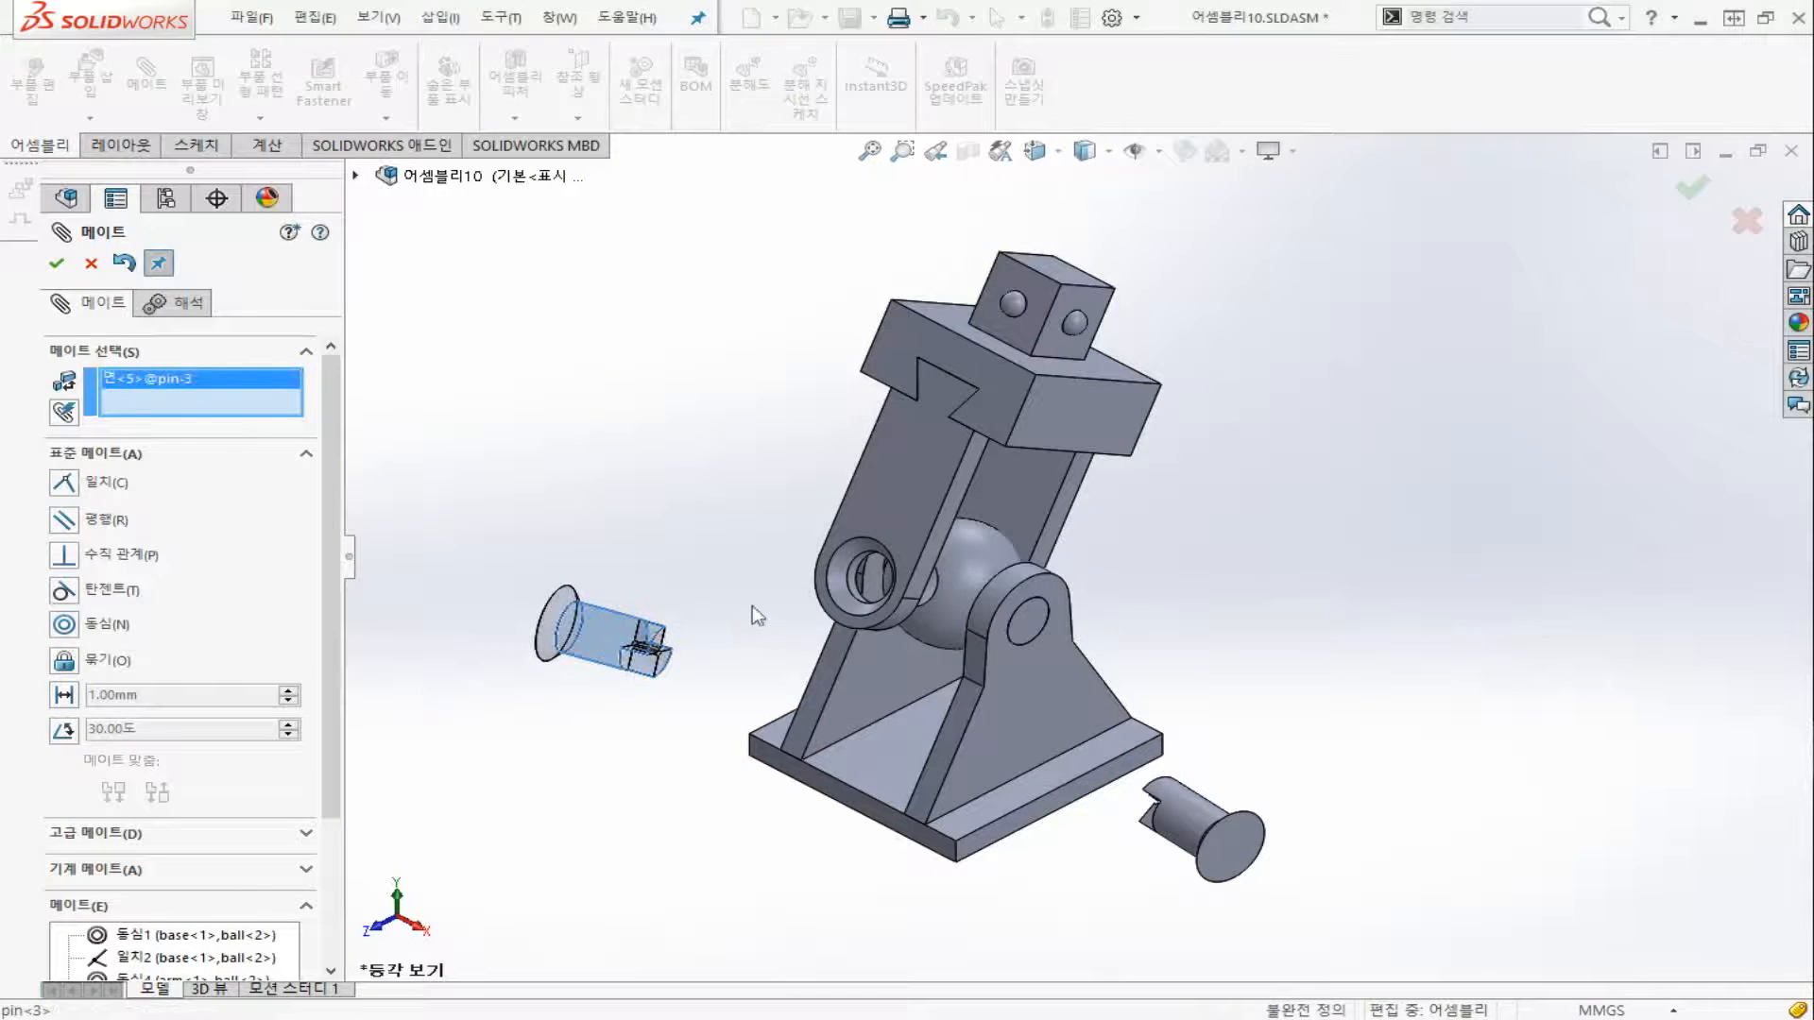
pyautogui.click(854, 572)
pyautogui.click(825, 605)
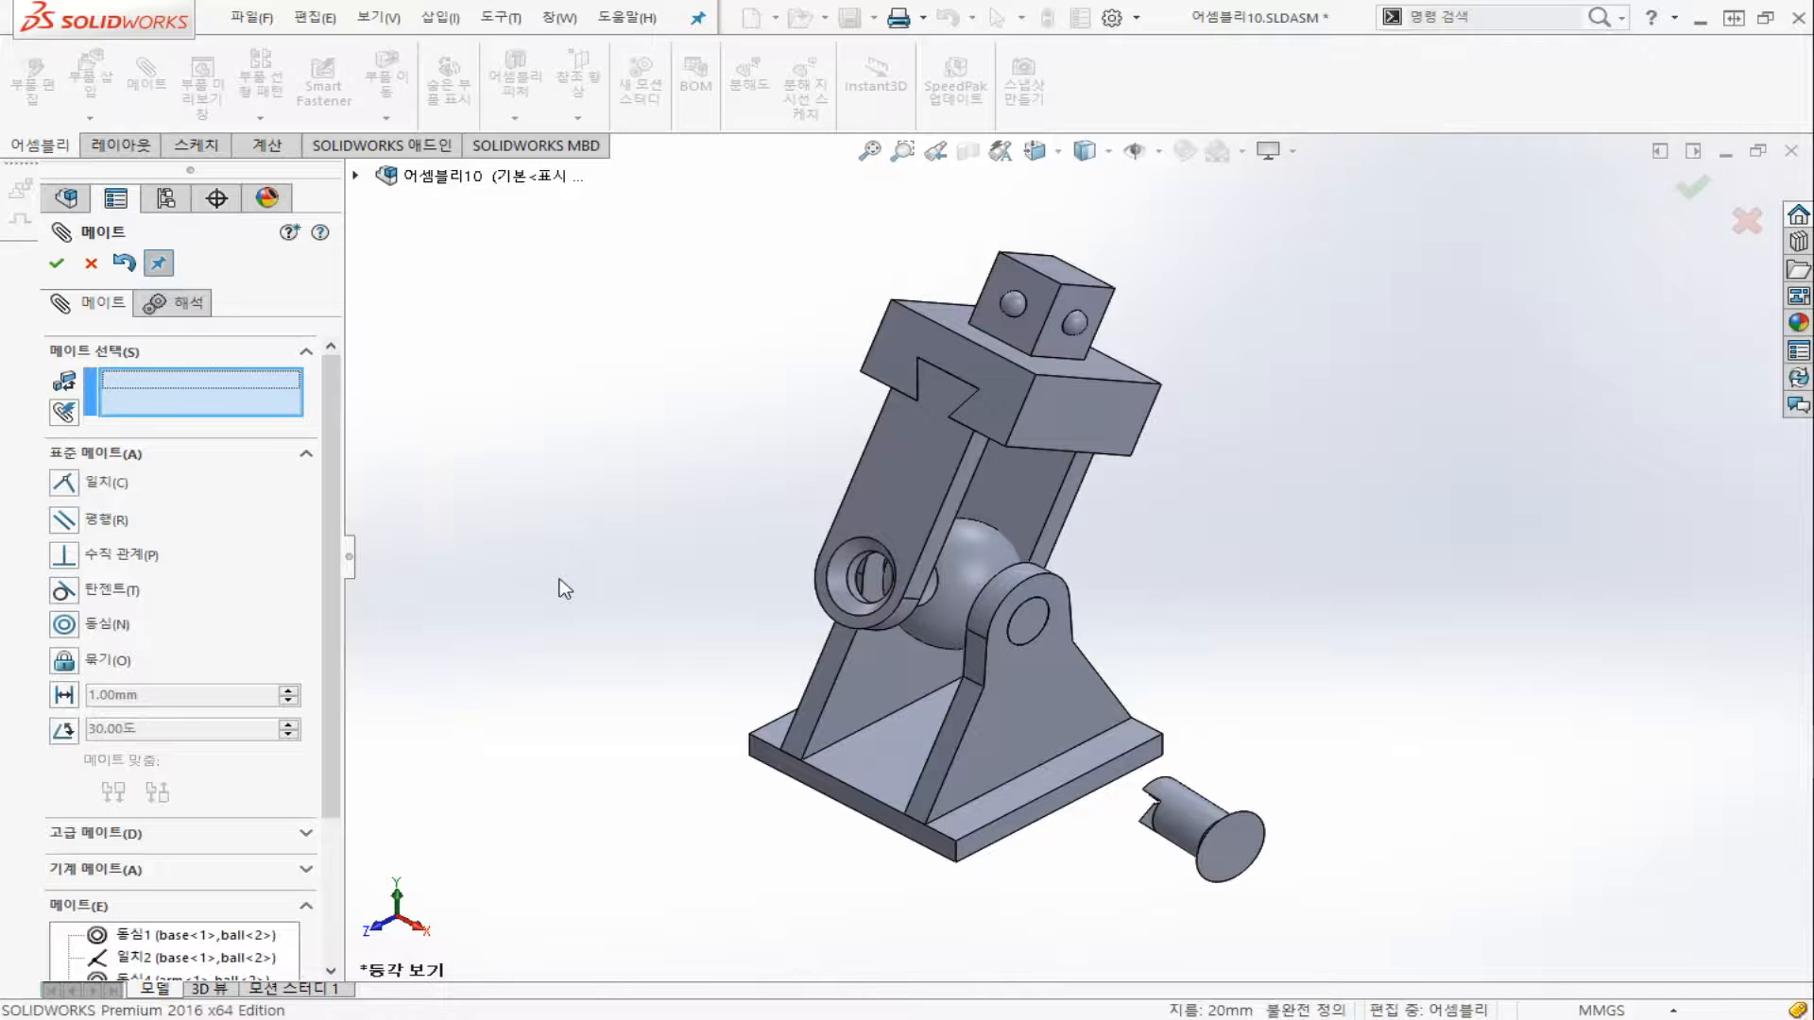
# Leave the mate command and bring the base subassembly back into close view in isometric orientation using Zoom to Selection
pyautogui.press('Tab')
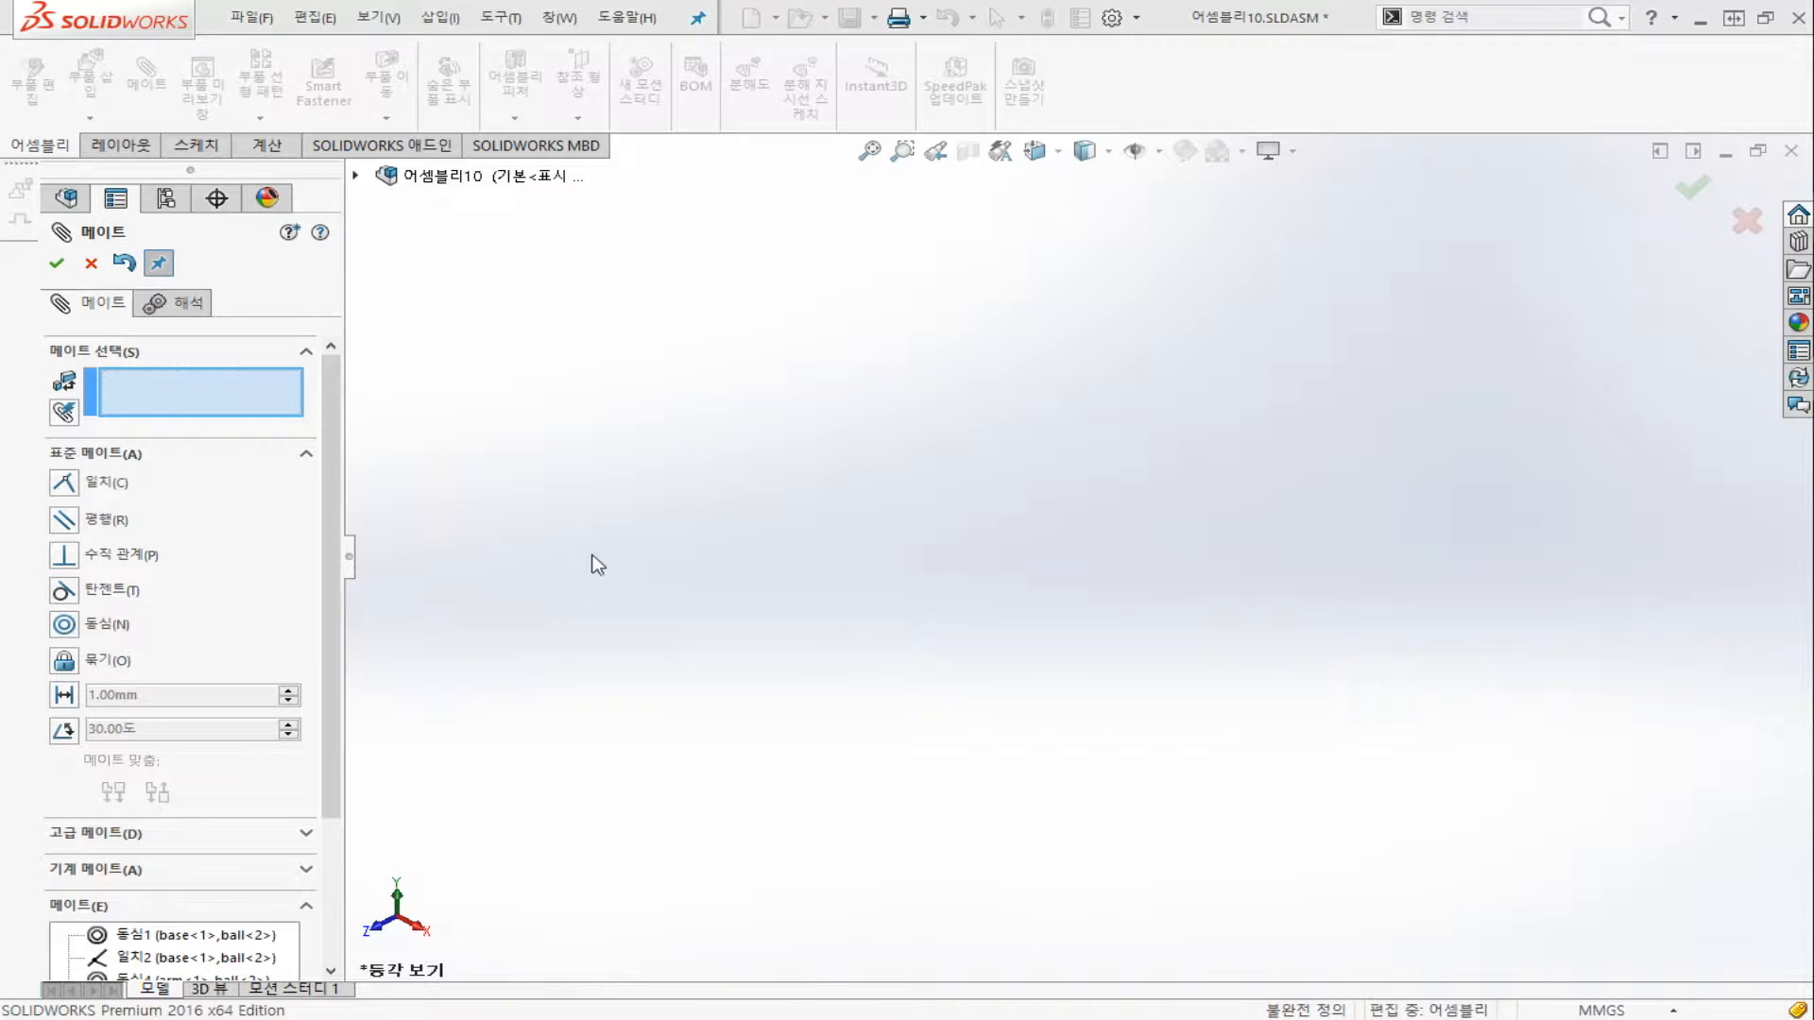
pyautogui.click(83, 269)
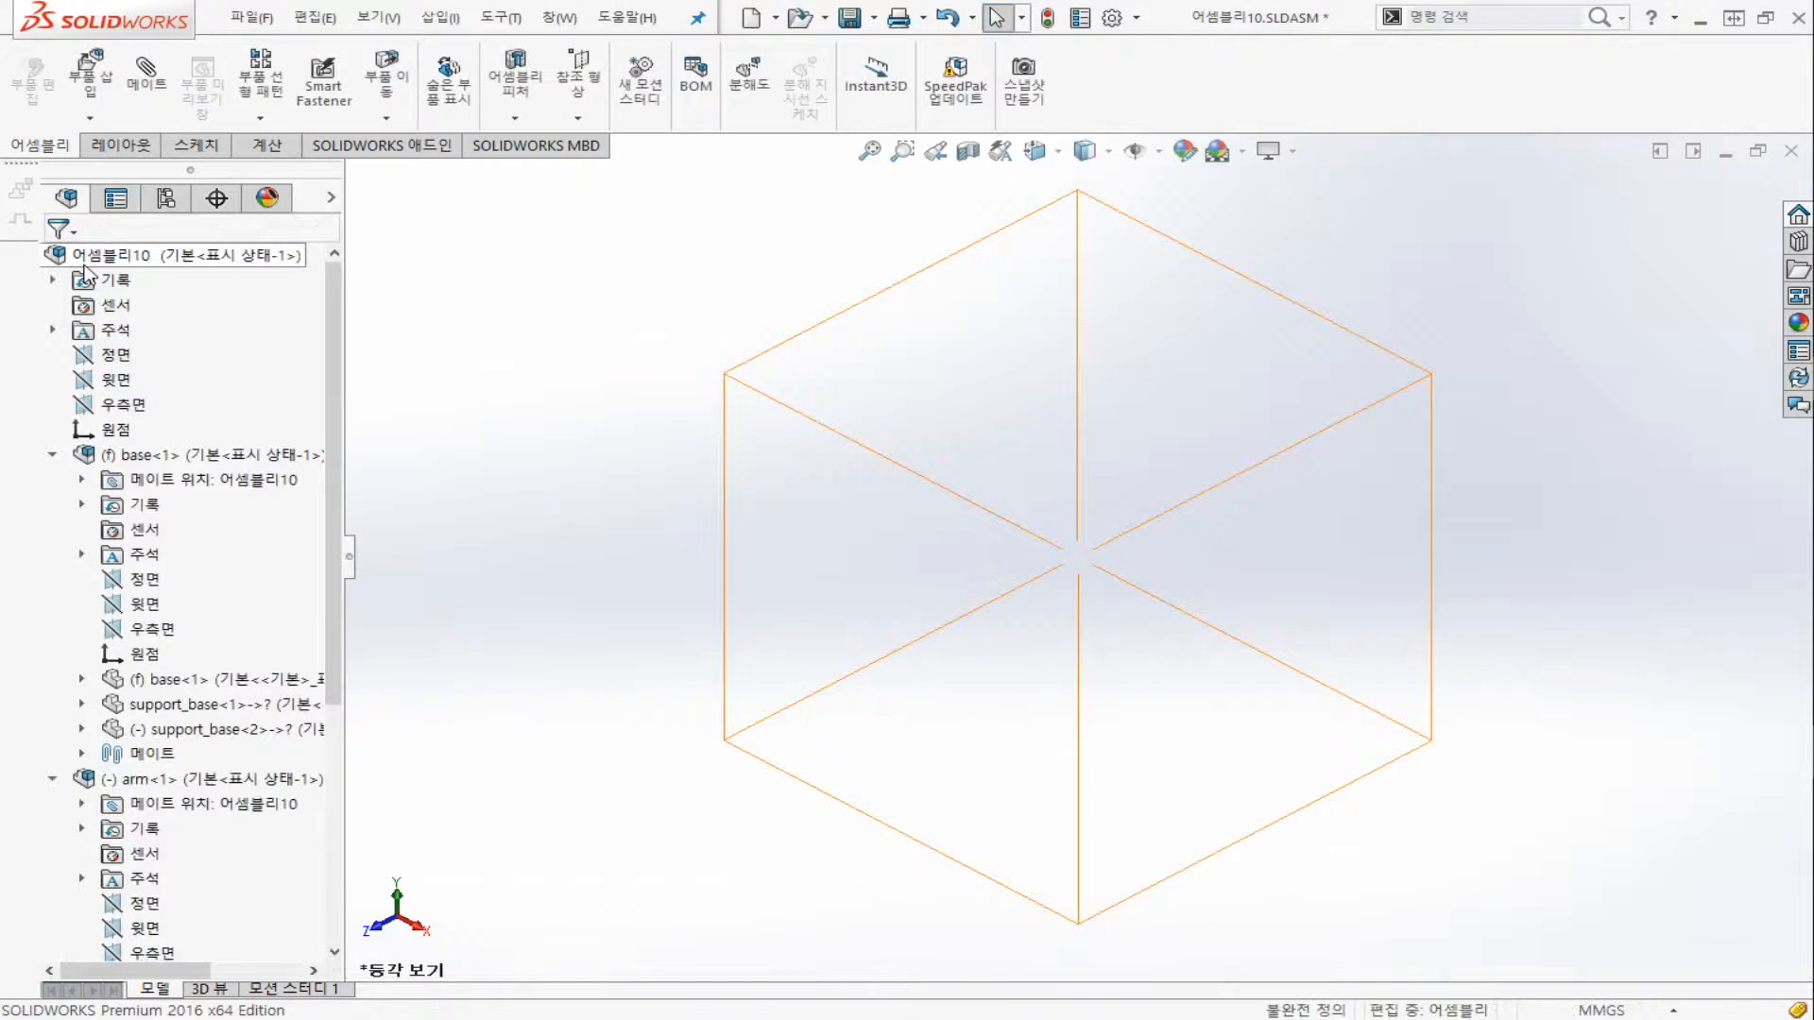
pyautogui.rightClick(84, 460)
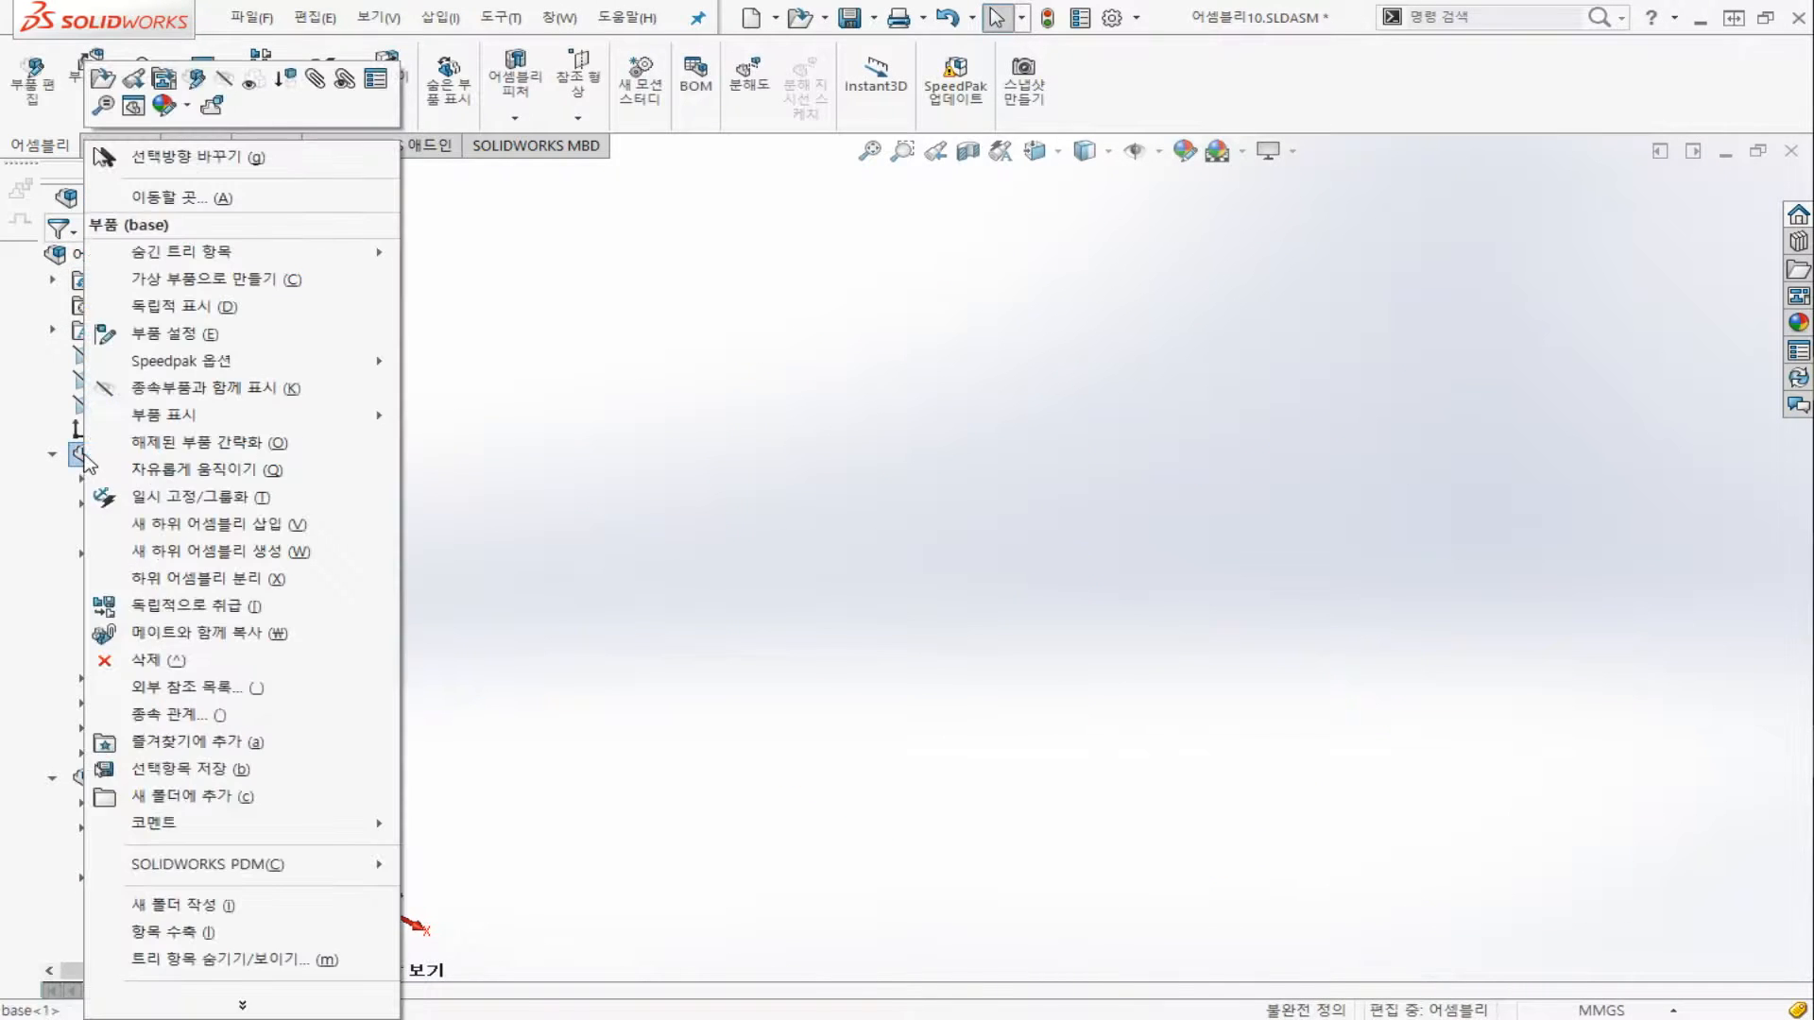
pyautogui.click(85, 257)
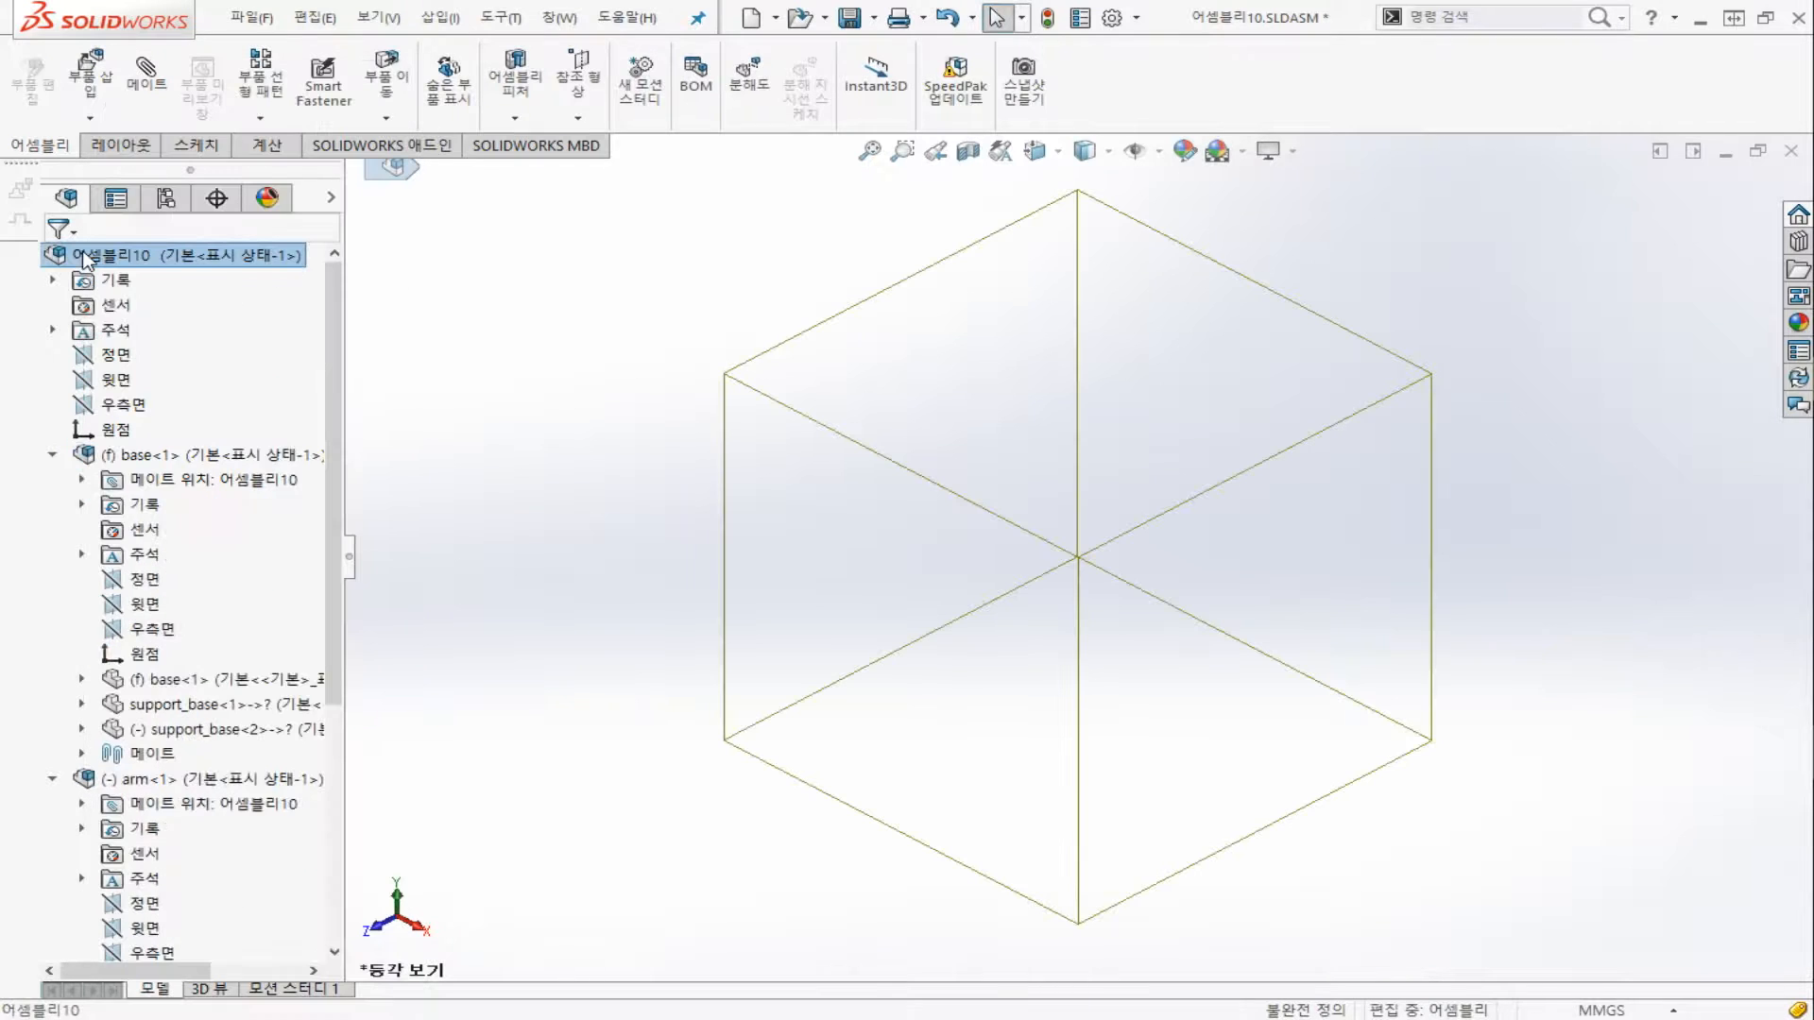
pyautogui.rightClick(100, 462)
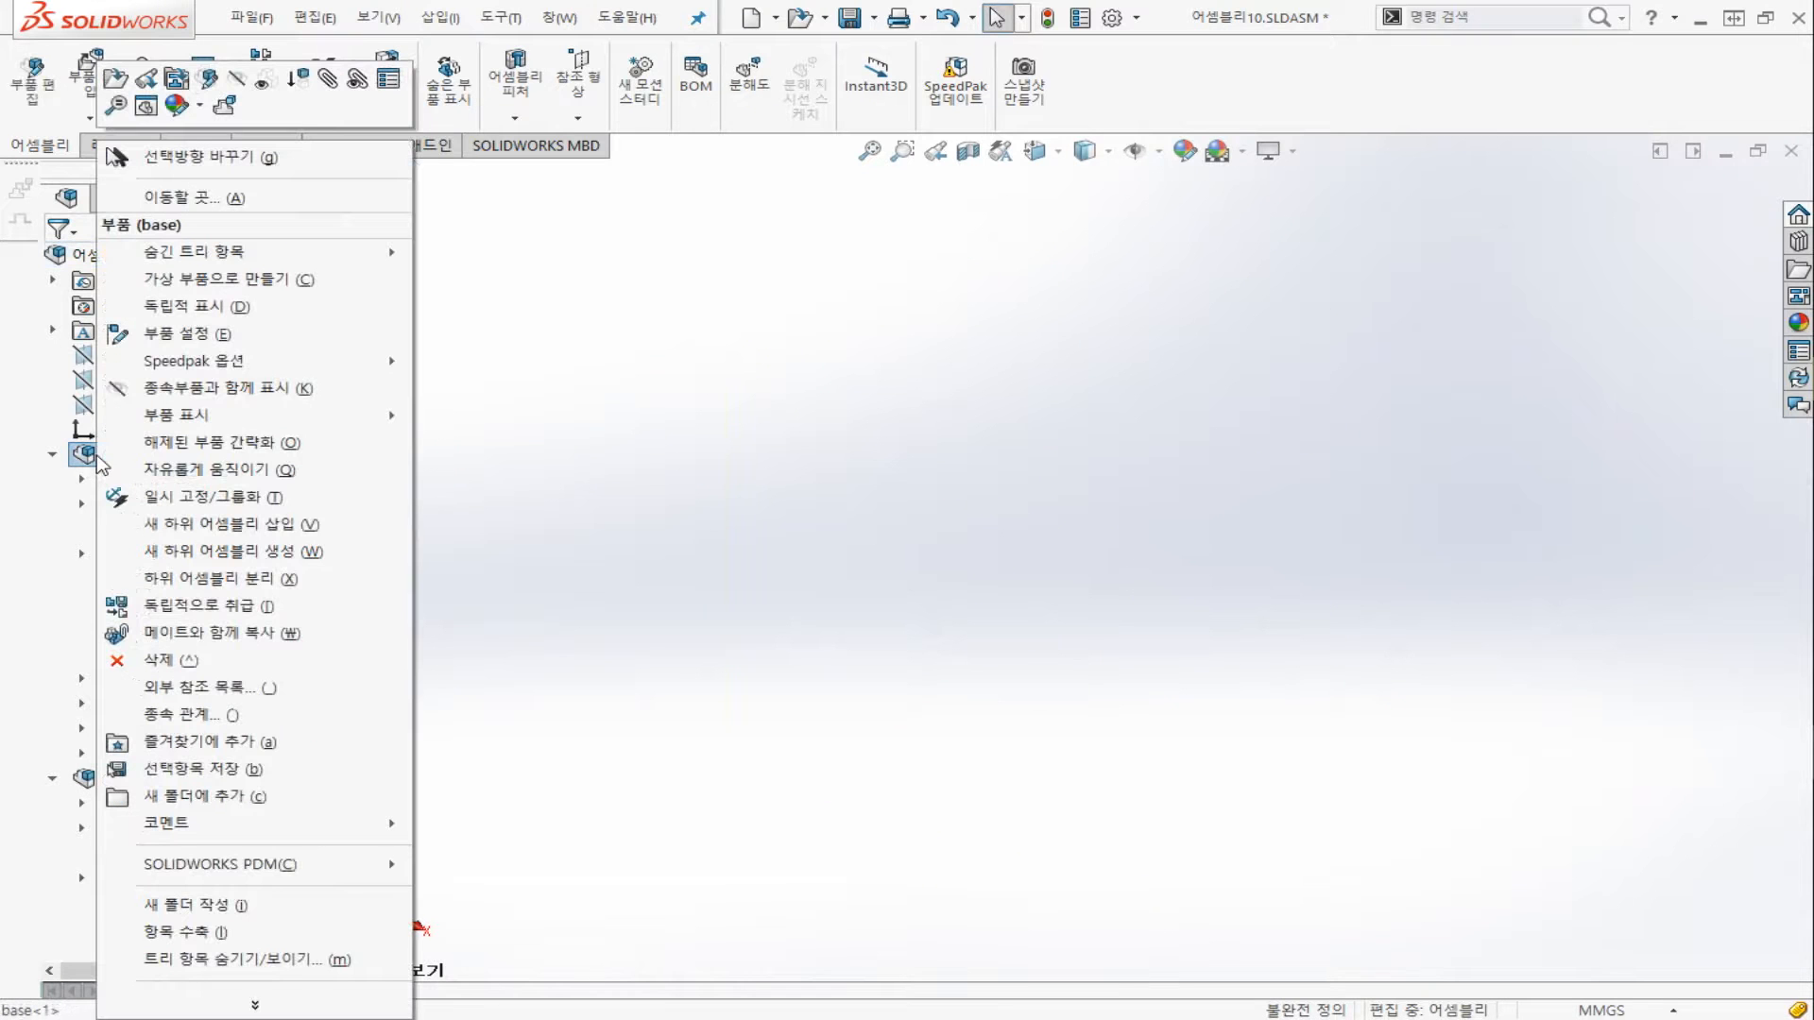
pyautogui.click(115, 104)
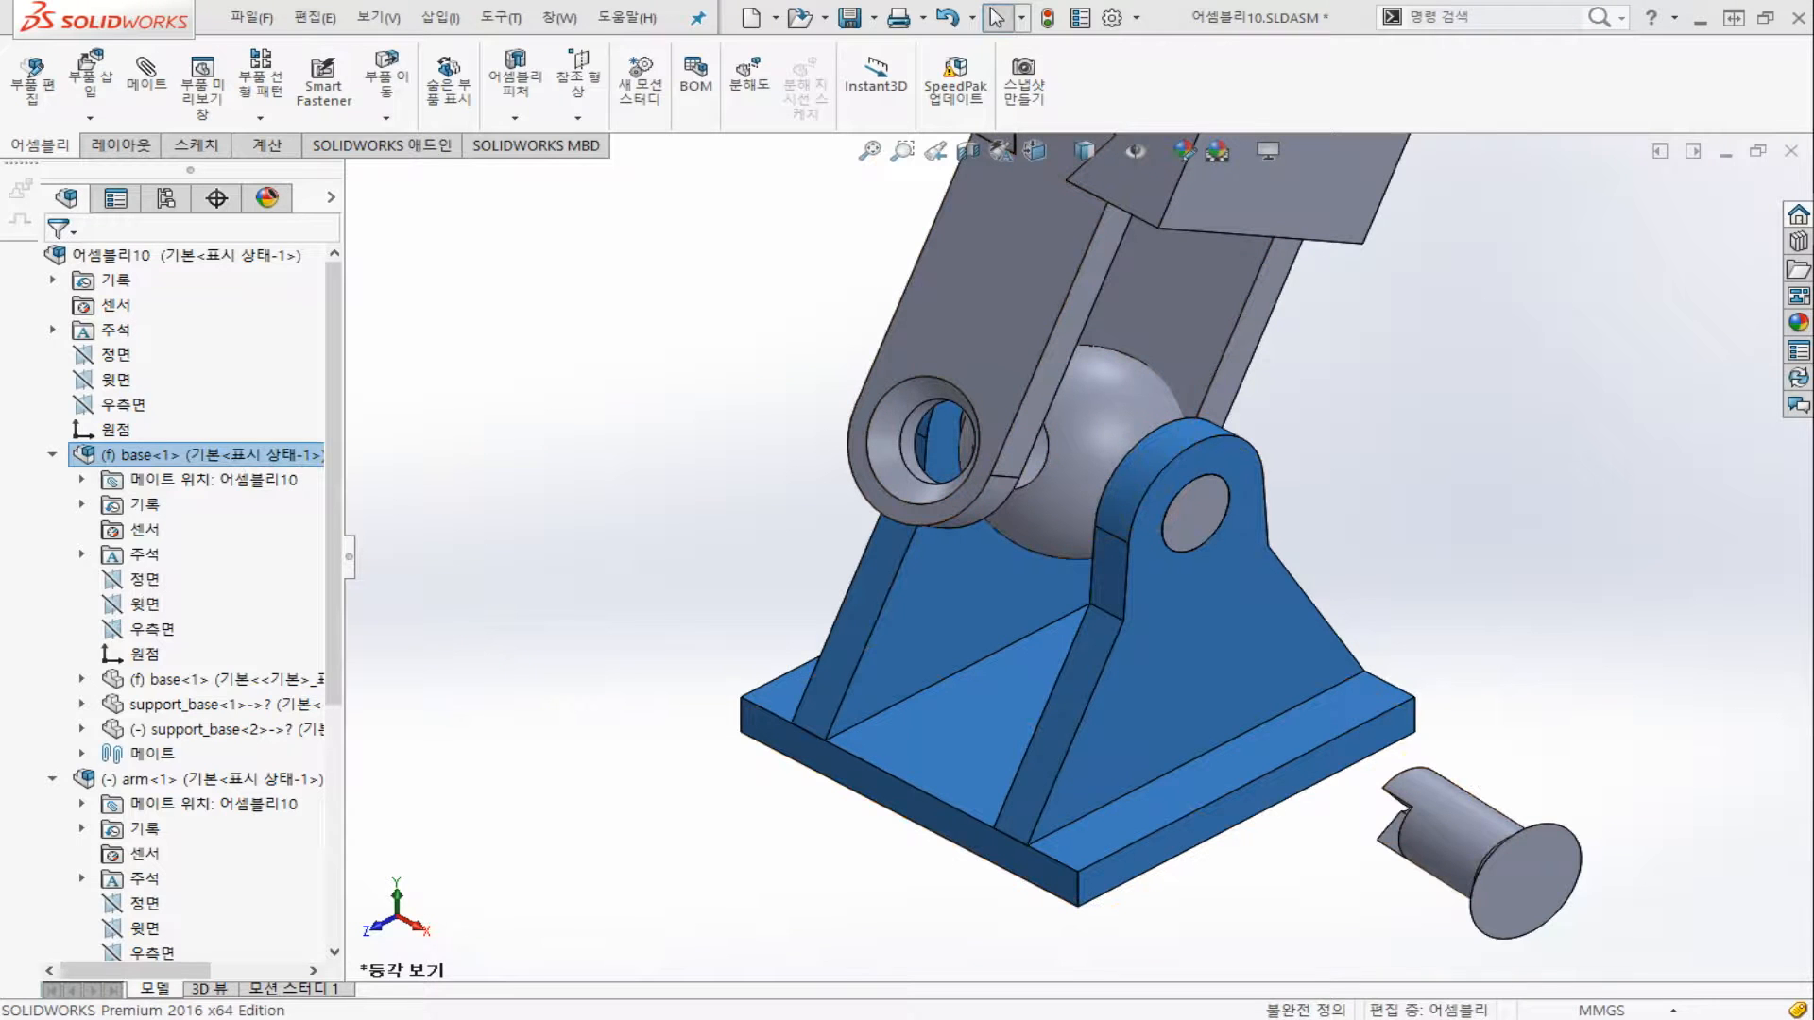
pyautogui.click(1009, 899)
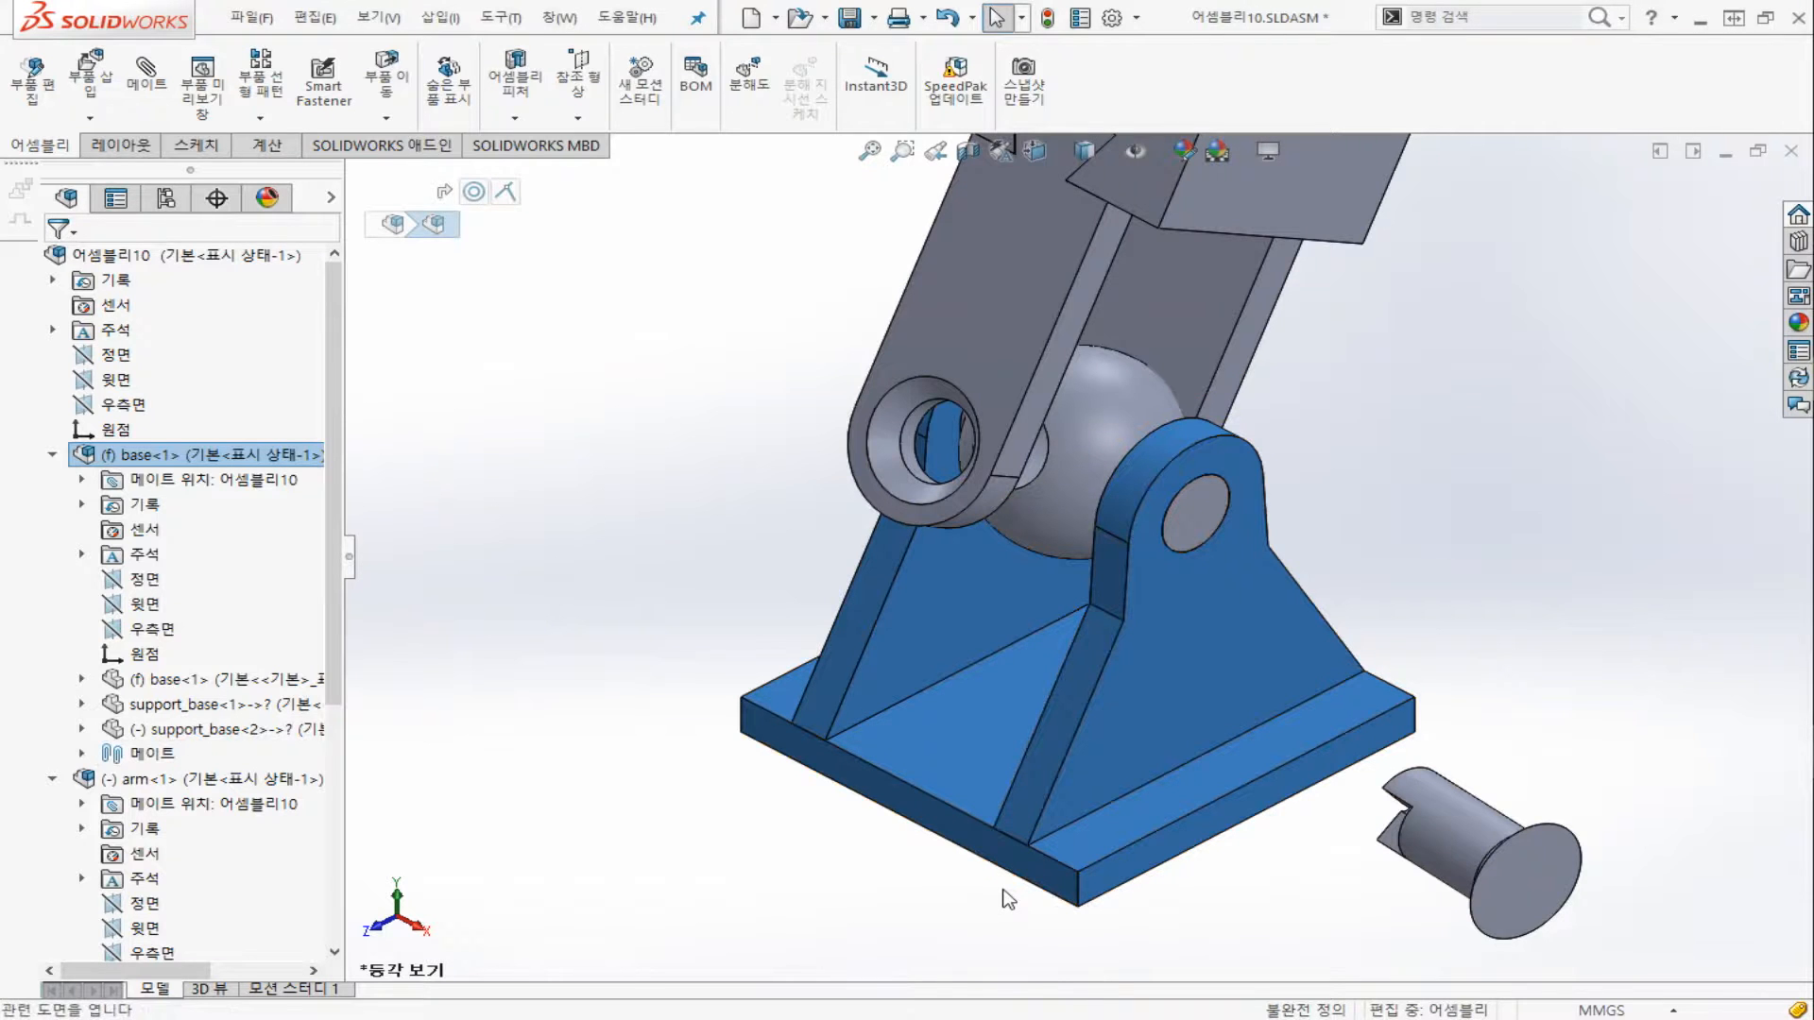
pyautogui.moveTo(1005, 895); pyautogui.dragTo(989, 849, button='middle')
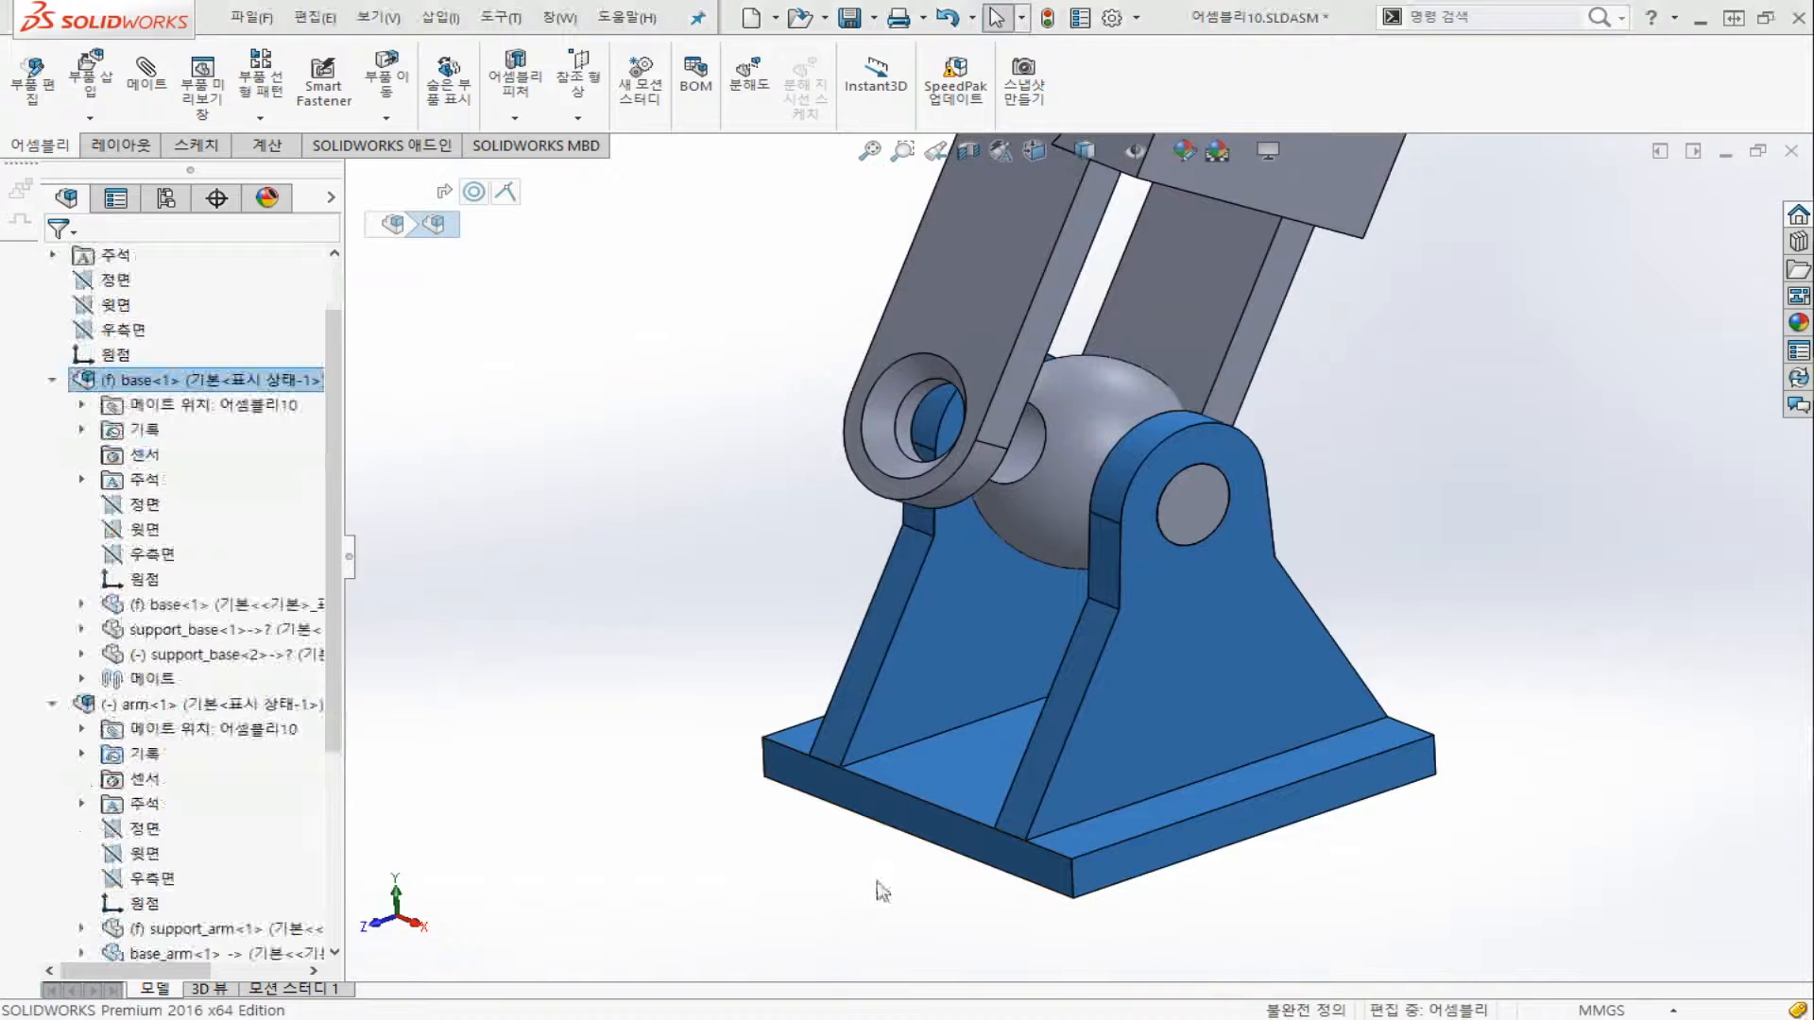
pyautogui.hotkey('ctrl', '6')
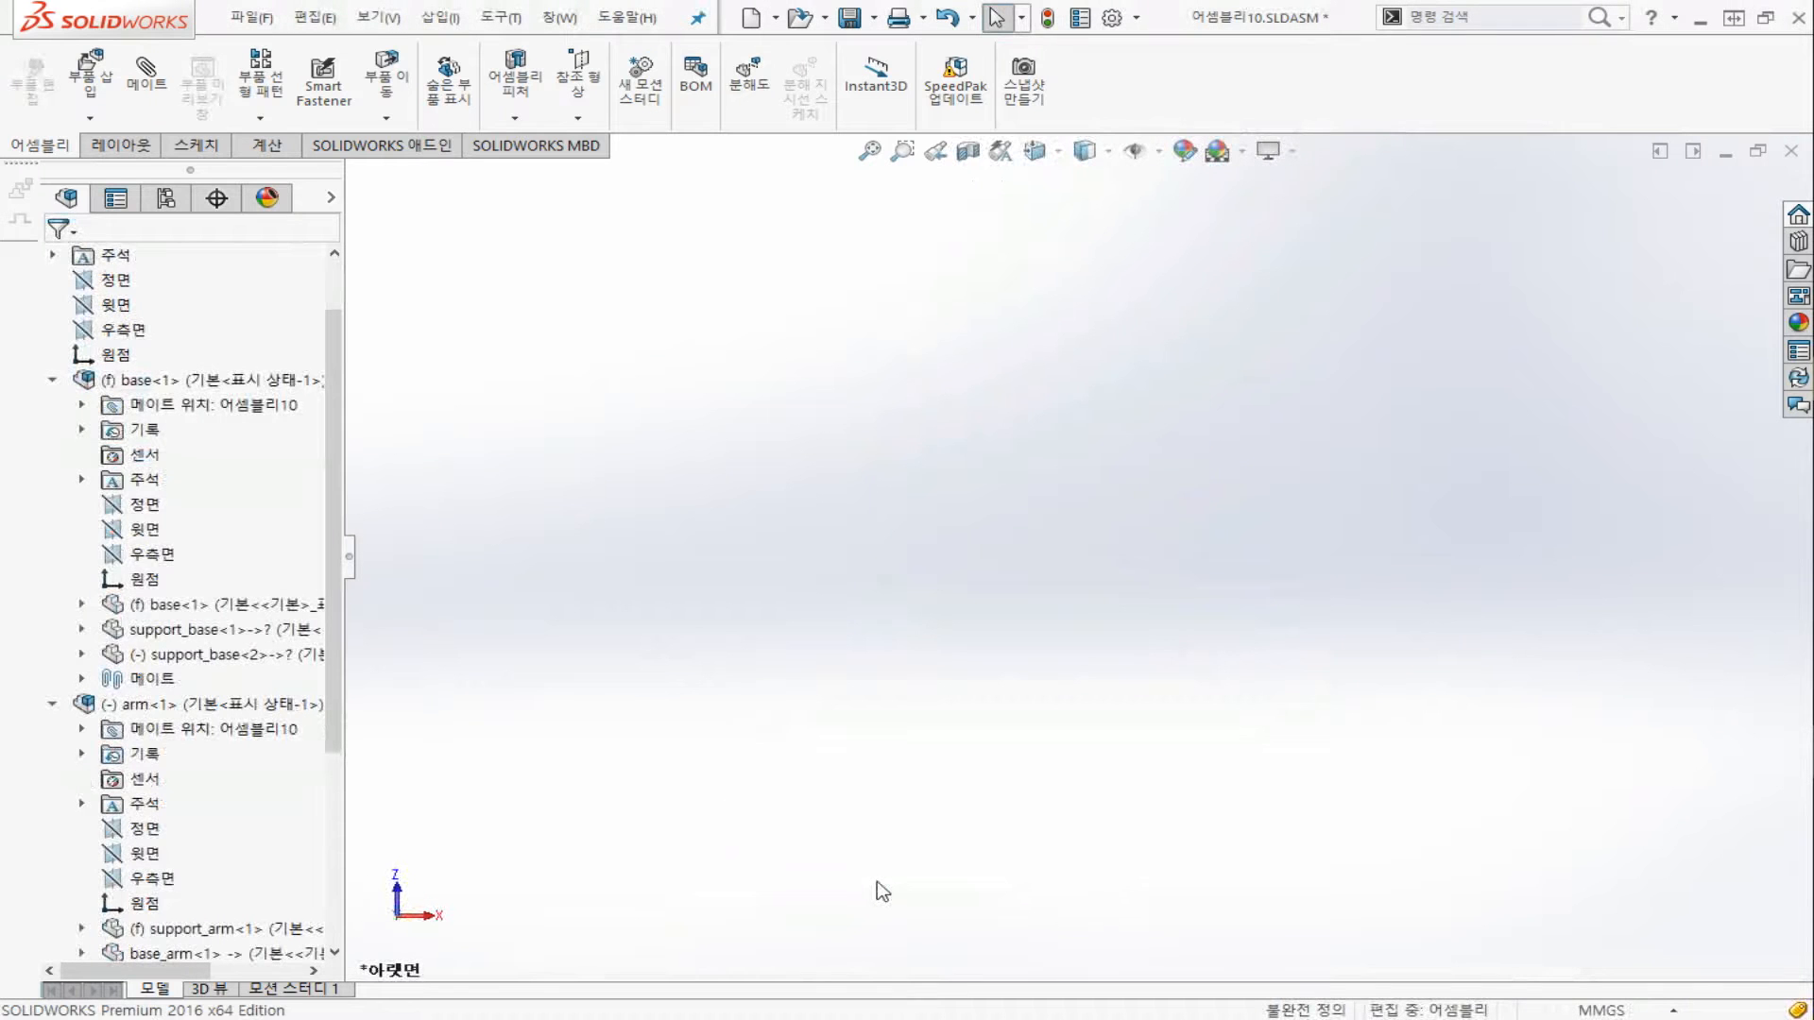
pyautogui.hotkey('ctrl', '7')
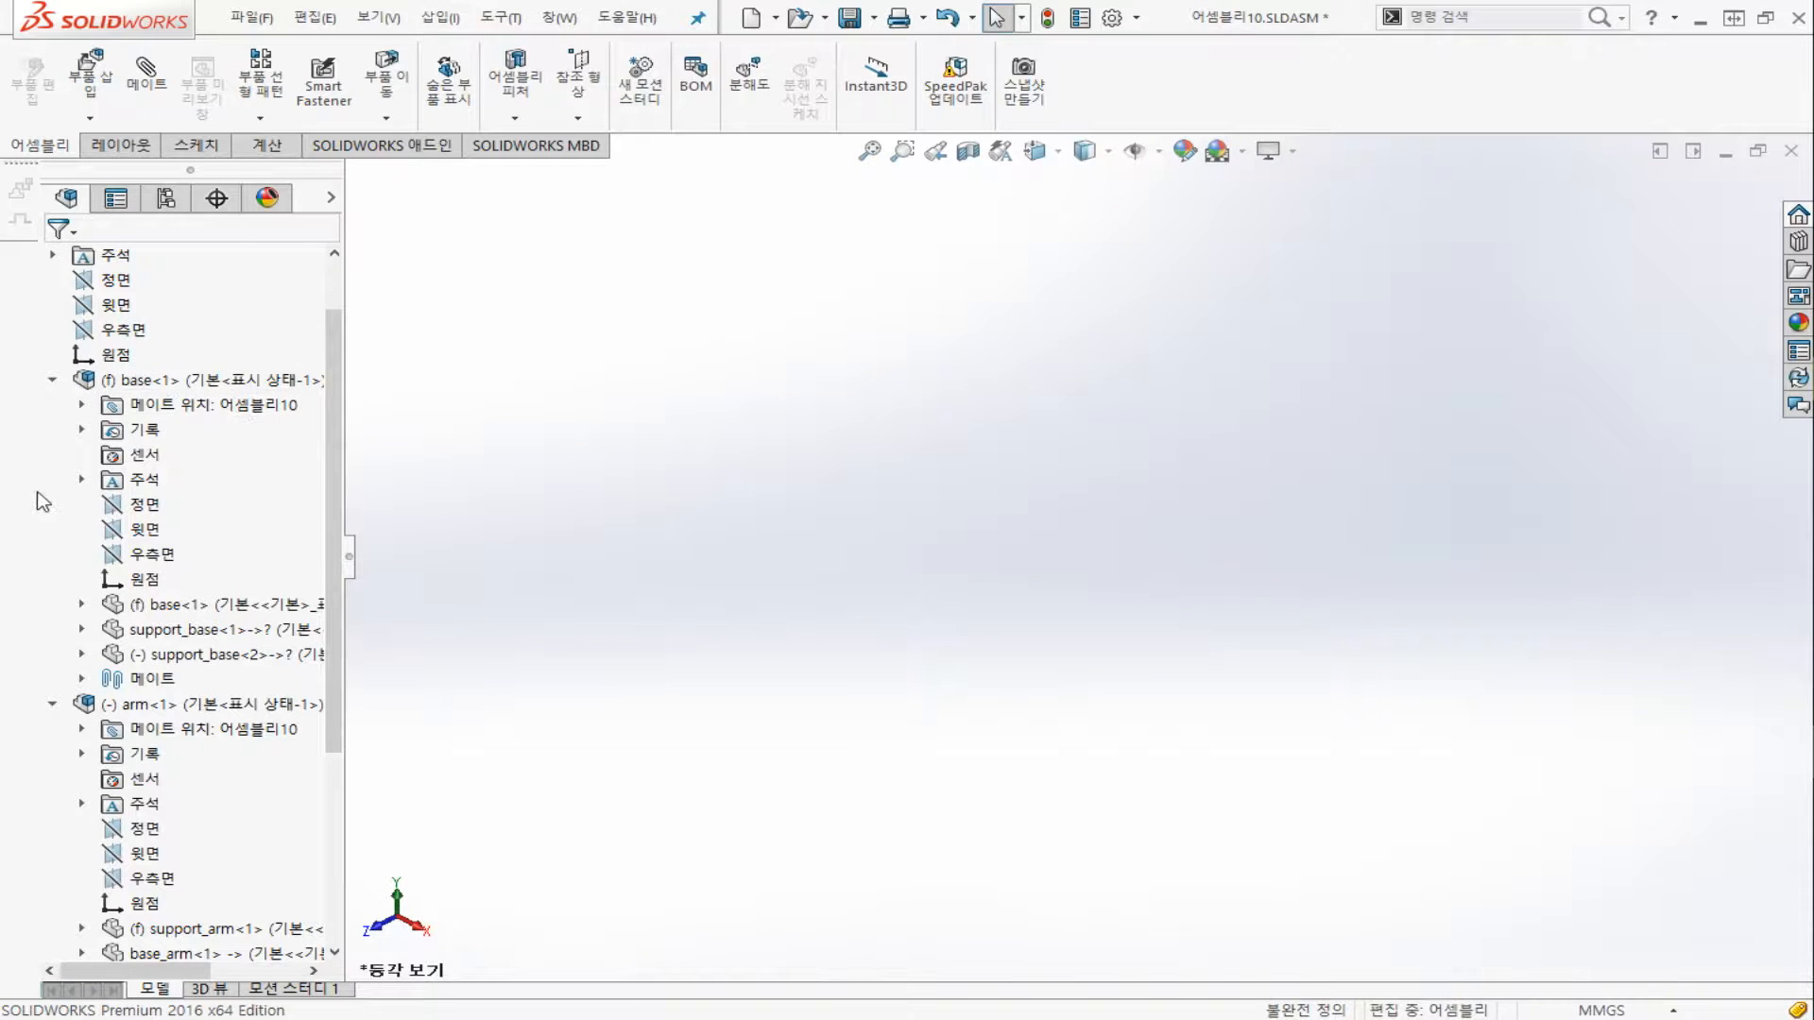
pyautogui.rightClick(112, 383)
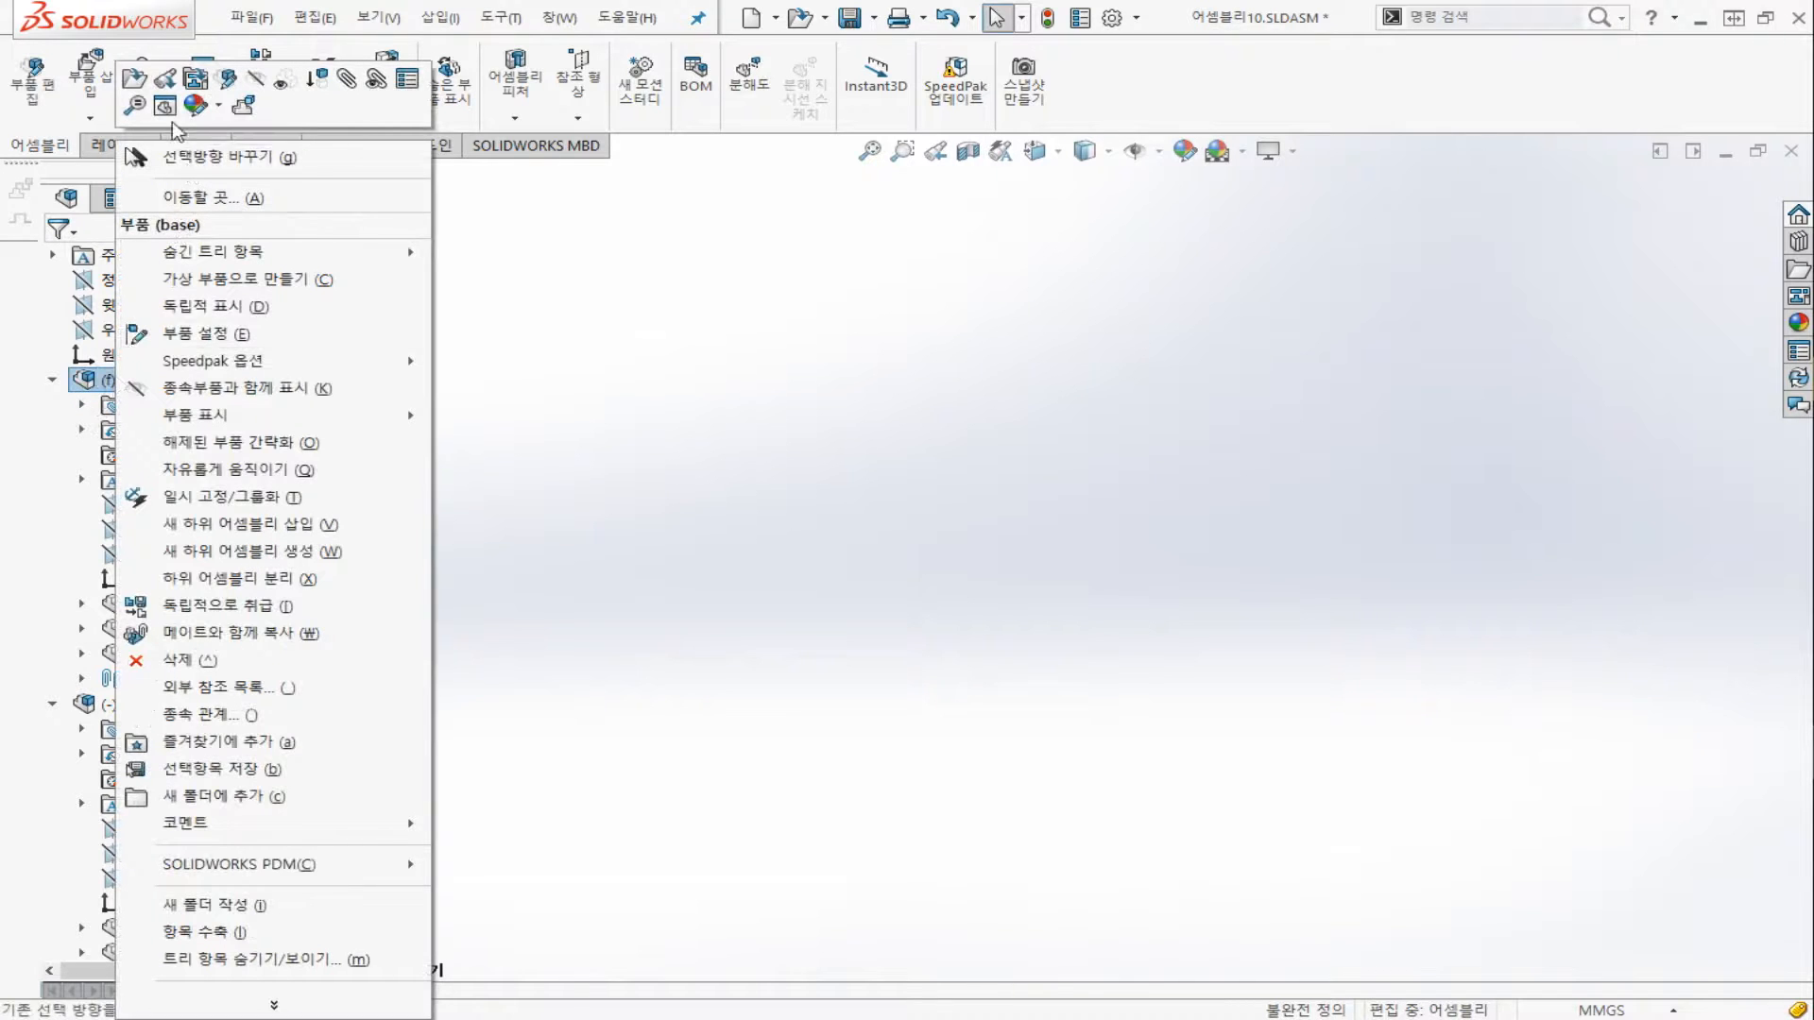
pyautogui.click(136, 108)
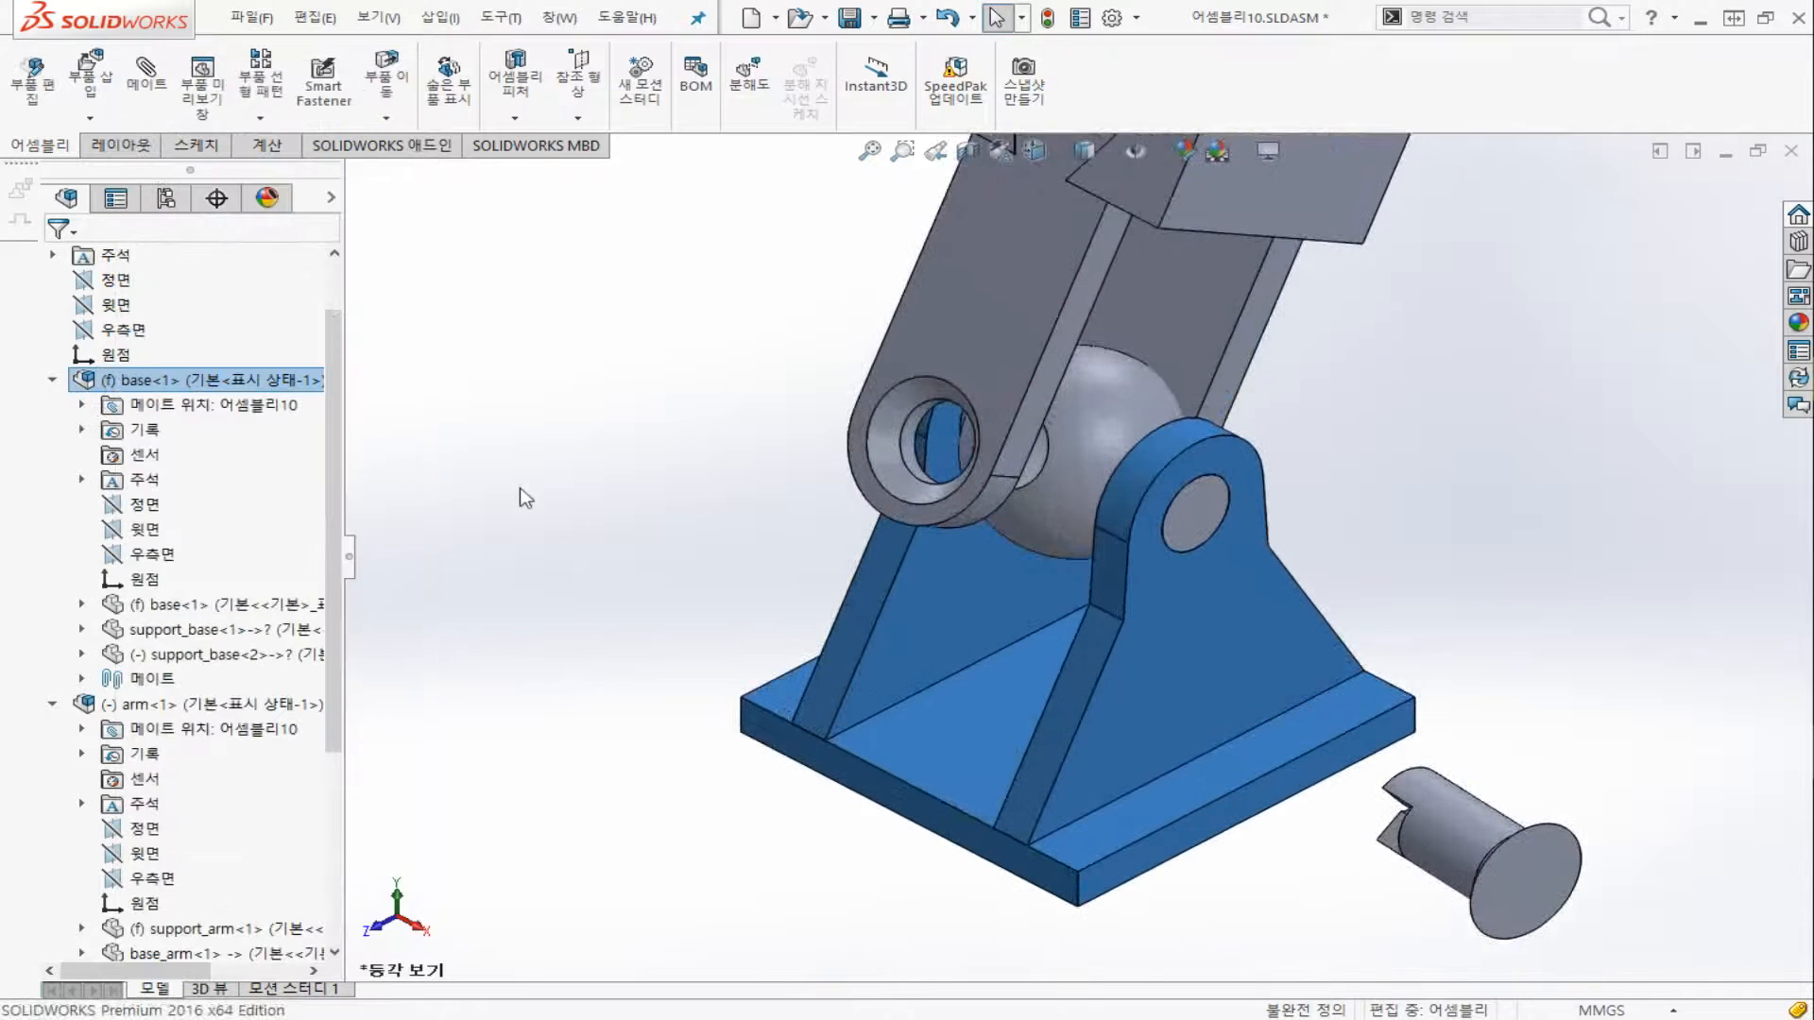
# Start the Mate tool and clear the base and support_arm entries from the mate selections
pyautogui.click(142, 76)
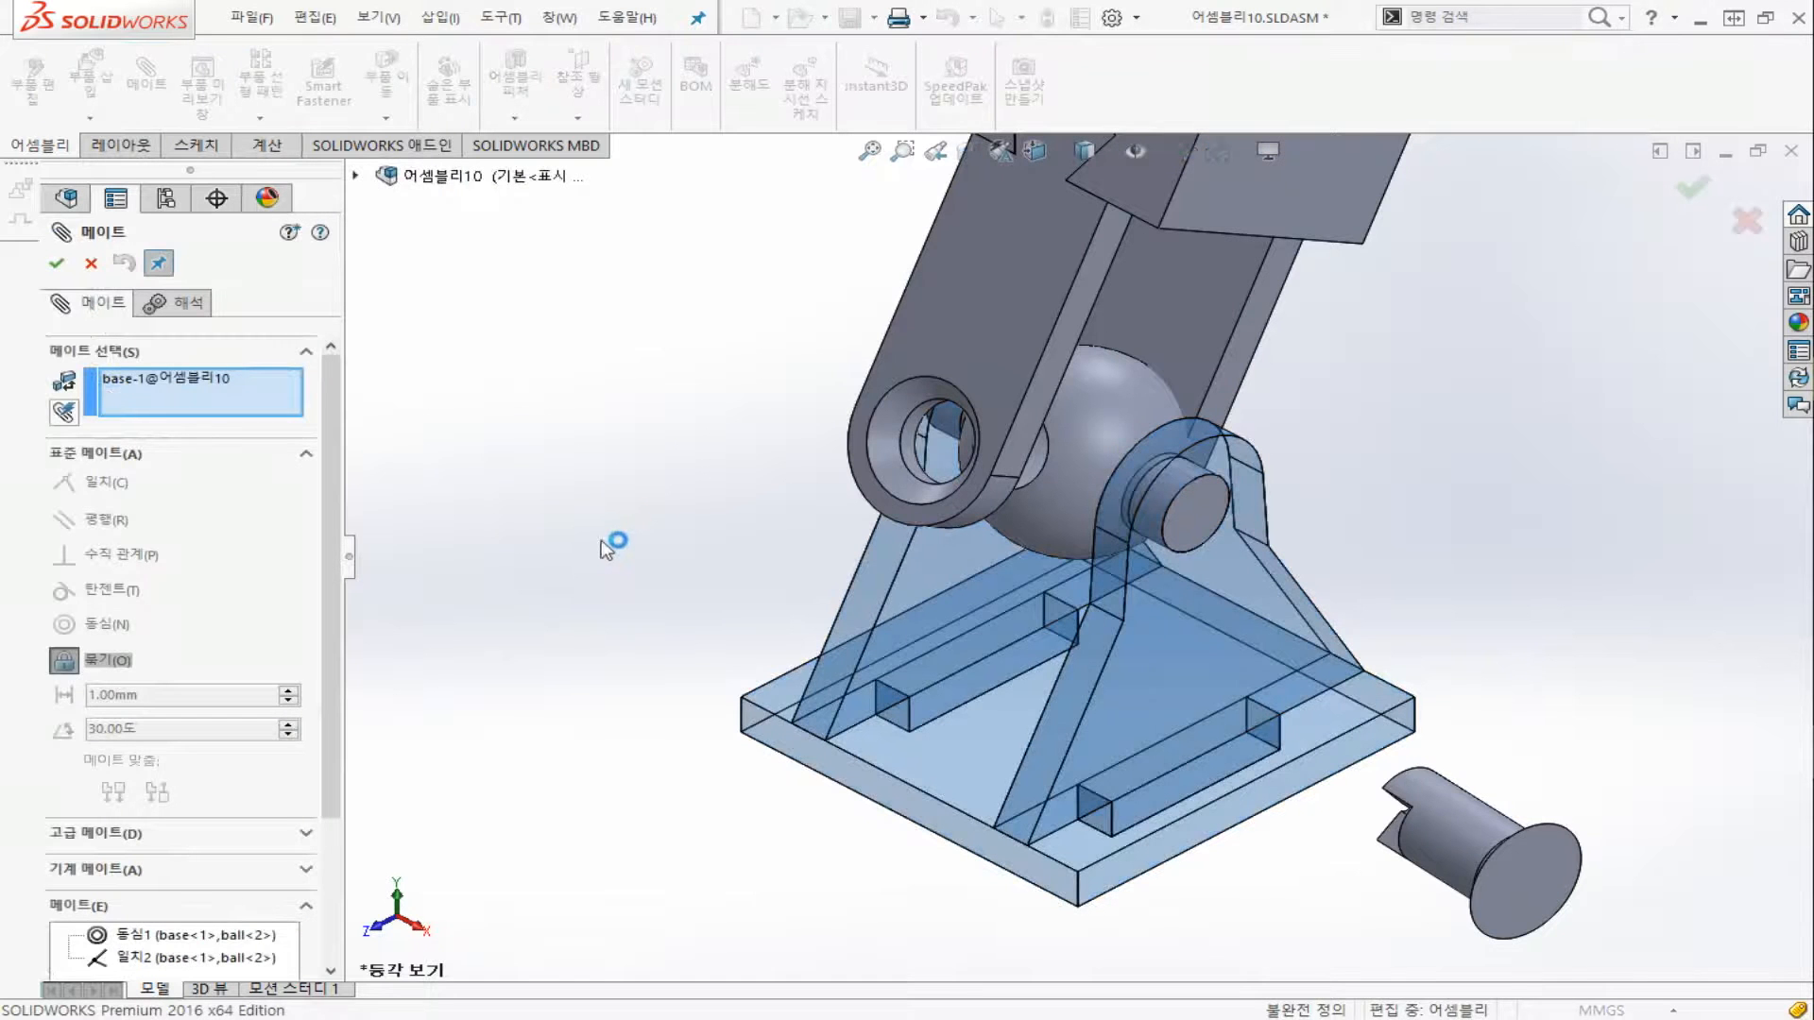
pyautogui.click(193, 388)
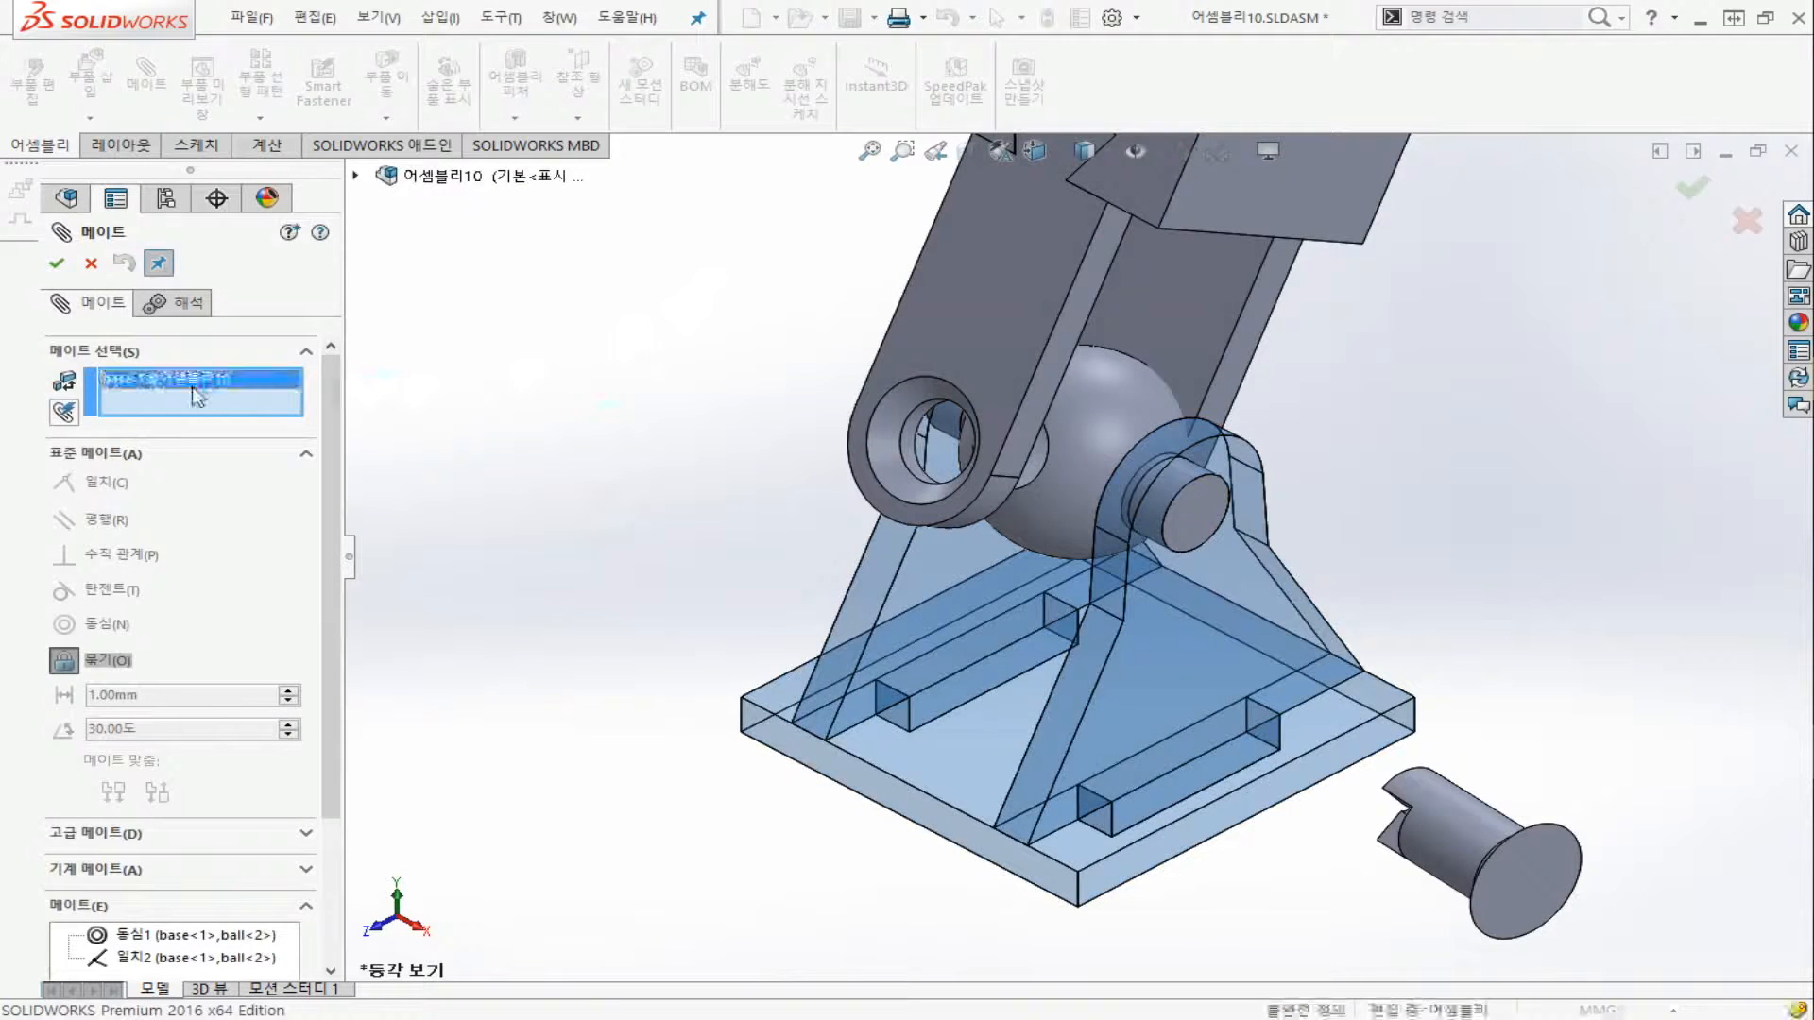
pyautogui.press('Delete')
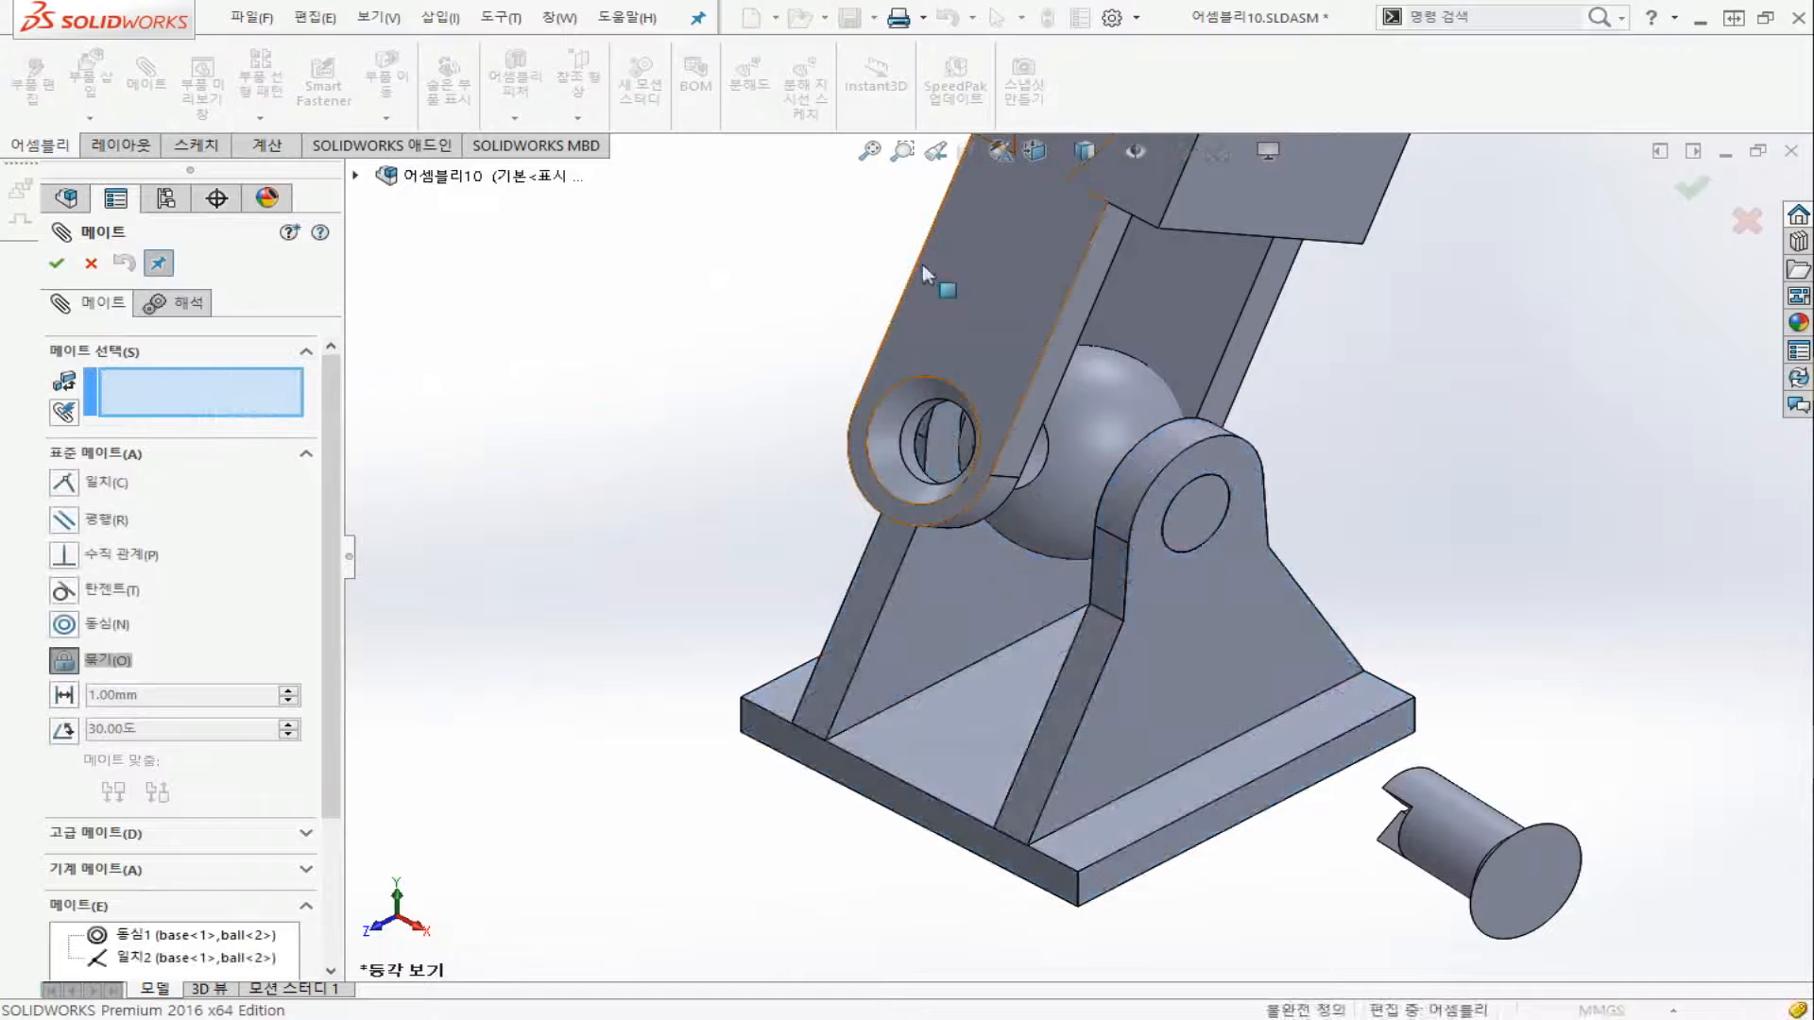
pyautogui.click(975, 274)
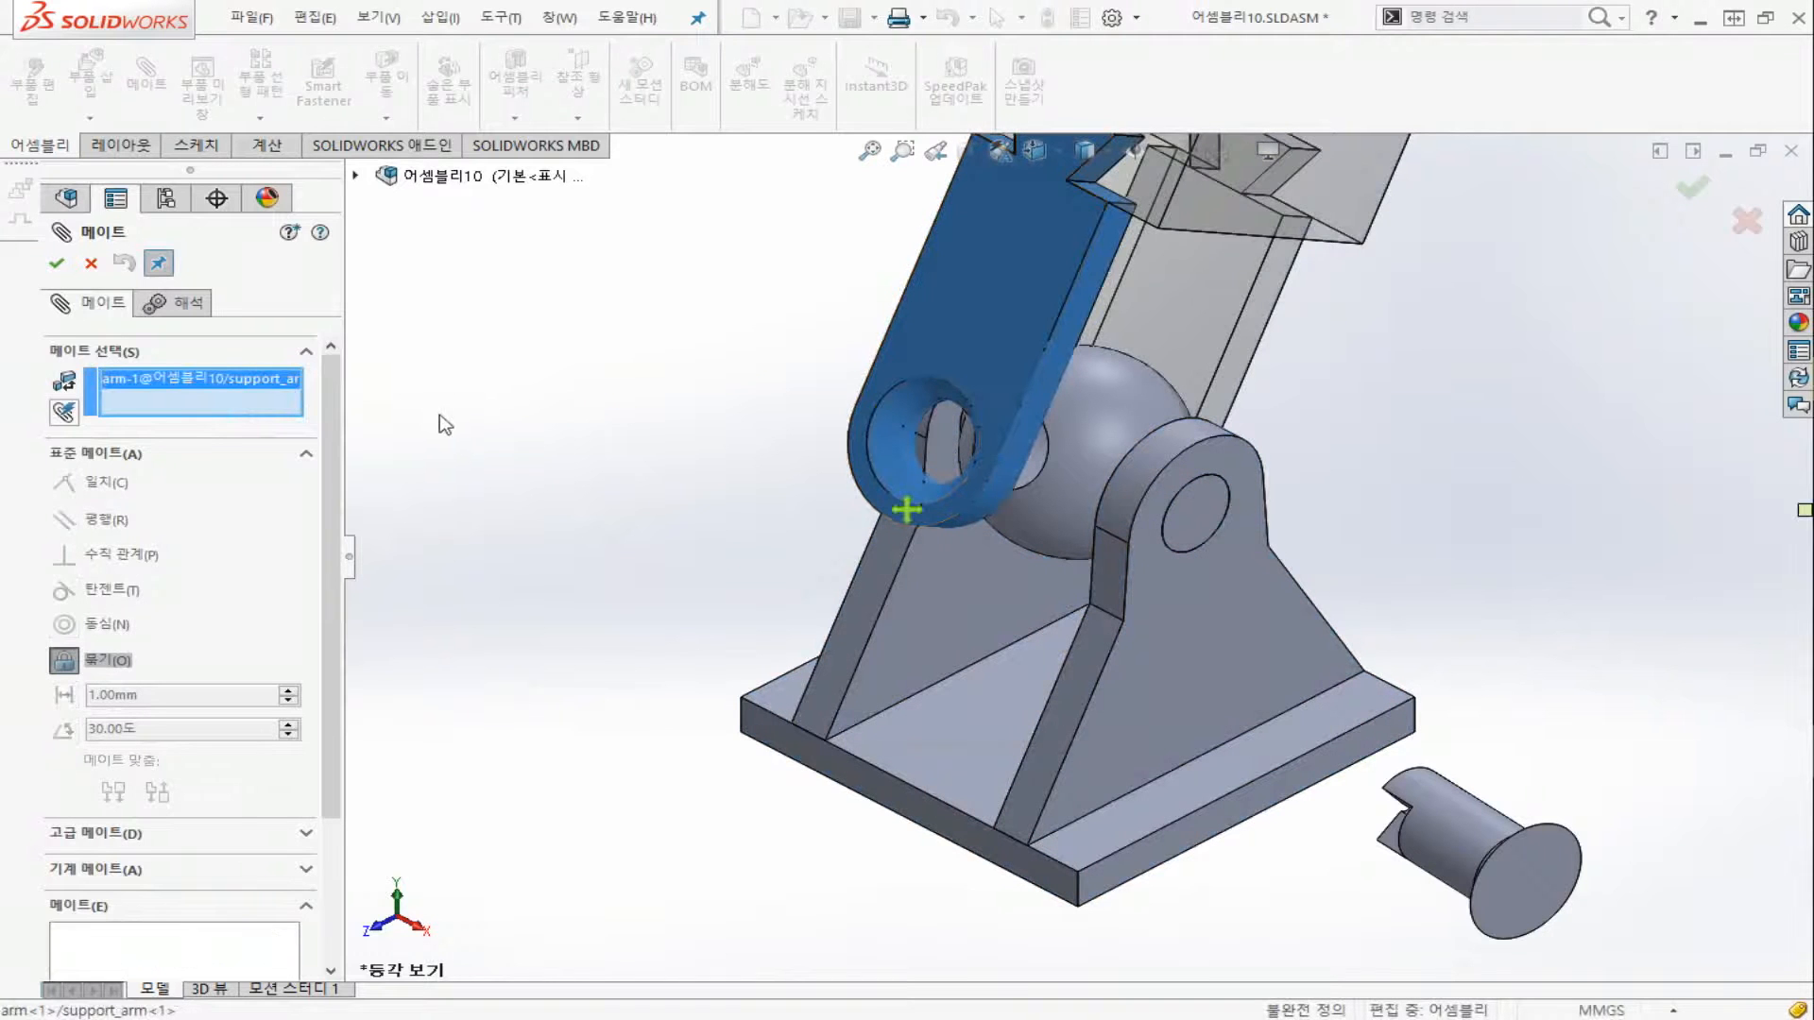
pyautogui.press('Delete')
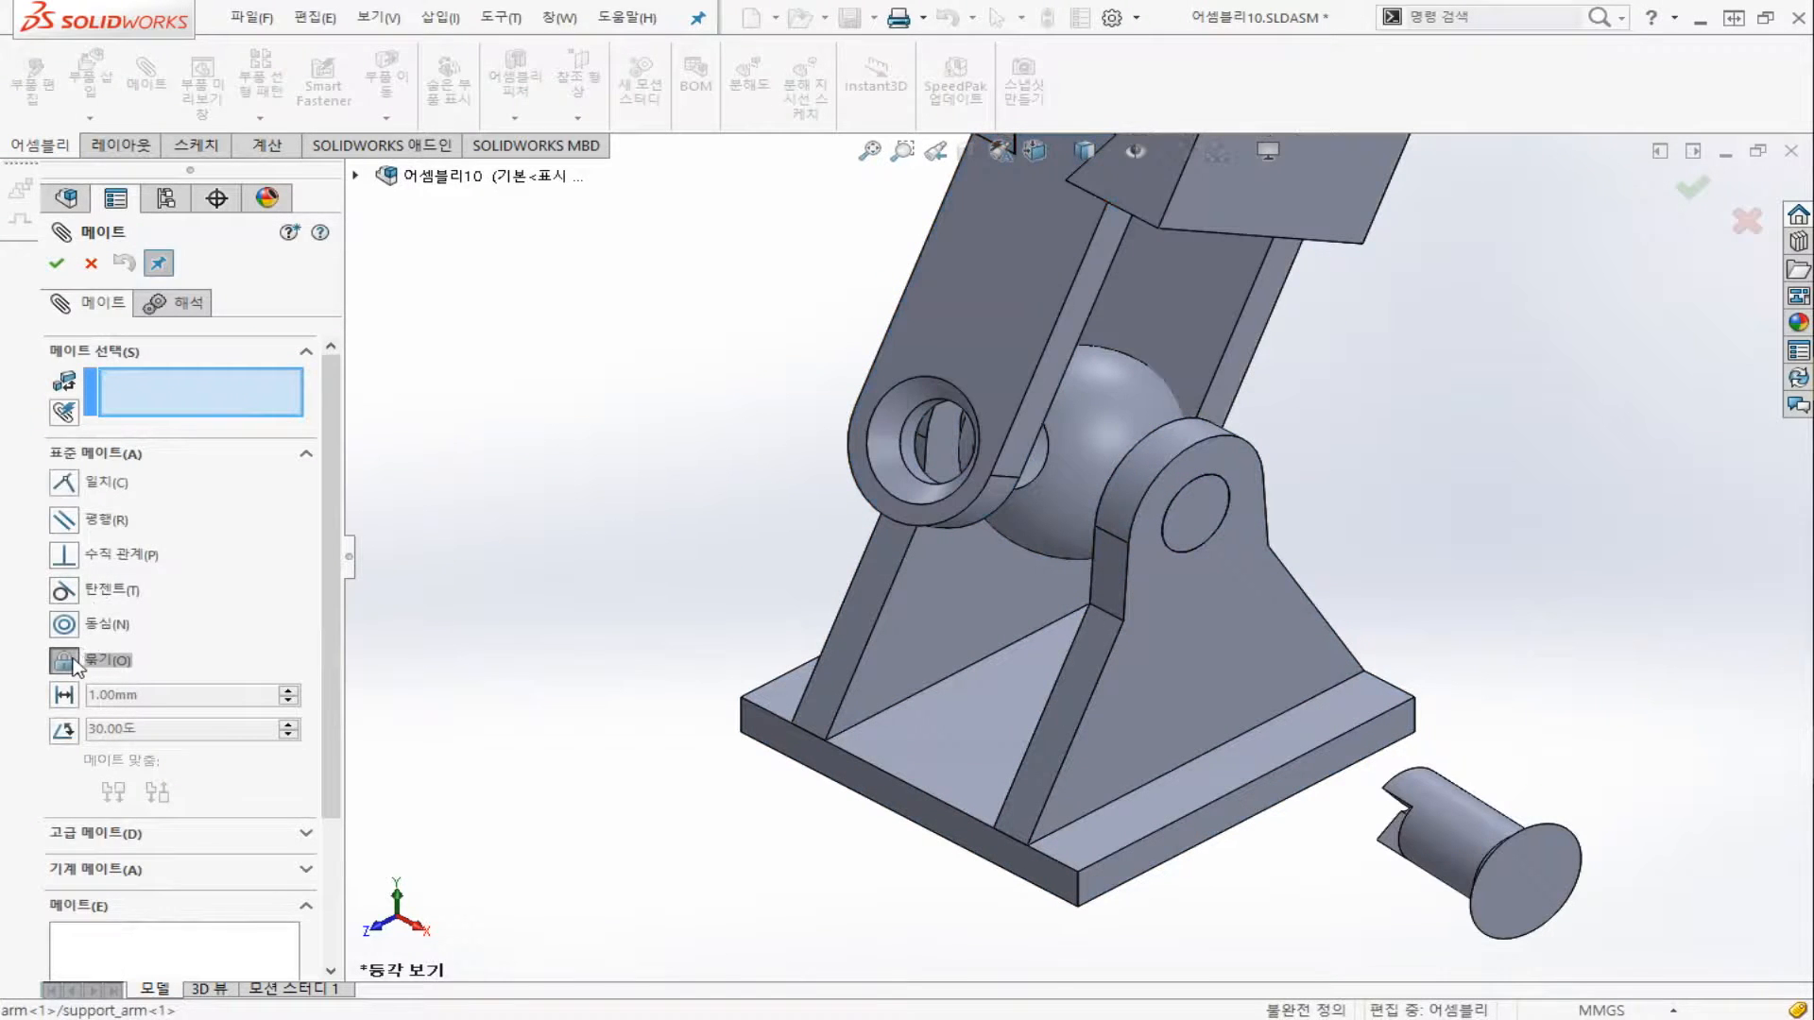
# Add a coincident mate between the outer face of support_arm and the flat head face of pin<3>
pyautogui.click(63, 483)
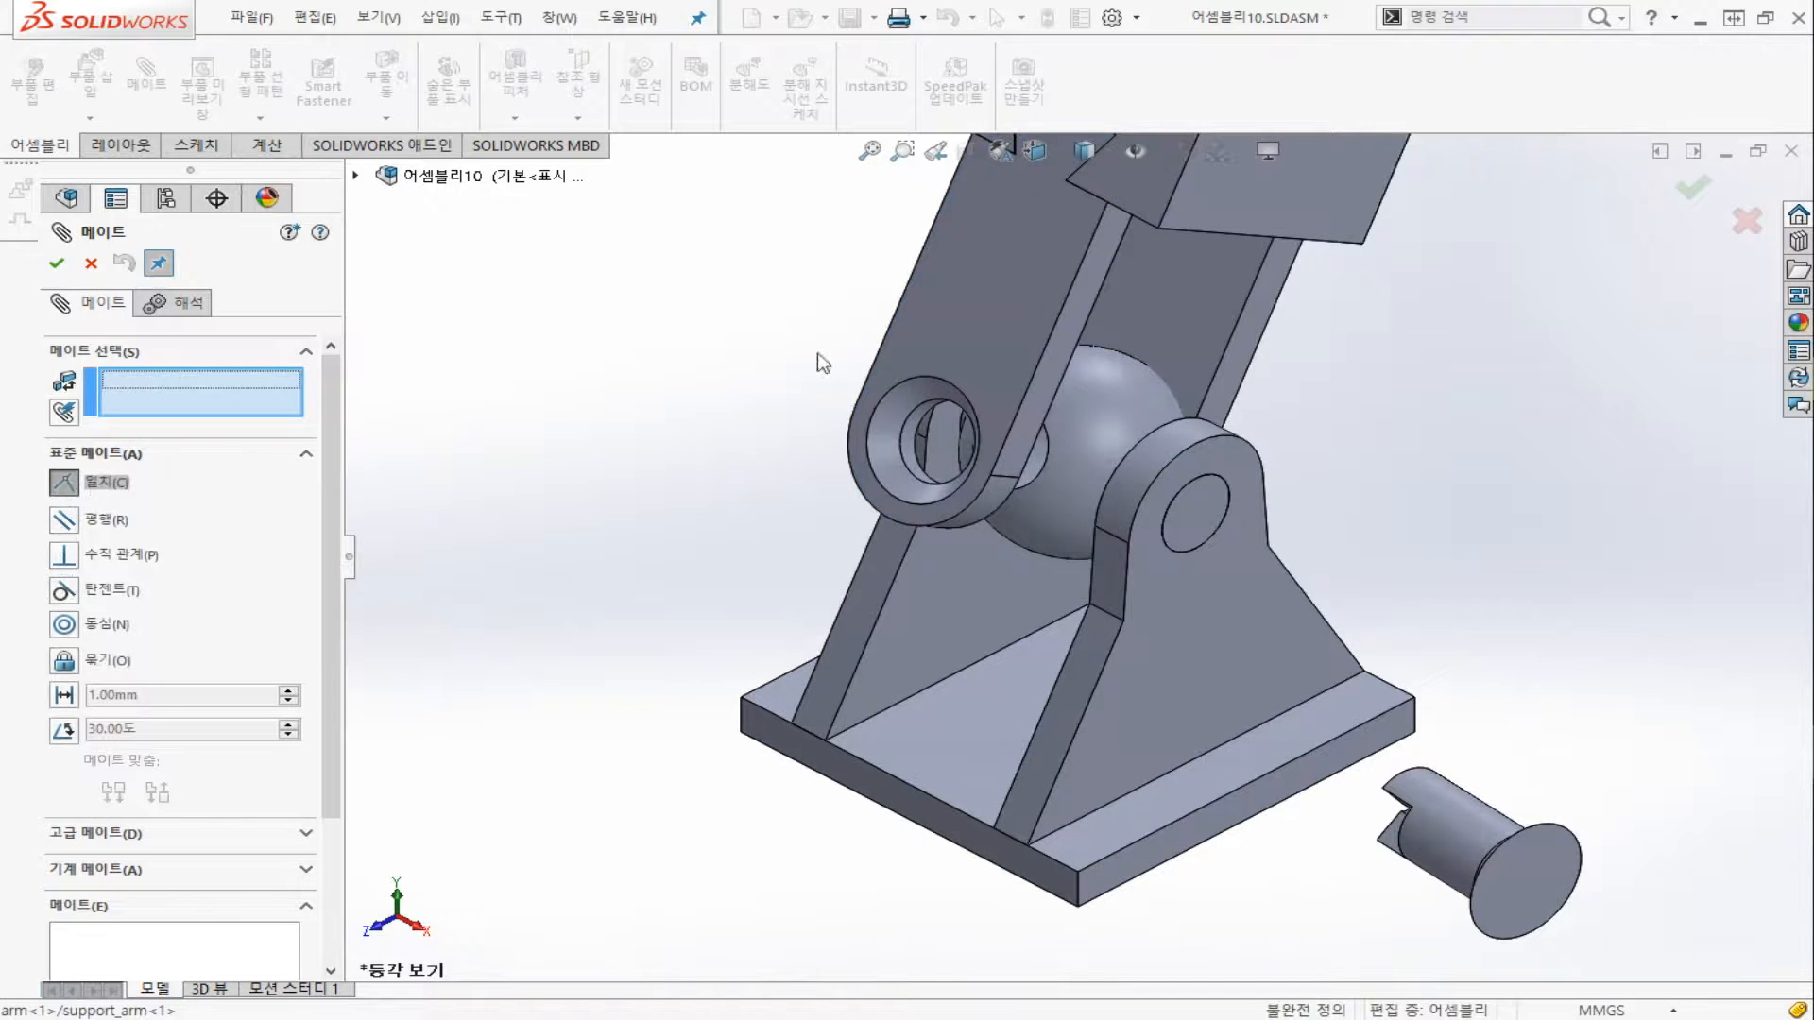
pyautogui.click(982, 269)
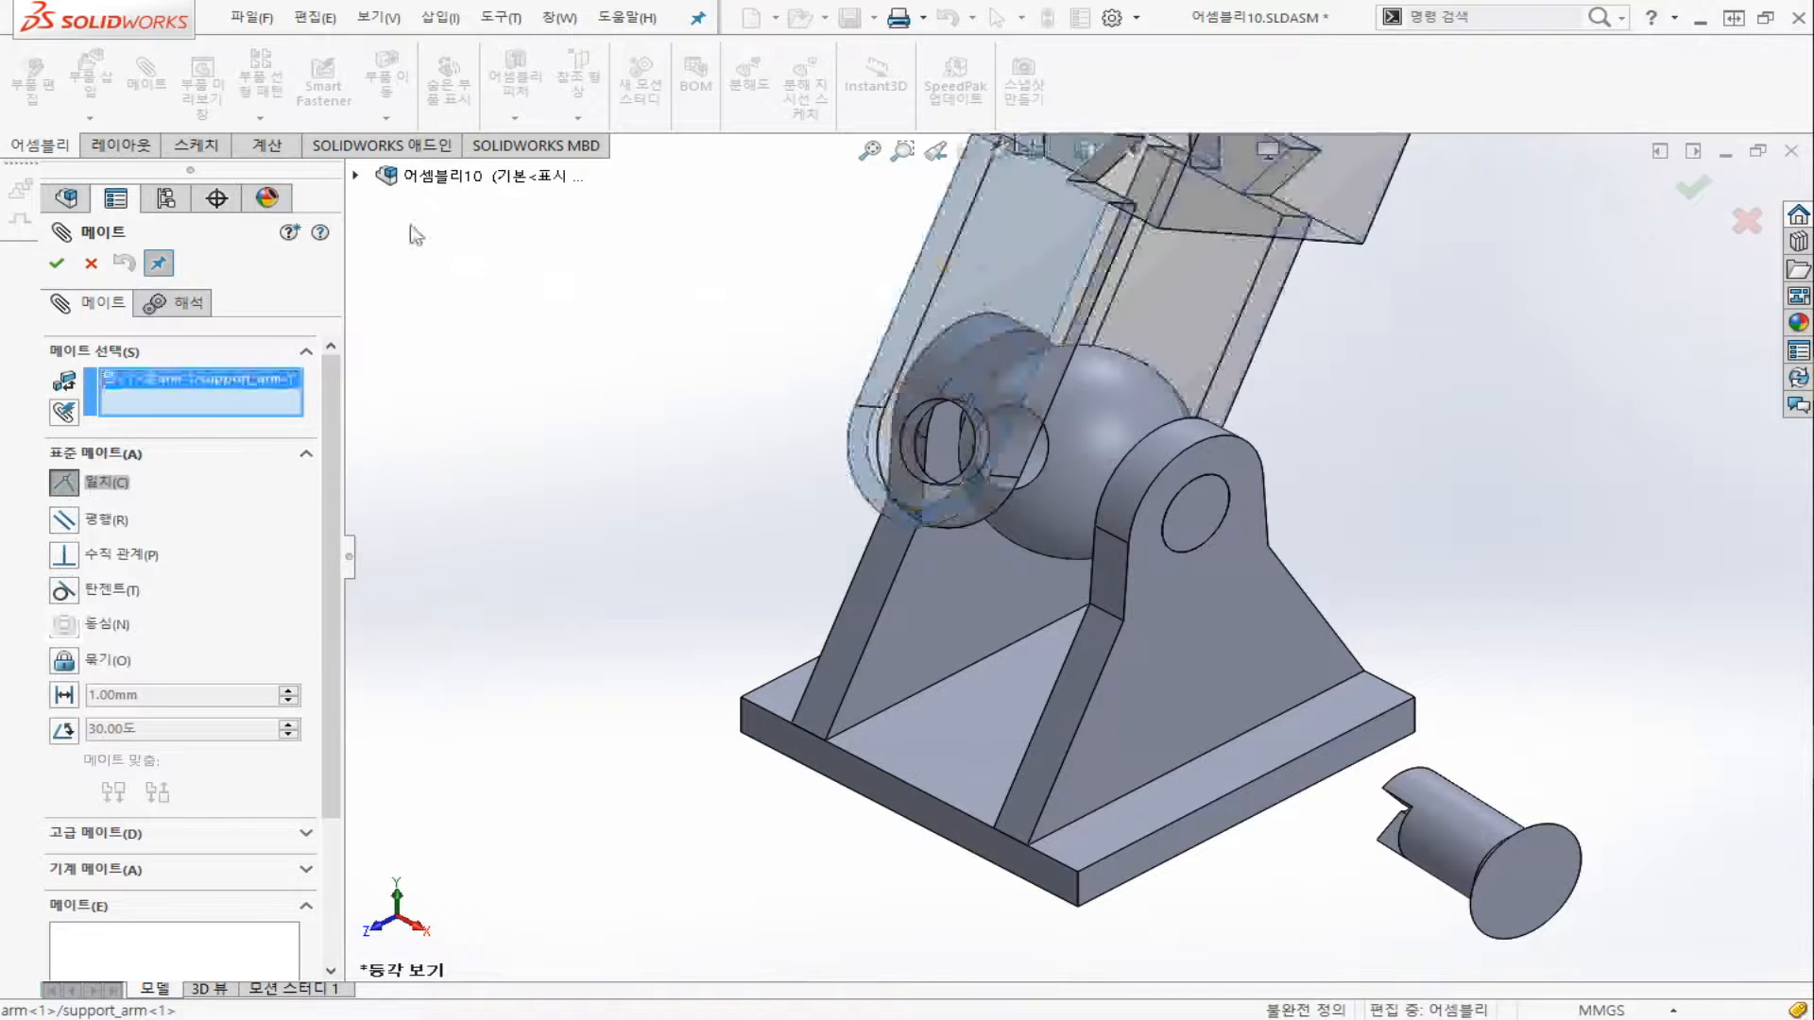
pyautogui.click(357, 176)
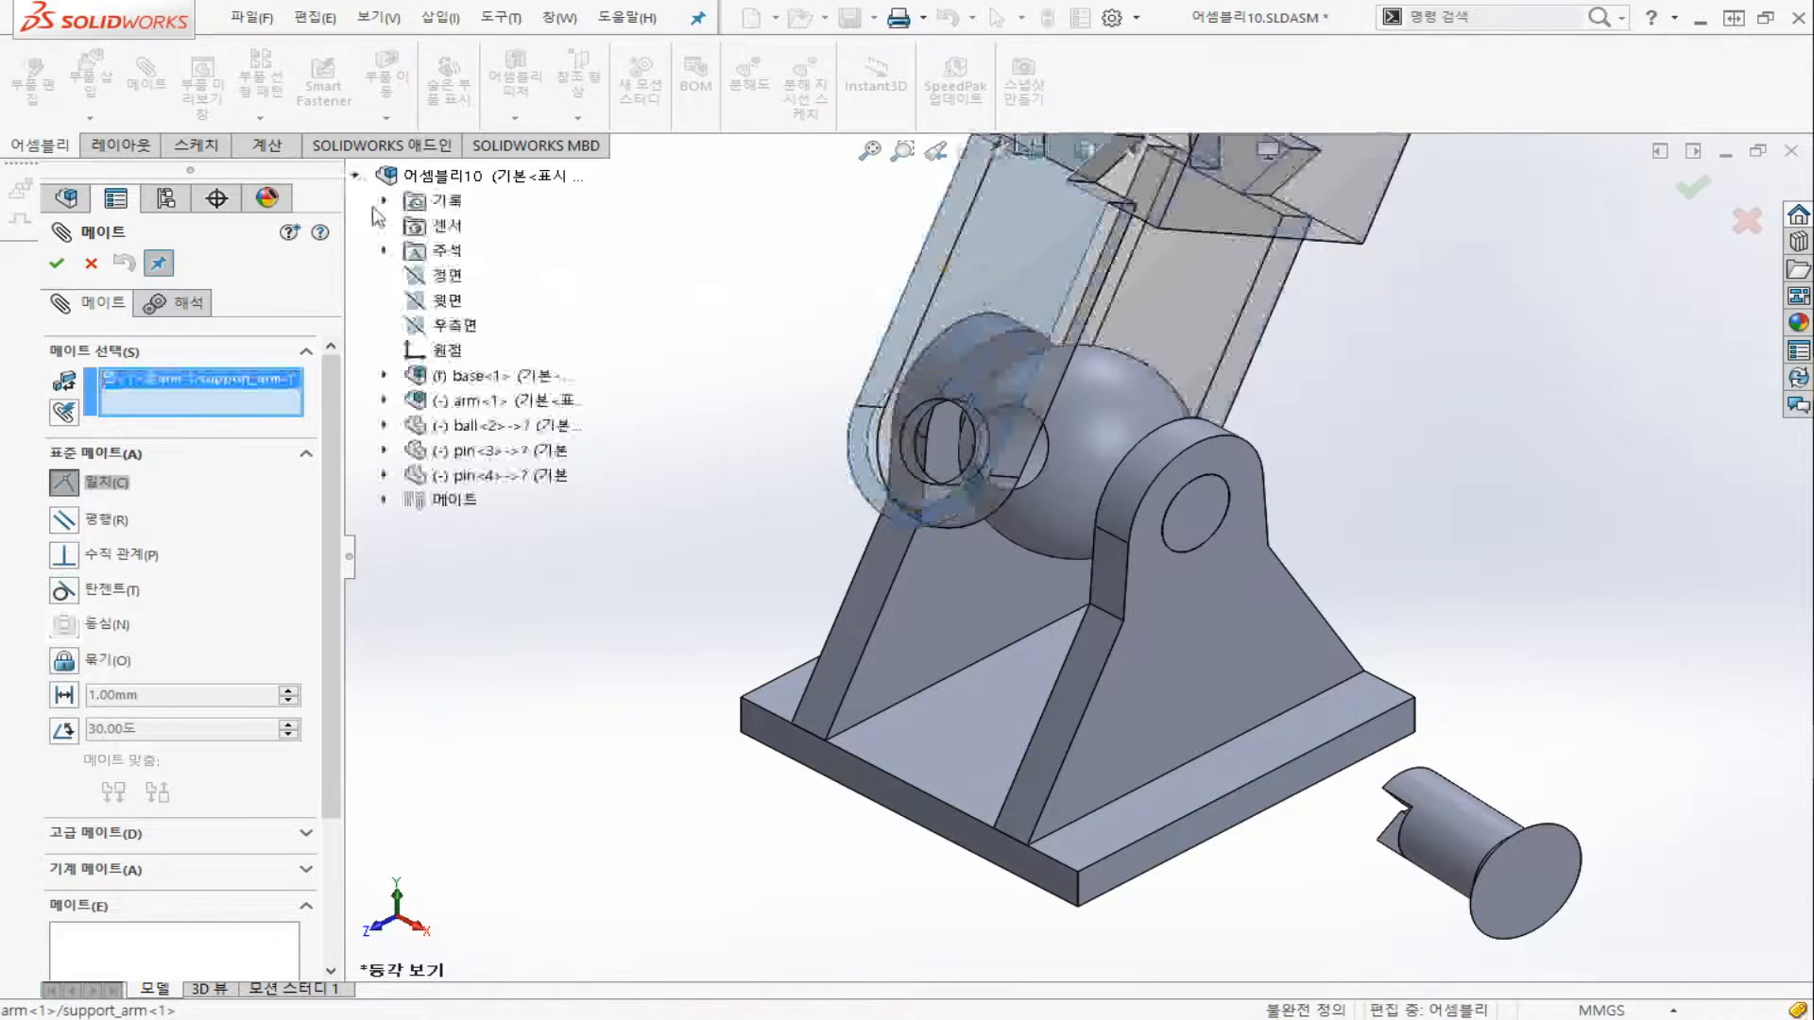
pyautogui.rightClick(443, 451)
pyautogui.click(475, 591)
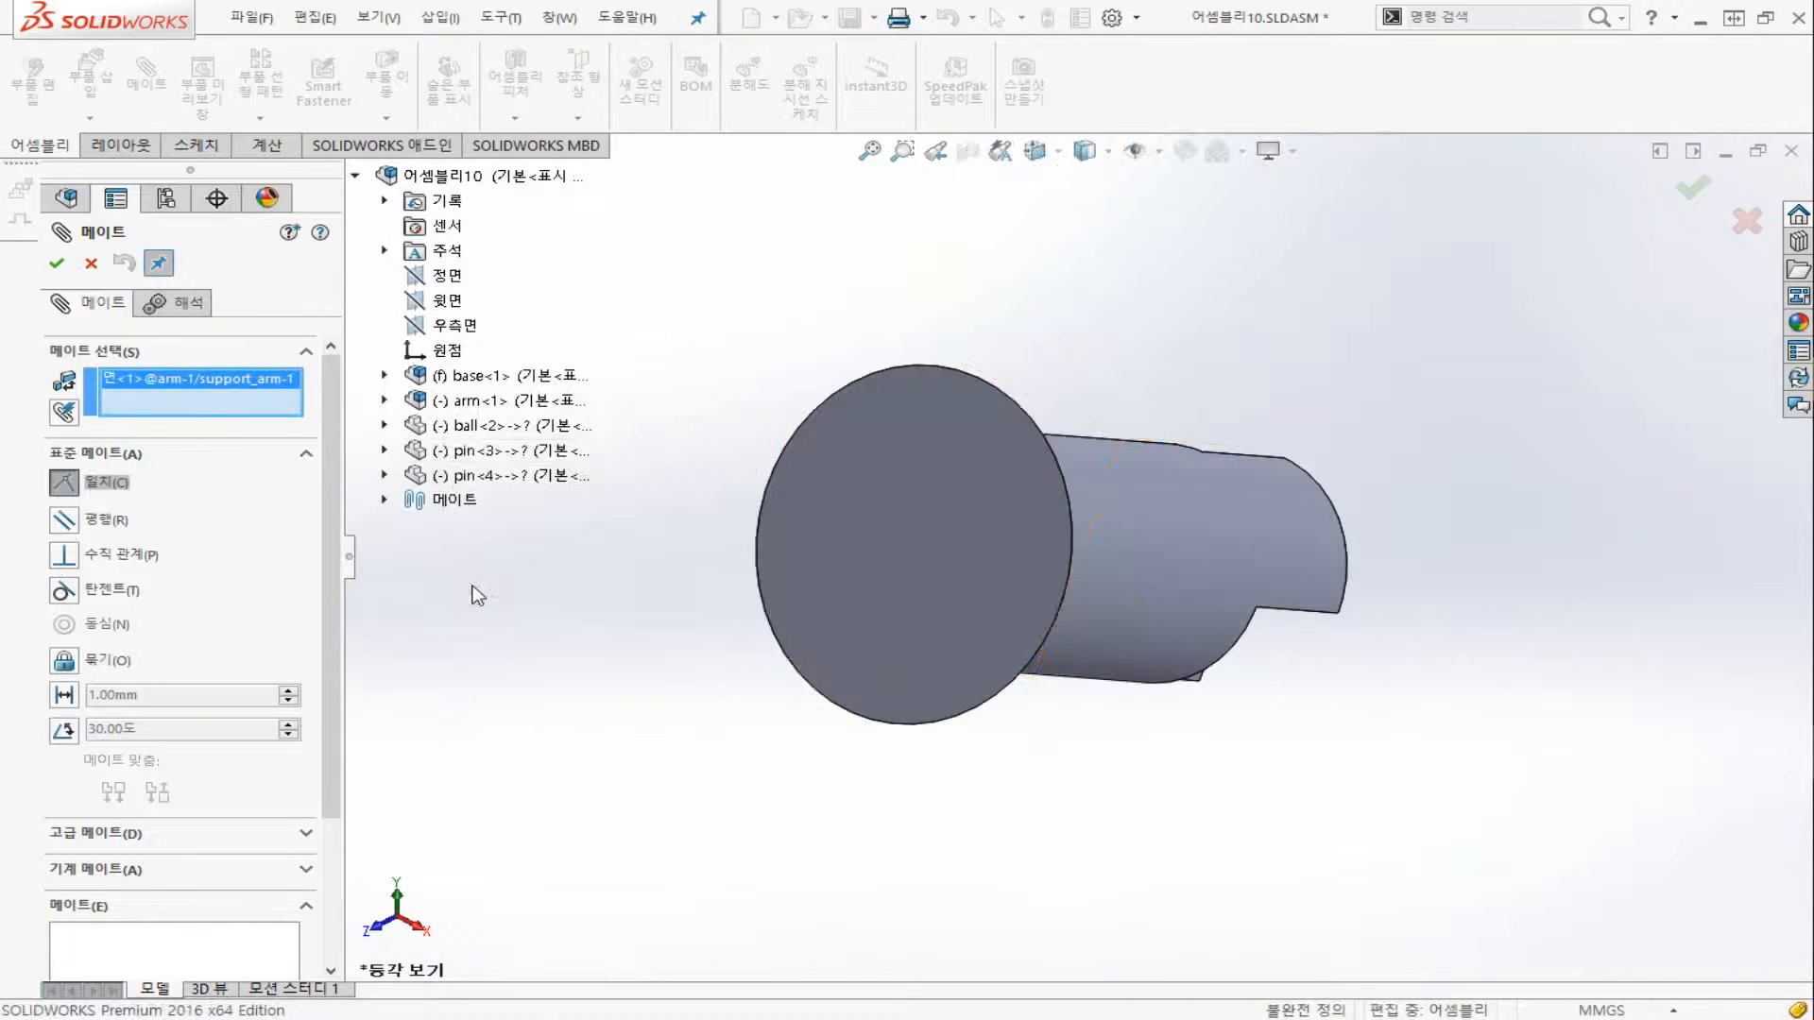
pyautogui.click(892, 495)
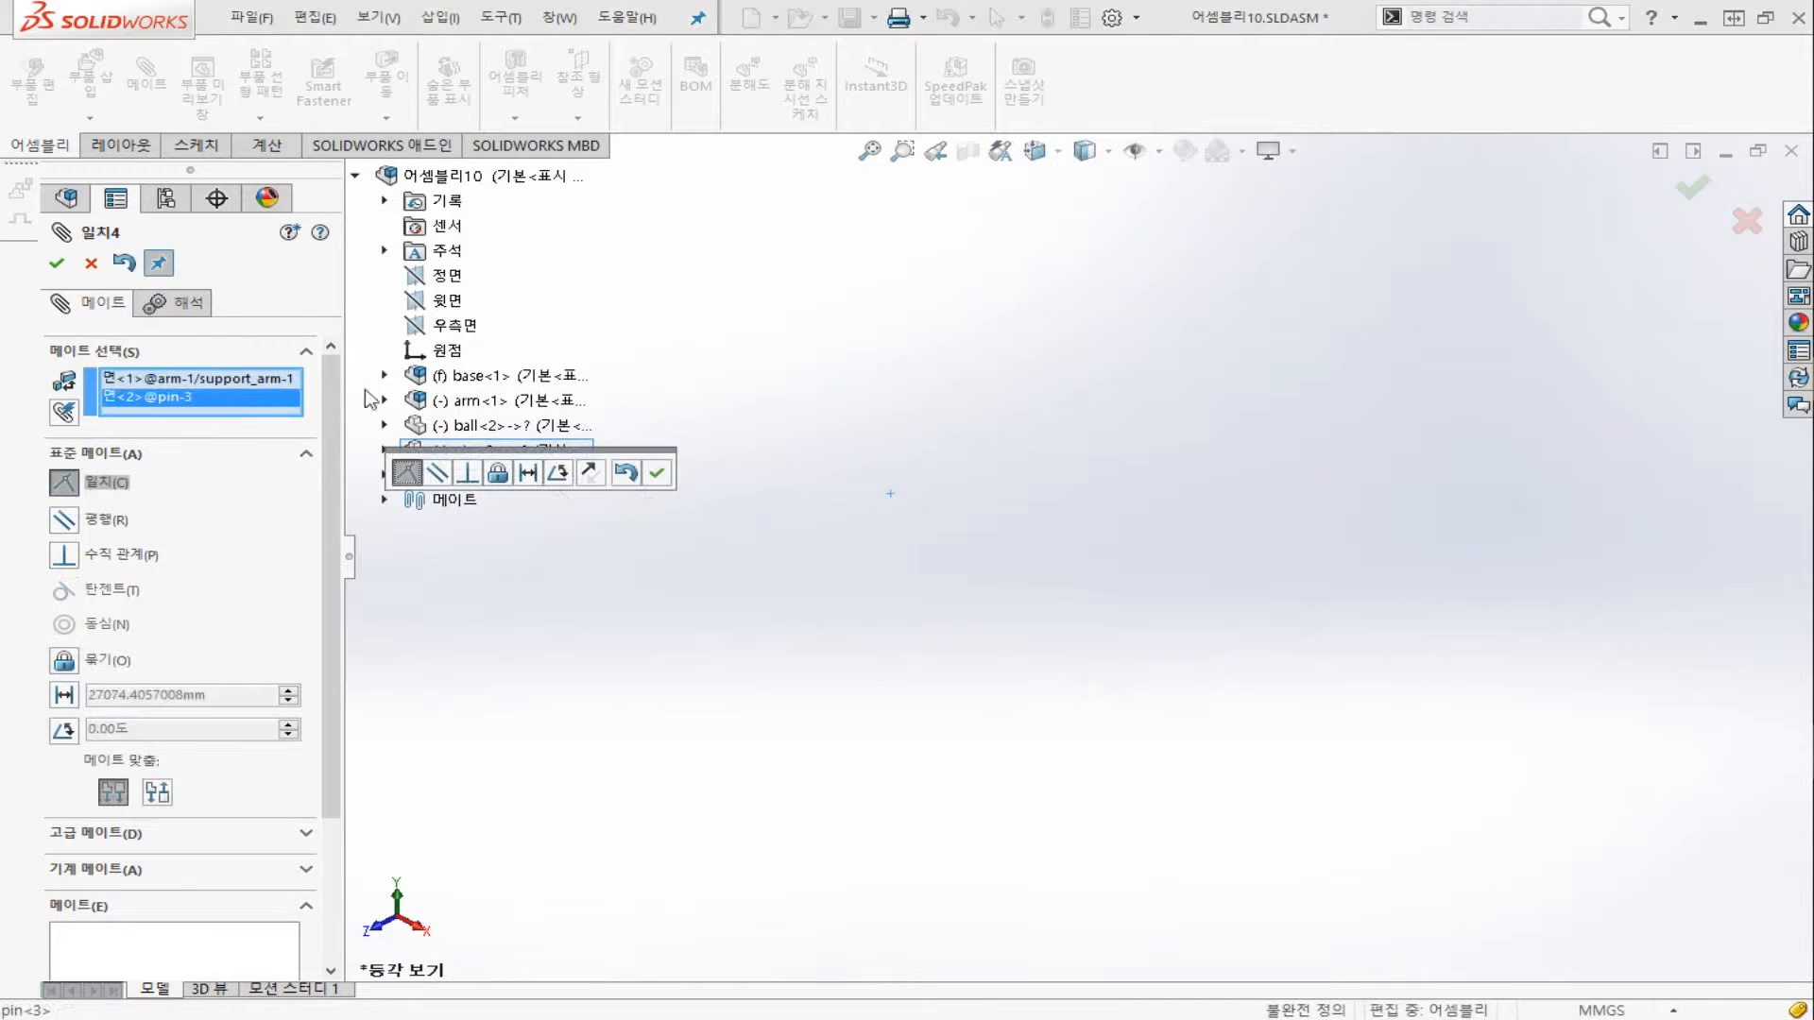
pyautogui.click(656, 472)
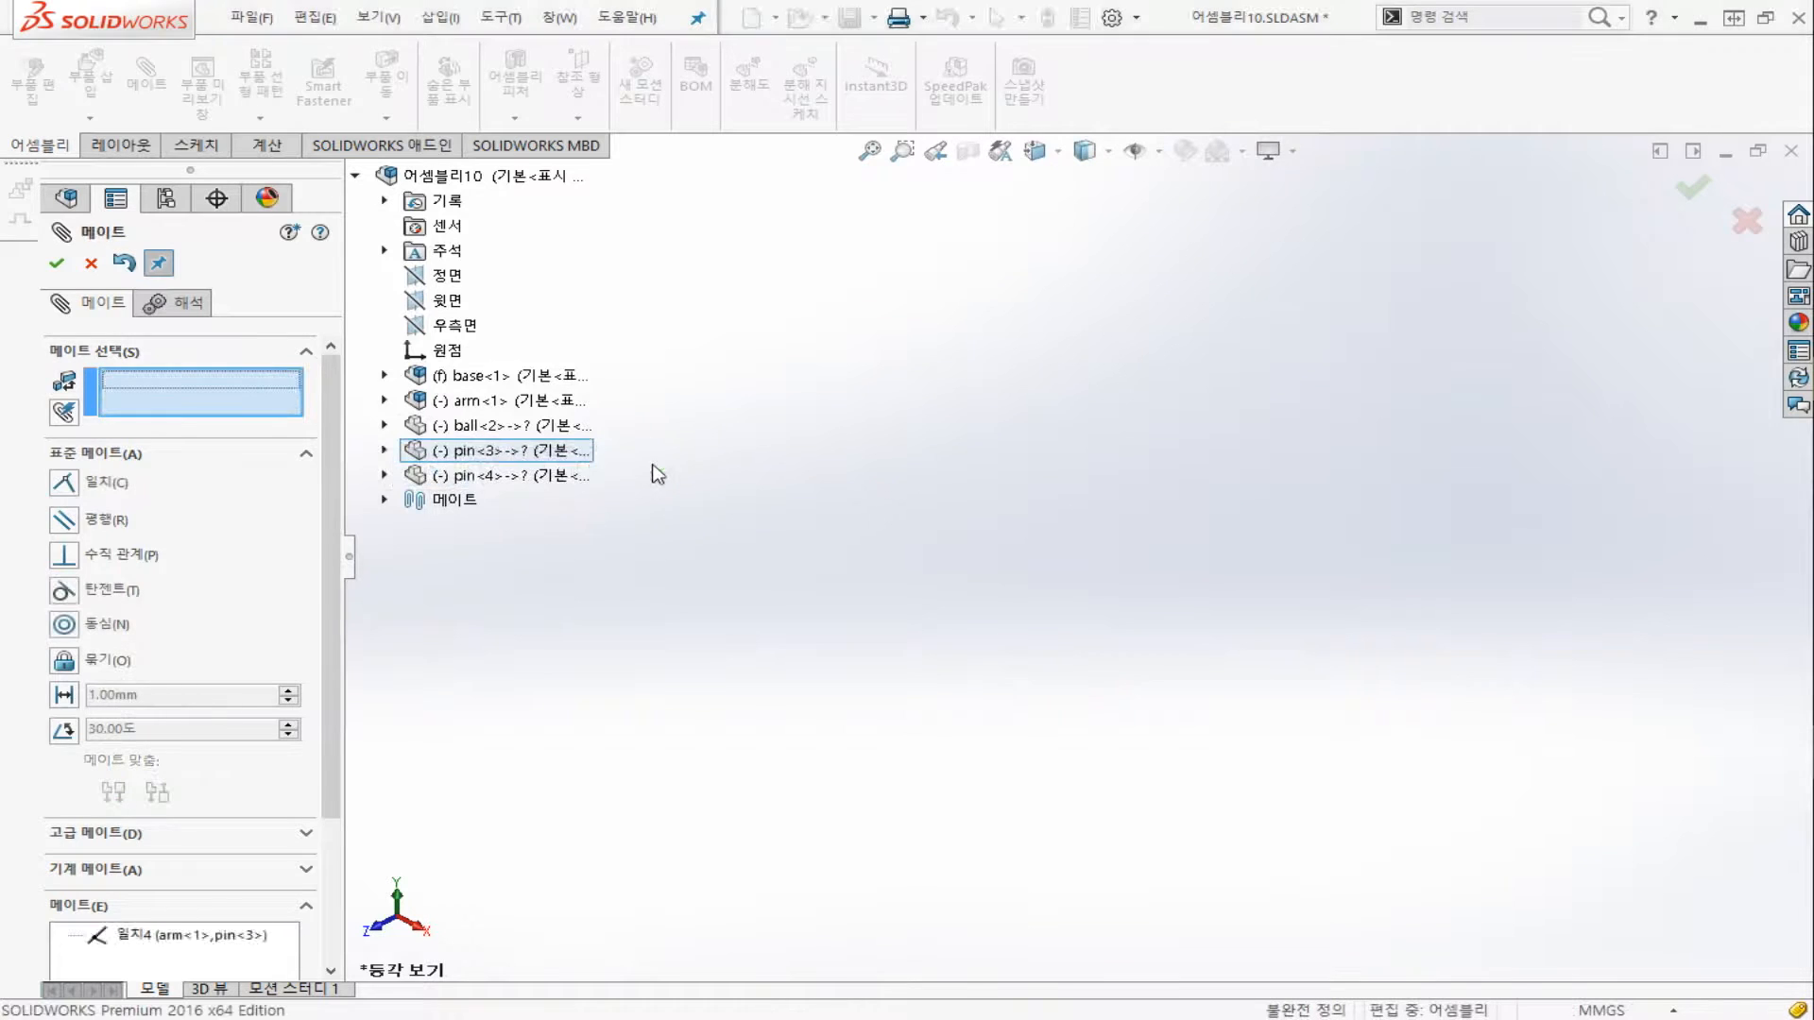
# Zoom to the base, examine how pin<3> sits in the arm, and close the mate command
pyautogui.rightClick(478, 373)
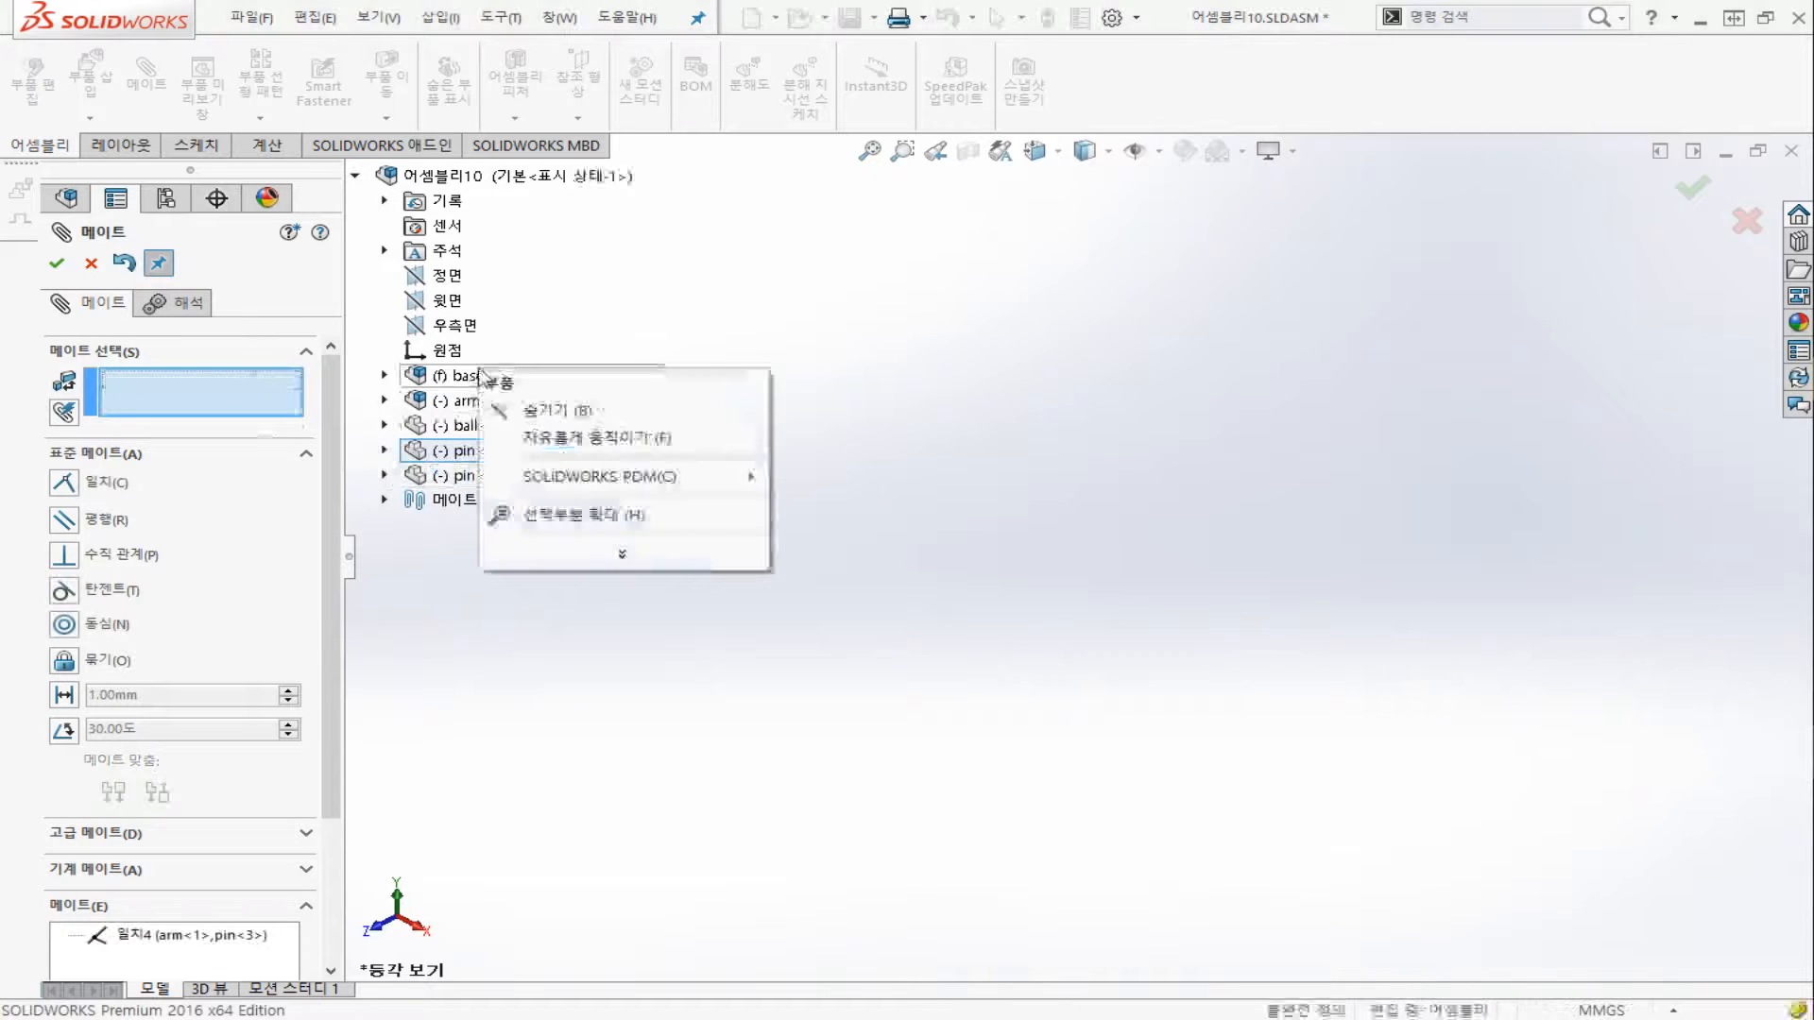
pyautogui.click(543, 515)
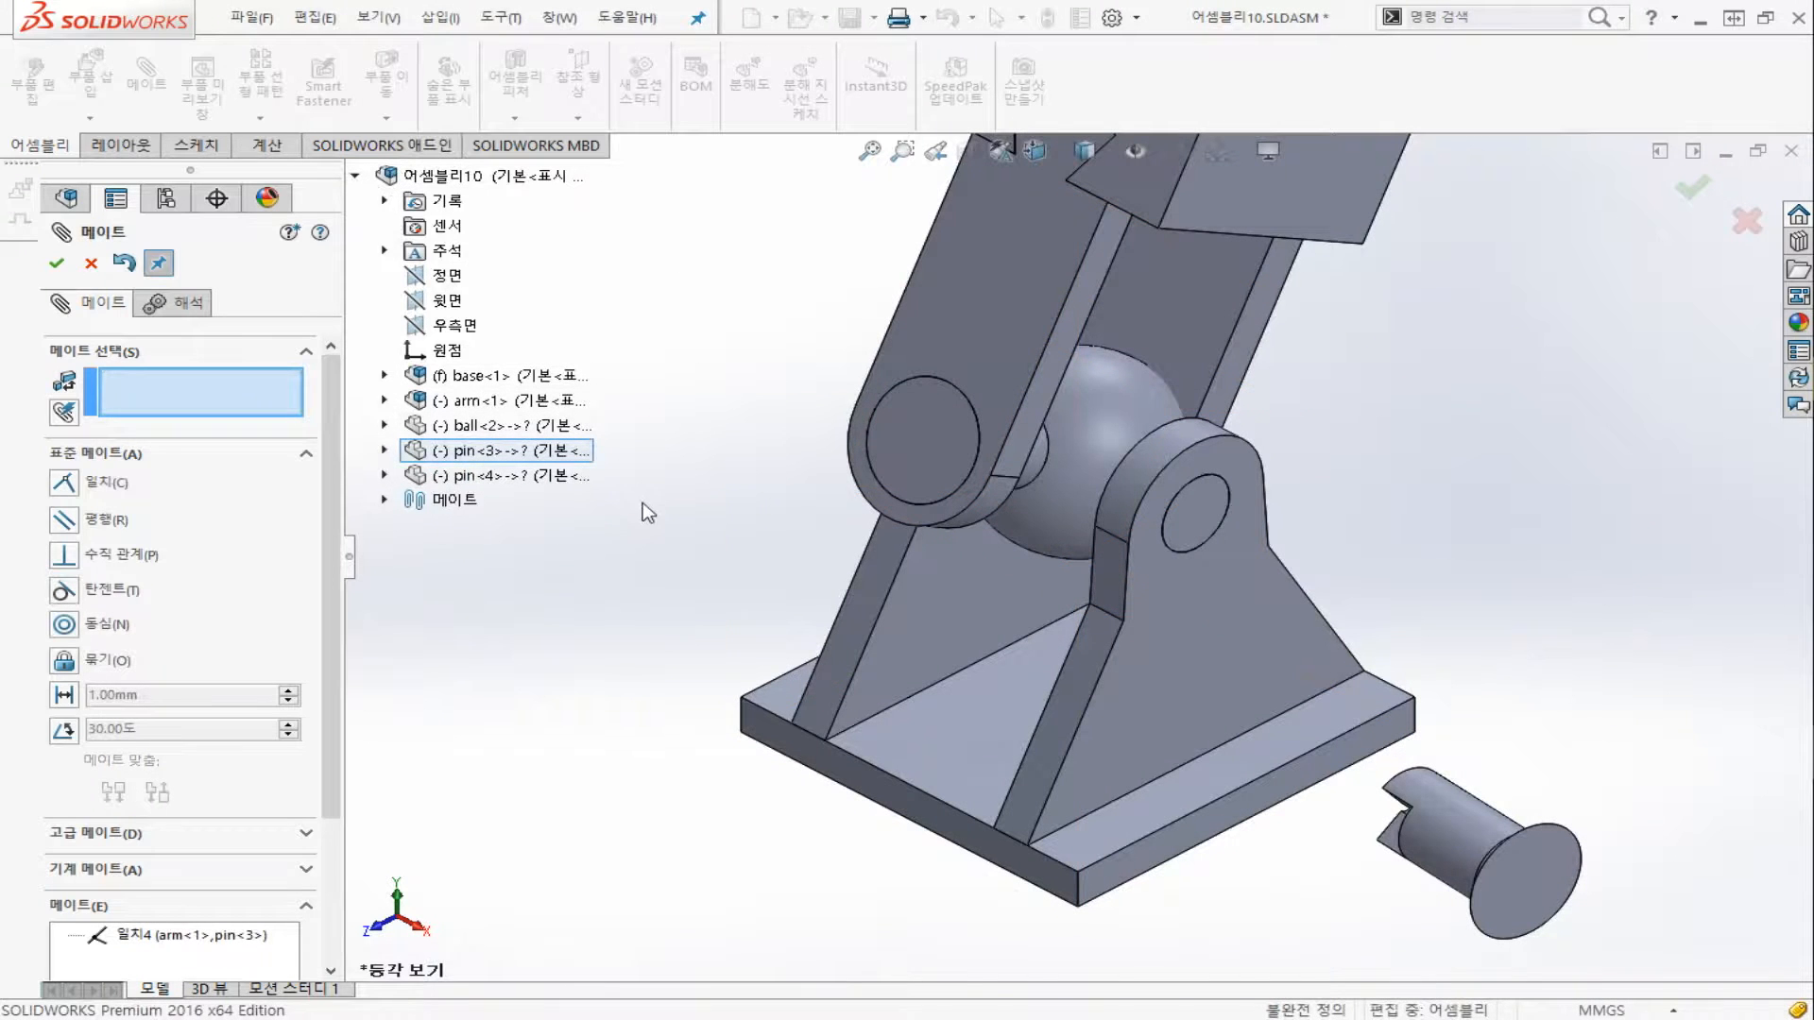
pyautogui.scroll(-3, 646, 507)
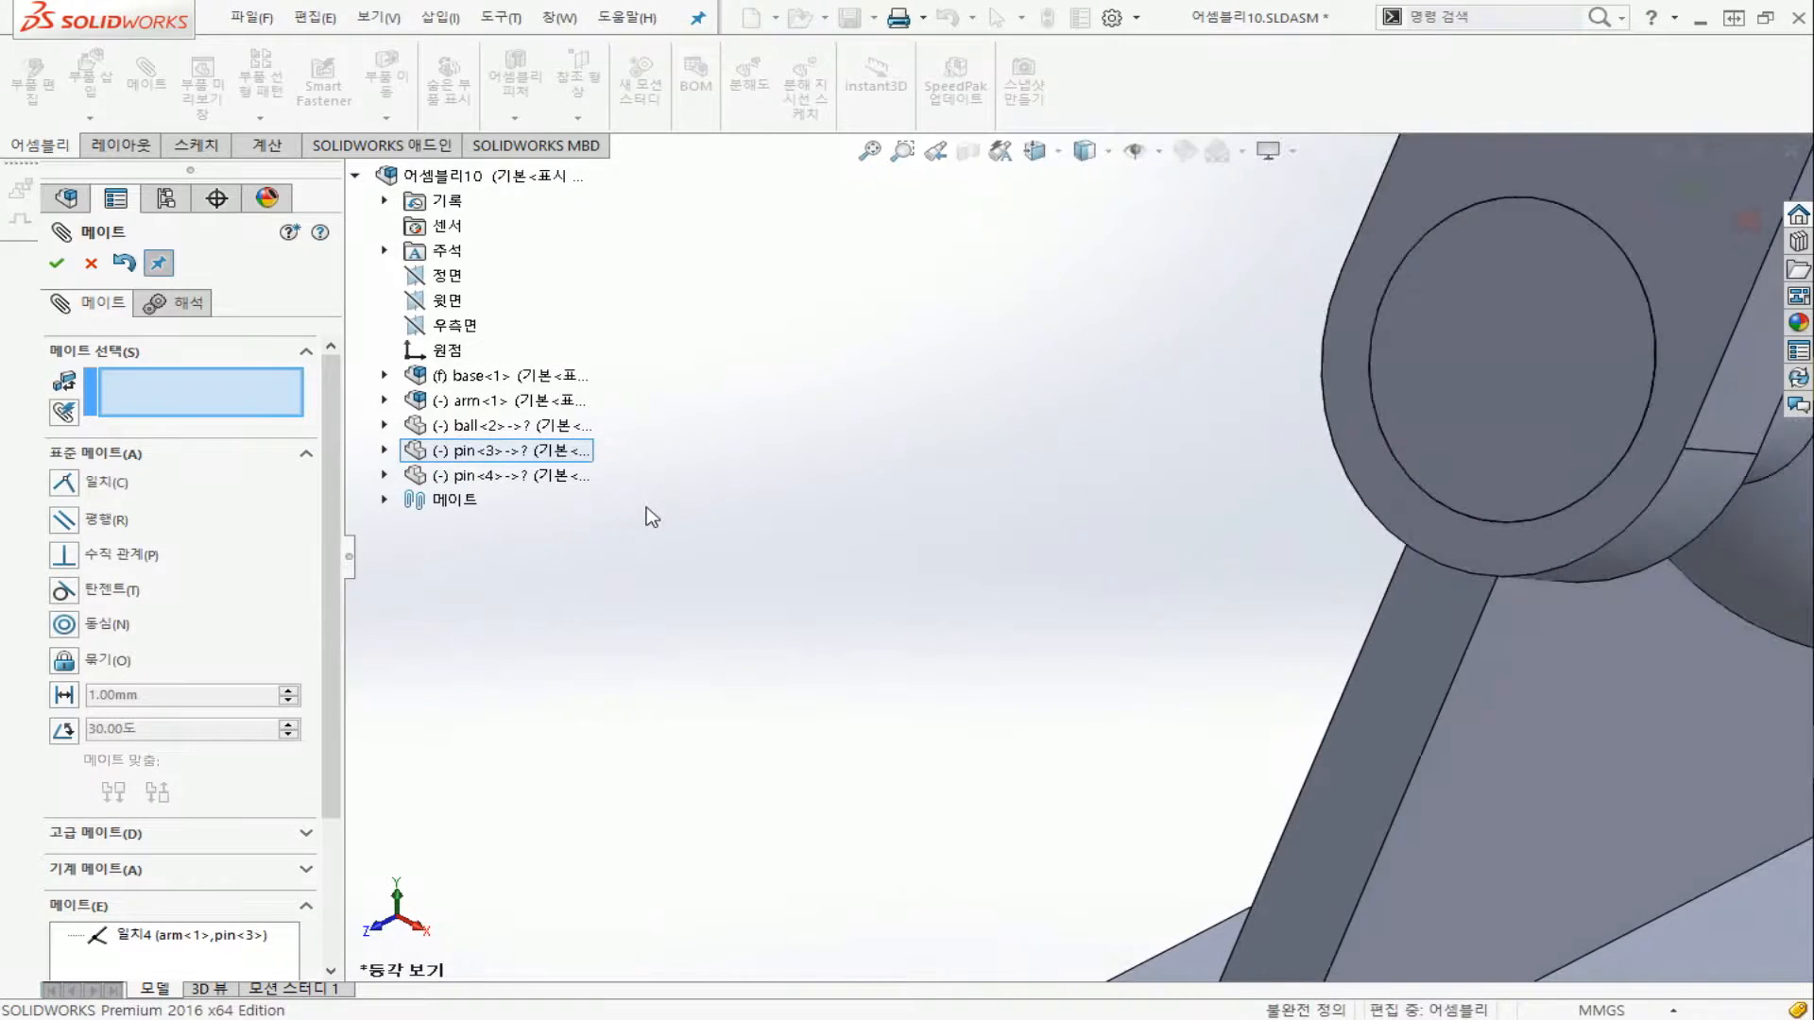
pyautogui.scroll(8, 647, 508)
pyautogui.scroll(-1, 1001, 548)
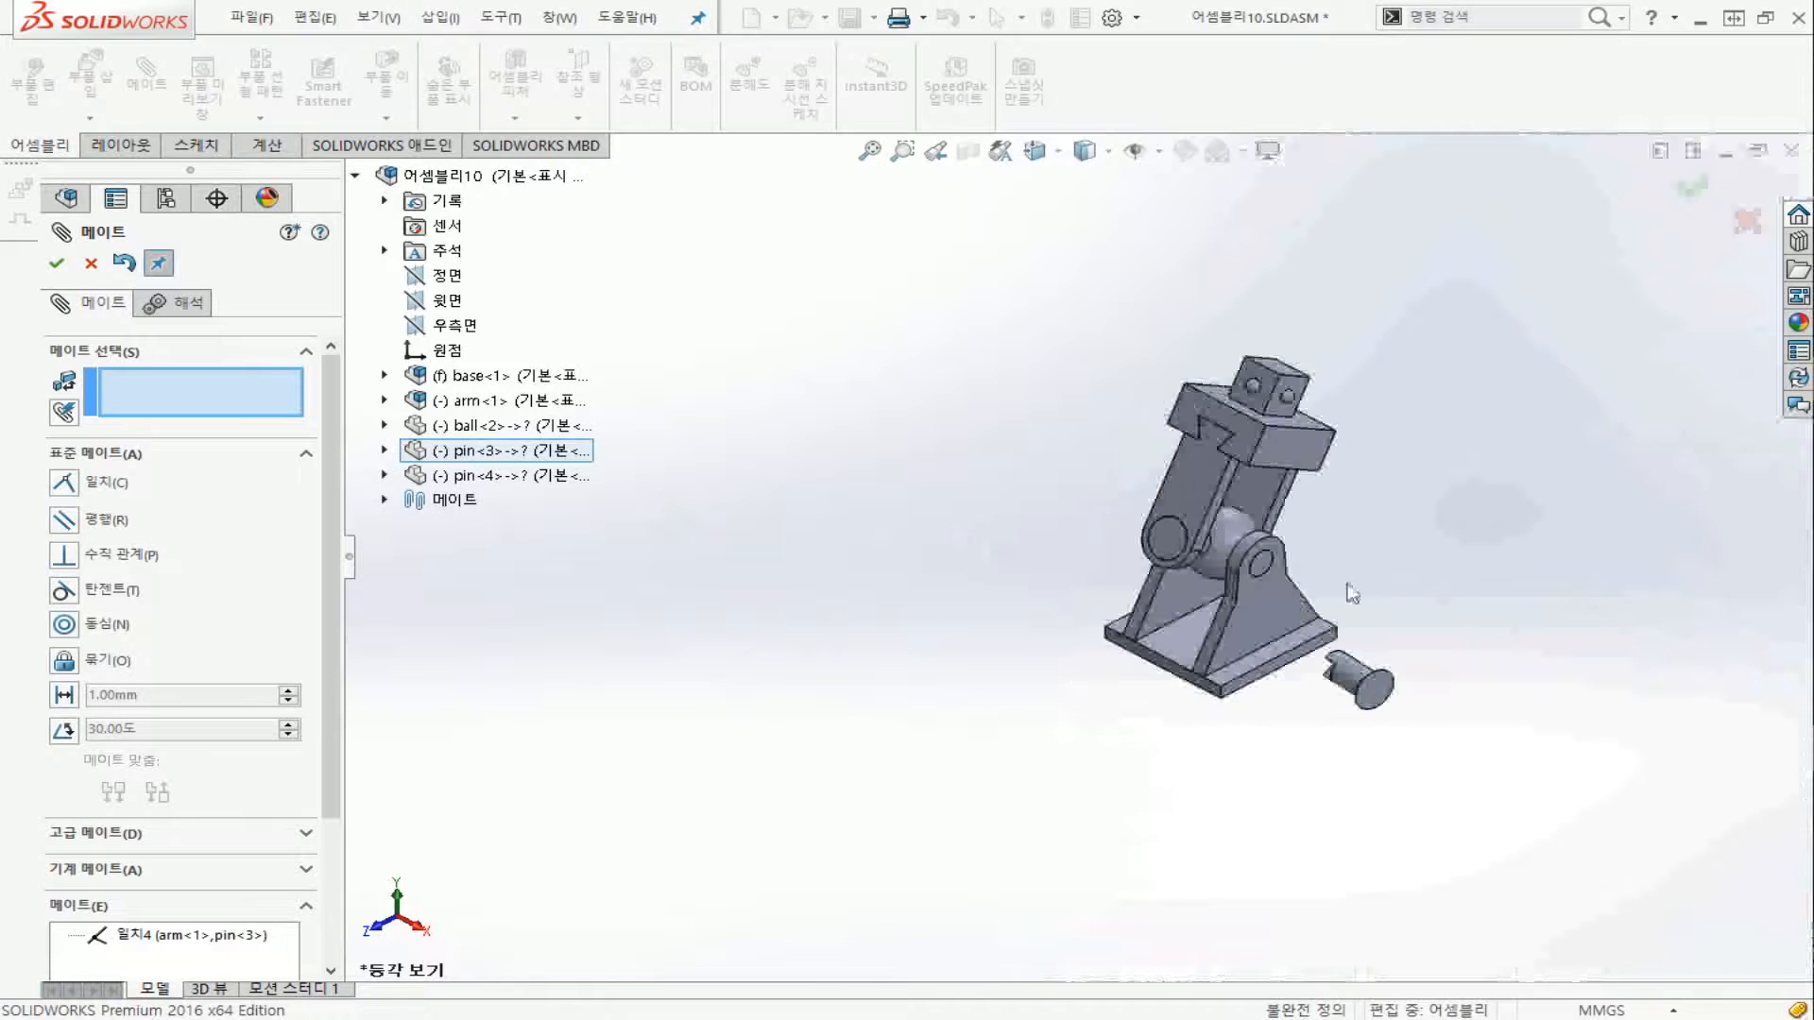
pyautogui.scroll(-3, 1373, 584)
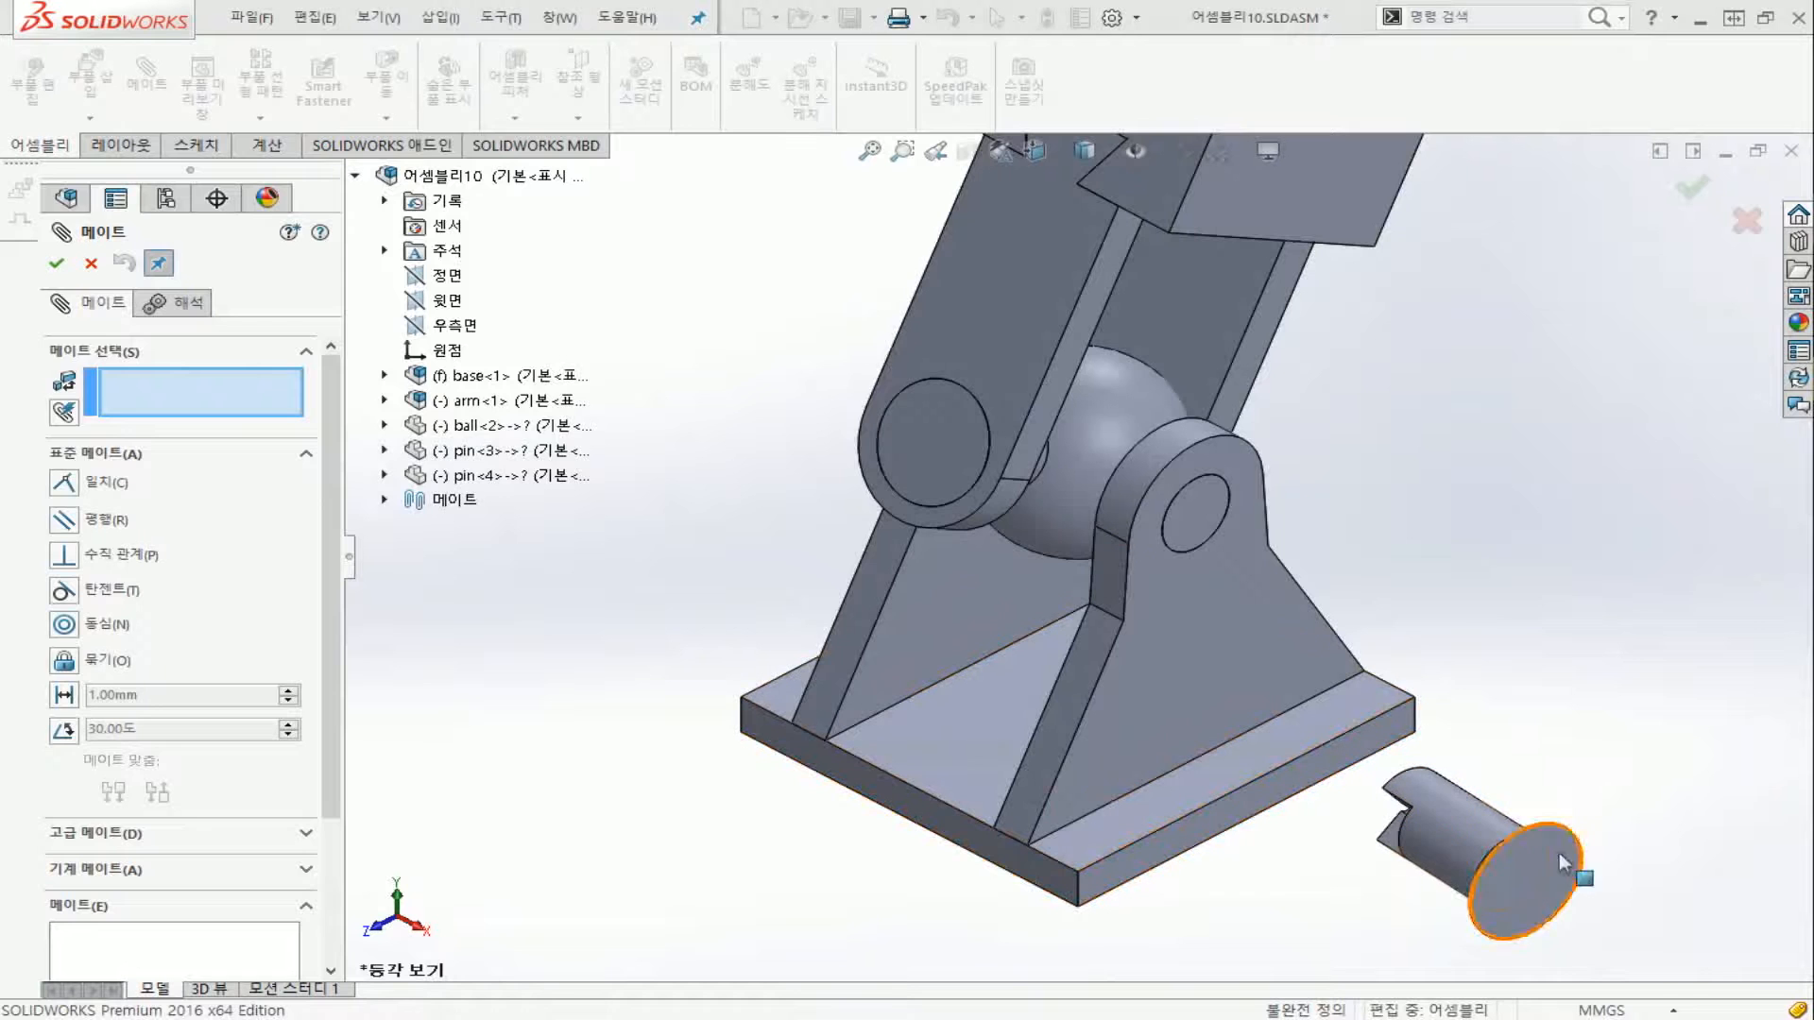
pyautogui.press('Escape')
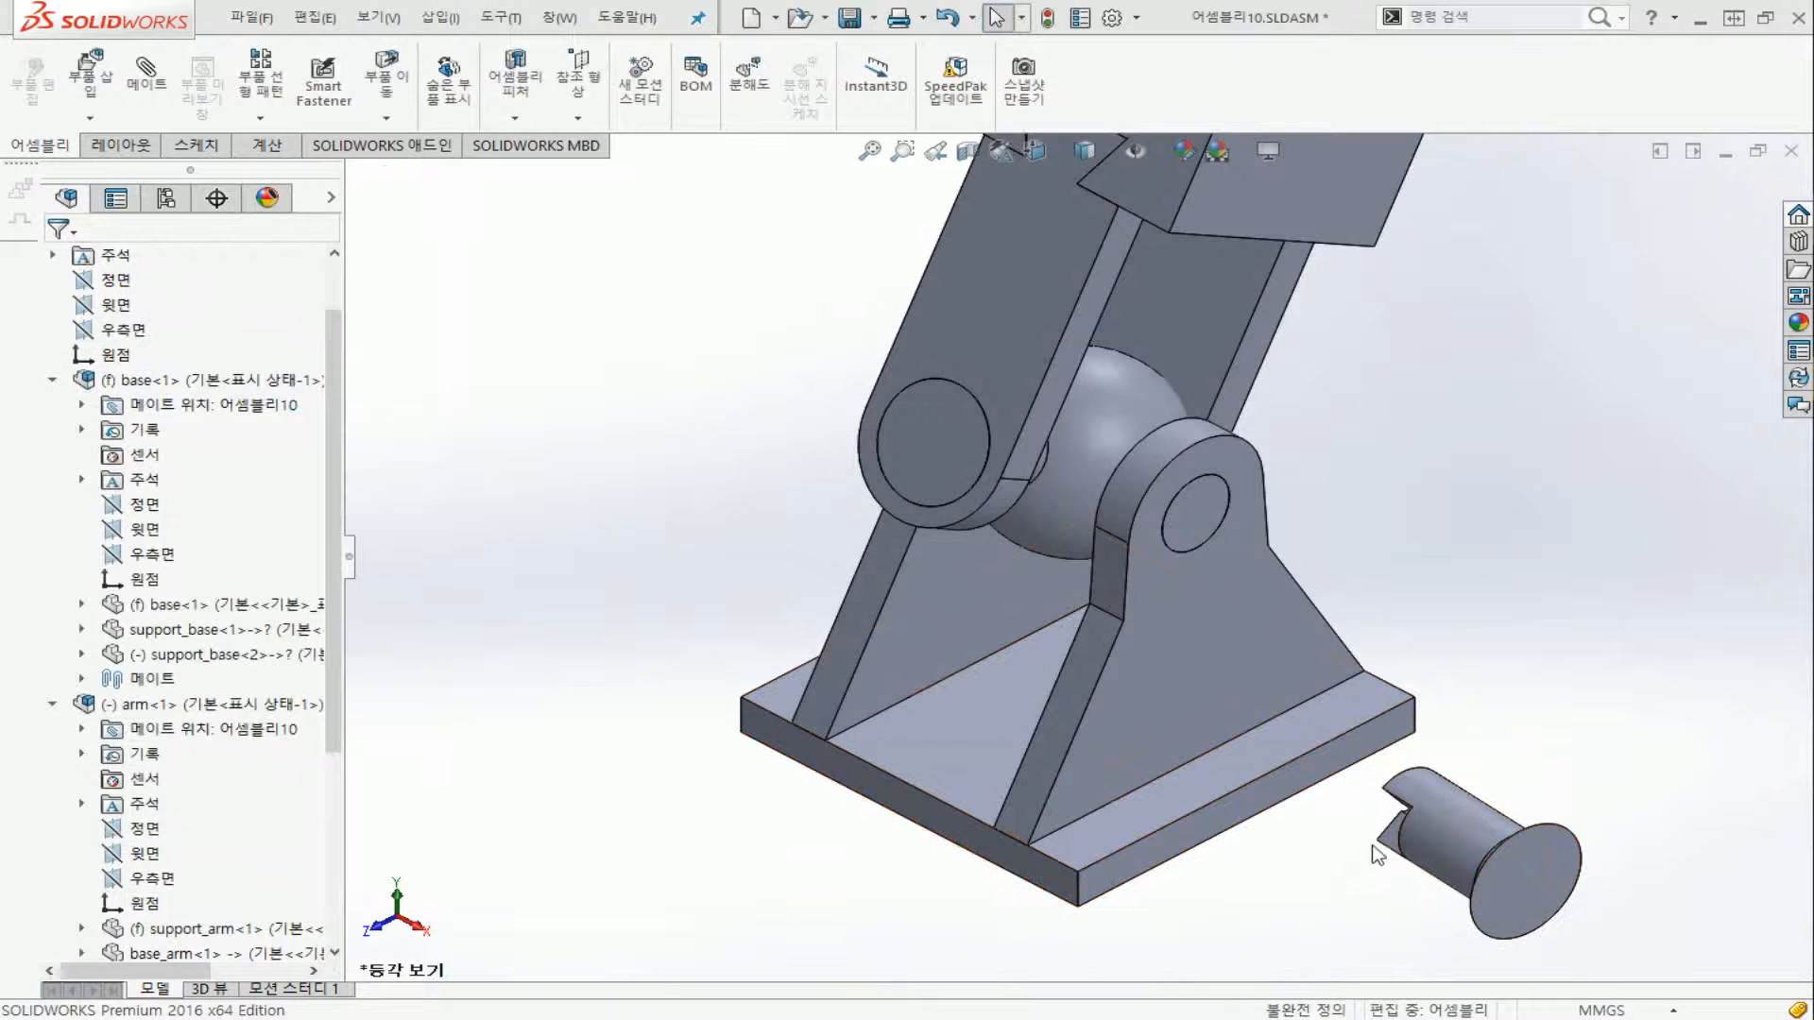
# Add a concentric mate between the cylindrical shaft of pin<4> and the ball's through-hole on the arm's other side
pyautogui.click(1439, 833)
pyautogui.moveTo(1216, 518); pyautogui.dragTo(915, 623, button='middle')
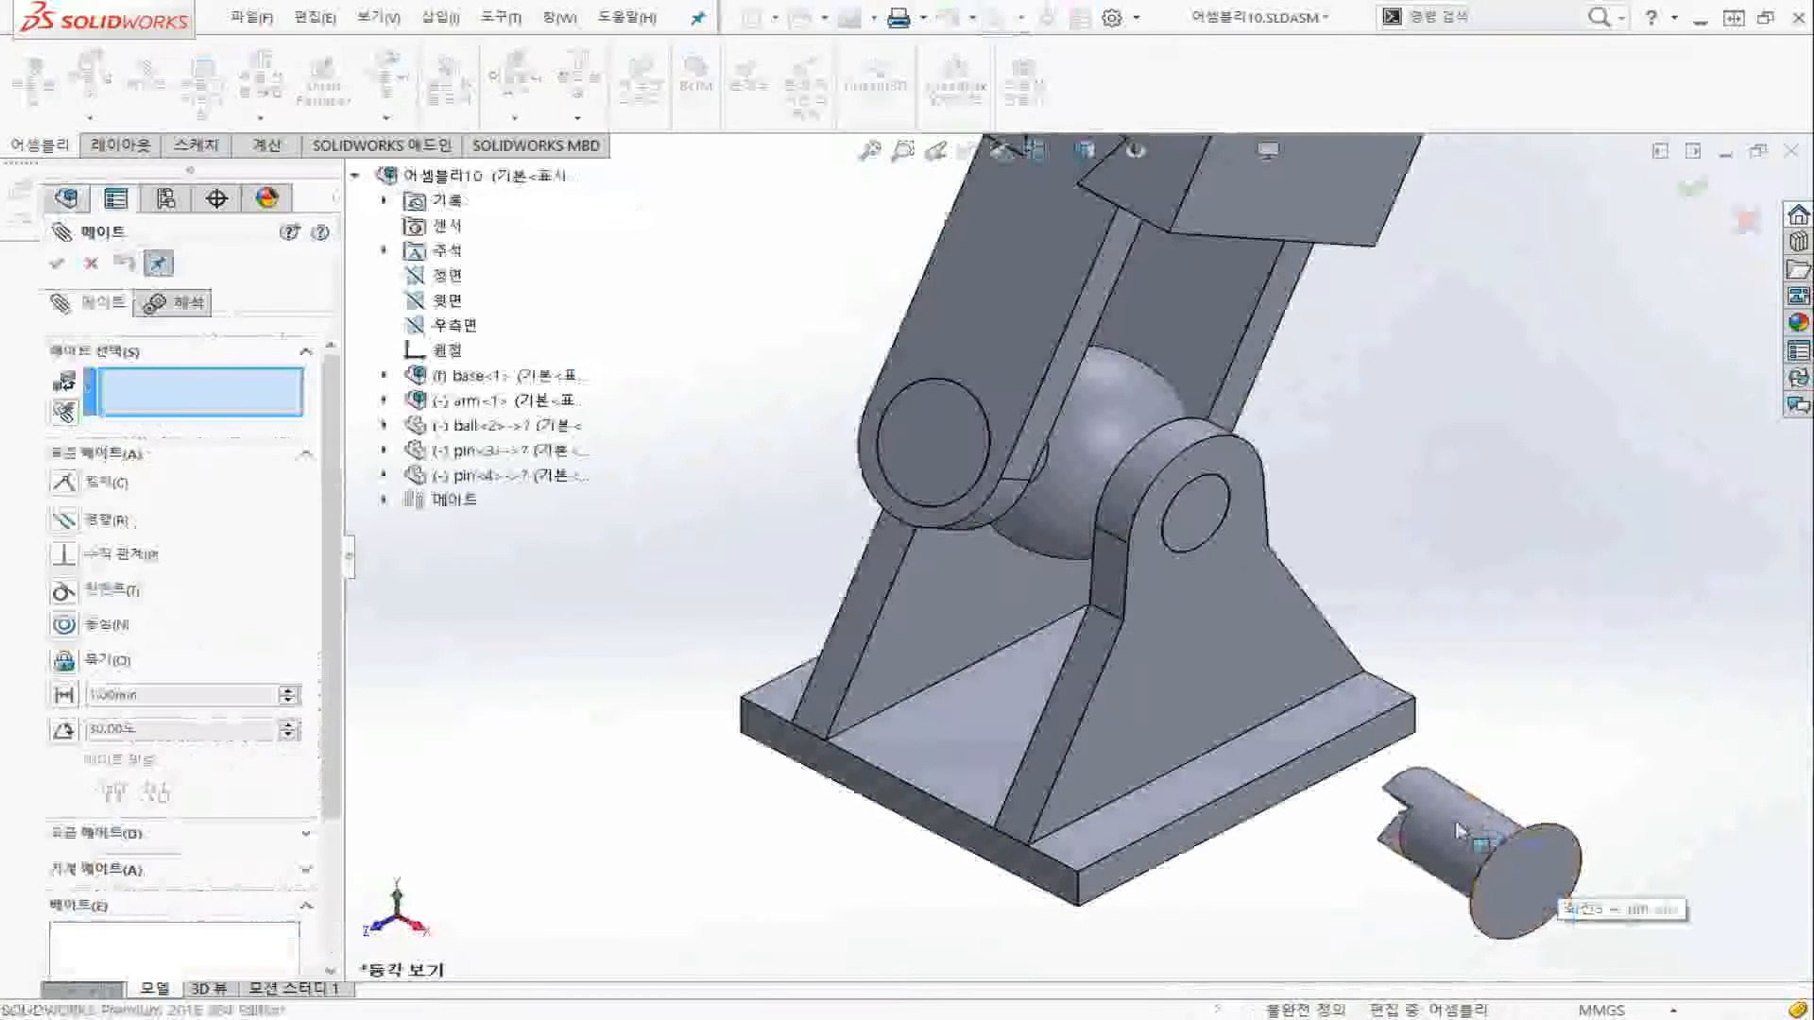
pyautogui.click(1458, 832)
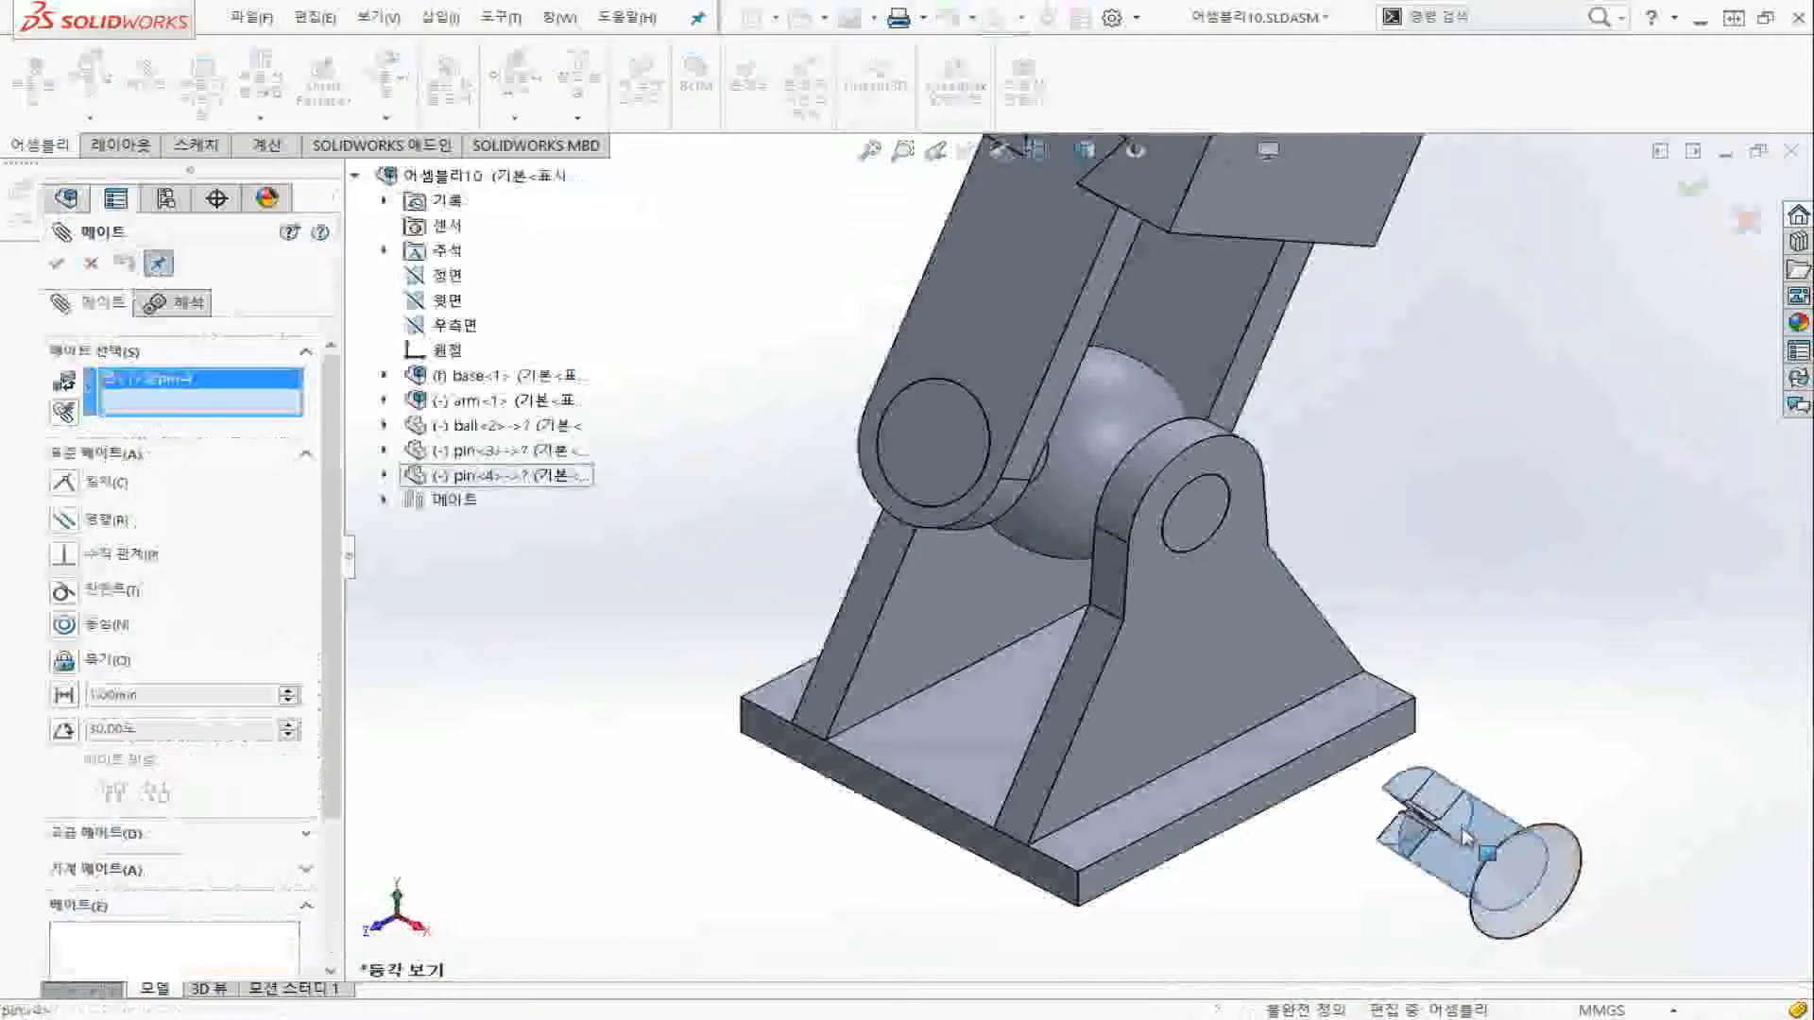
pyautogui.moveTo(1512, 609); pyautogui.dragTo(1097, 757, button='middle')
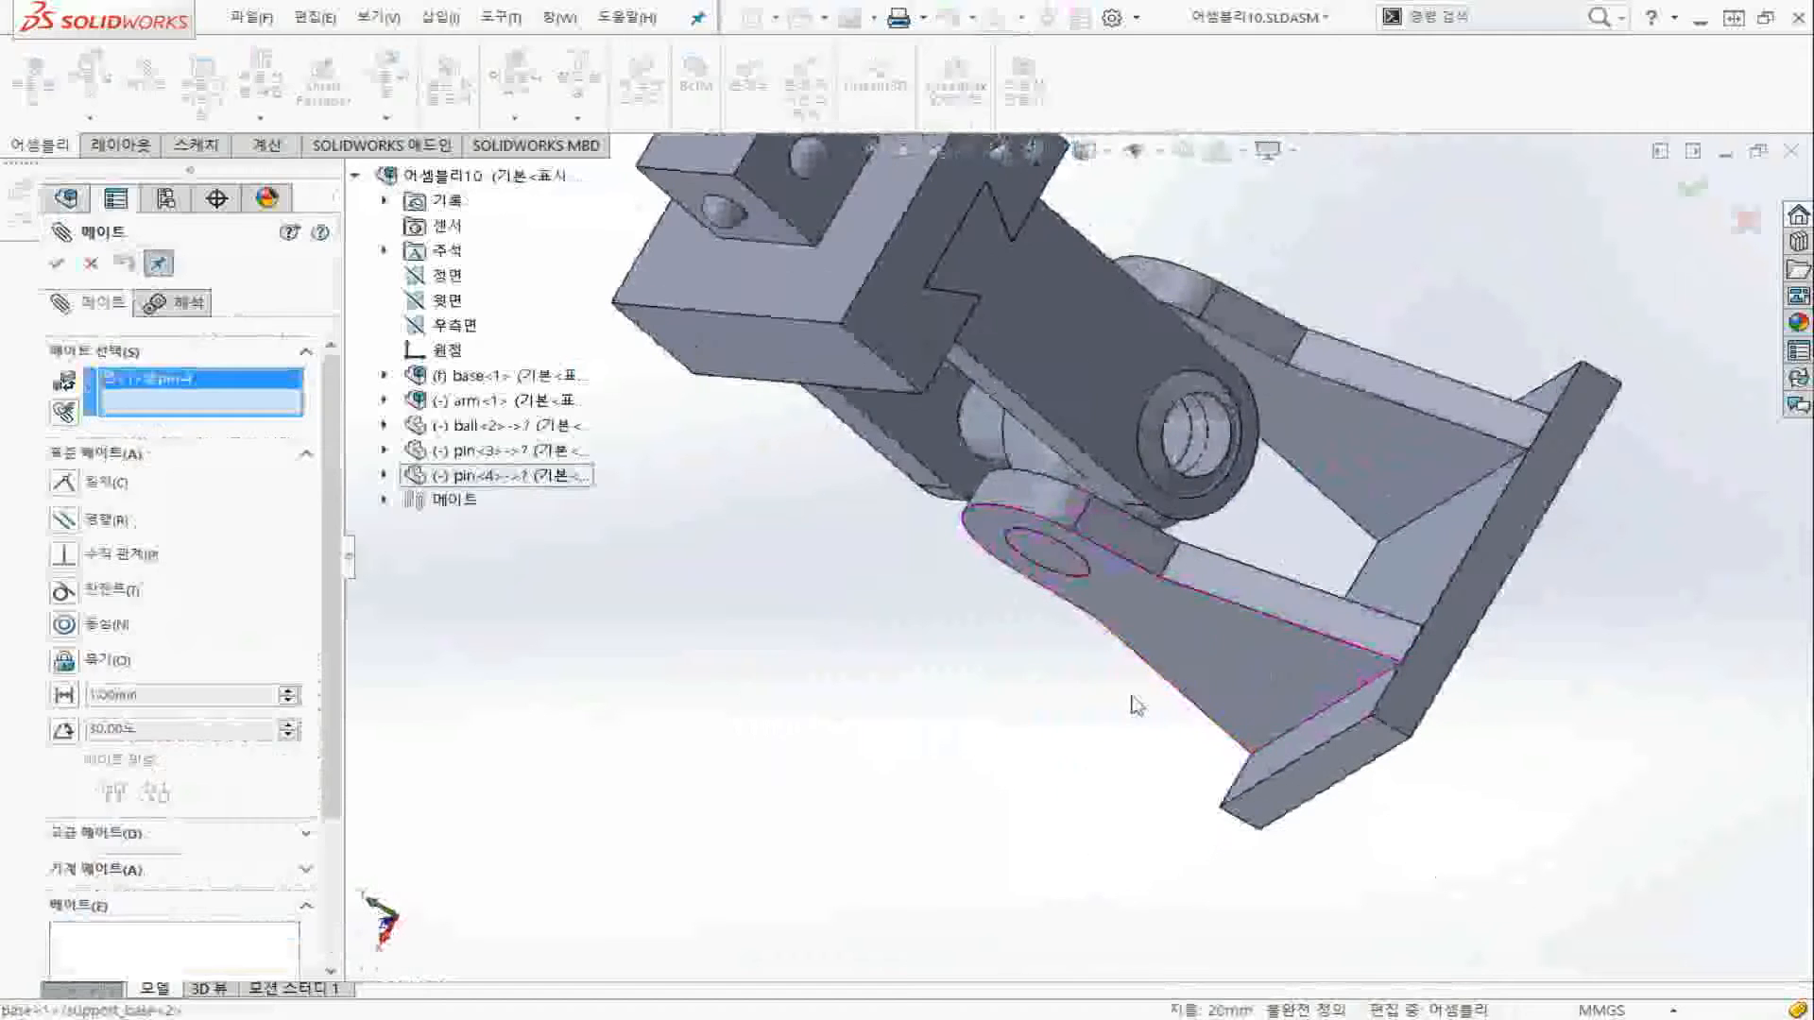
pyautogui.click(1183, 433)
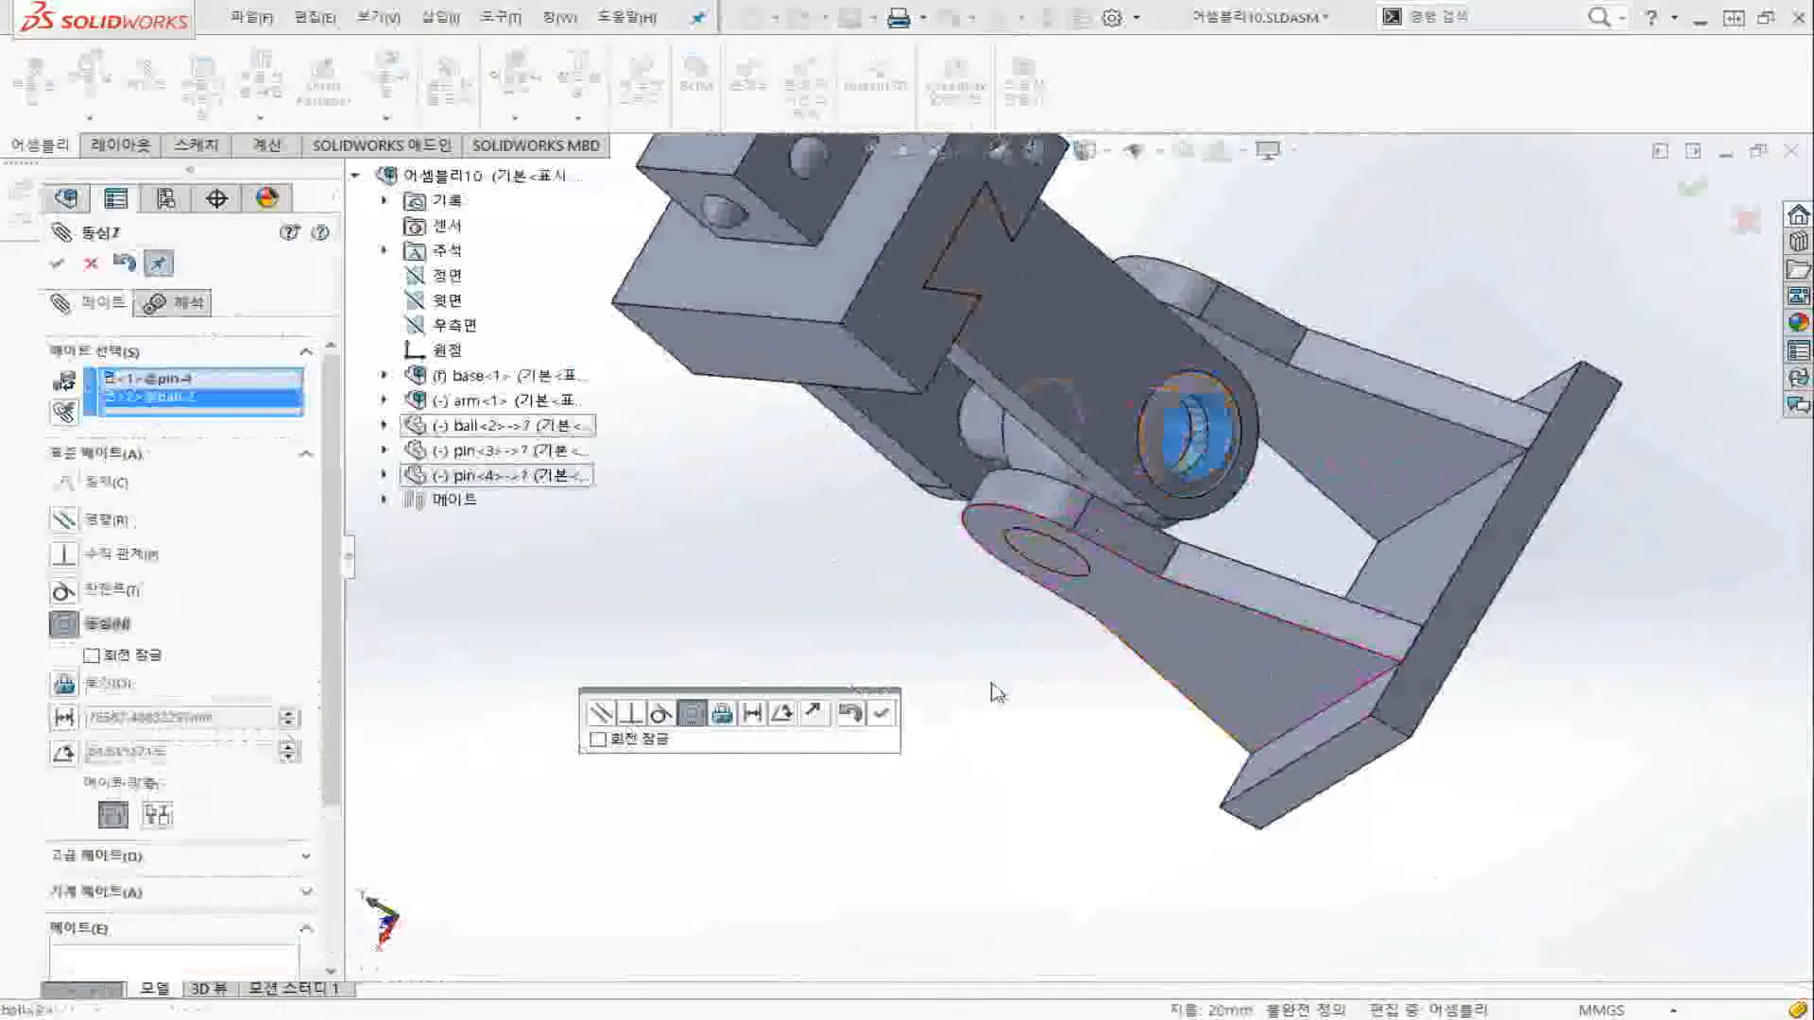
pyautogui.click(881, 713)
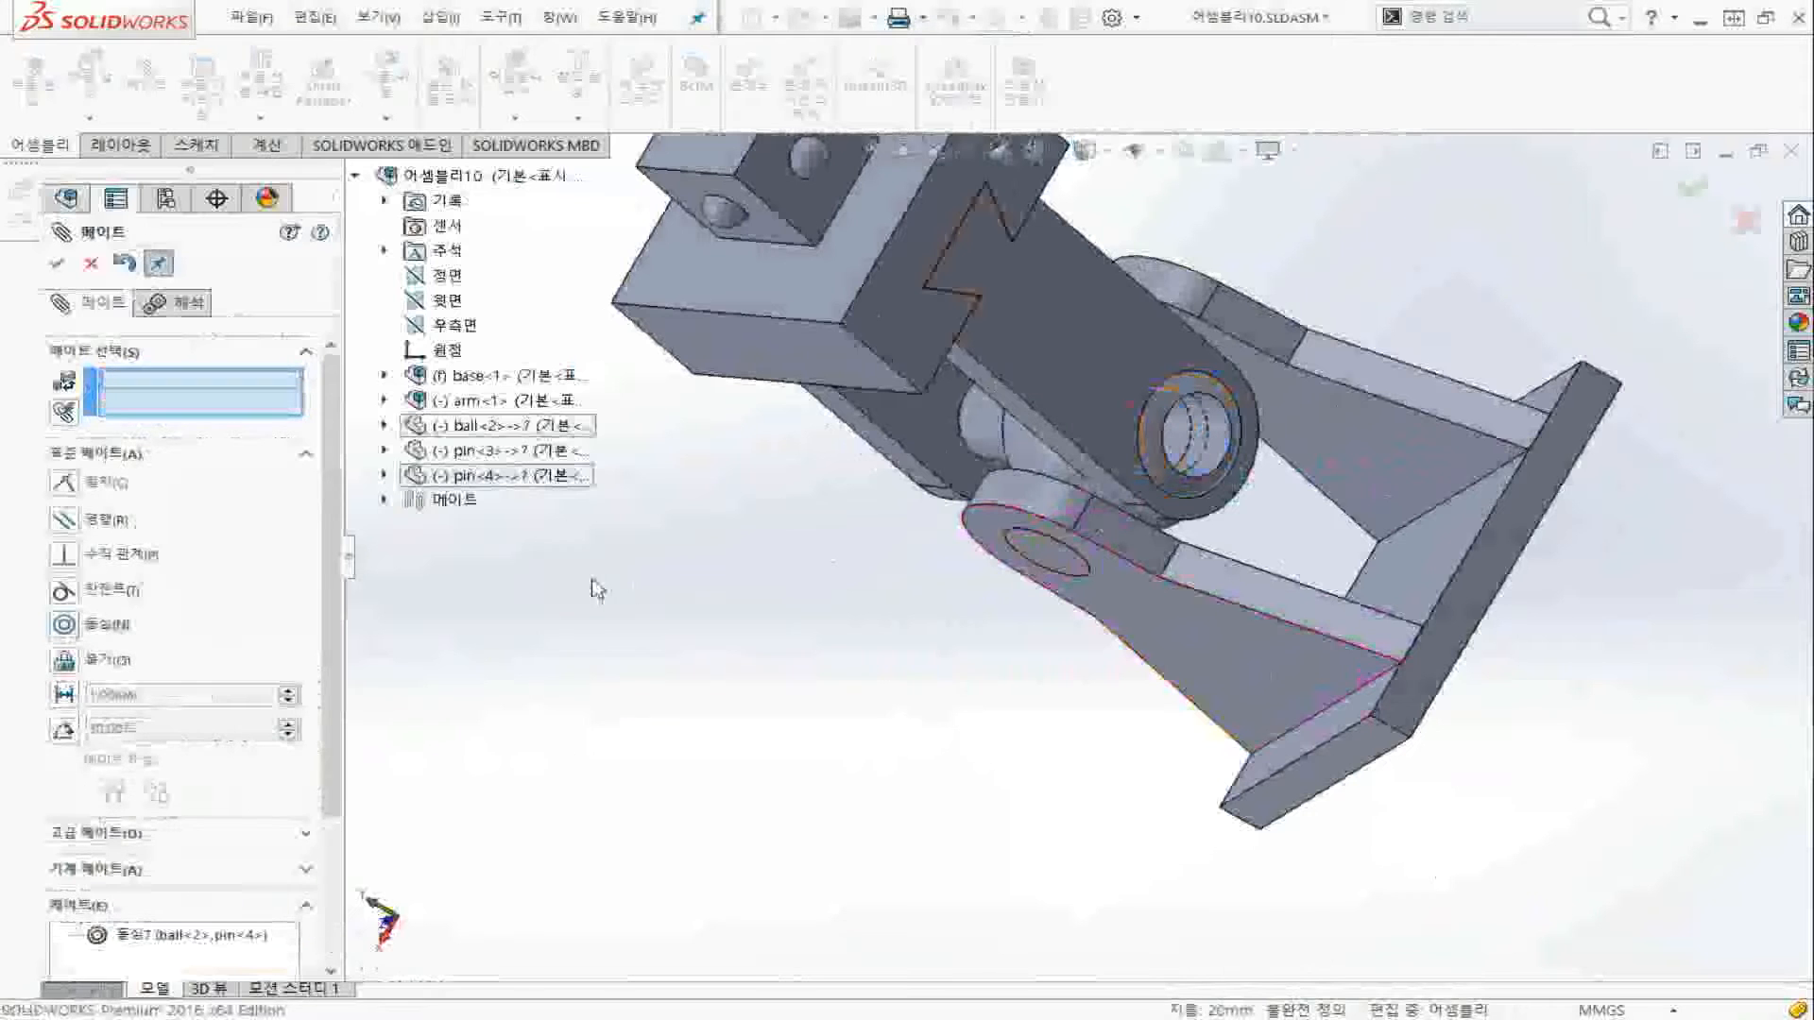
# Set up a coincident mate between the outer face of the second support_arm and the flat head face of pin<4>
pyautogui.click(1077, 332)
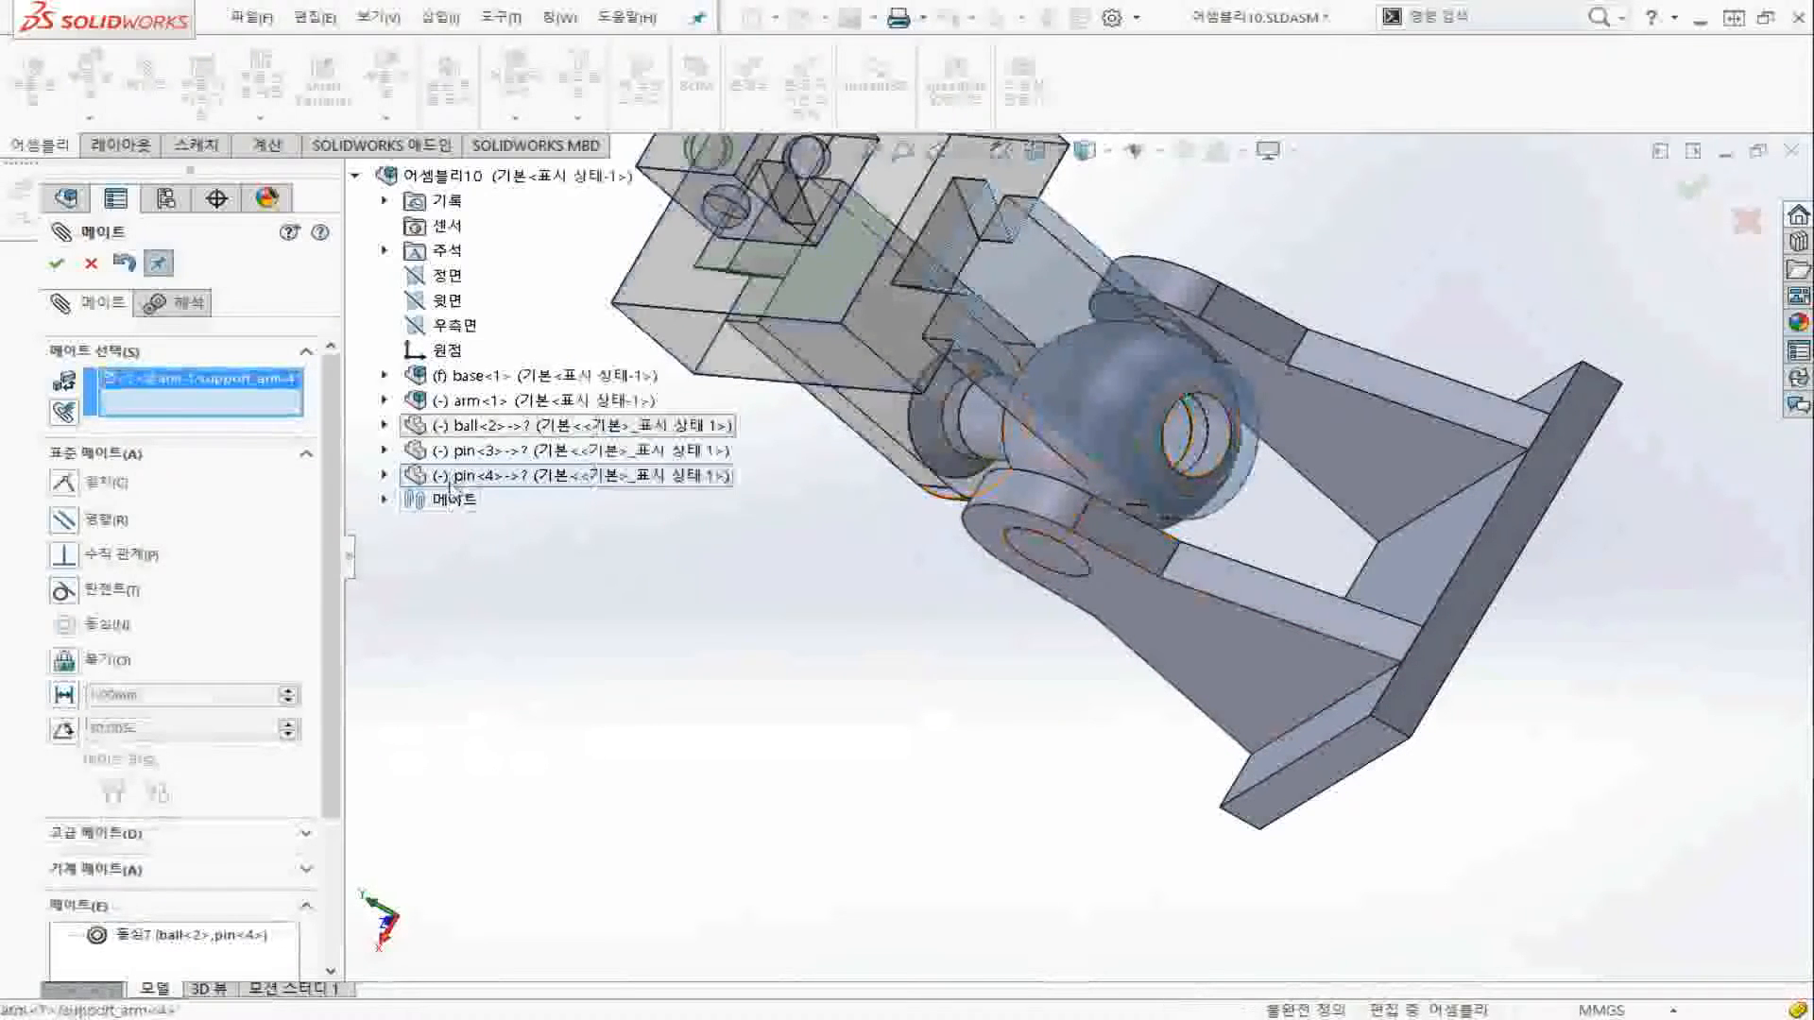
pyautogui.rightClick(451, 492)
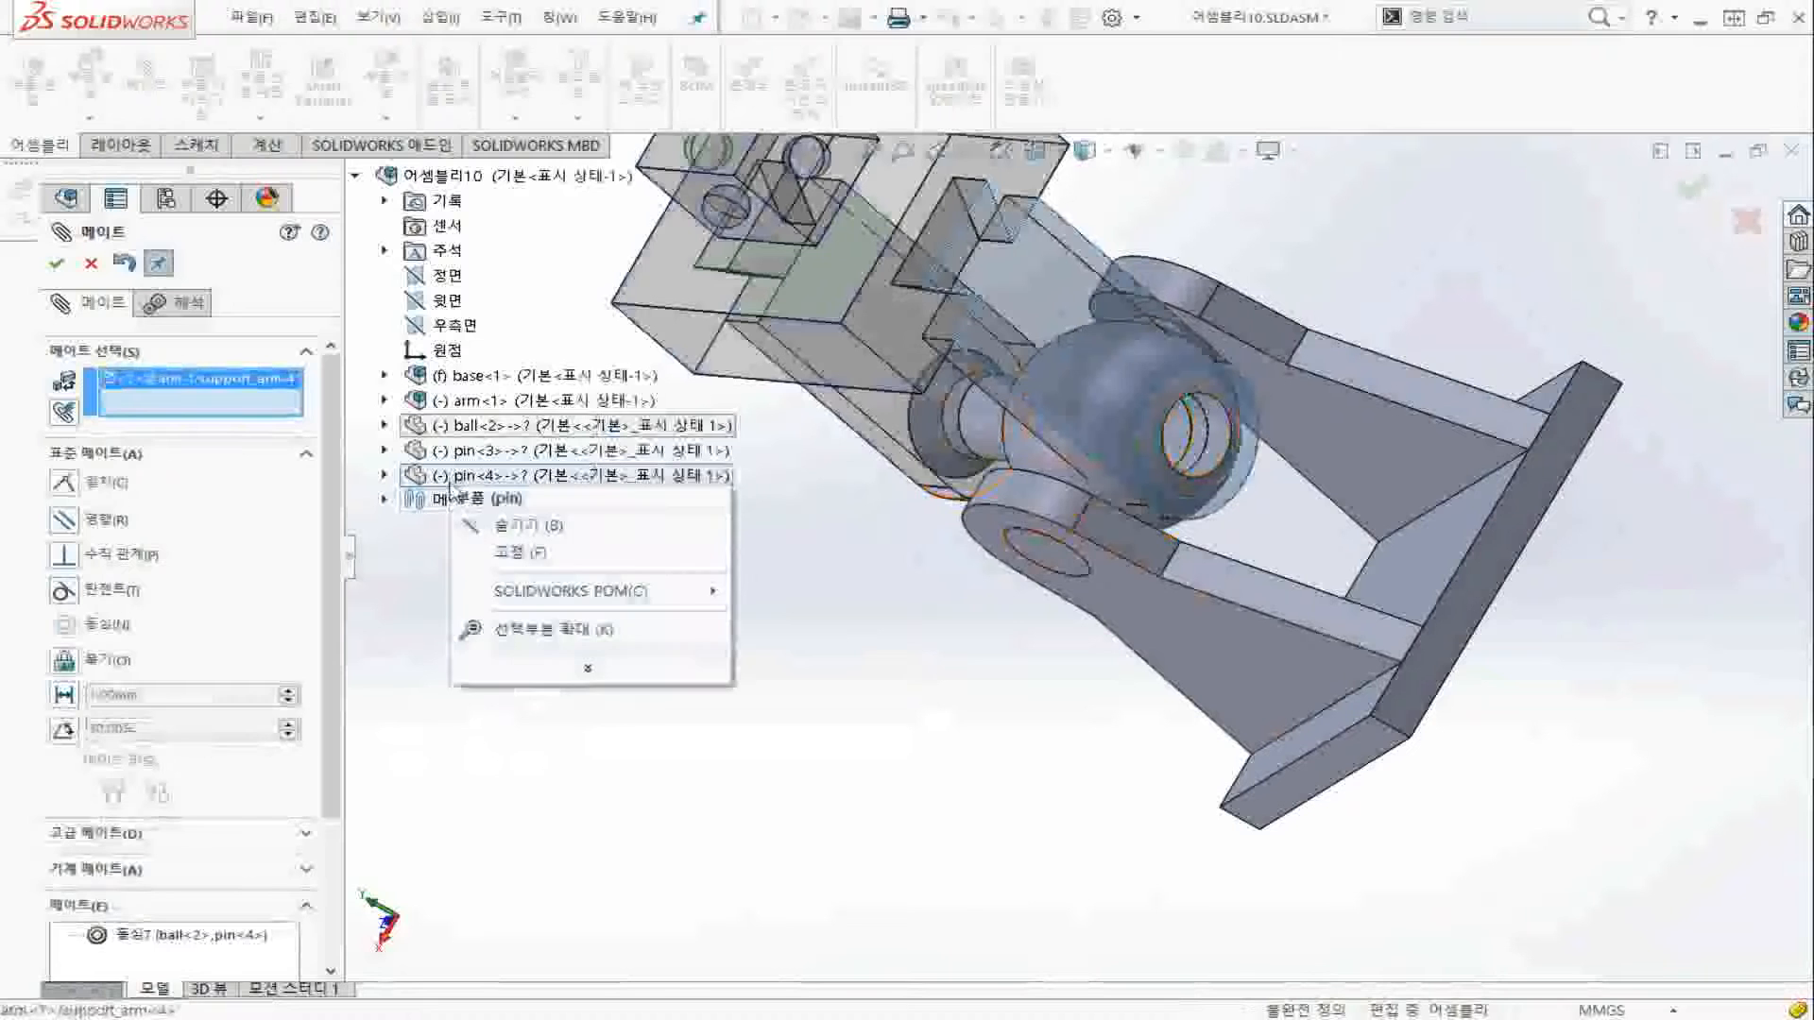
pyautogui.click(502, 630)
pyautogui.moveTo(863, 615); pyautogui.dragTo(1077, 567, button='middle')
pyautogui.click(773, 571)
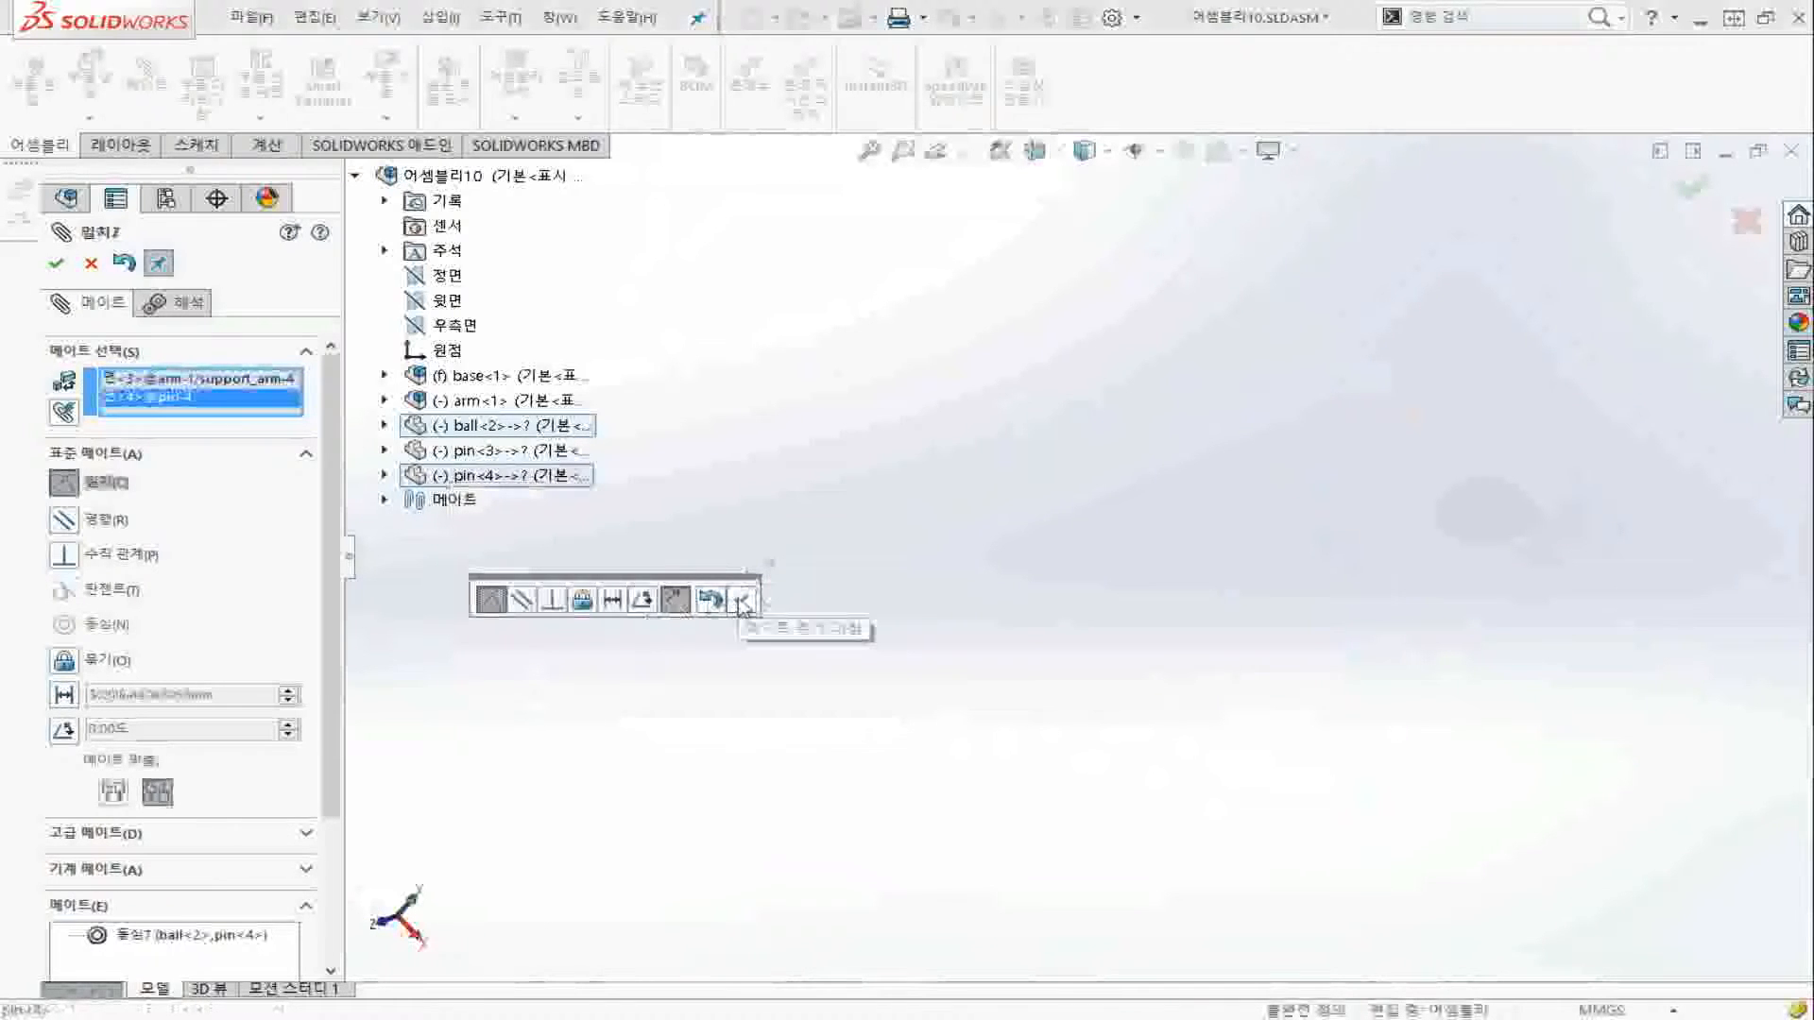
pyautogui.click(743, 601)
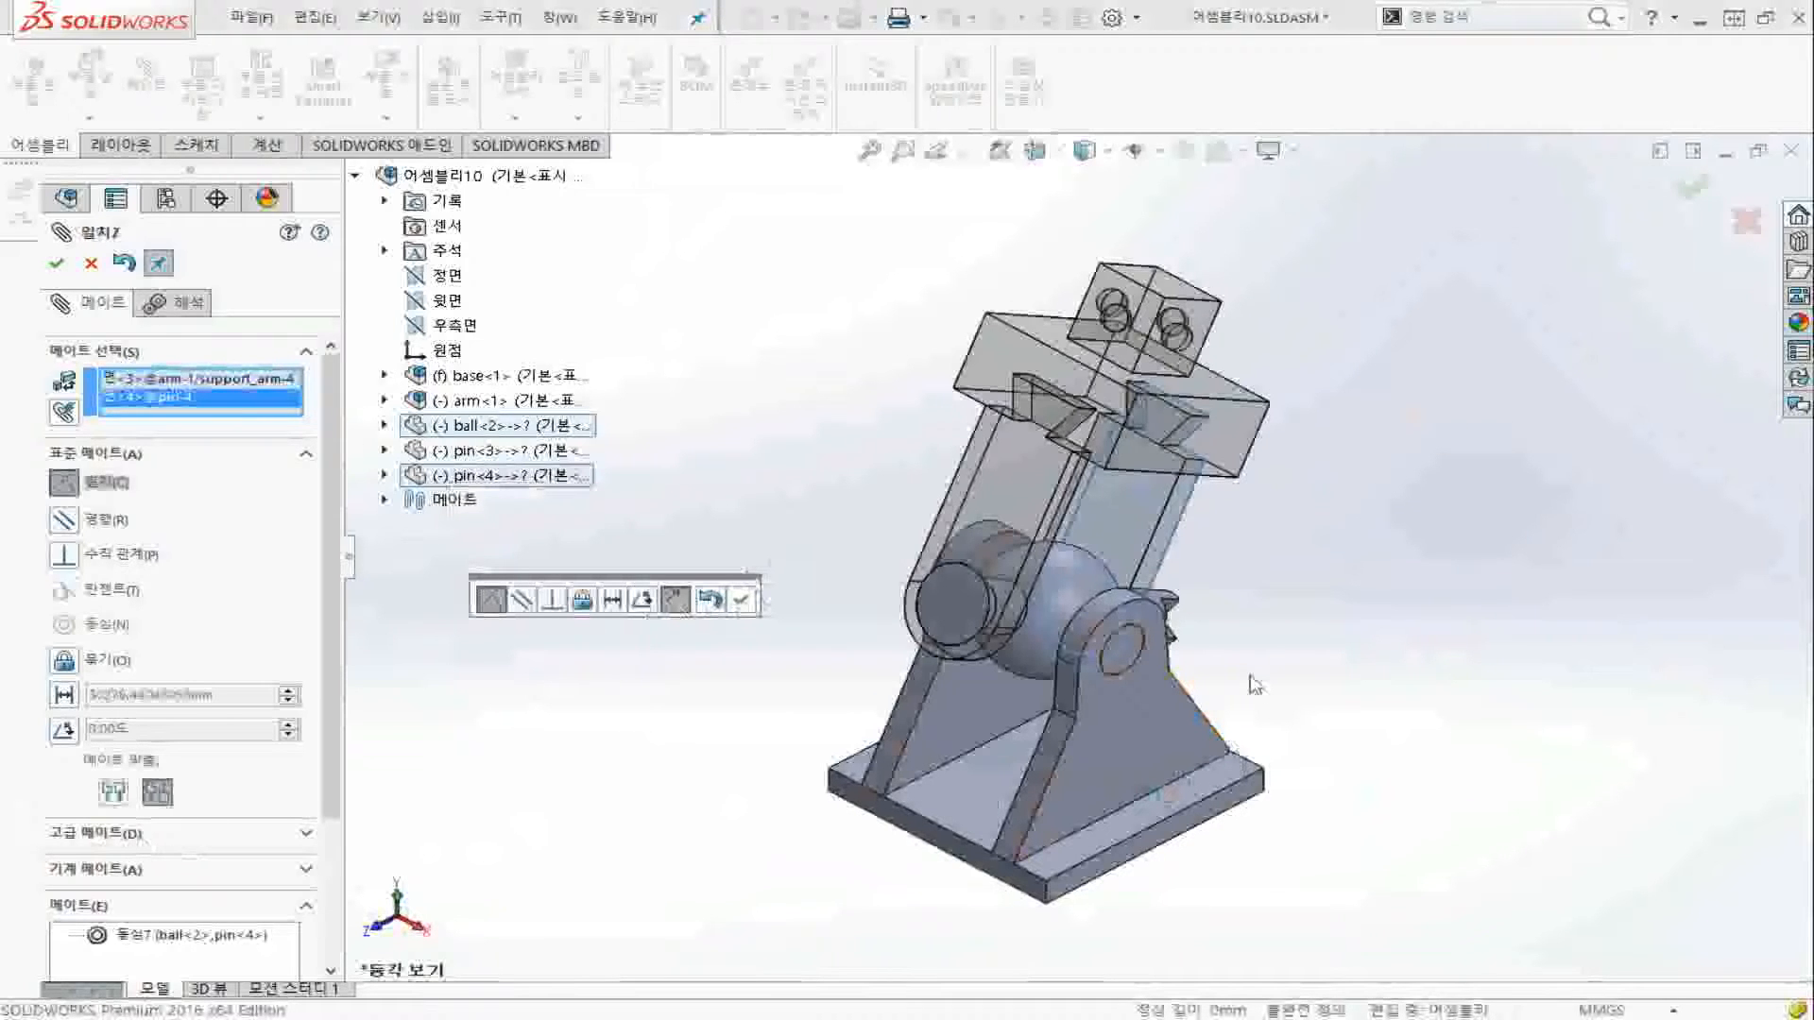
# Pull the arm clear of the base to inspect both pins, and switch the coincident mate to aligned so pin<4> points inward
pyautogui.hotkey('ctrl', '4')
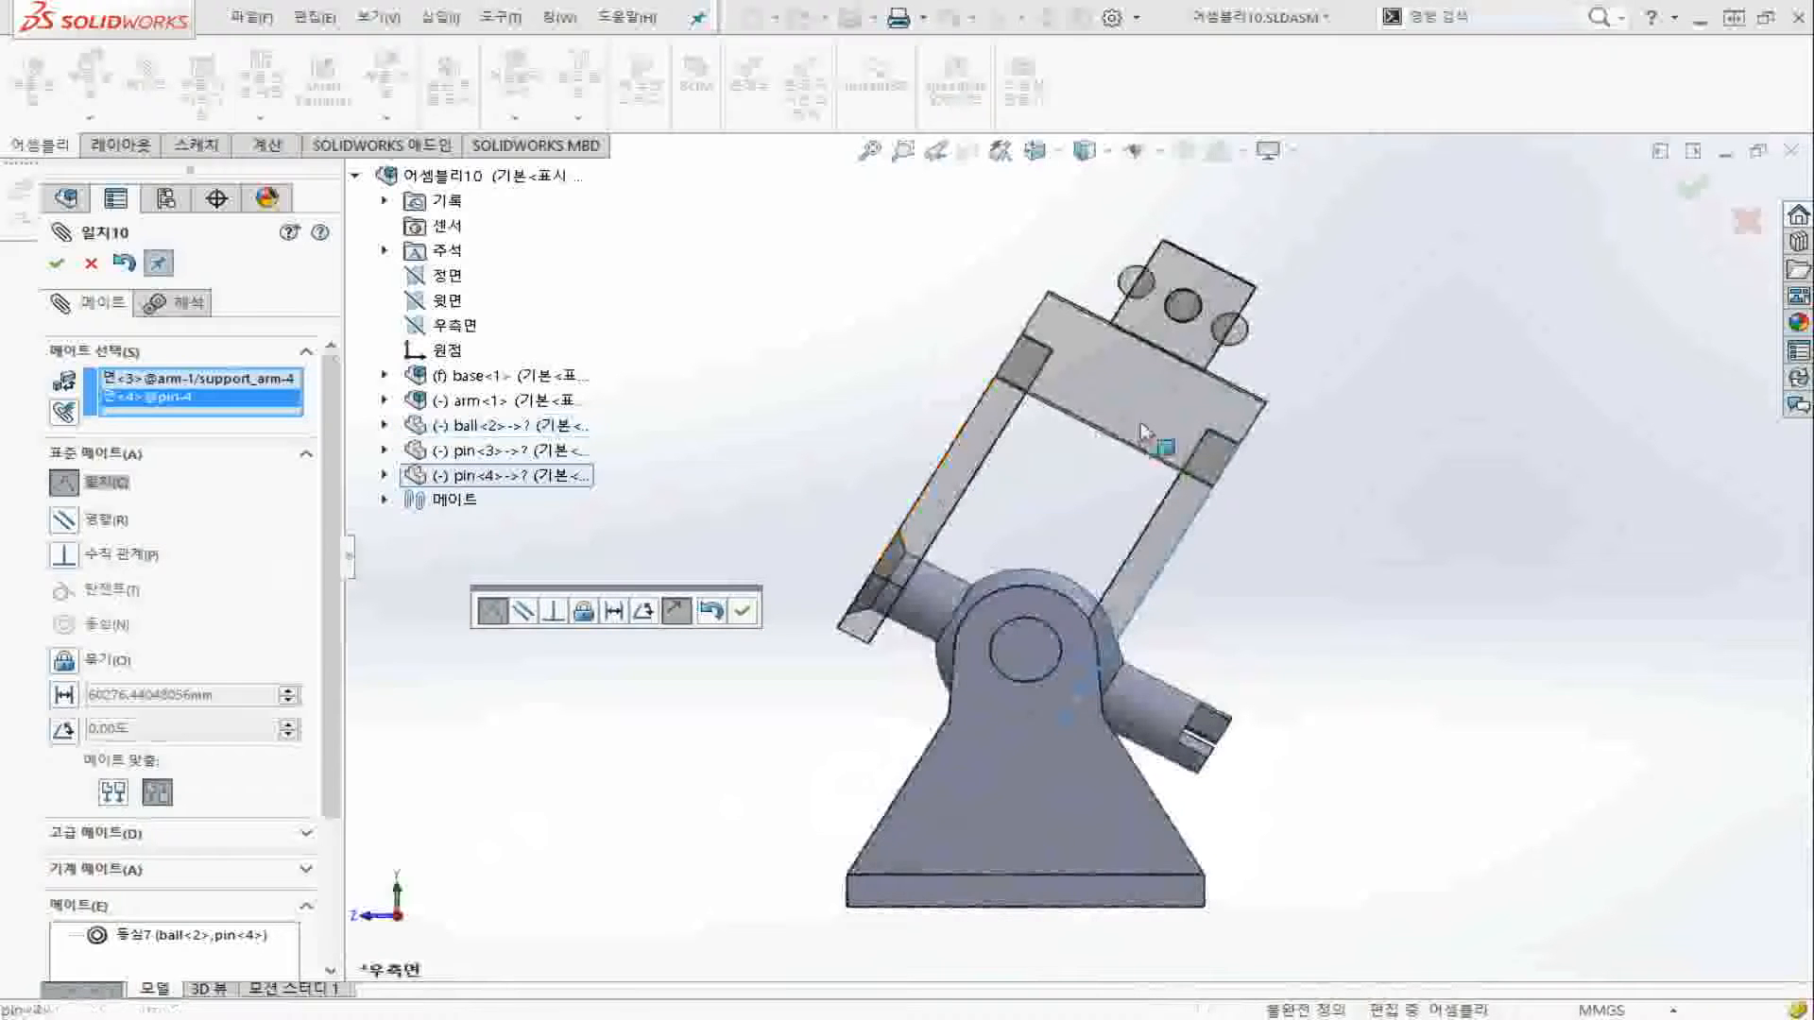
pyautogui.moveTo(1128, 421); pyautogui.dragTo(670, 263)
pyautogui.scroll(-1, 688, 407)
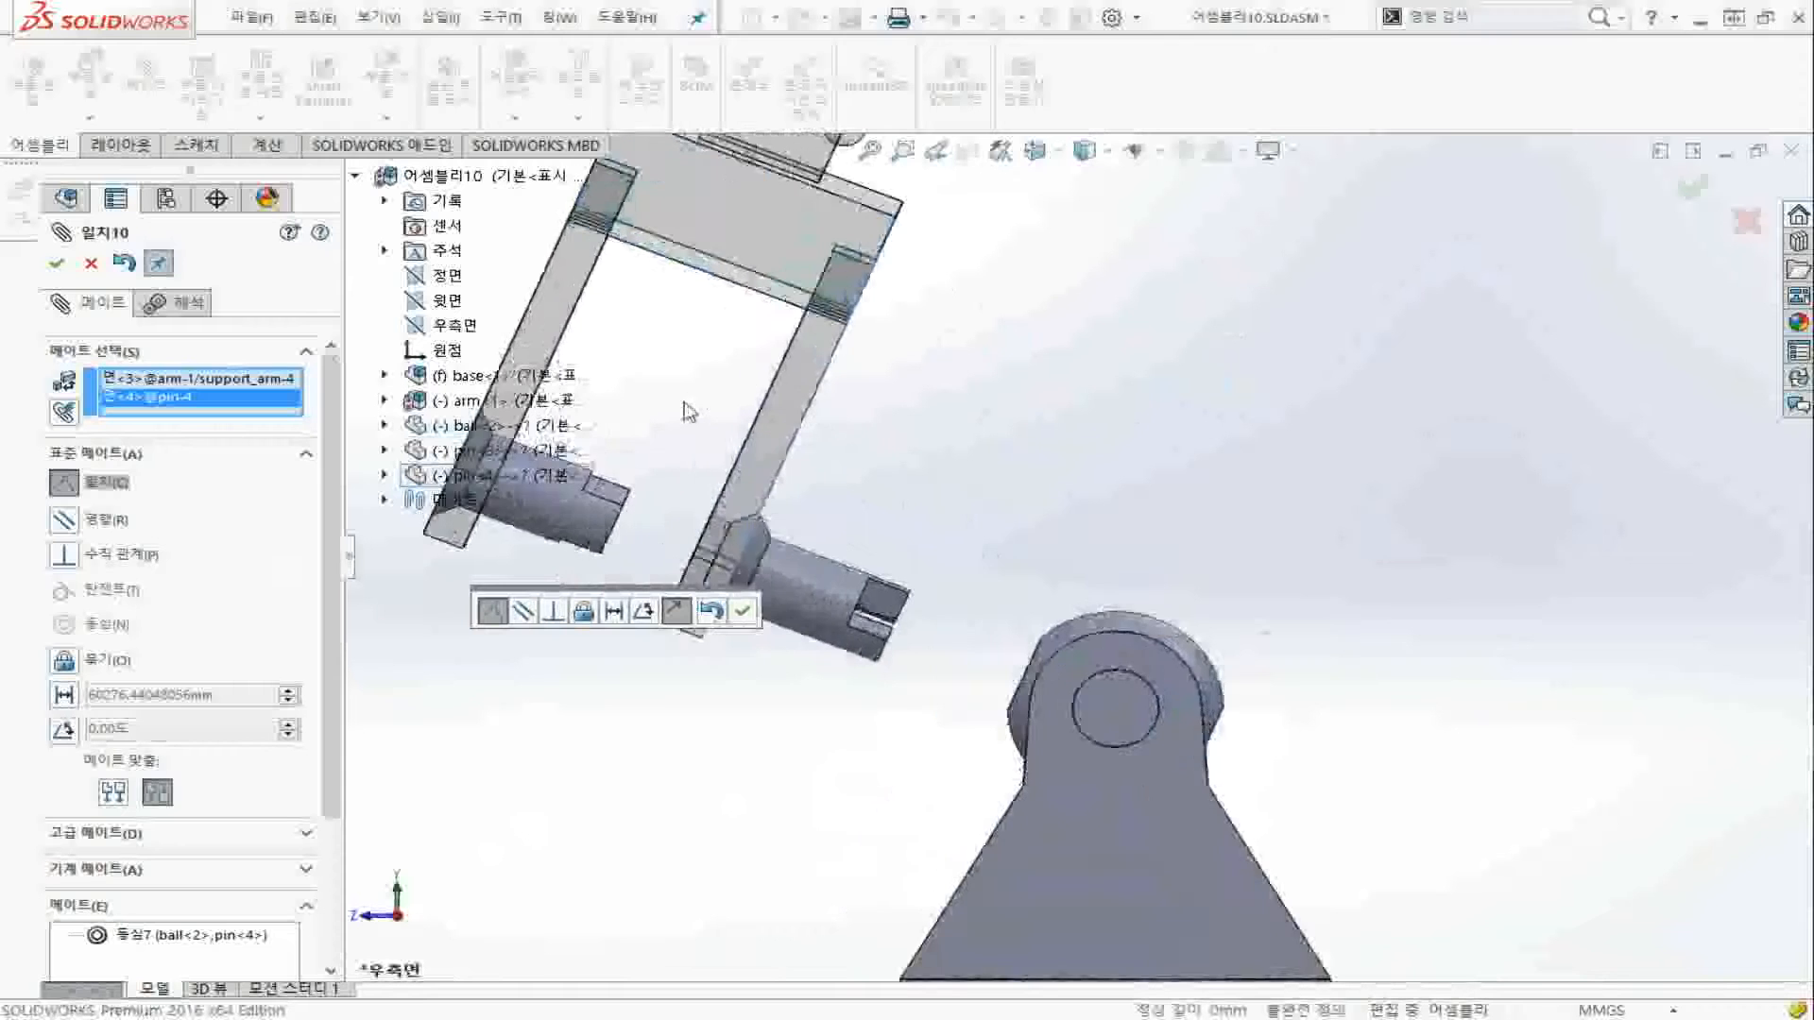
pyautogui.scroll(4, 688, 410)
pyautogui.scroll(-1, 785, 425)
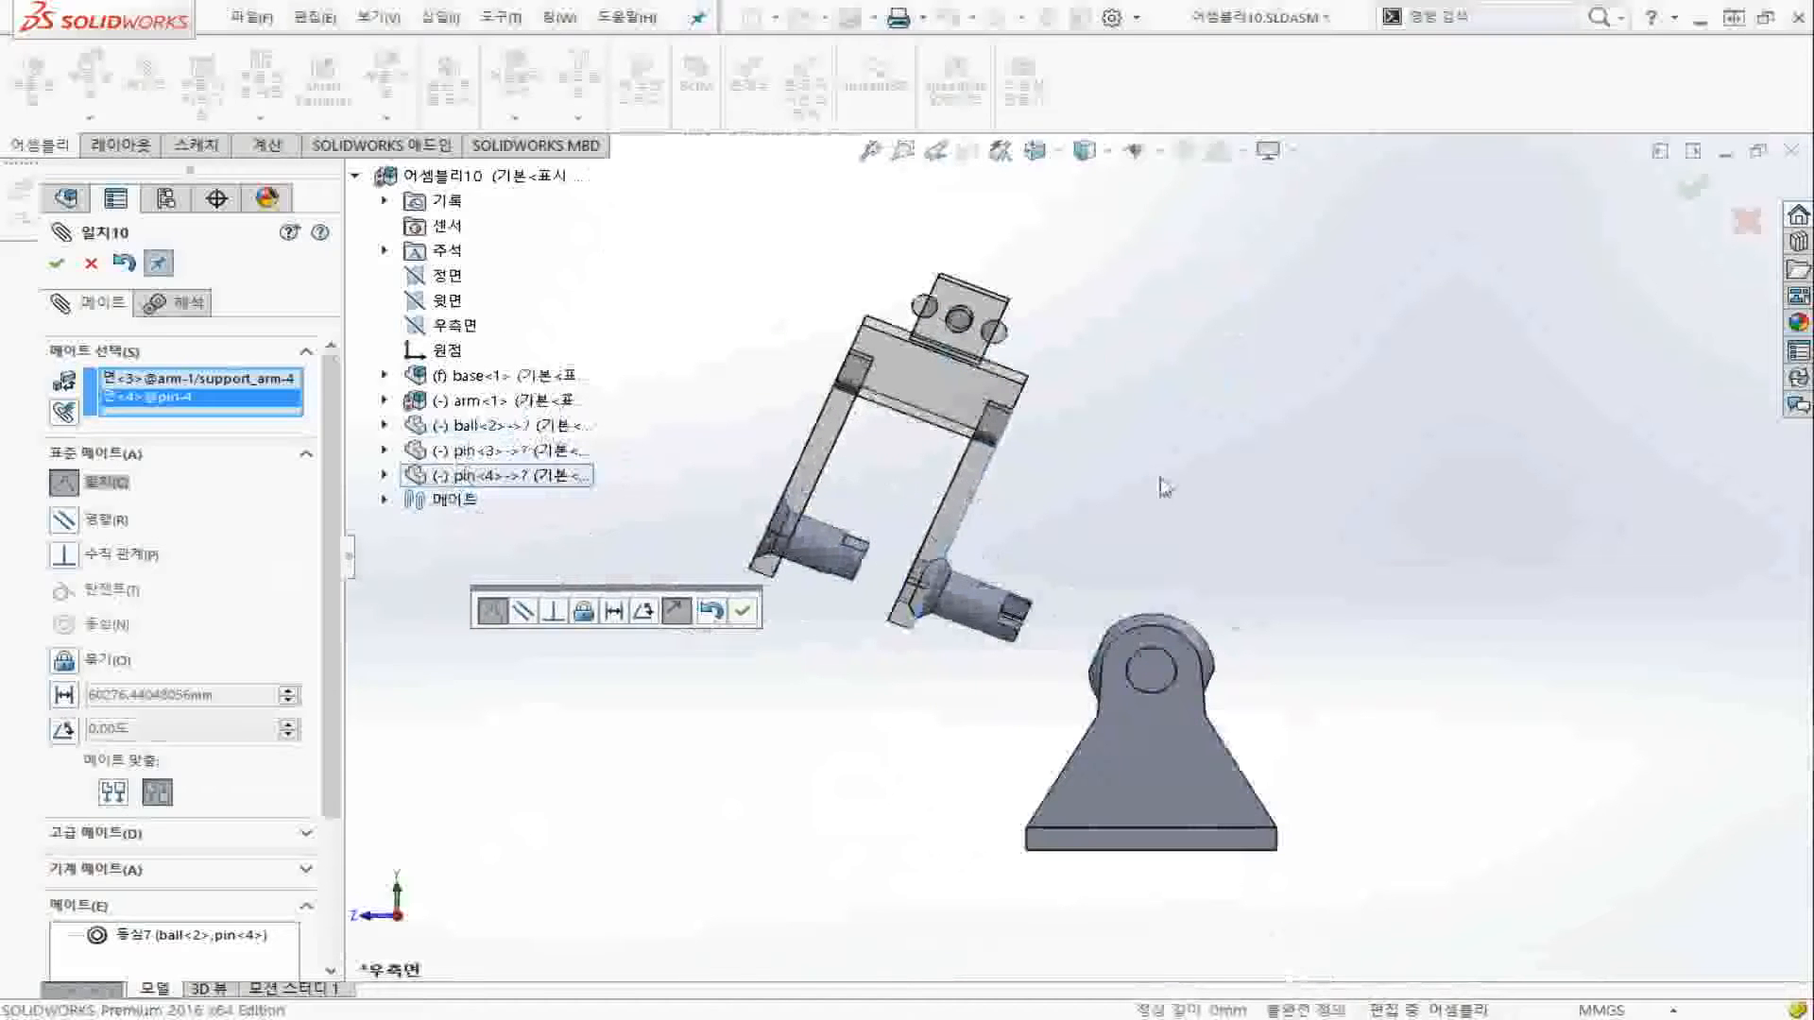
pyautogui.scroll(-3, 1030, 624)
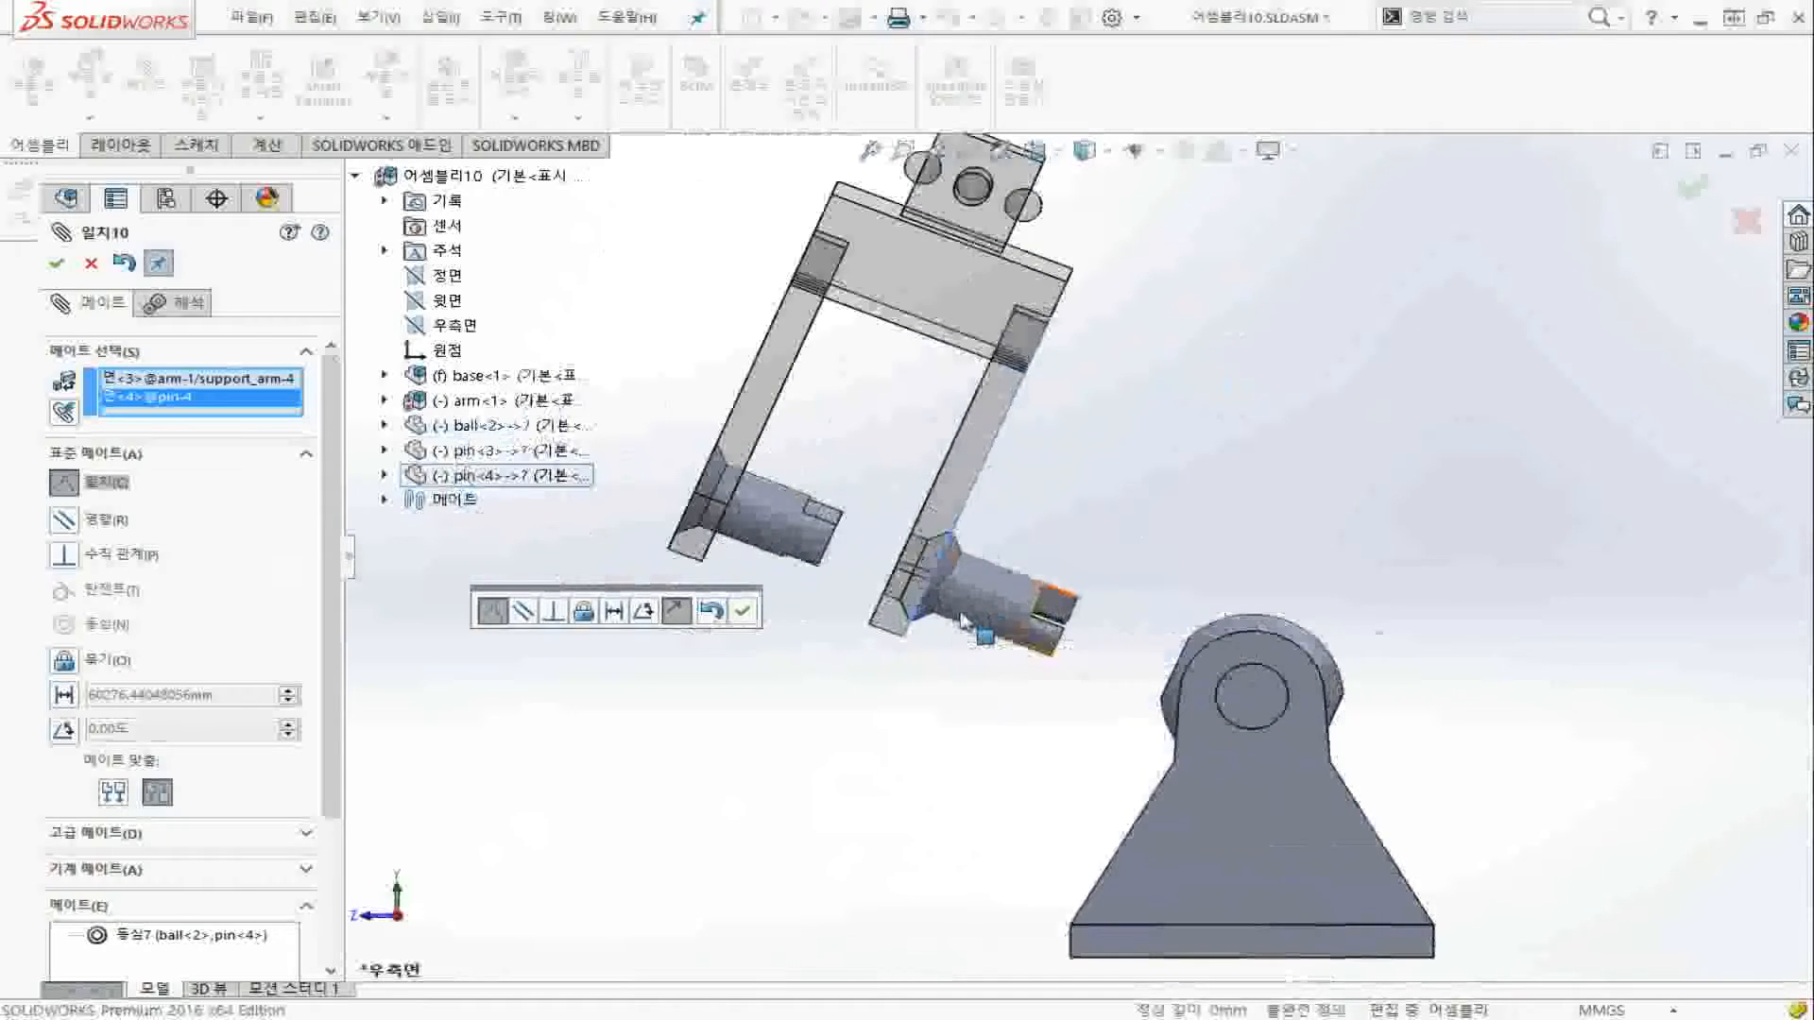
pyautogui.scroll(-3, 836, 725)
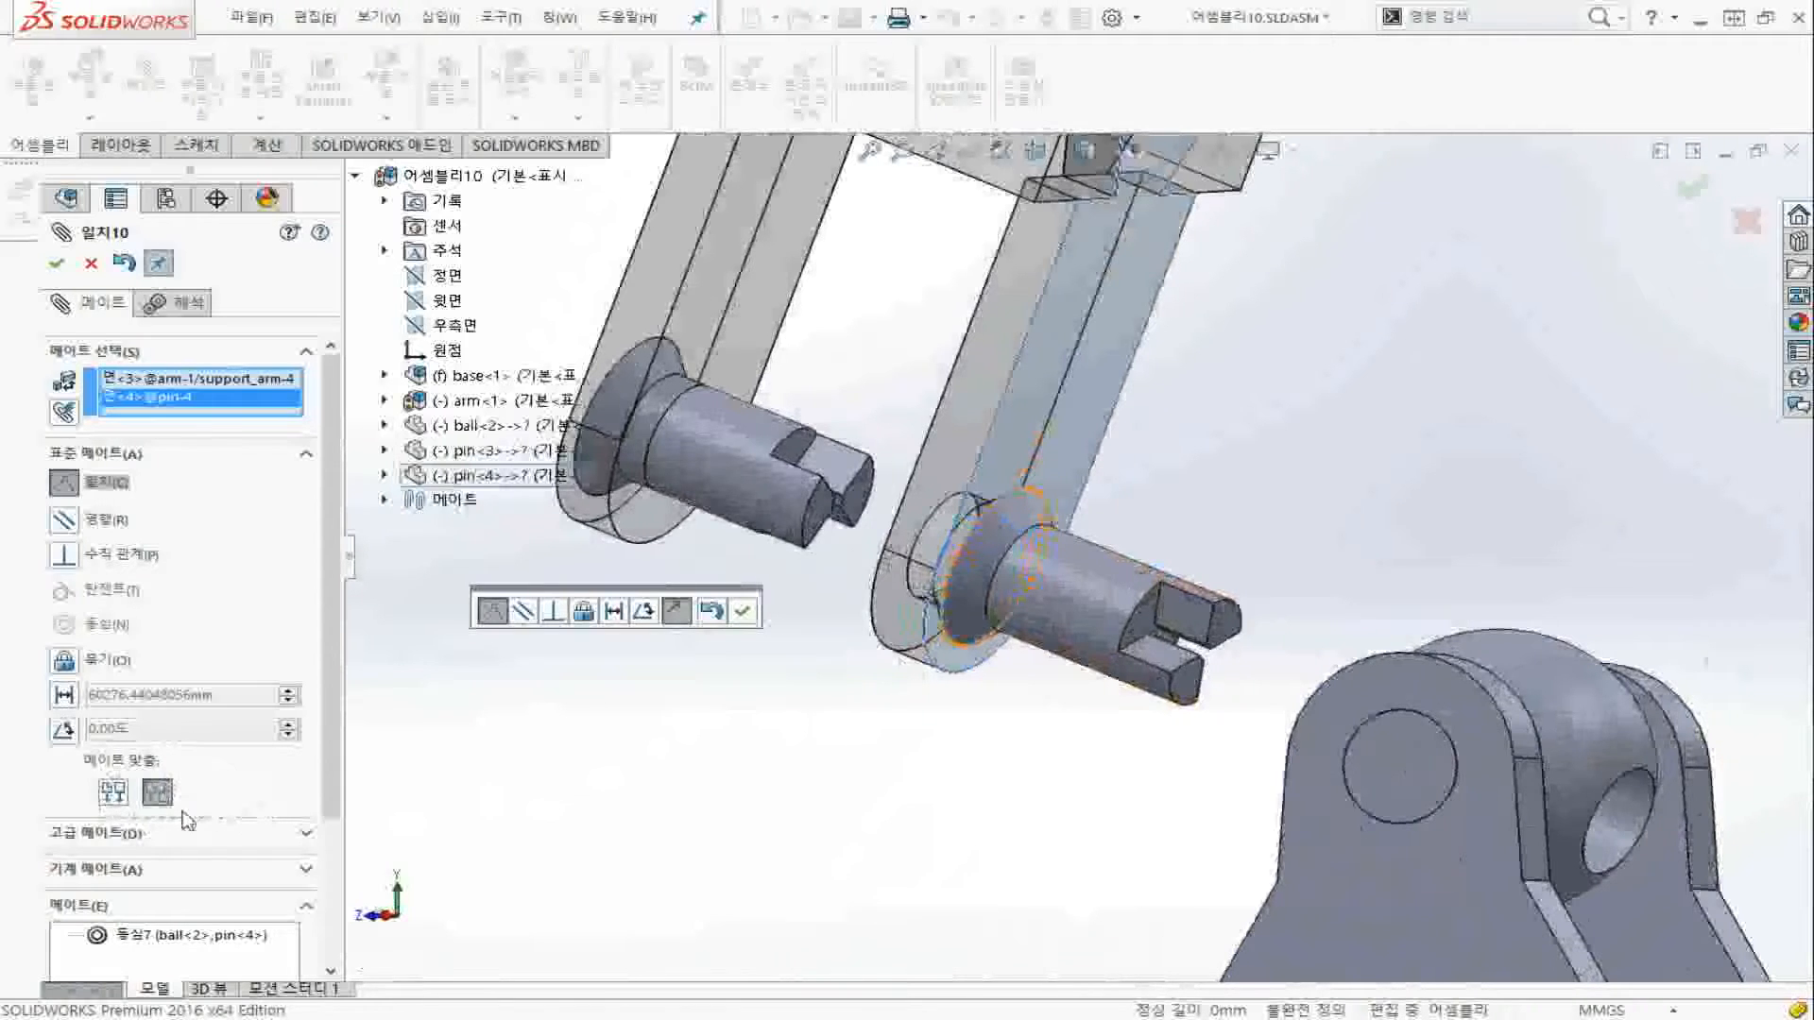
pyautogui.click(111, 794)
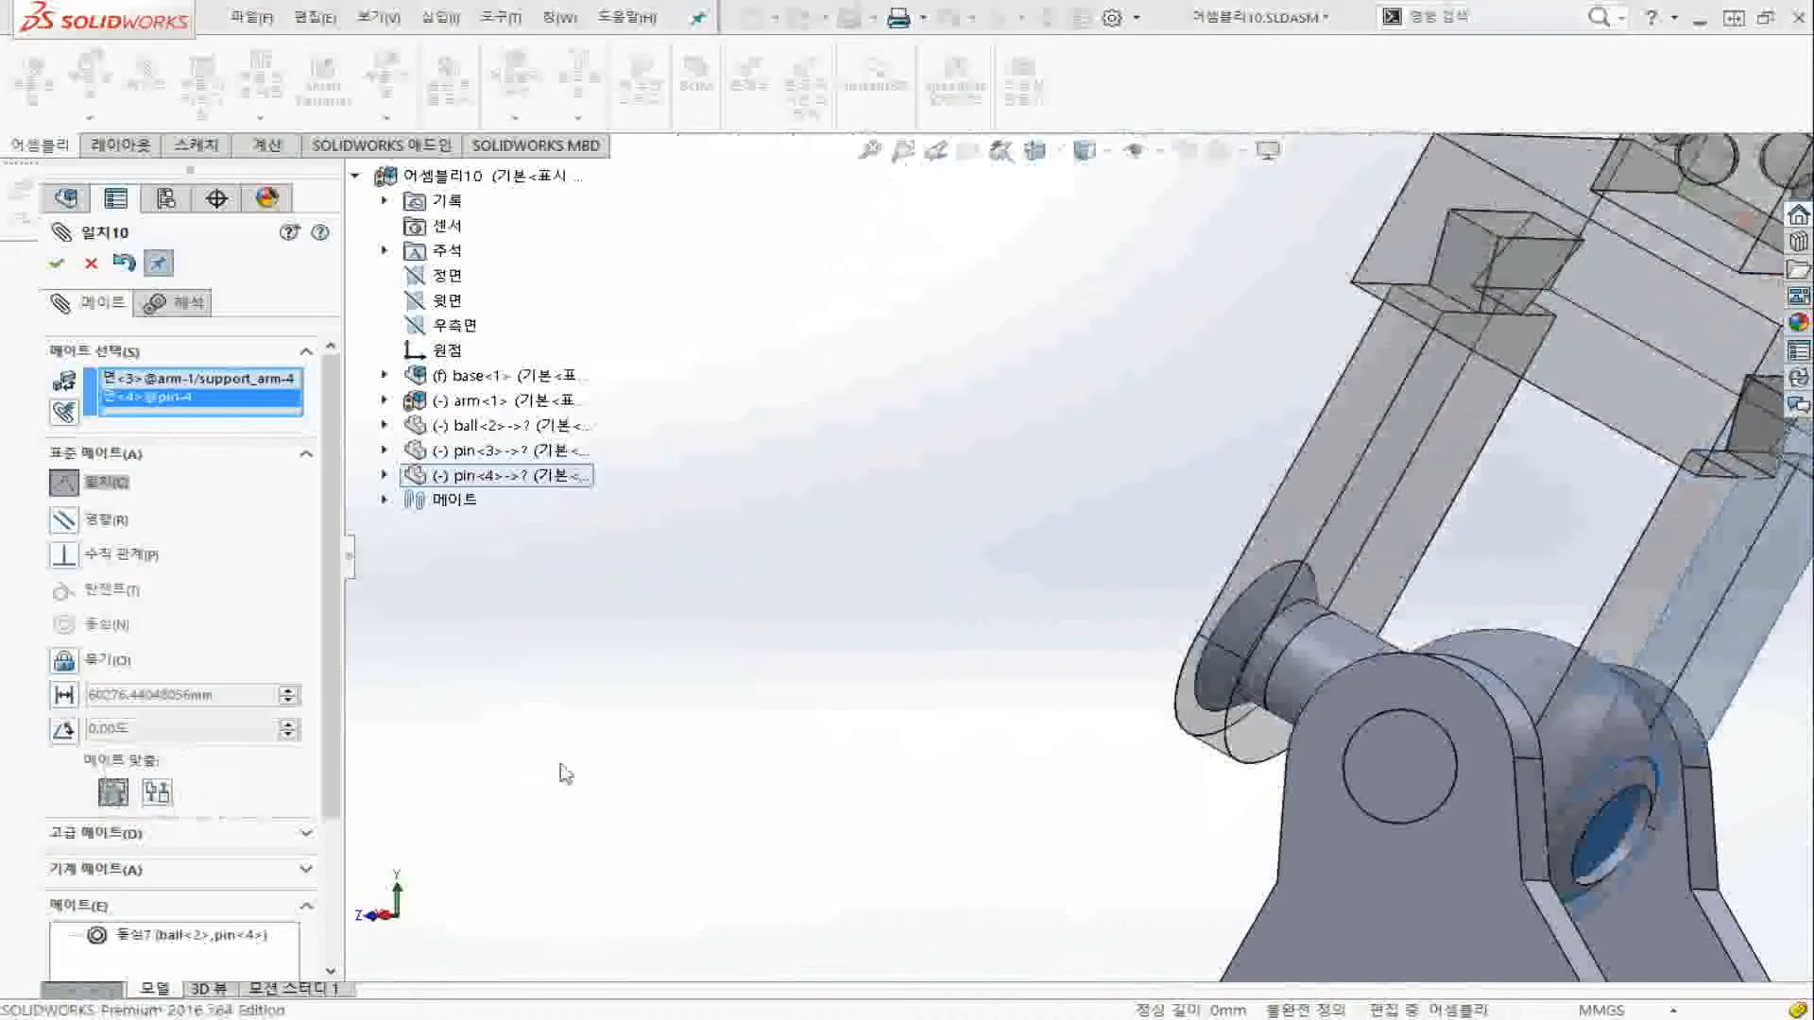
# Pull the arm clear of the base in the right view to check that the pins interlock, and accept the coincident mate
pyautogui.press('f')
pyautogui.hotkey('ctrl', '4')
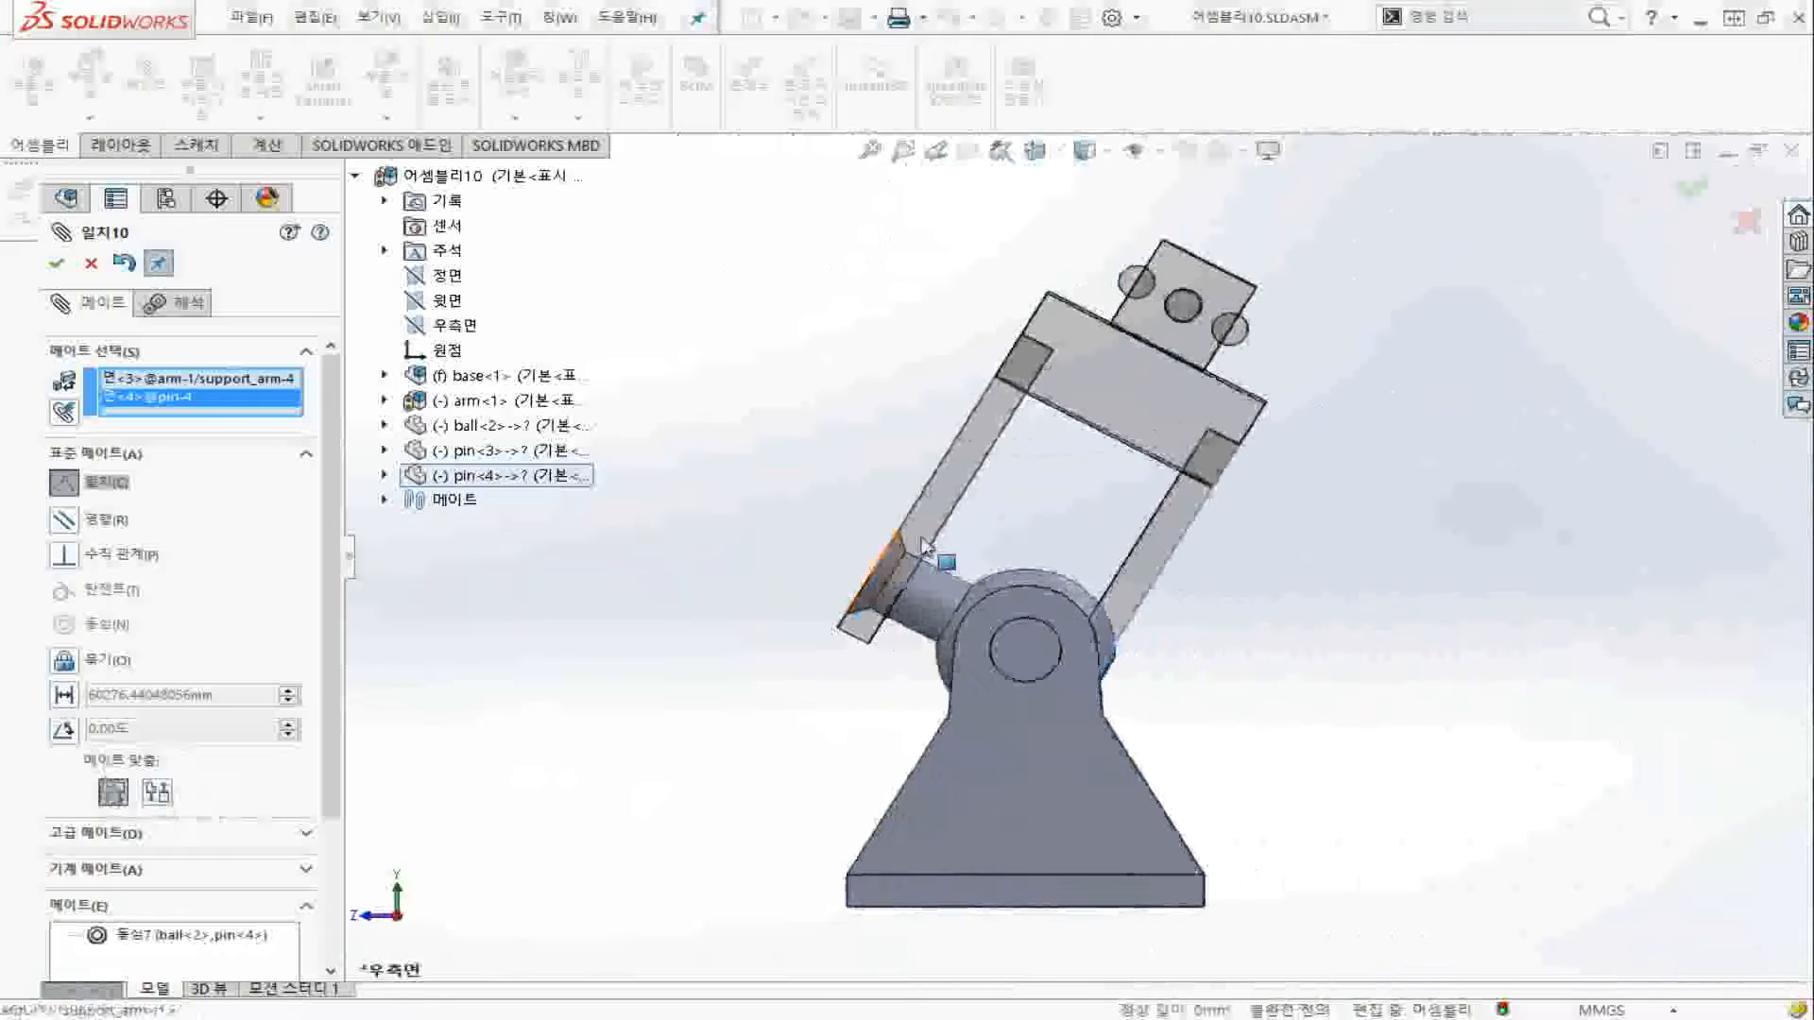
pyautogui.moveTo(924, 540); pyautogui.dragTo(697, 449)
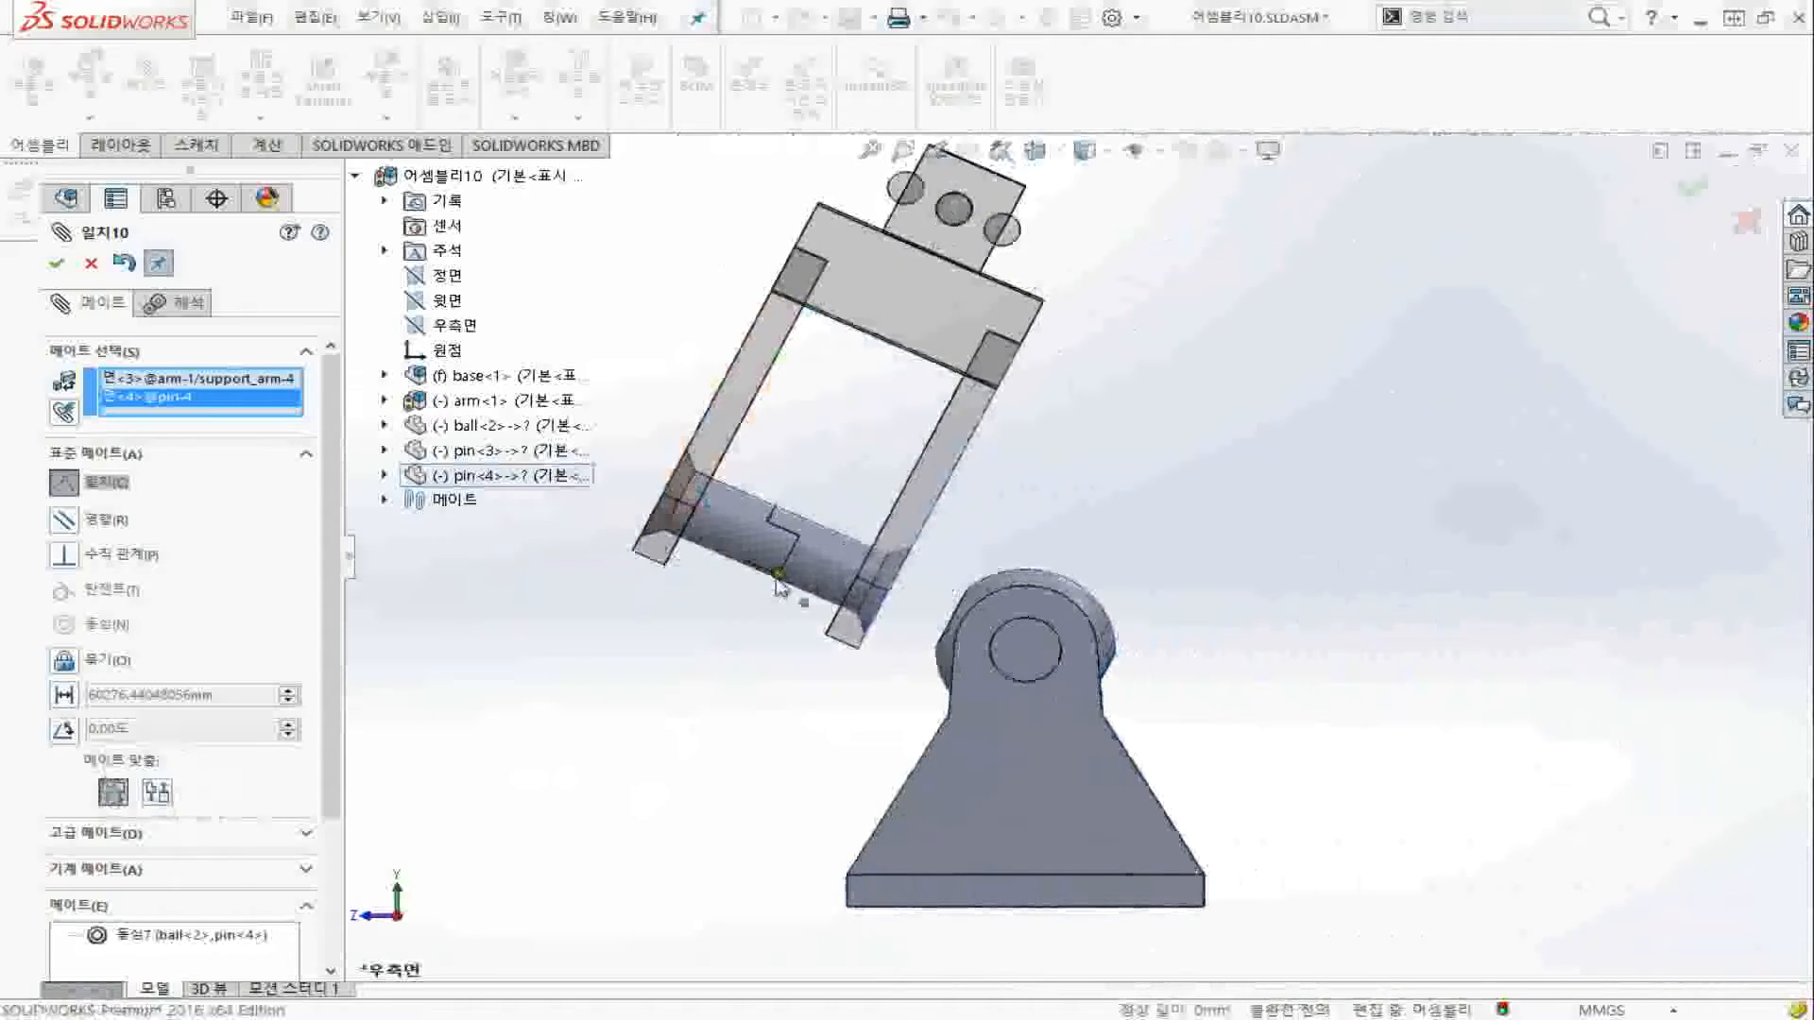
pyautogui.scroll(-3, 783, 581)
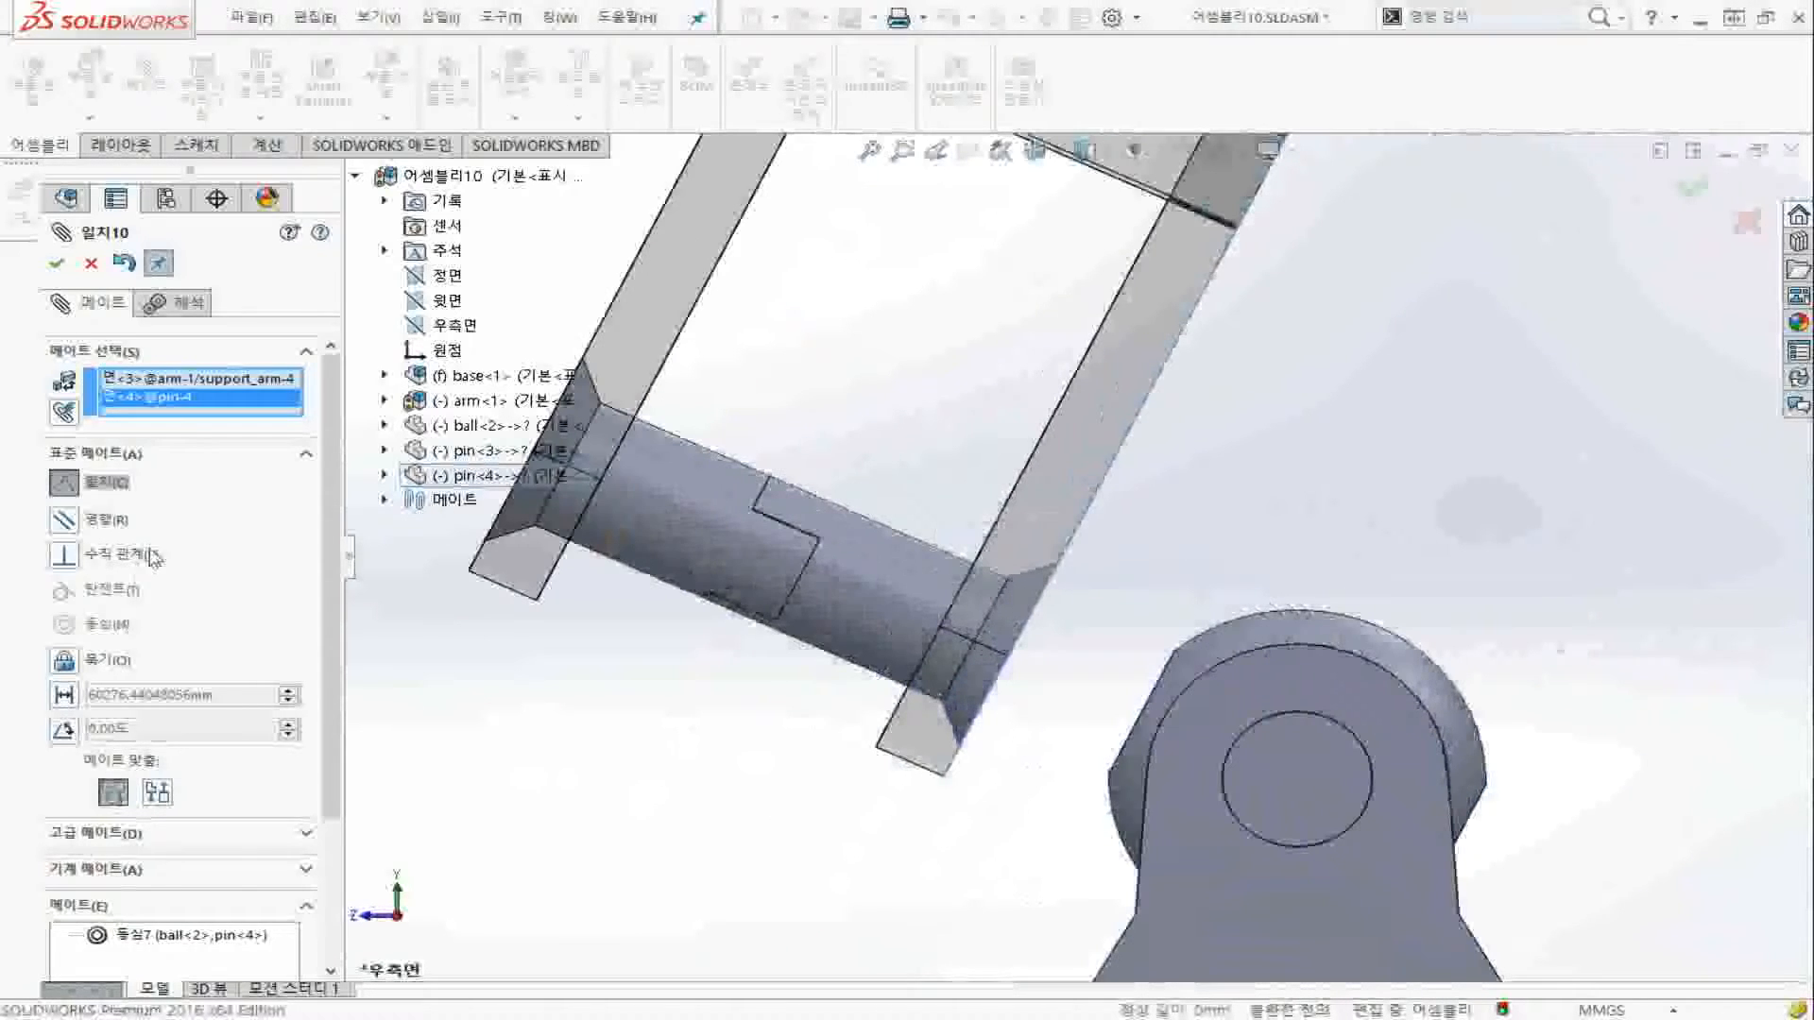
pyautogui.click(58, 266)
pyautogui.click(58, 265)
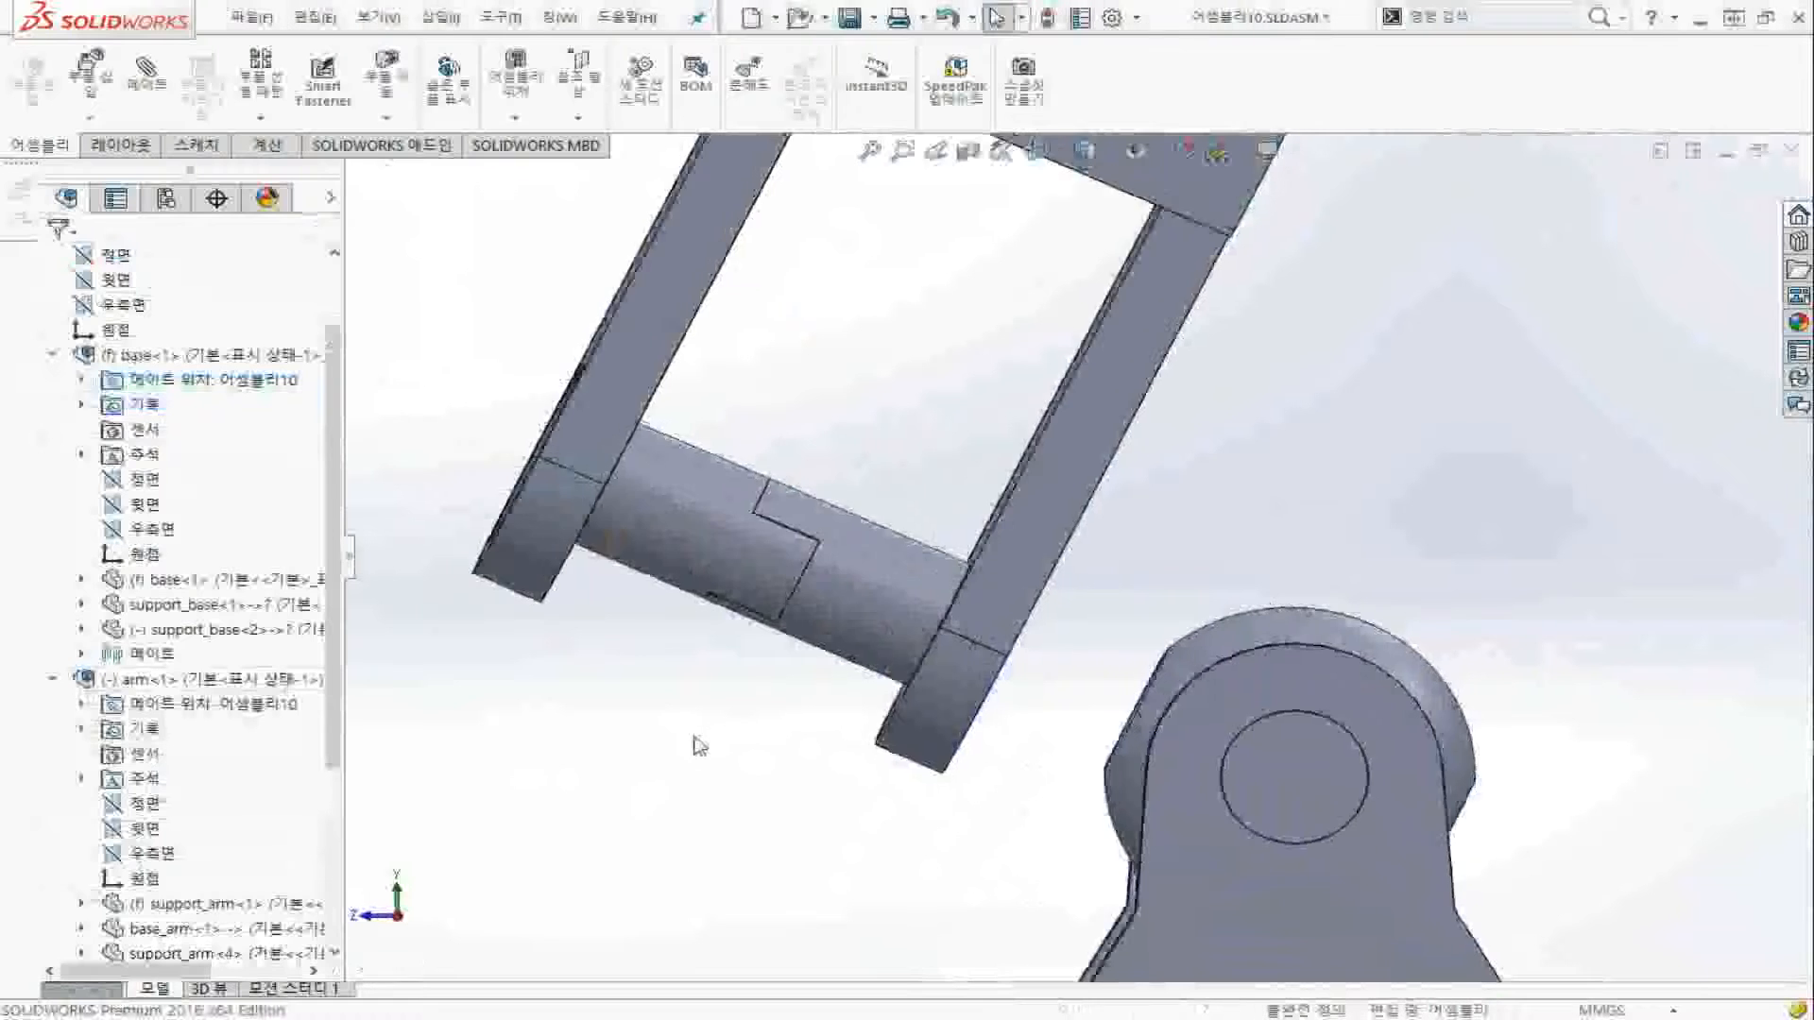
# Start the Mate tool with the pin<3> entry cleared, and slide the arm along the pin axis until its pins pass into the ball
pyautogui.hotkey('ctrl', '7')
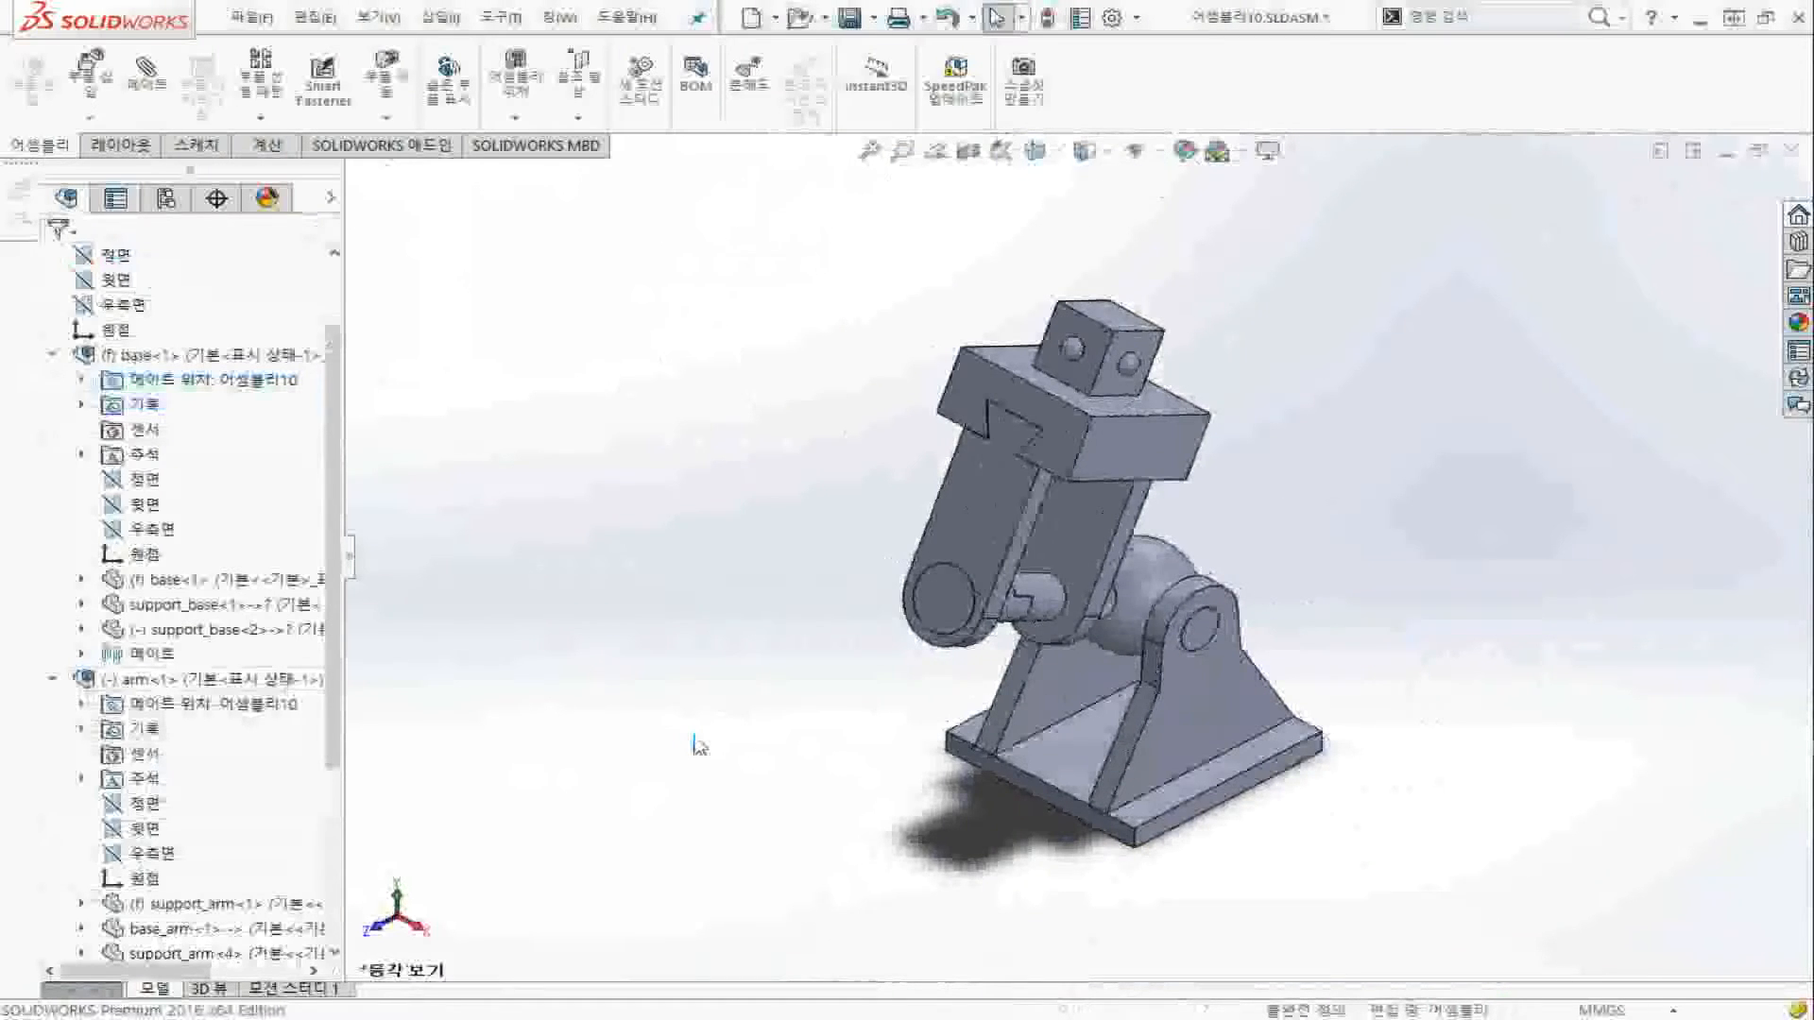
pyautogui.moveTo(939, 599); pyautogui.dragTo(839, 695)
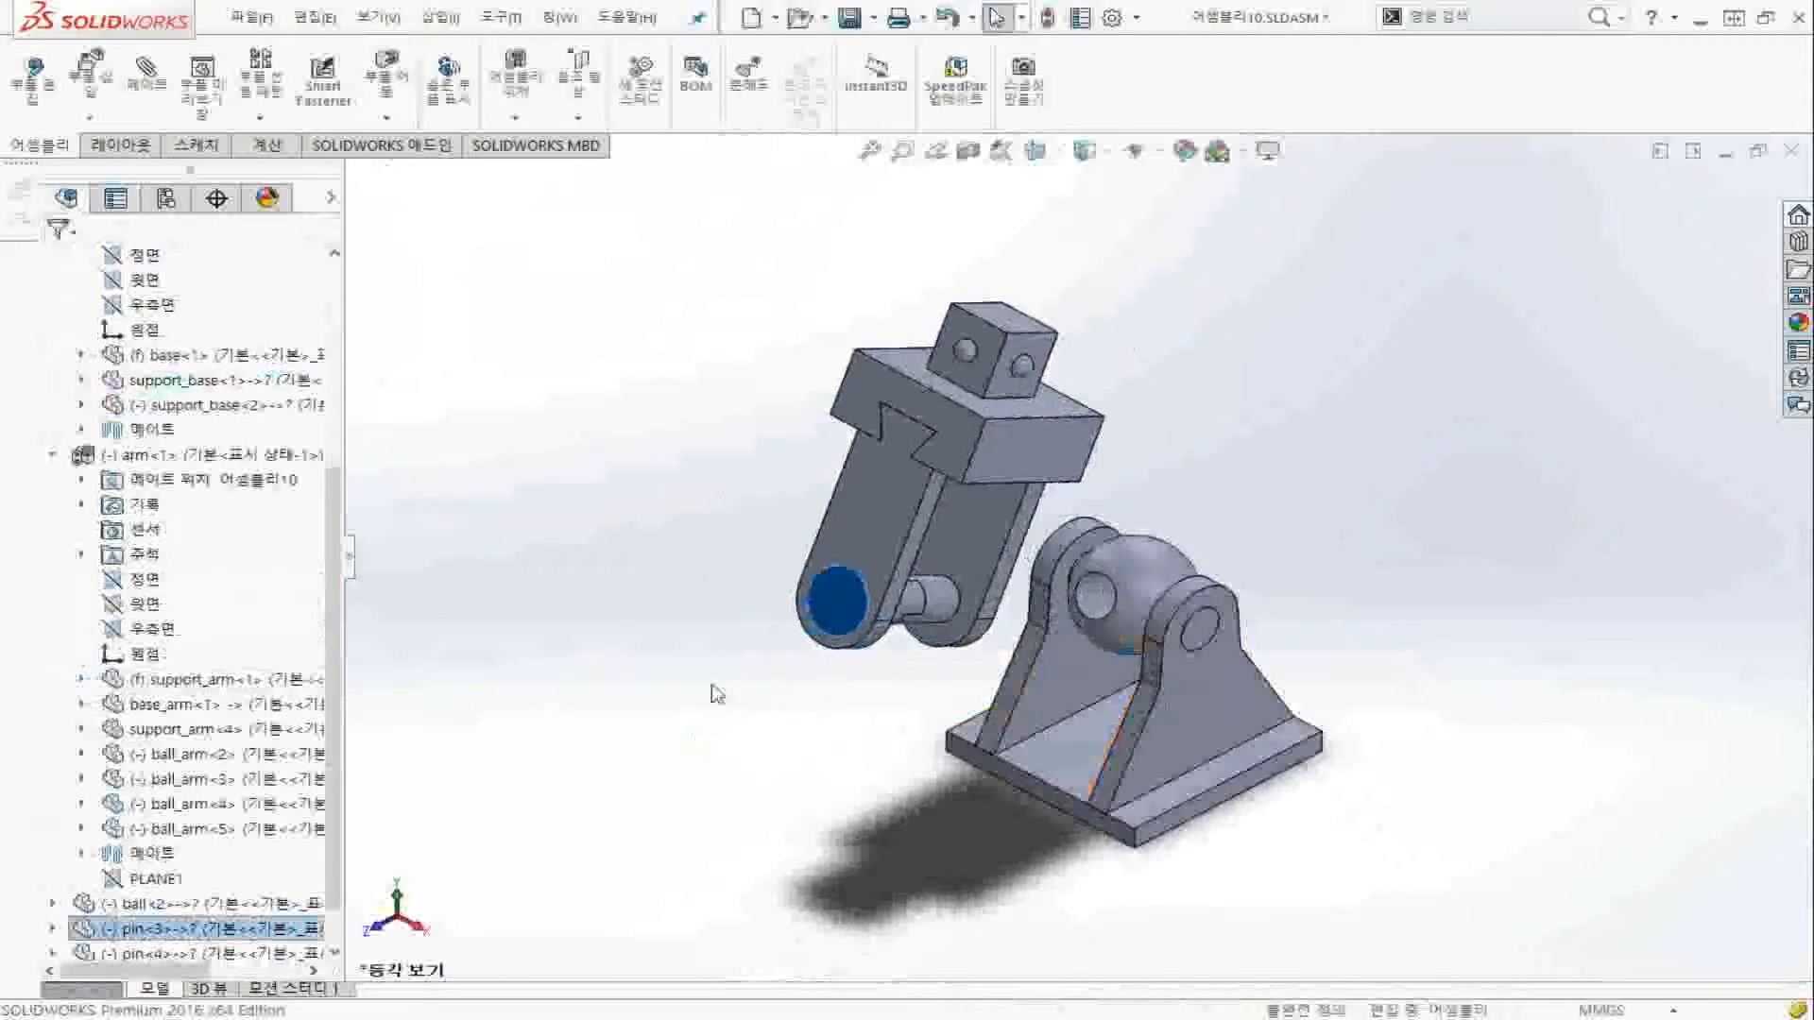
pyautogui.click(166, 106)
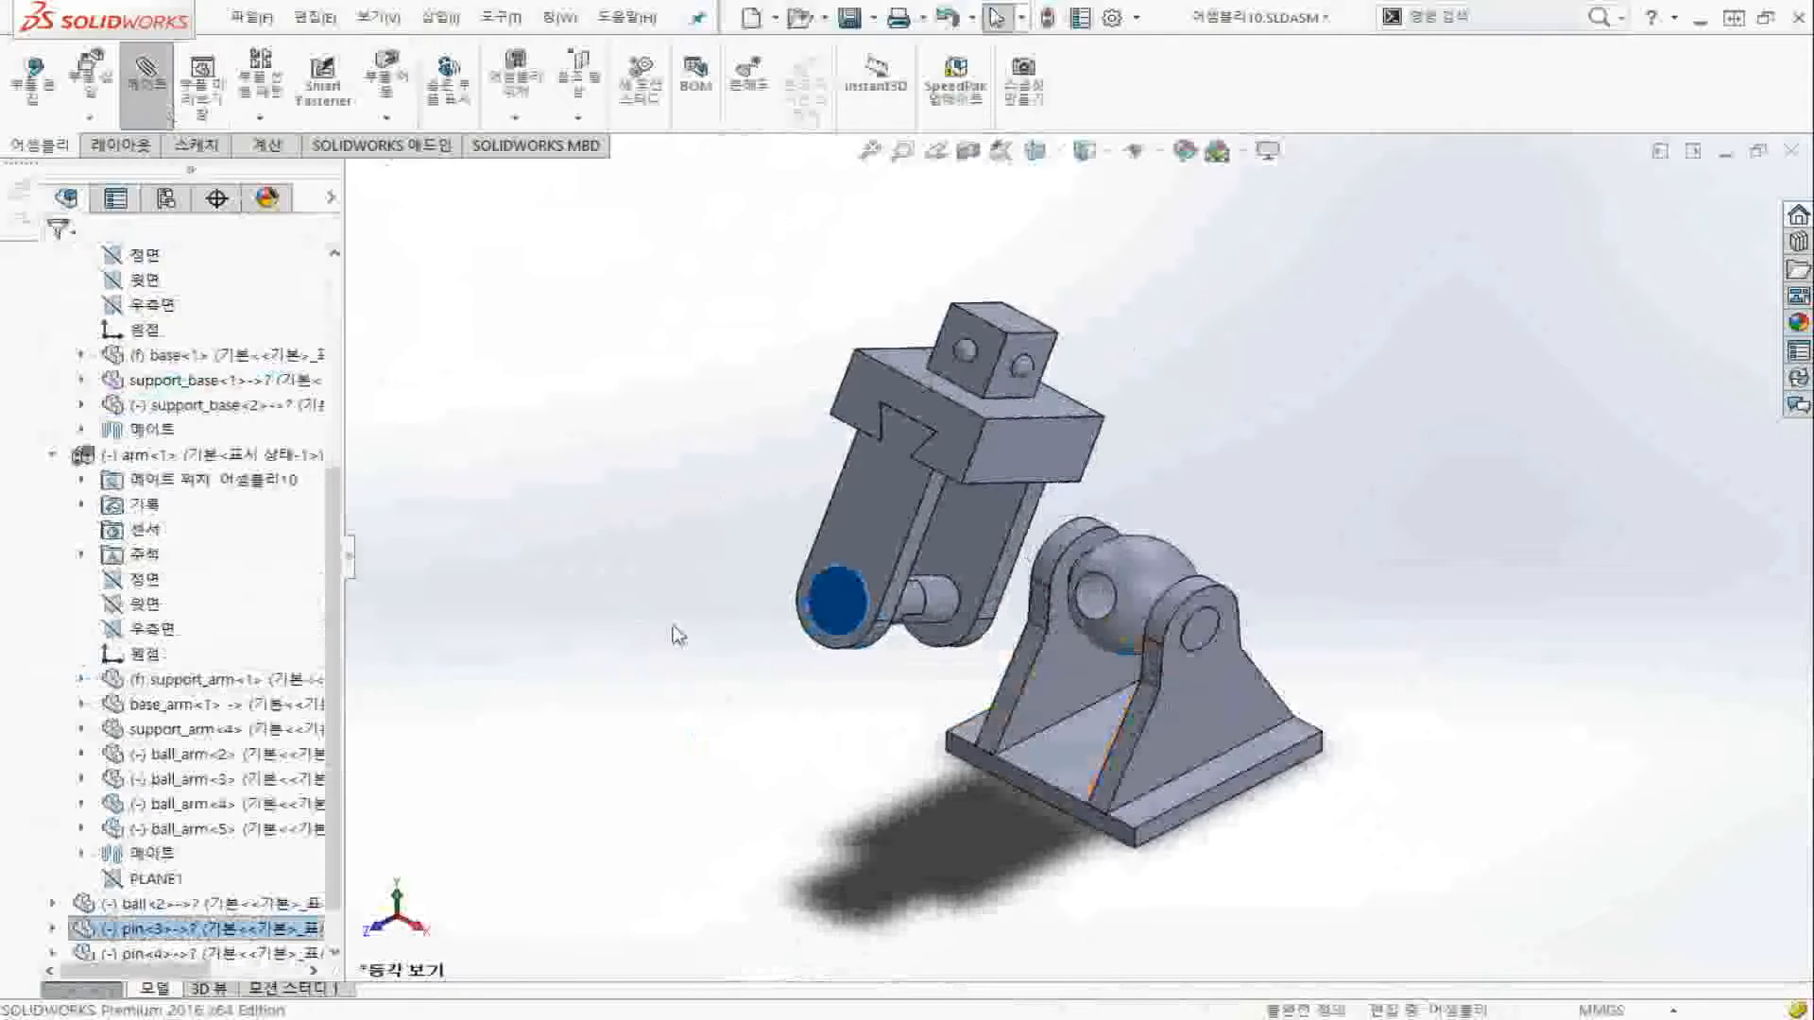
pyautogui.click(175, 383)
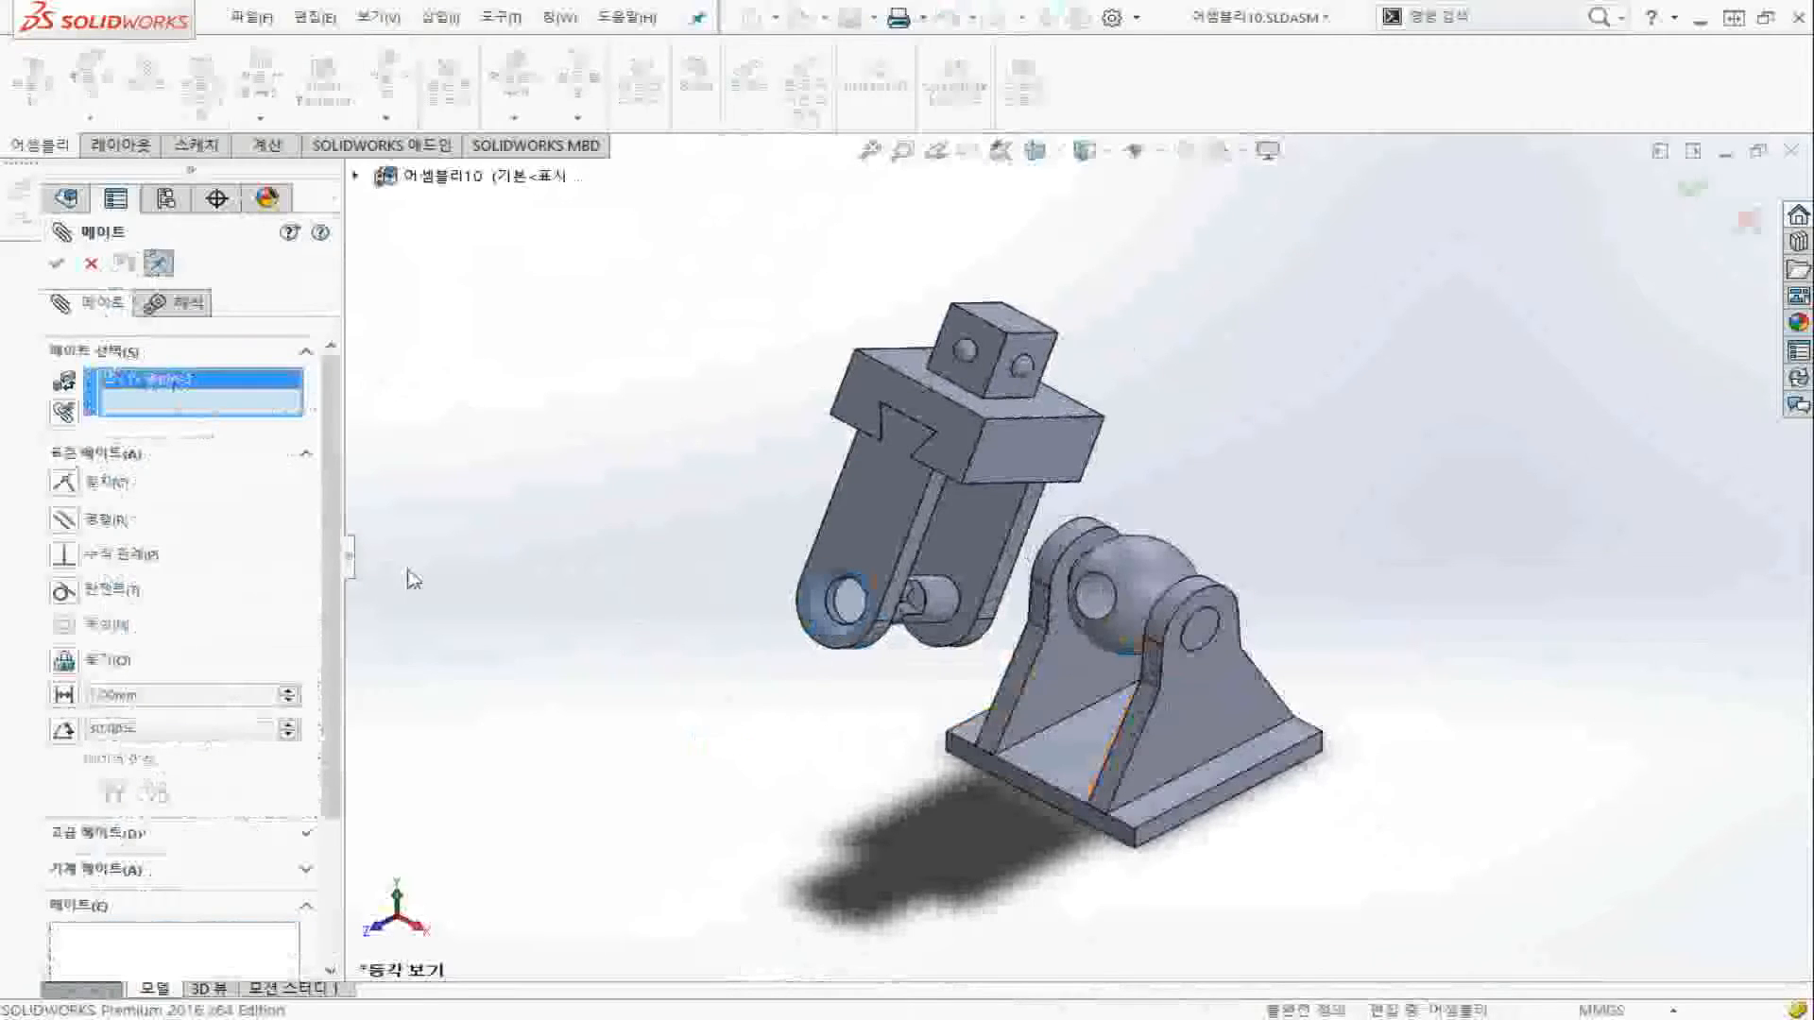
pyautogui.press('Delete')
pyautogui.hotkey('ctrl', '4')
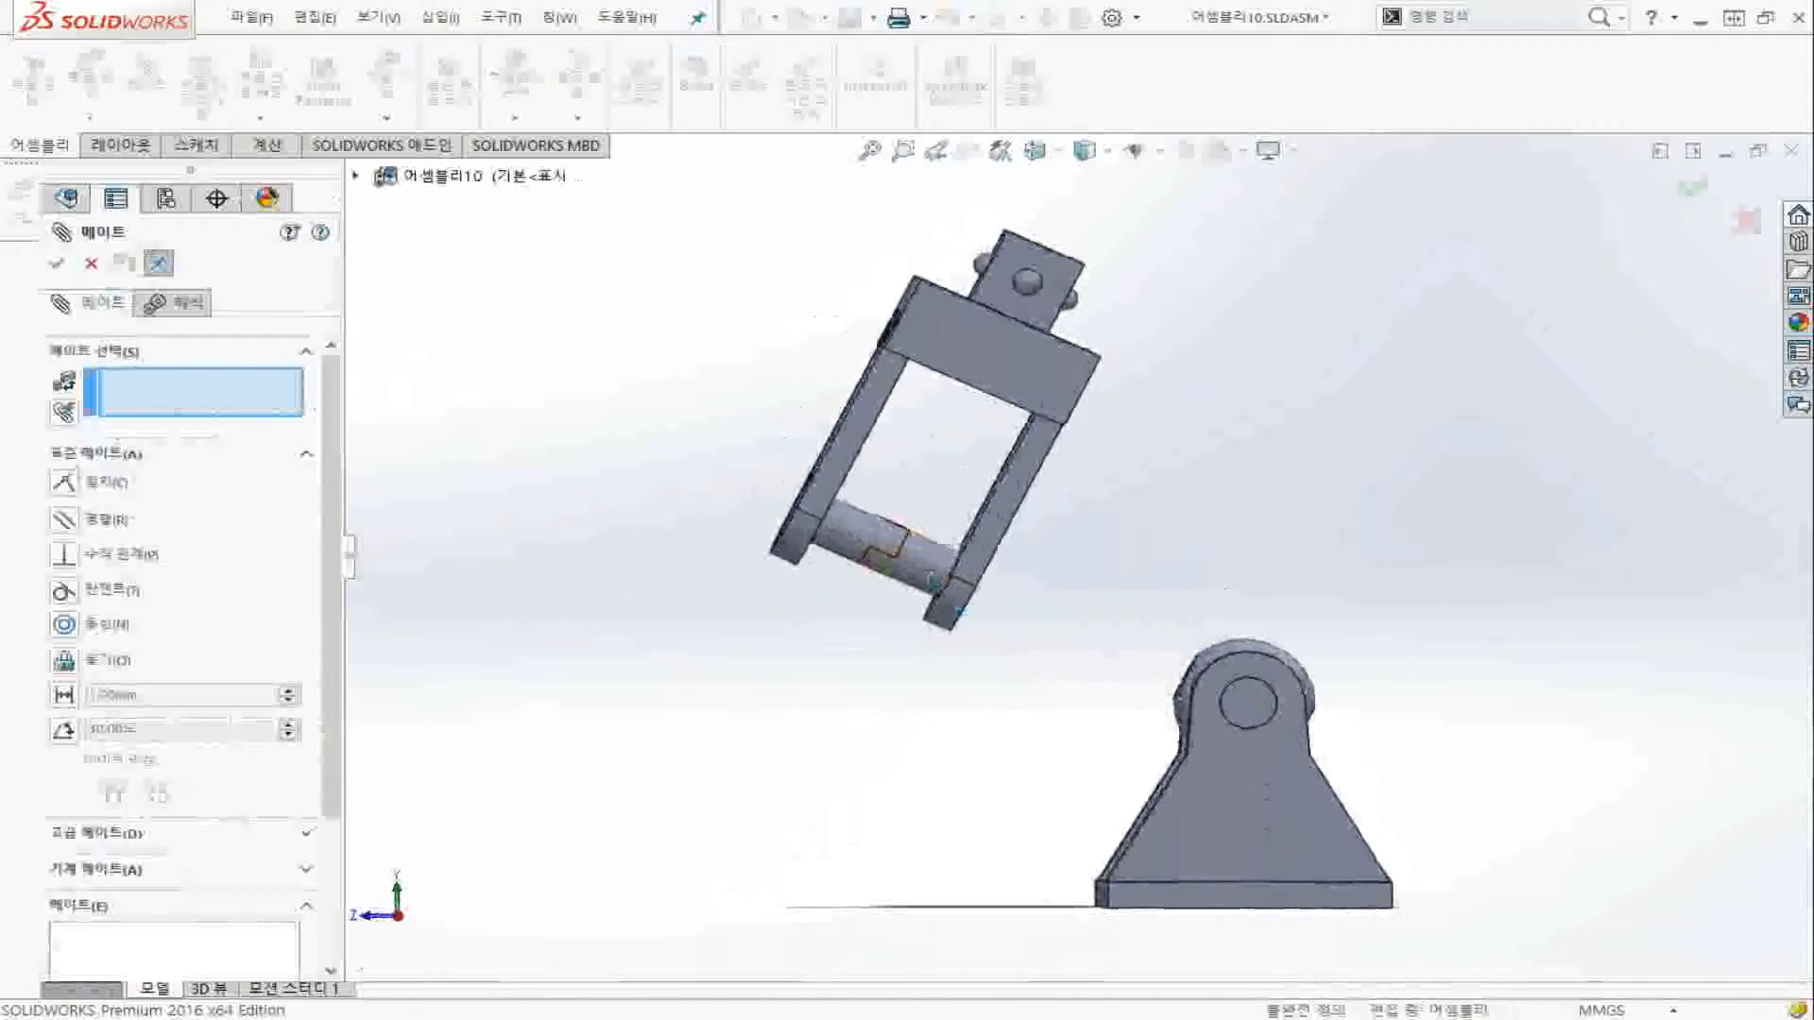
pyautogui.moveTo(935, 591); pyautogui.dragTo(1361, 687)
pyautogui.scroll(-3, 1360, 687)
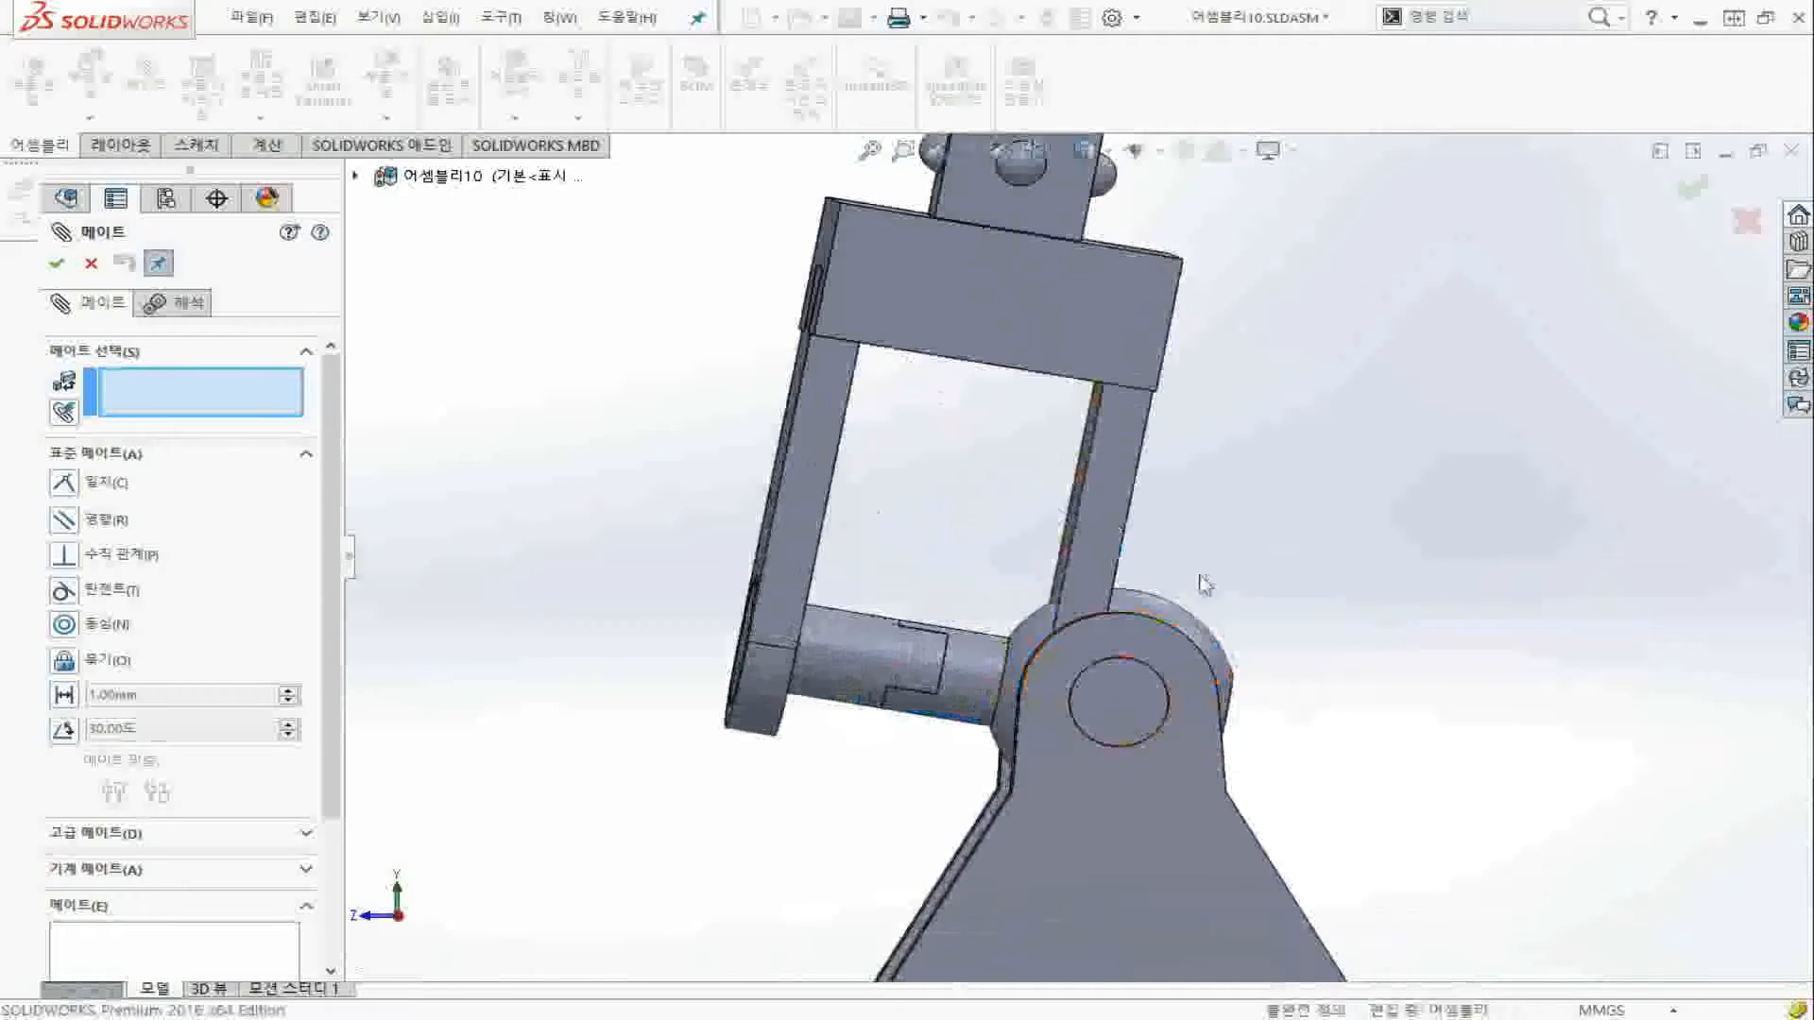
# Add a tangent mate between the ball's spherical surface and the inner face of support_arm, with the alignment set to anti-aligned
pyautogui.click(1189, 640)
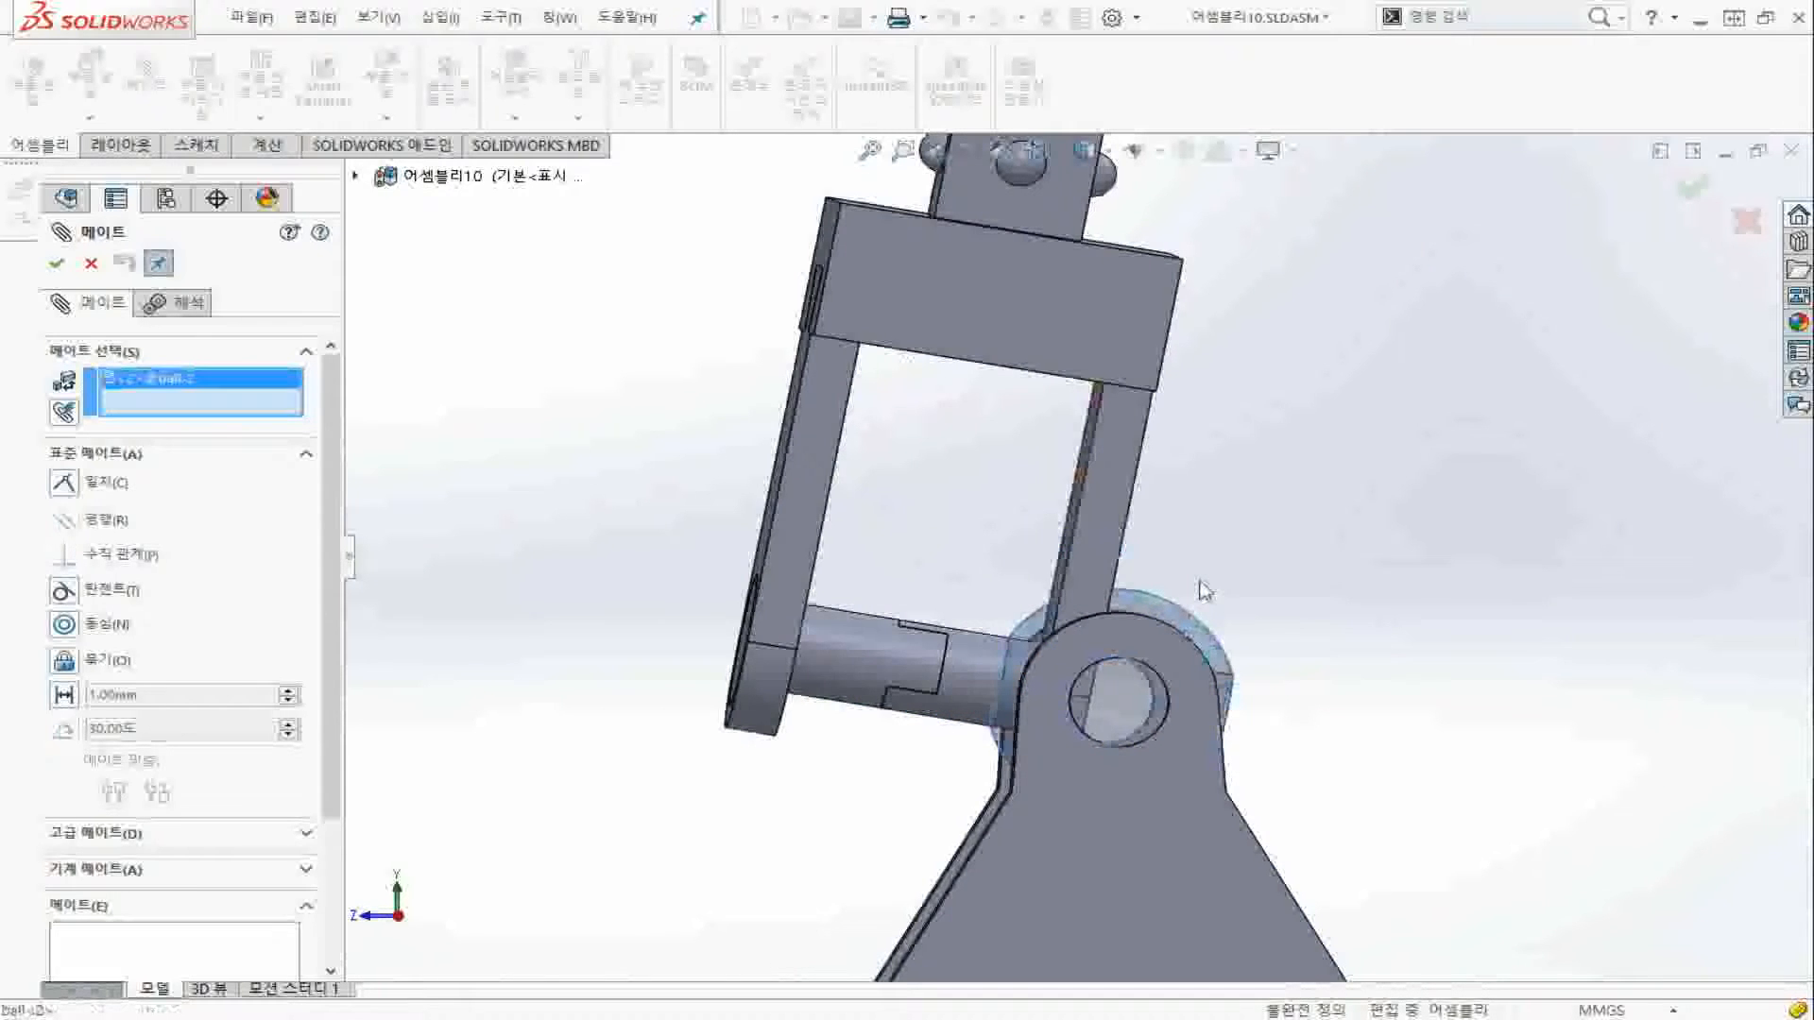
pyautogui.click(1079, 534)
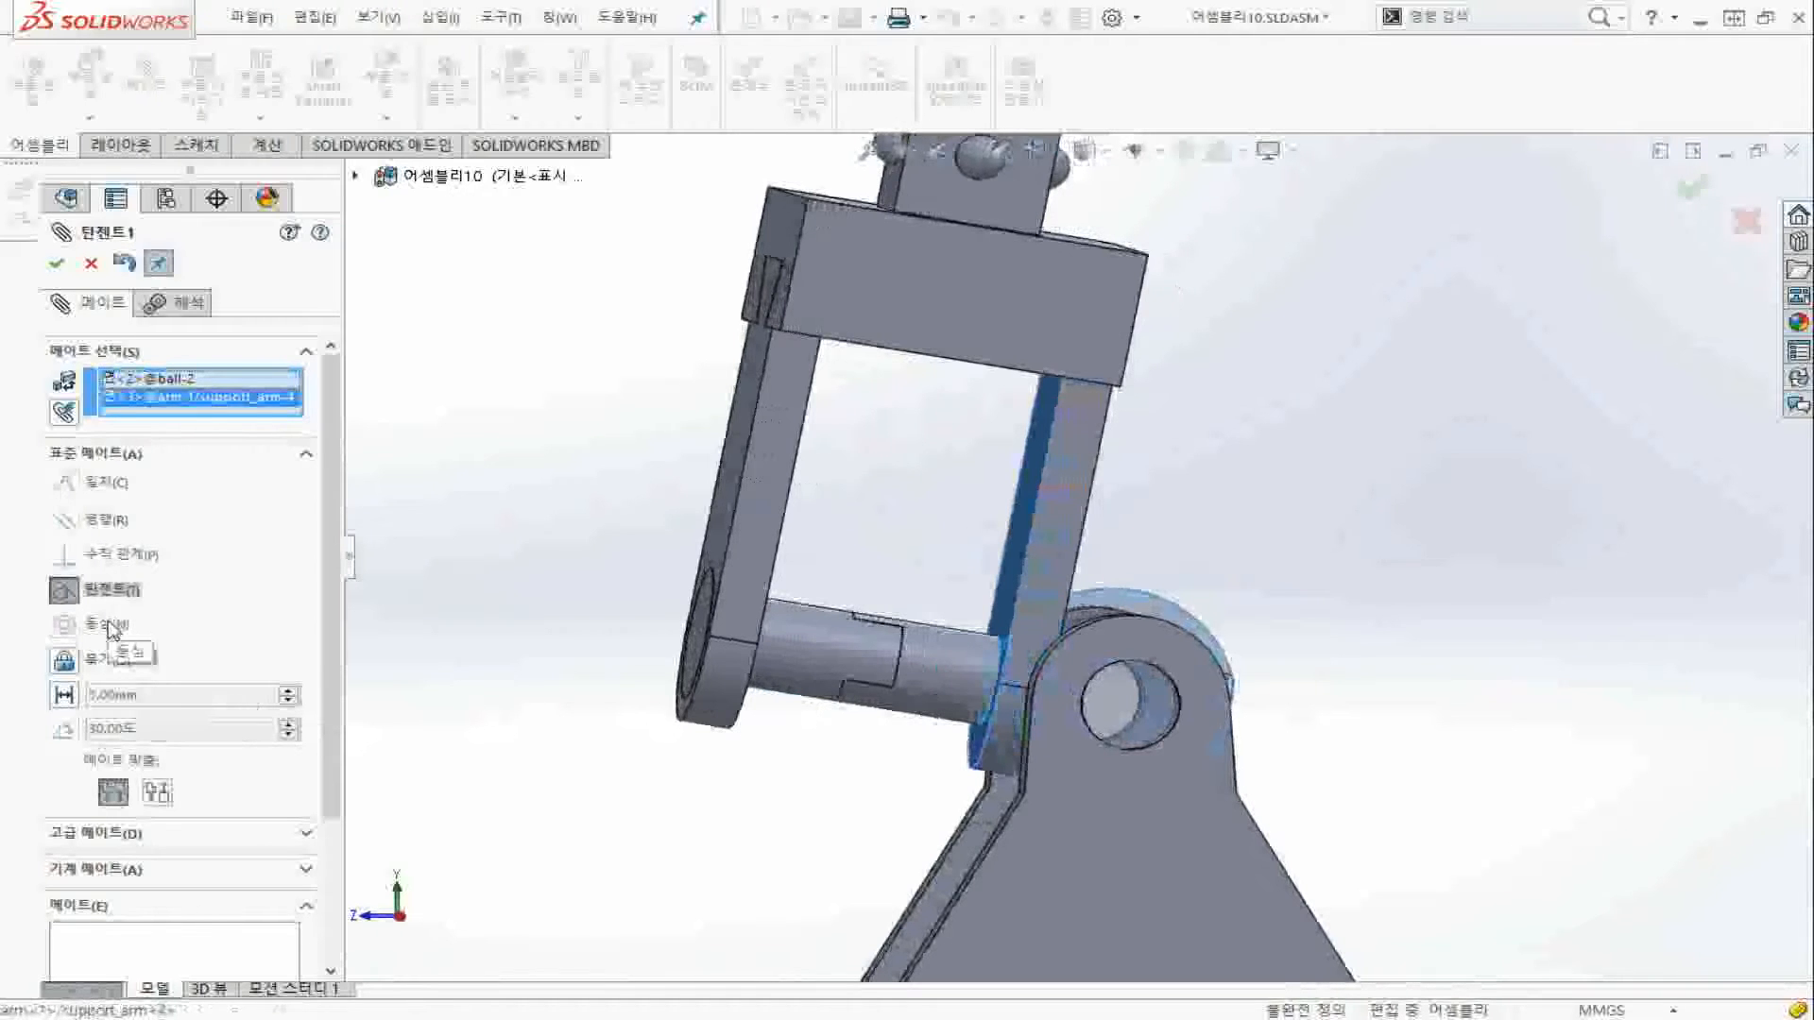
pyautogui.click(158, 794)
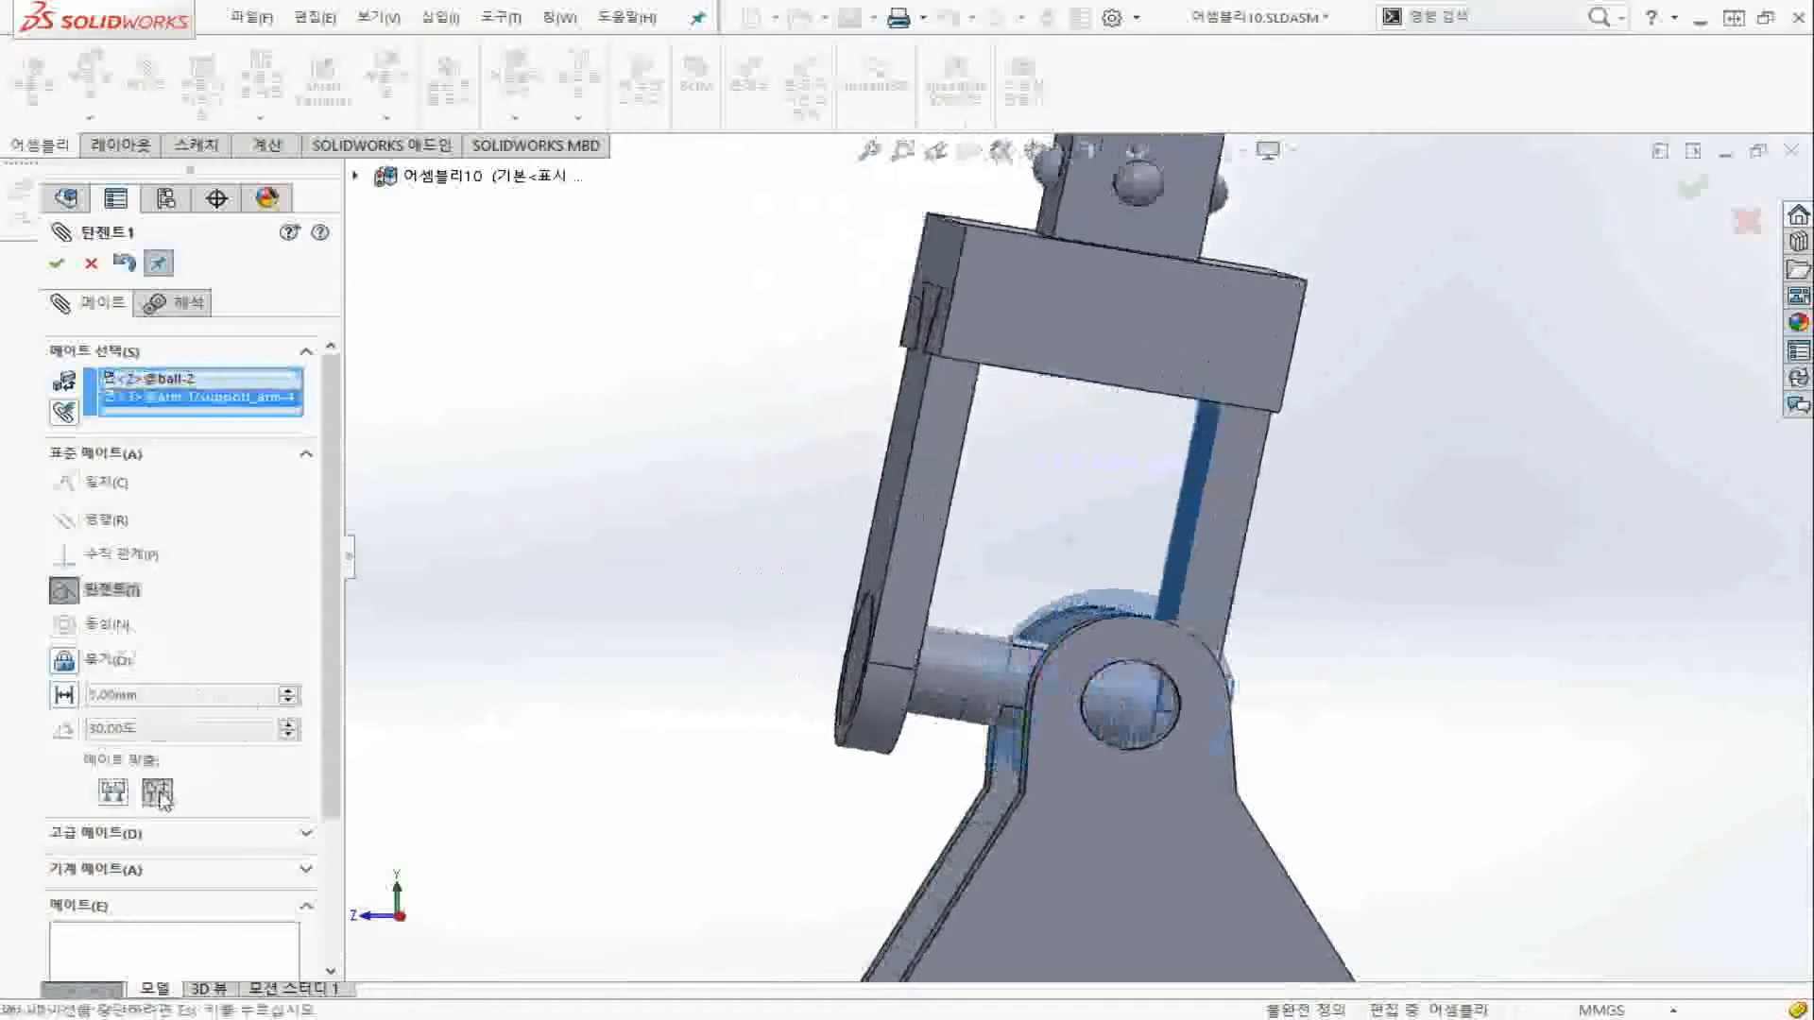
pyautogui.click(59, 266)
pyautogui.click(58, 265)
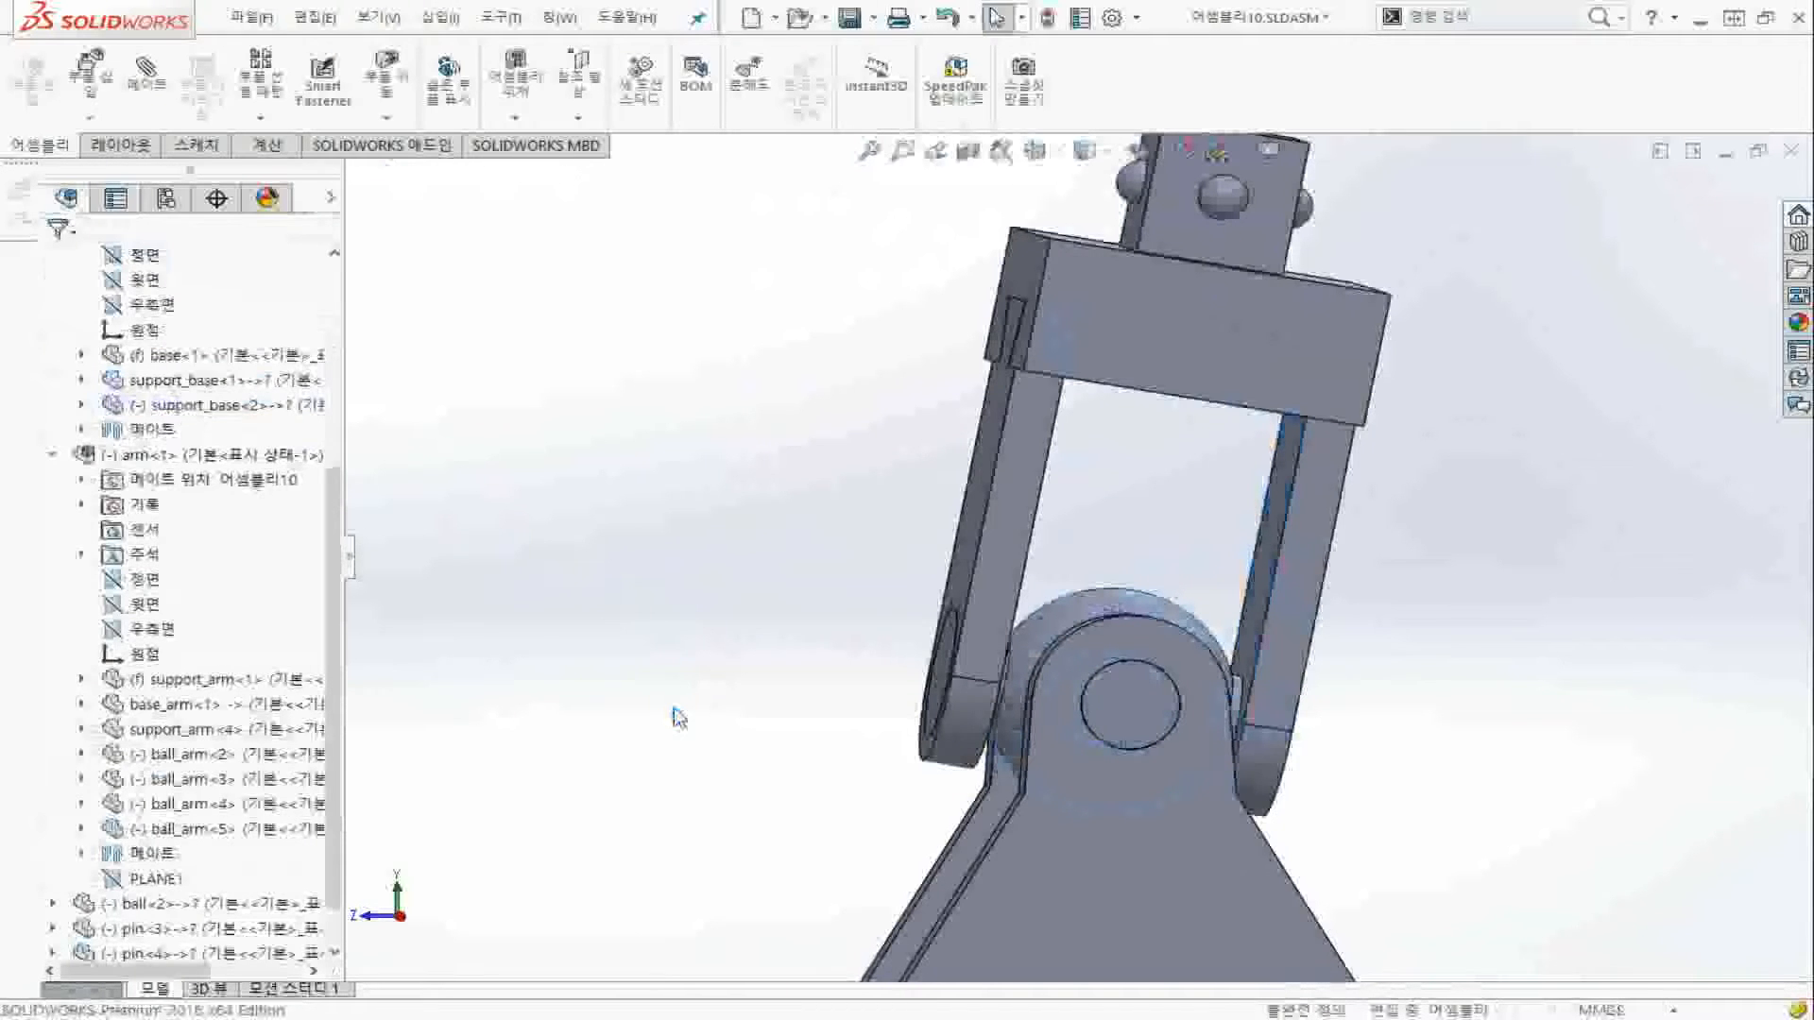
# Swing the arm about the base to a nearly upright position in the isometric view, testing the joint's motion at the arm and ball
pyautogui.hotkey('ctrl', '7')
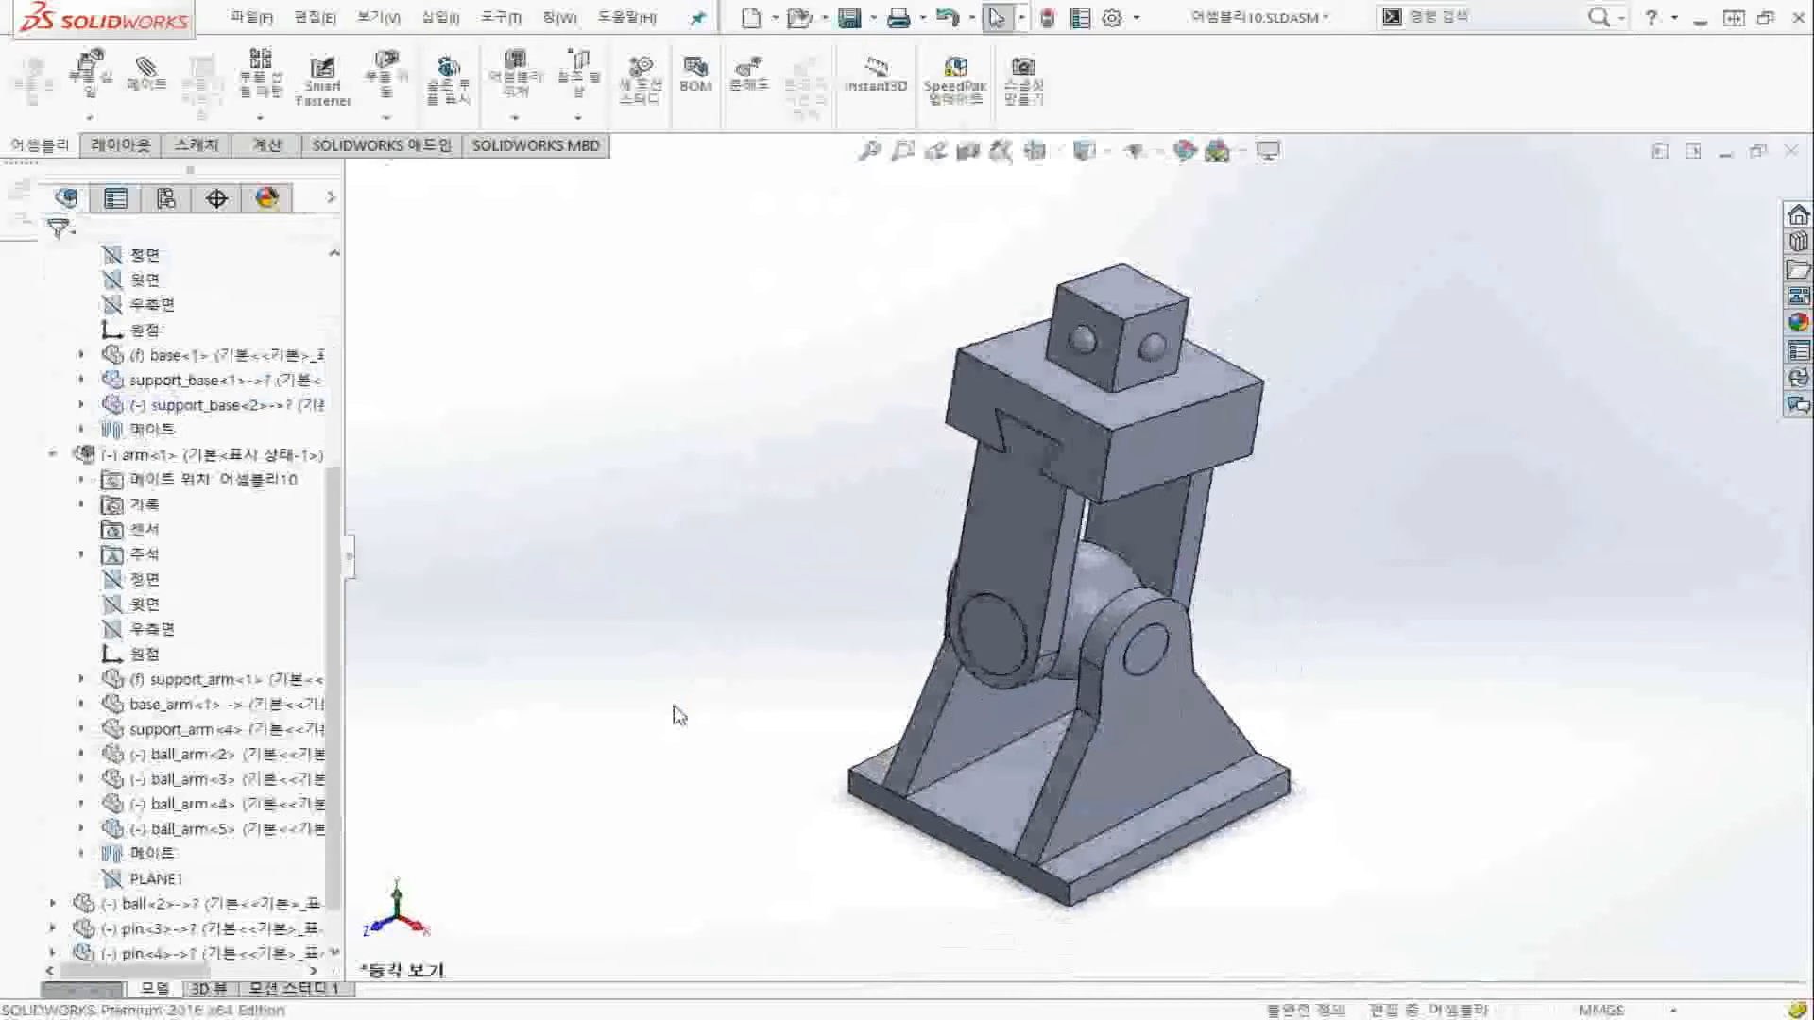
pyautogui.moveTo(950, 521); pyautogui.dragTo(959, 519)
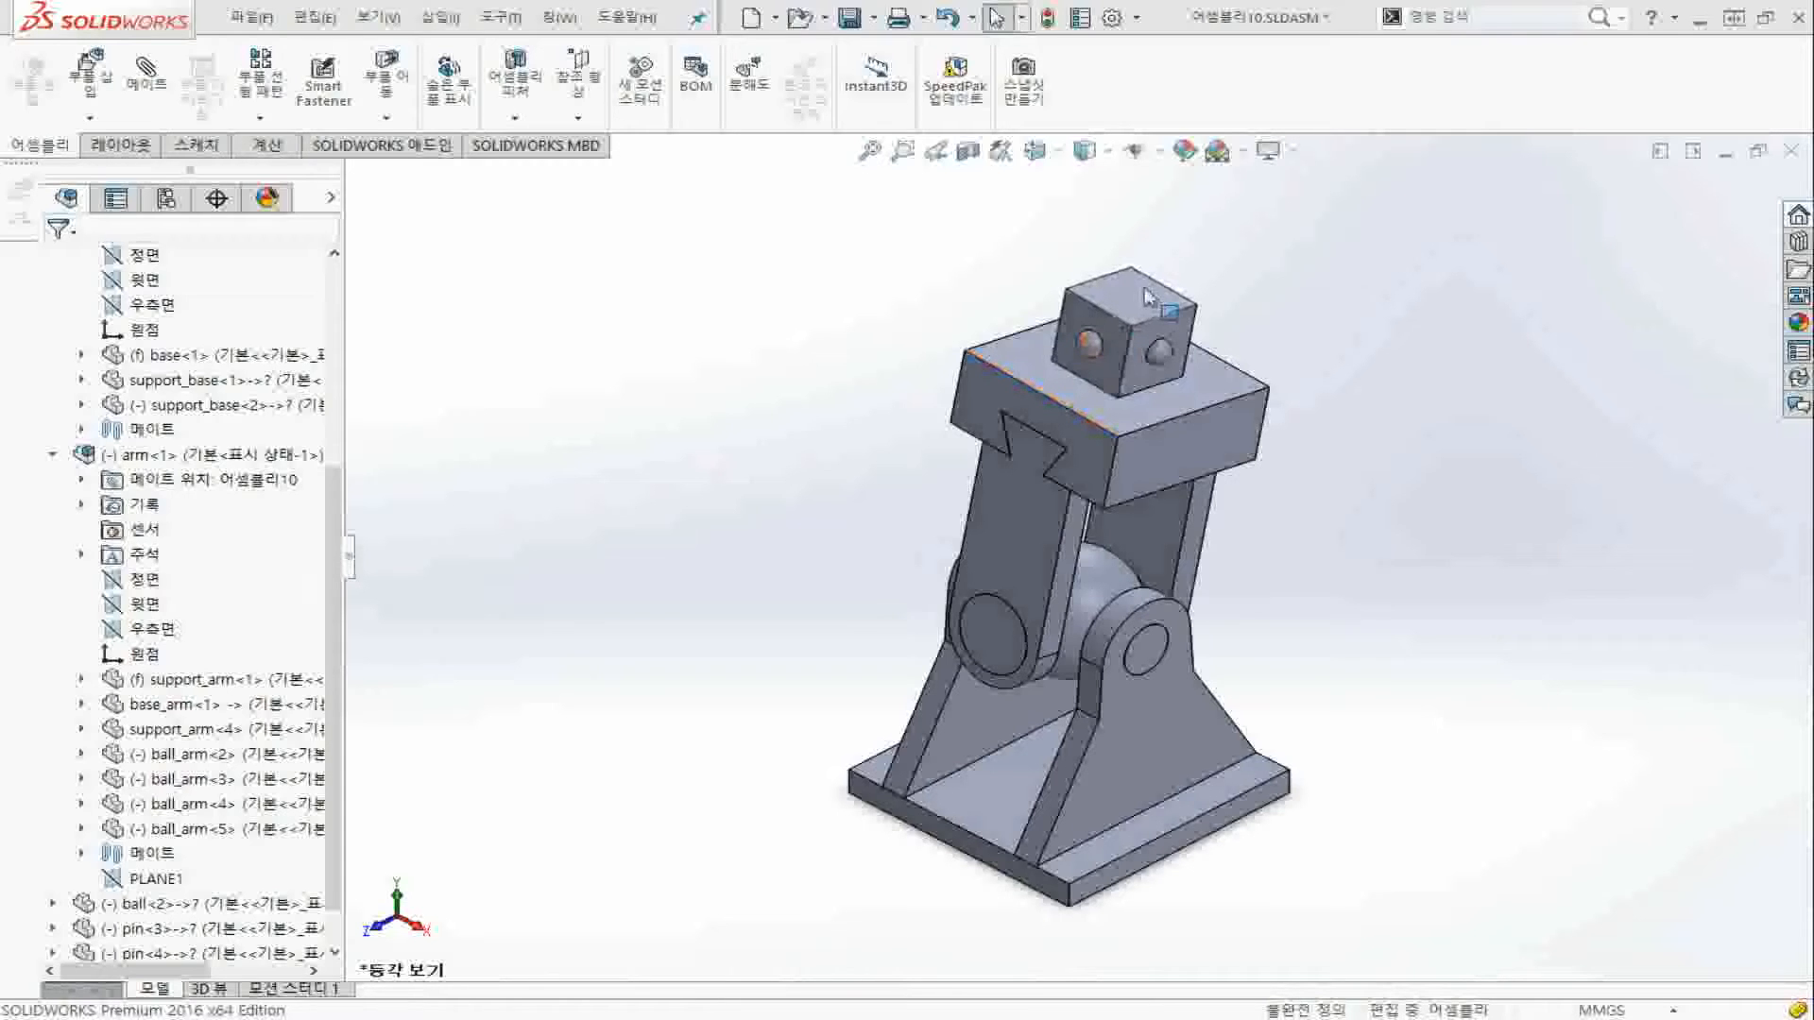
pyautogui.click(1123, 324)
pyautogui.moveTo(1123, 324); pyautogui.dragTo(1037, 342)
pyautogui.moveTo(1079, 580)
pyautogui.mouseDown()
pyautogui.moveTo(1005, 650)
pyautogui.moveTo(1036, 587)
pyautogui.moveTo(1073, 563)
pyautogui.moveTo(1051, 577)
pyautogui.mouseUp()
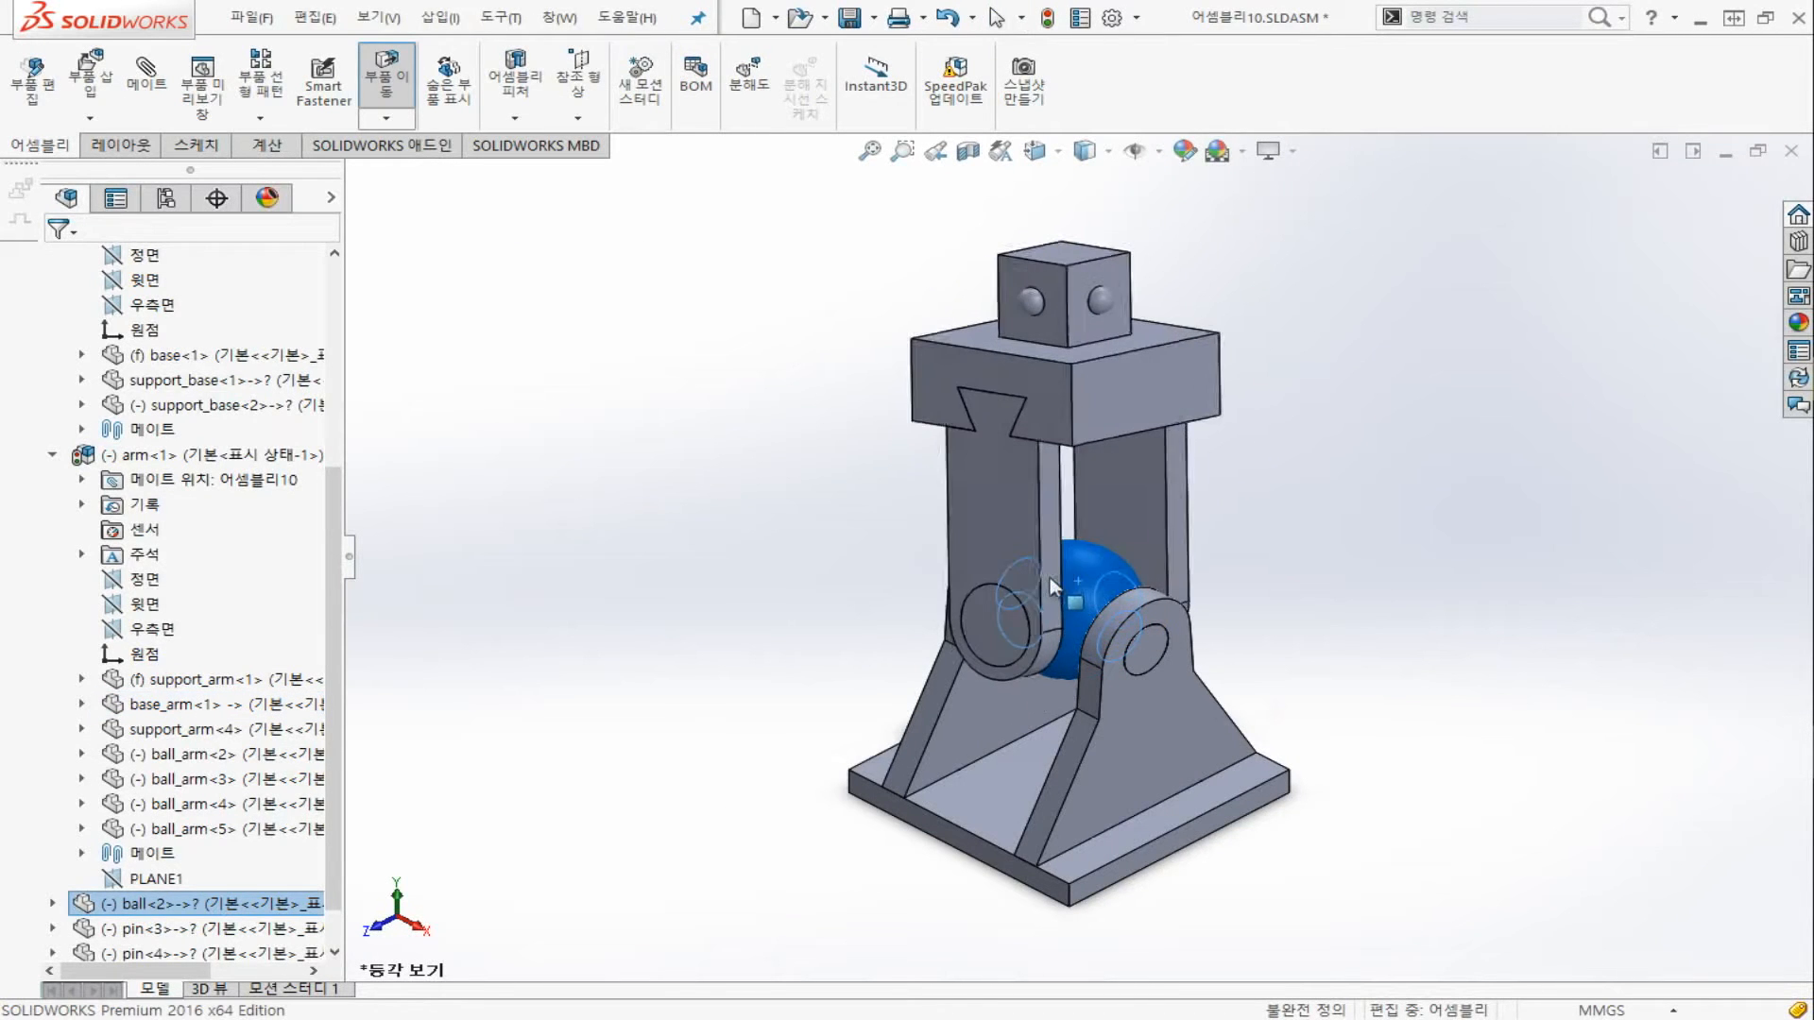
pyautogui.press('Escape')
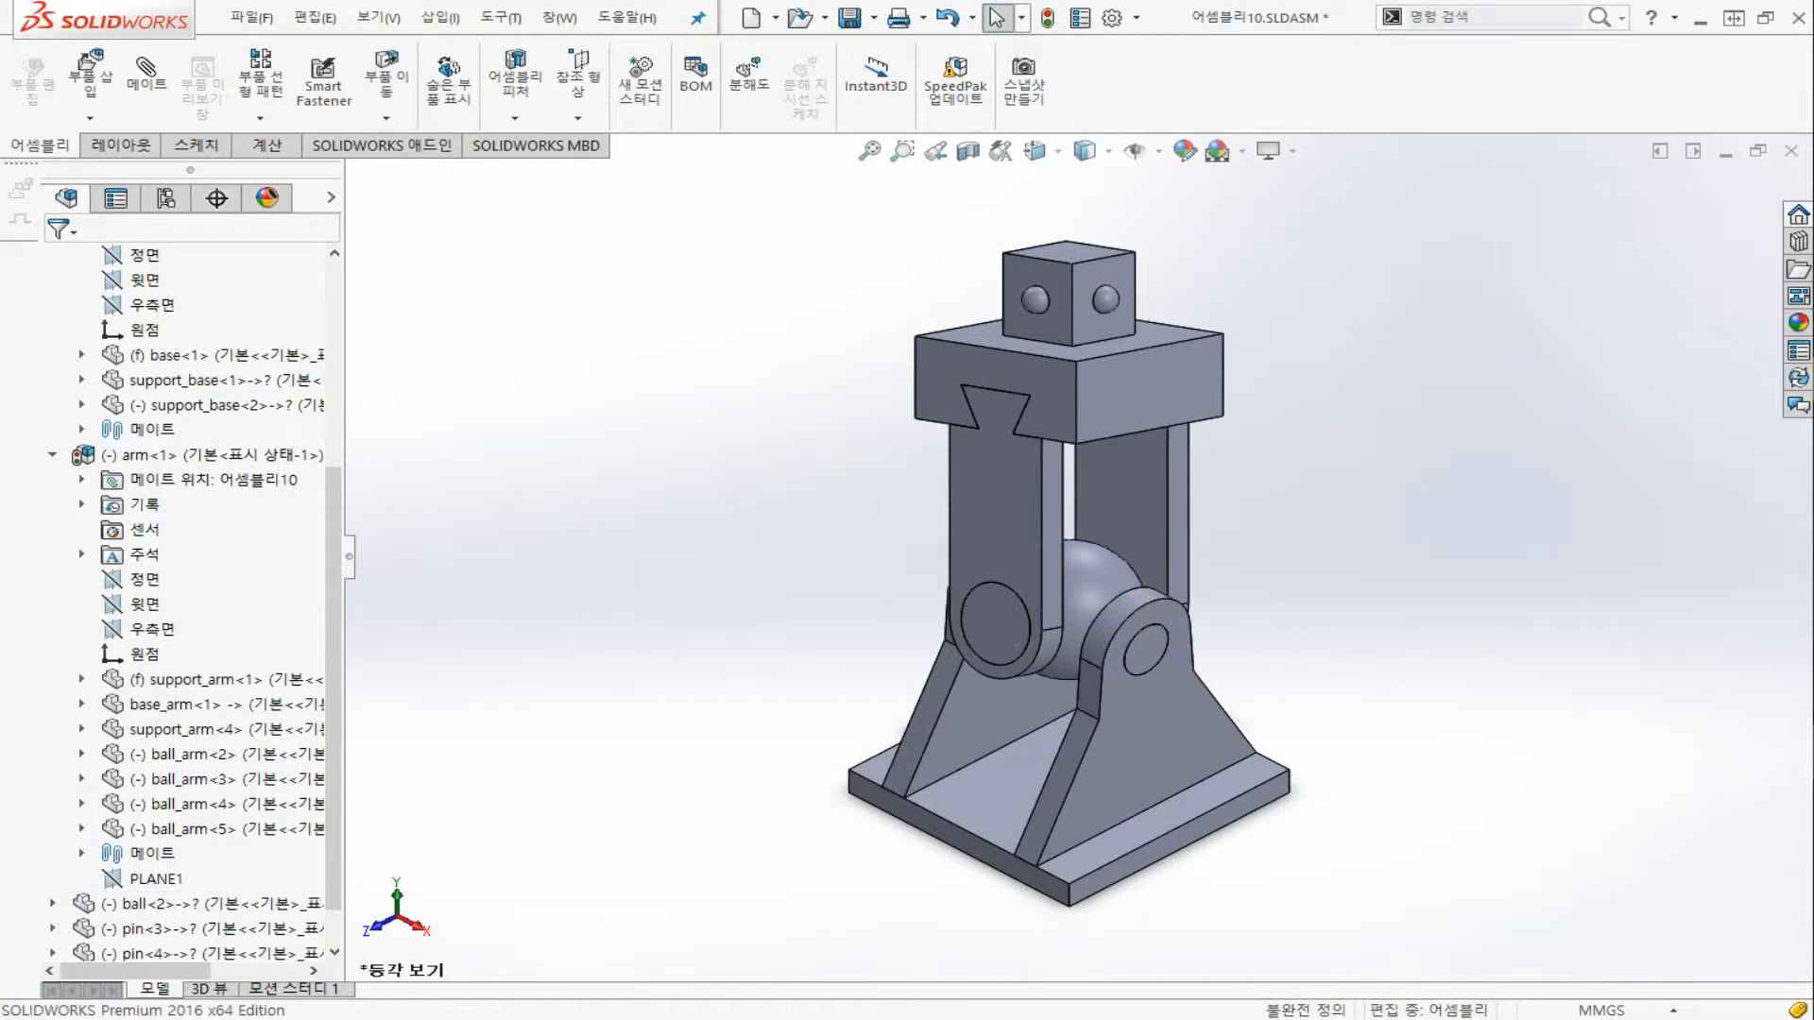